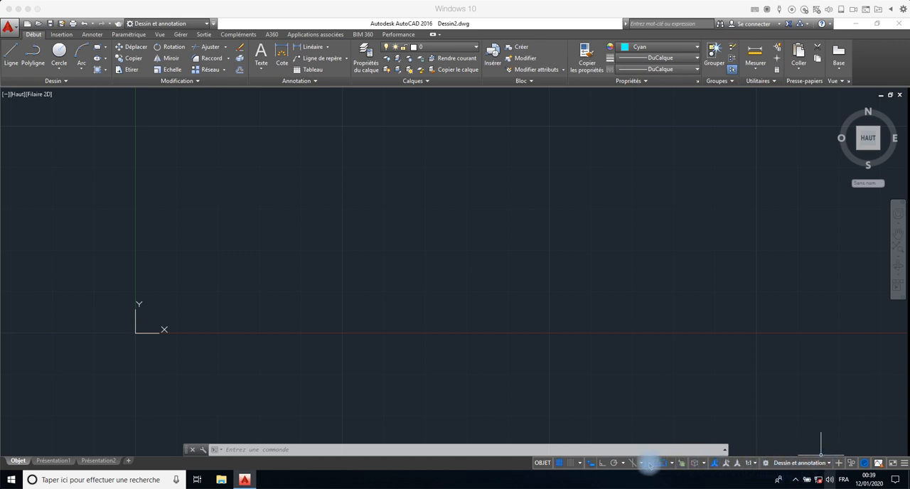
# - Switch the workspace to Espace 2D, followed by Modélisation 3D
pyautogui.click(826, 469)
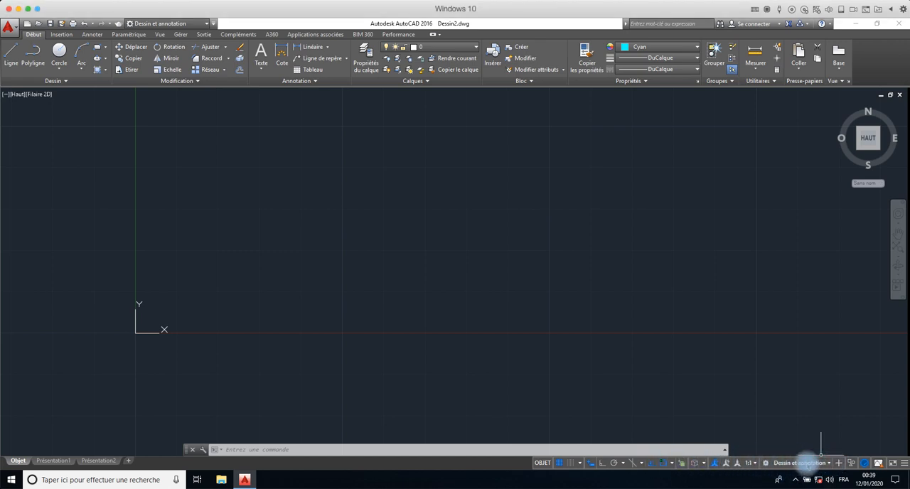
pyautogui.click(773, 463)
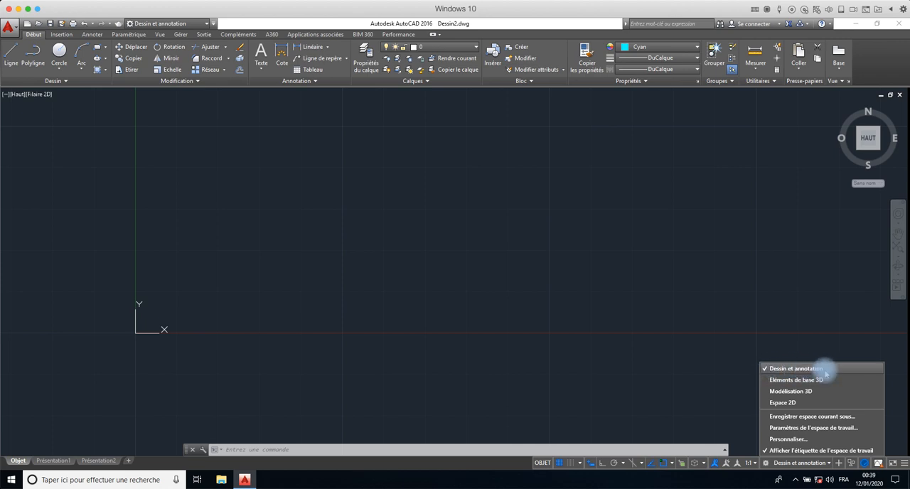
pyautogui.click(784, 402)
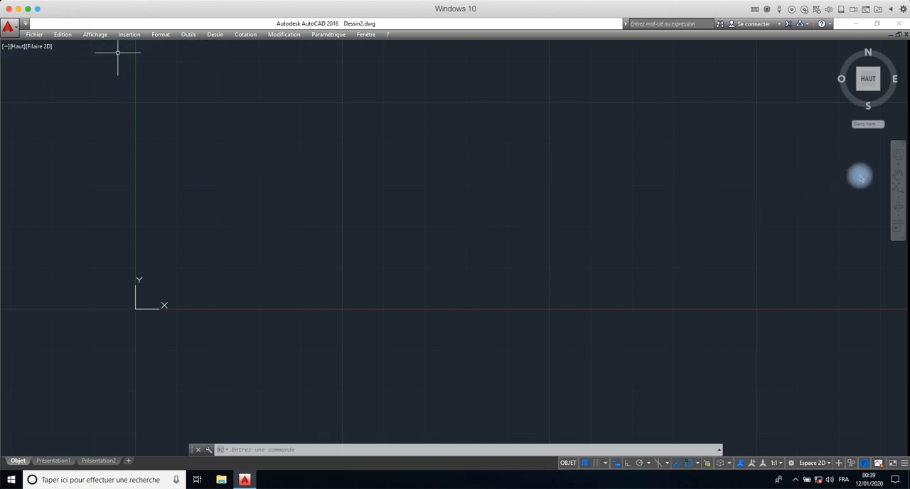
pyautogui.click(829, 465)
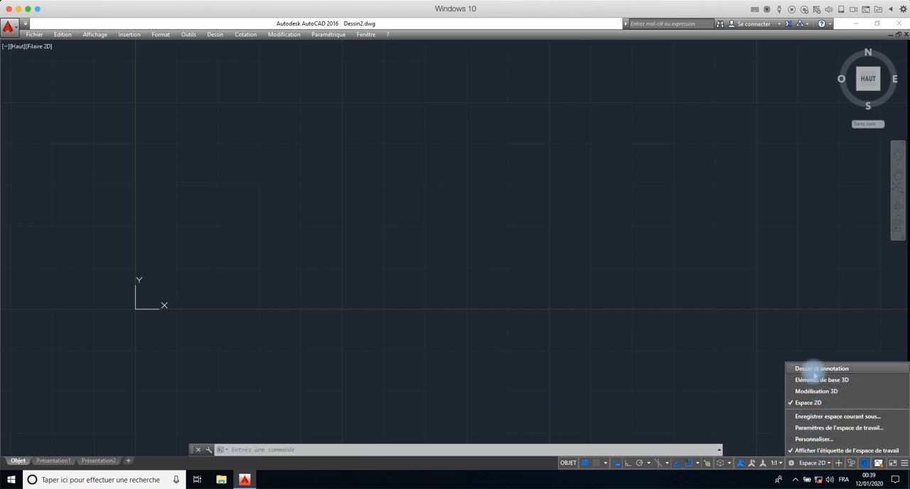
pyautogui.click(816, 394)
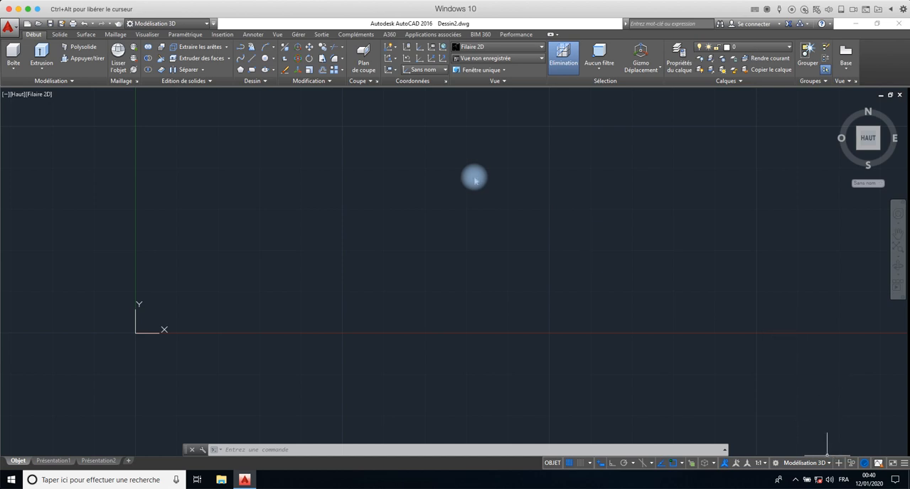
# - Return to the Dessin et annotation workspace and close the Fil de conception palette
pyautogui.click(822, 463)
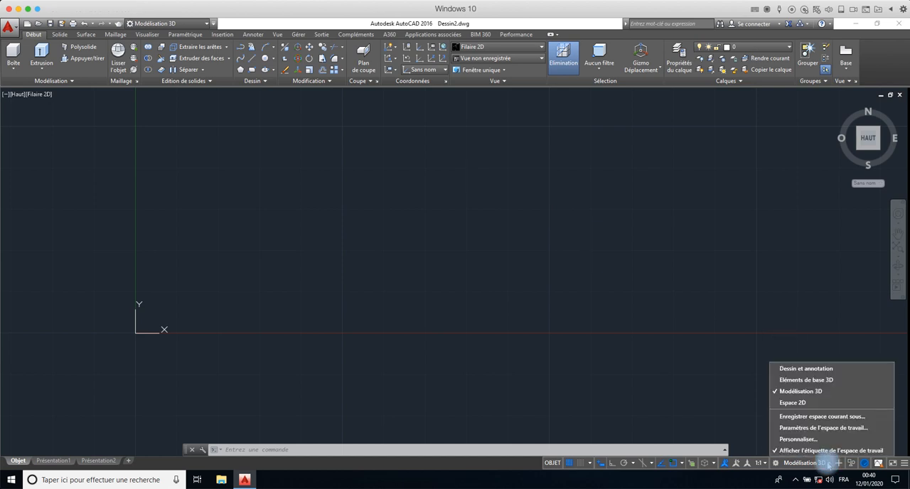
pyautogui.click(806, 369)
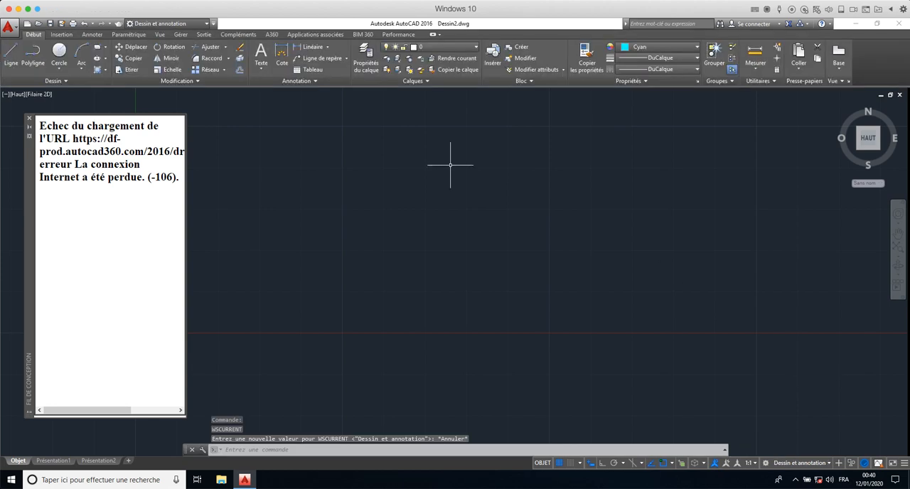
pyautogui.click(29, 122)
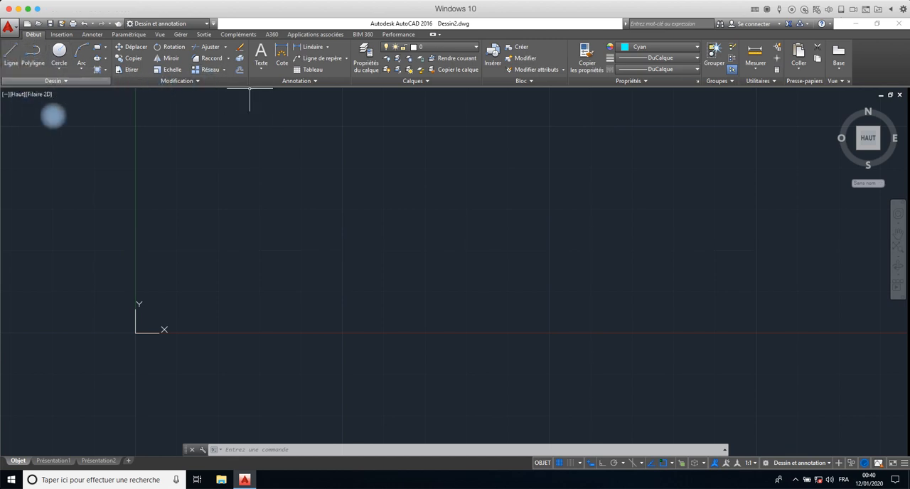
# - Turn on Ortho mode while starting a trial line, and cancel the line
pyautogui.moveTo(539, 251); pyautogui.dragTo(453, 290, button='middle')
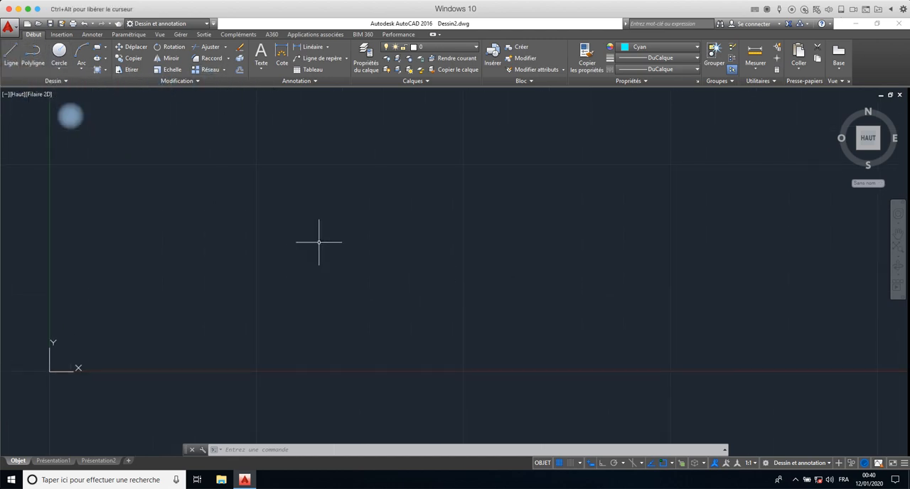
pyautogui.click(11, 54)
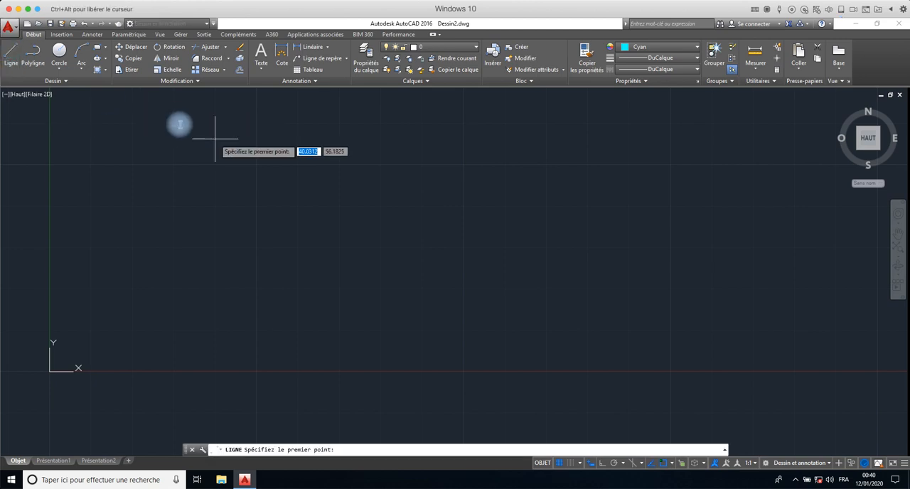
pyautogui.click(258, 163)
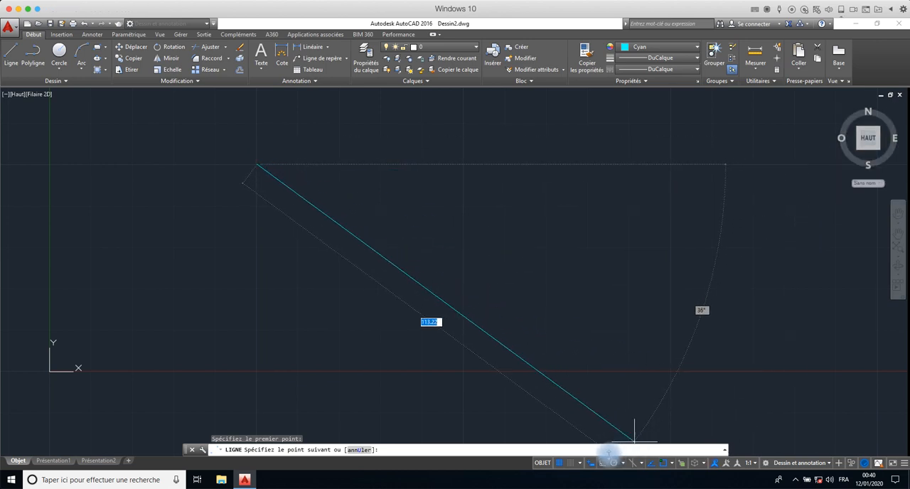
pyautogui.click(592, 463)
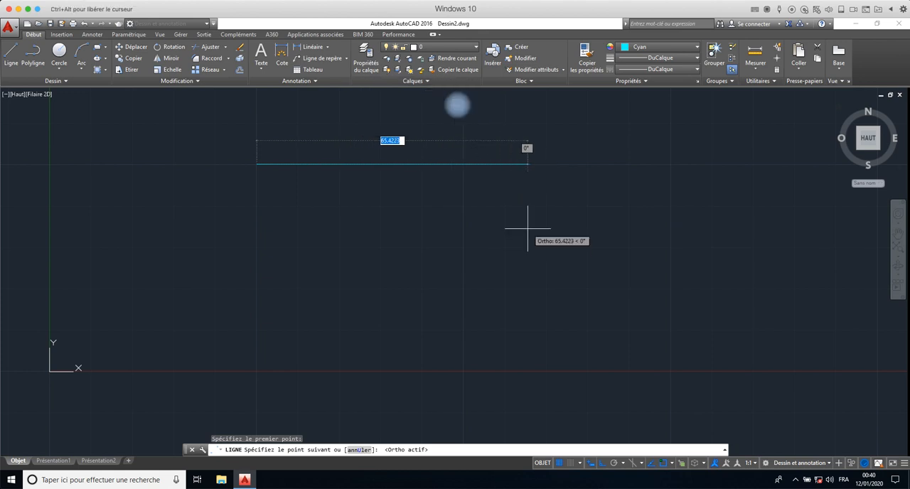
pyautogui.press('Escape')
# - Open the drawing units settings and set the length precision to two decimals (0.00)
pyautogui.write('U')
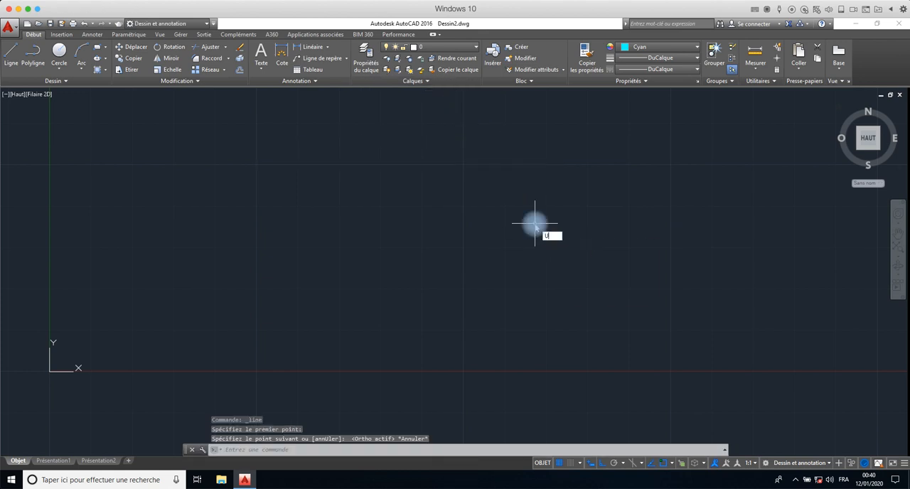
pyautogui.write('I')
pyautogui.press('Return')
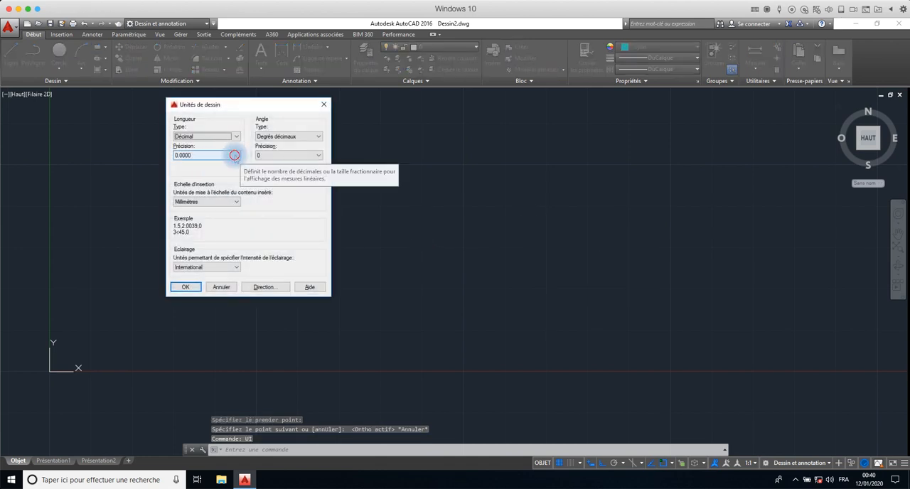
pyautogui.click(237, 155)
pyautogui.click(180, 176)
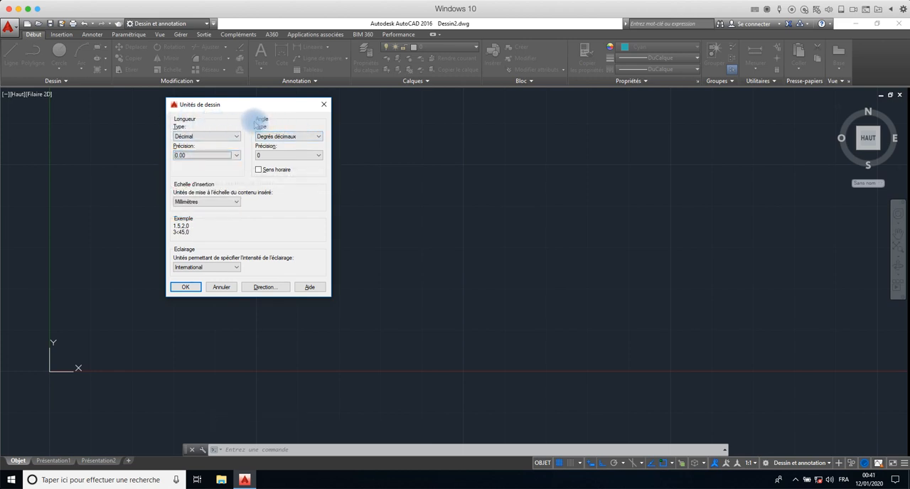
# - Try an angle precision of 0.00 in the drawing units and set it back to 0
pyautogui.click(315, 155)
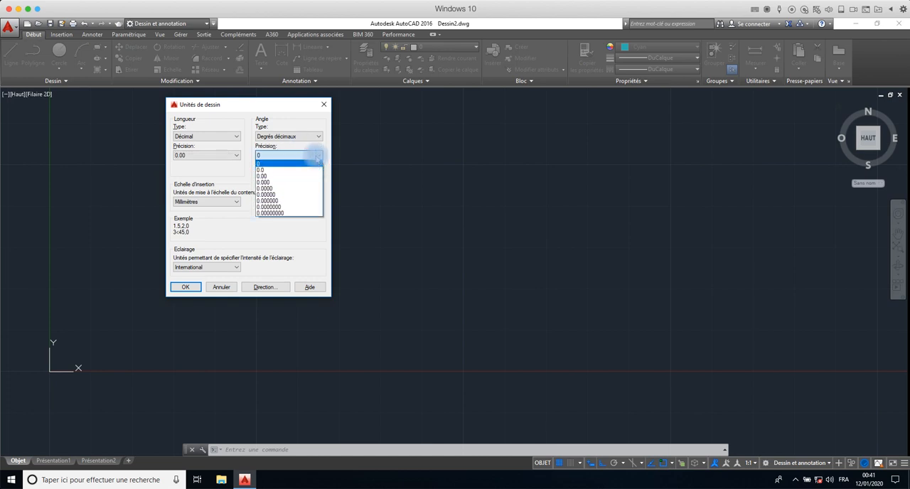
pyautogui.click(277, 176)
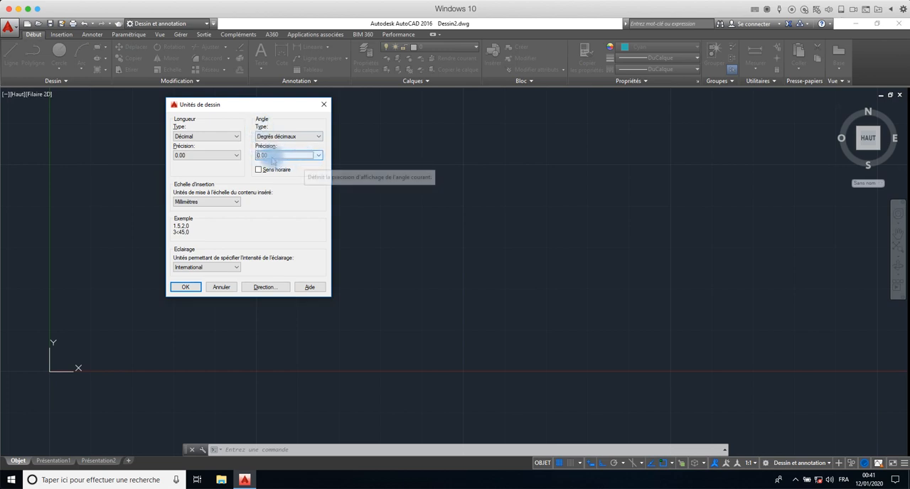
pyautogui.click(318, 155)
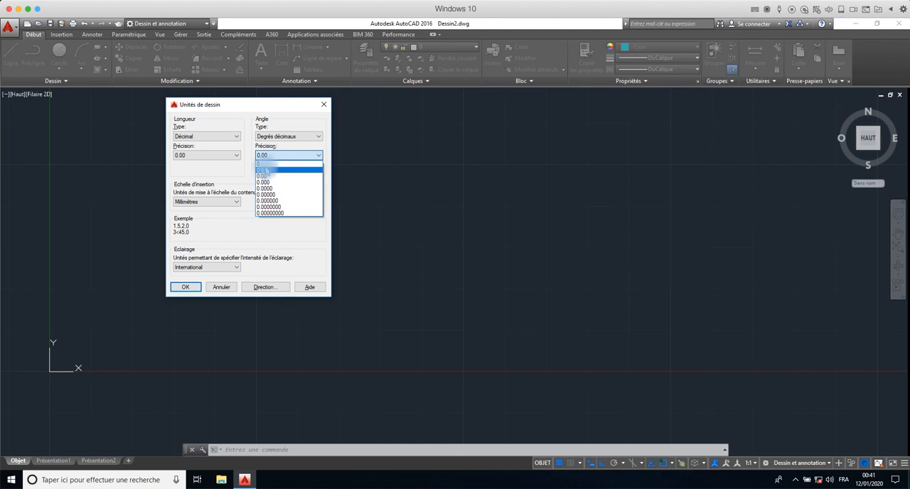
pyautogui.click(267, 164)
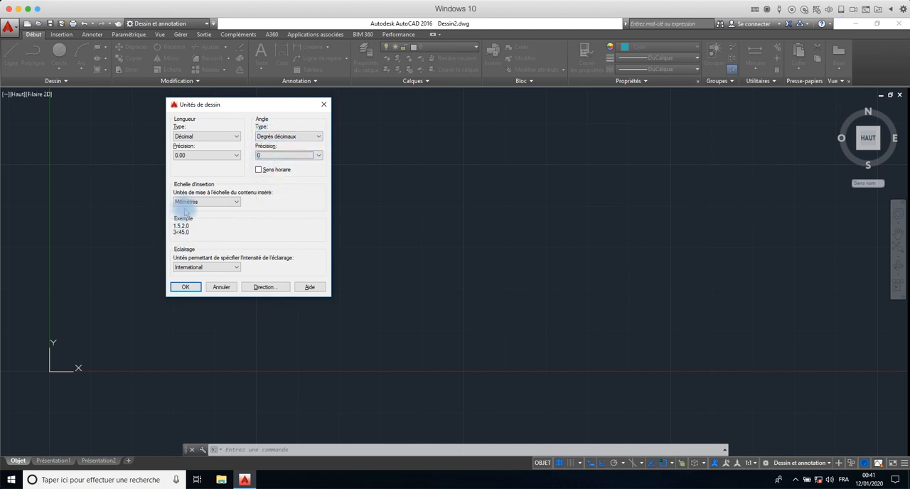
# - Set the insertion scale unit to Centimètres and apply the drawing units
pyautogui.click(228, 204)
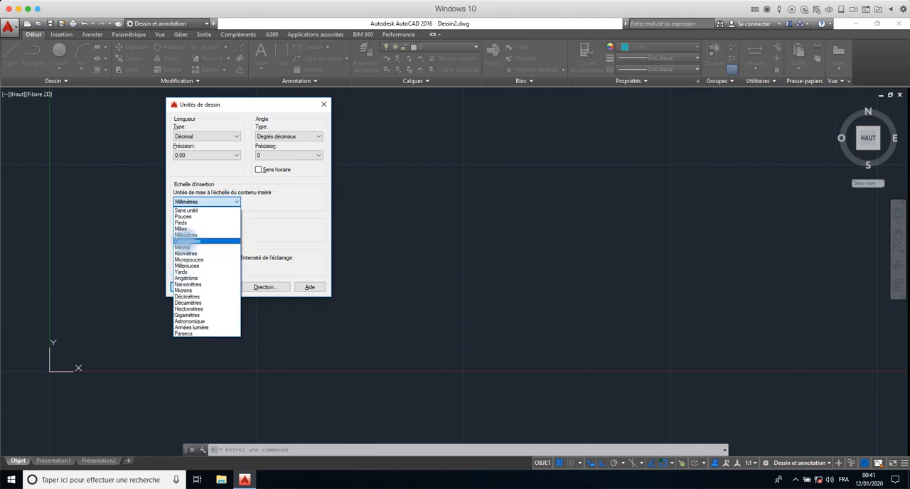
pyautogui.click(188, 241)
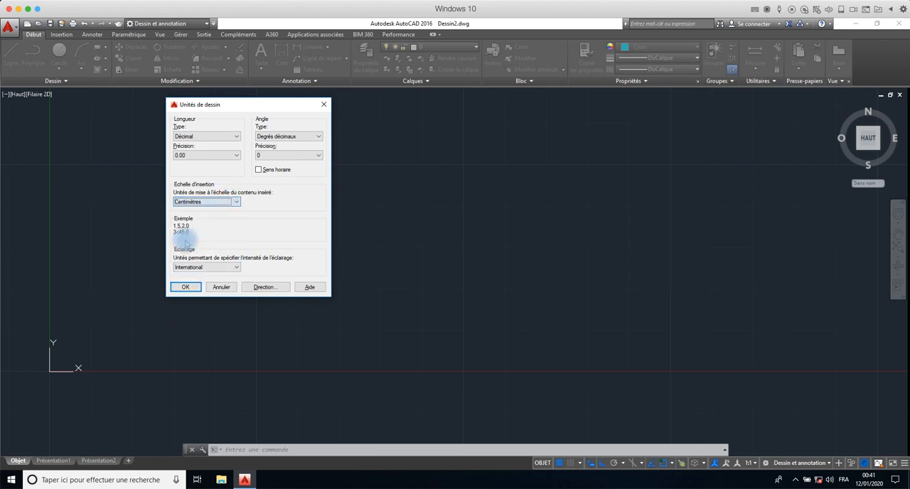
pyautogui.click(186, 286)
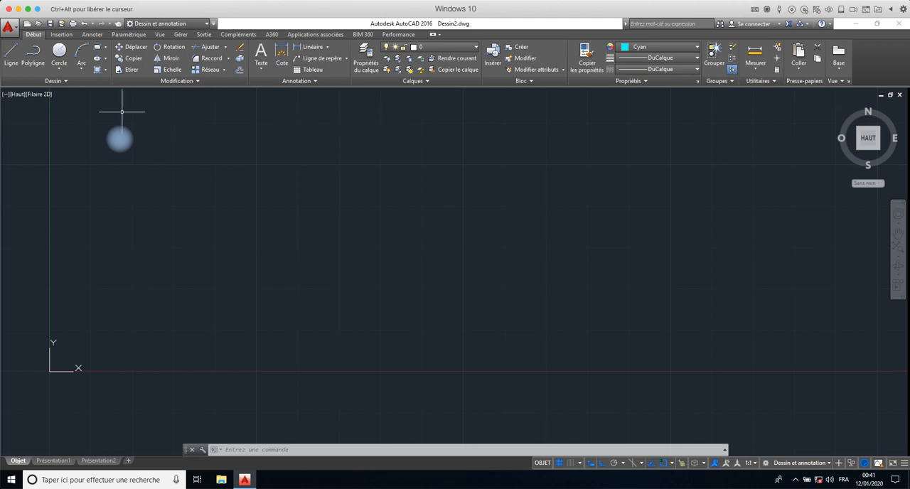
# - Draw a horizontal line 10 units long in the upper area of the drawing
pyautogui.click(11, 56)
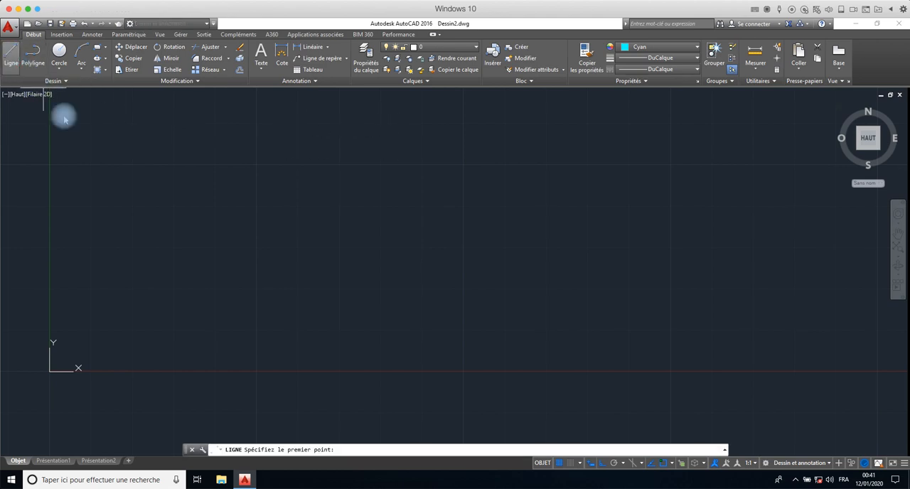
pyautogui.click(241, 164)
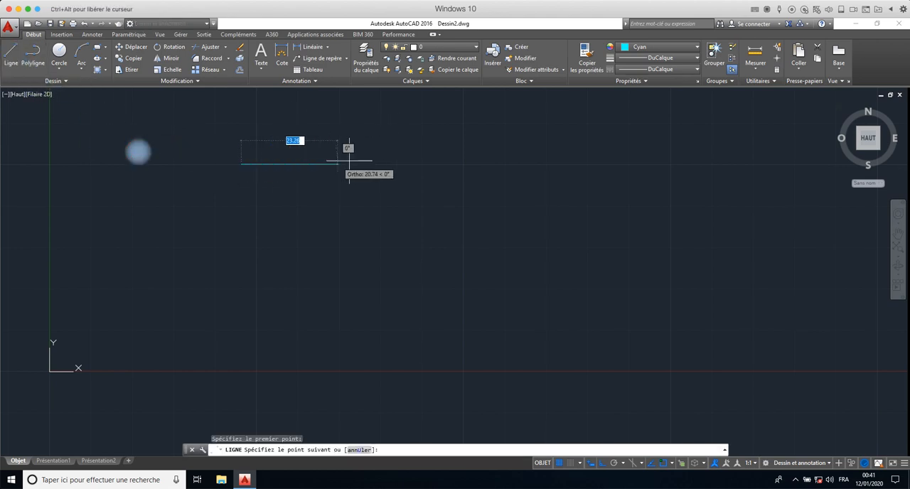
pyautogui.click(408, 164)
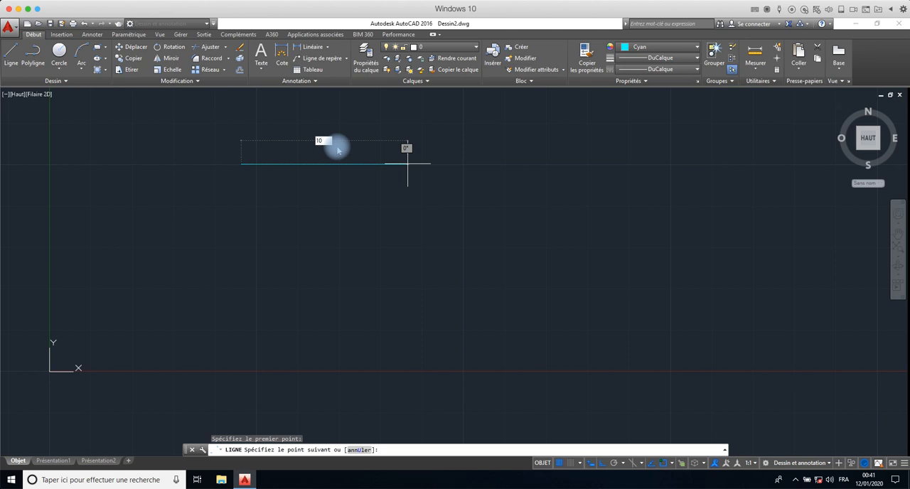
pyautogui.write('10')
pyautogui.press('Return')
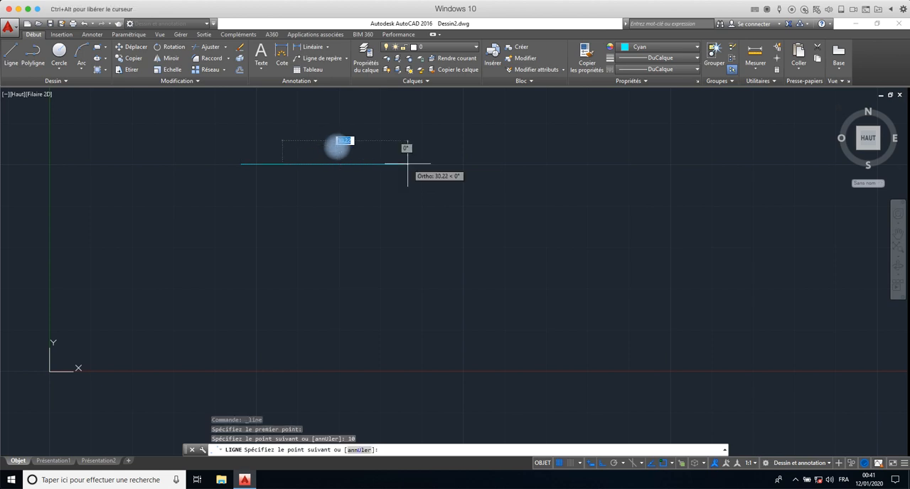
pyautogui.press('Return')
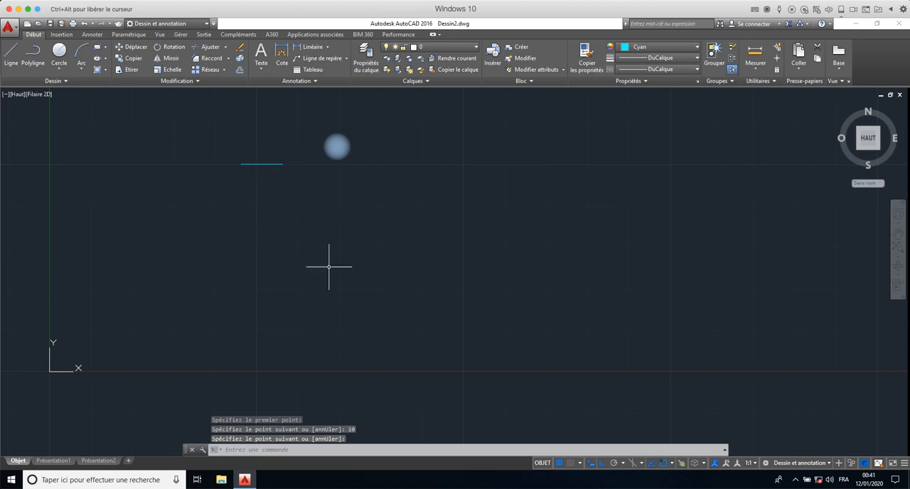
# - Reopen the drawing units settings to review them and close them without changes
pyautogui.write('U')
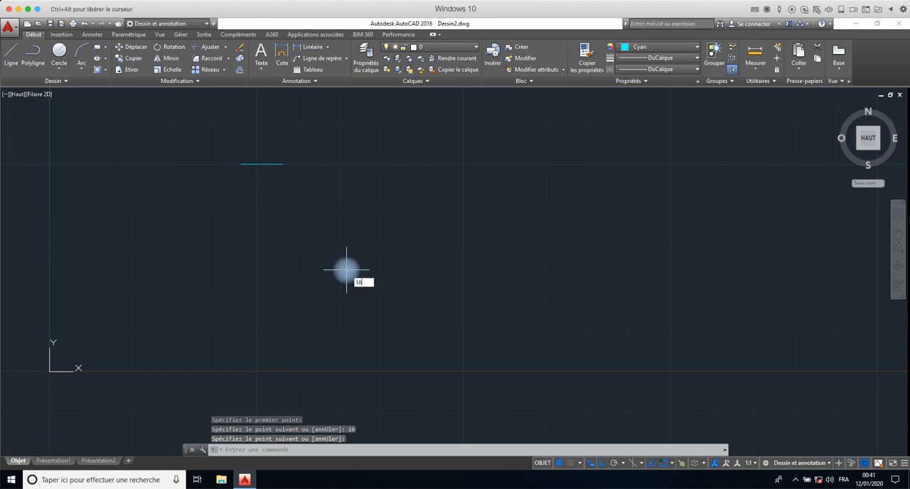
pyautogui.write('N')
pyautogui.press('Return')
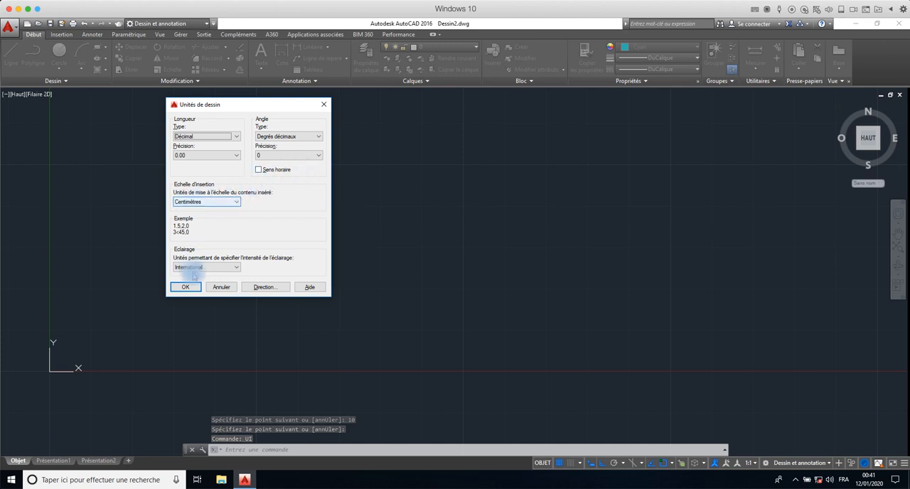
pyautogui.click(324, 105)
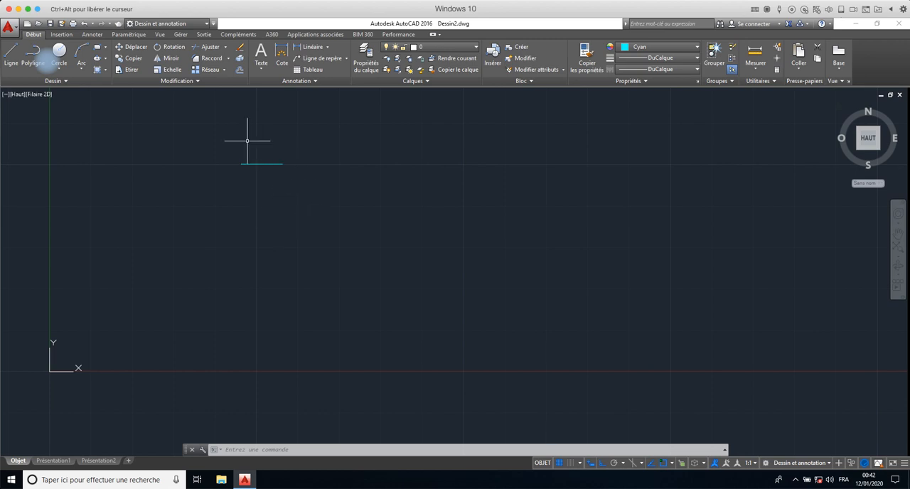
# - Select the short horizontal line and erase it
pyautogui.click(315, 143)
pyautogui.click(228, 174)
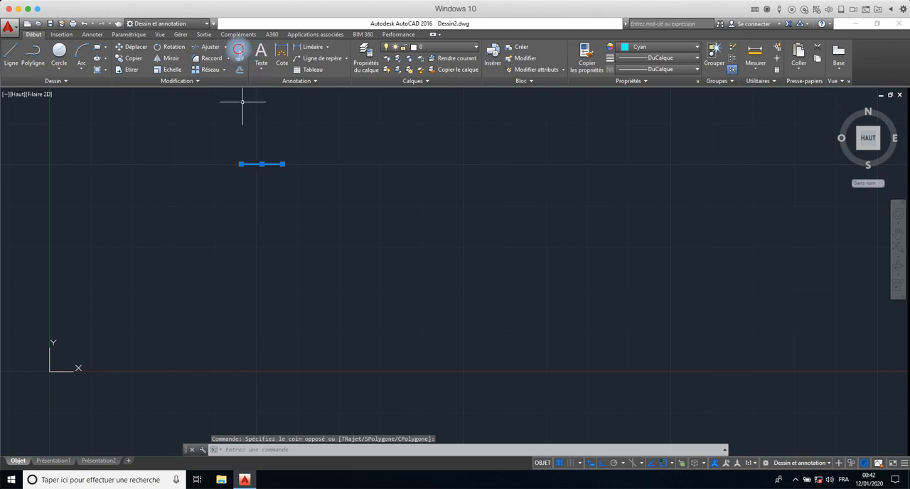
pyautogui.click(239, 47)
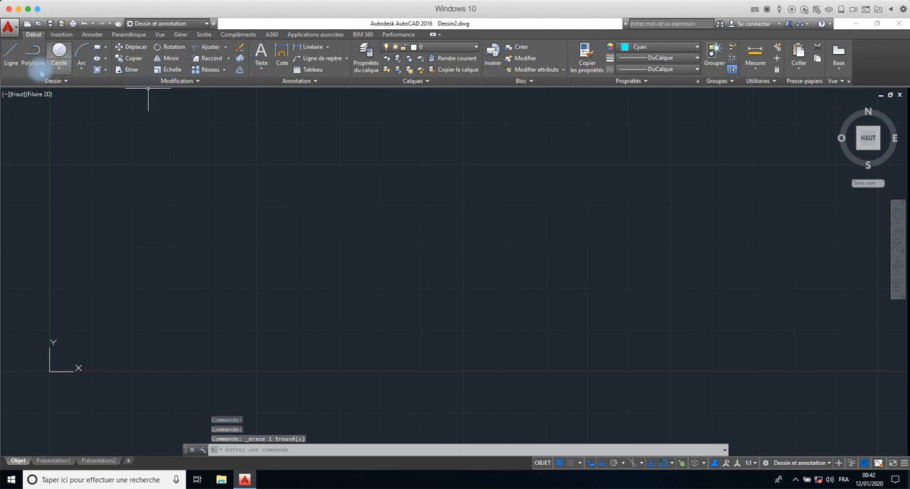
# - Start a Line in the upper area of the drawing and draw a horizontal segment 1300 units long to the right
pyautogui.click(11, 53)
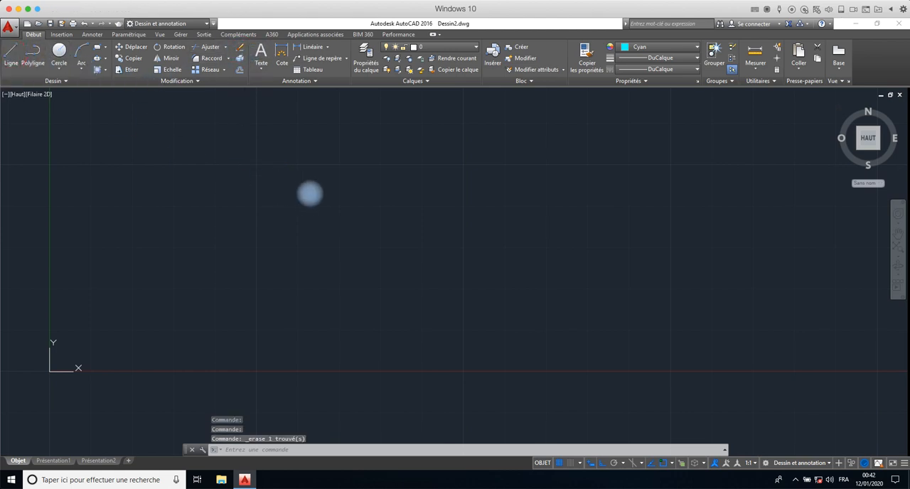
pyautogui.click(255, 166)
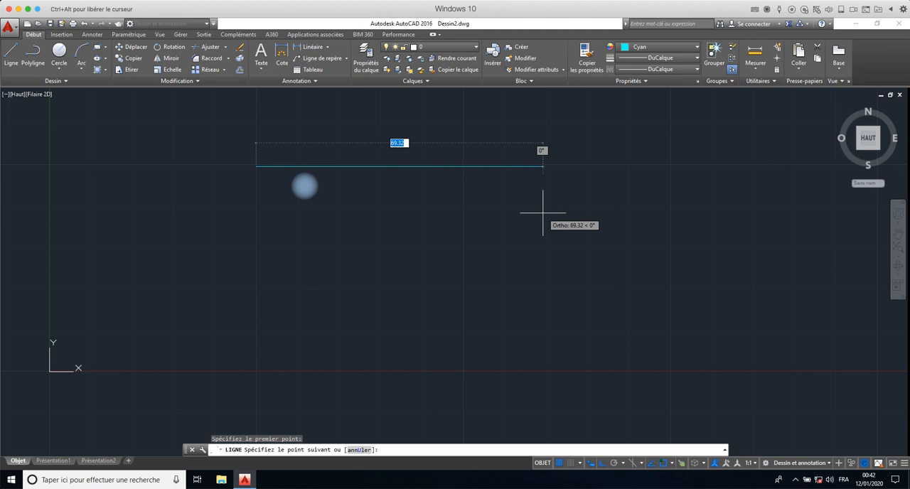
pyautogui.write('800')
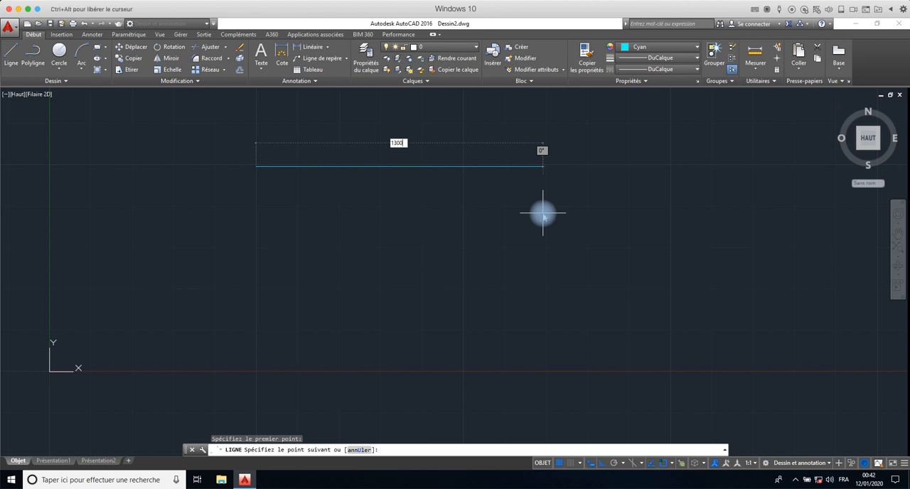
pyautogui.press('Return')
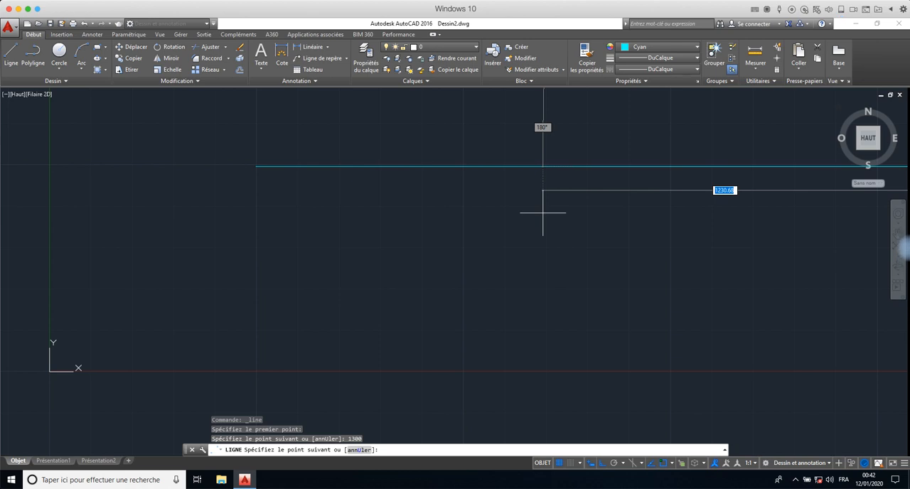
# - Continue the line from the right end of the top segment with a vertical segment 1000 units straight down
pyautogui.scroll(-8, 665, 216)
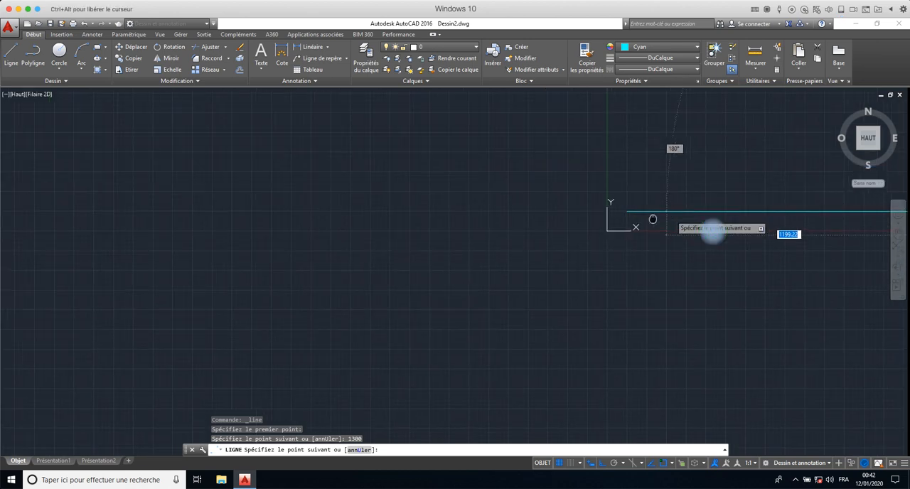
pyautogui.moveTo(653, 218); pyautogui.dragTo(68, 197, button='middle')
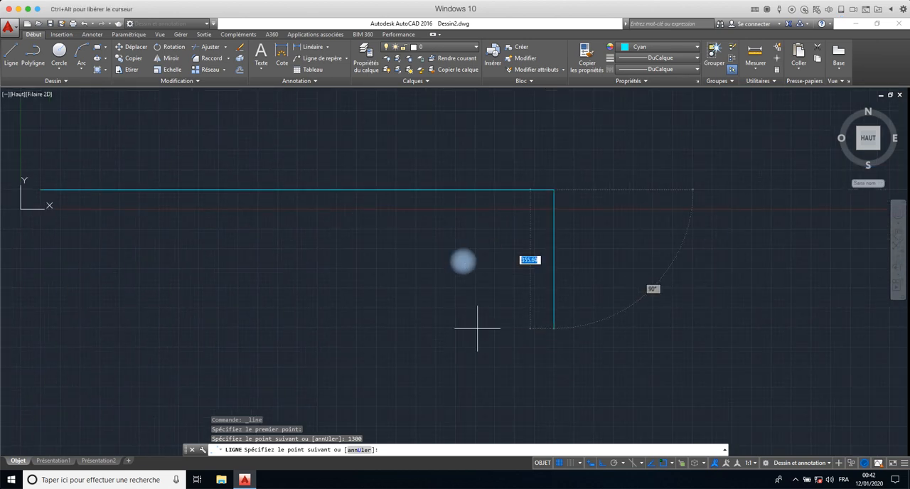
pyautogui.moveTo(460, 361); pyautogui.dragTo(576, 289, button='middle')
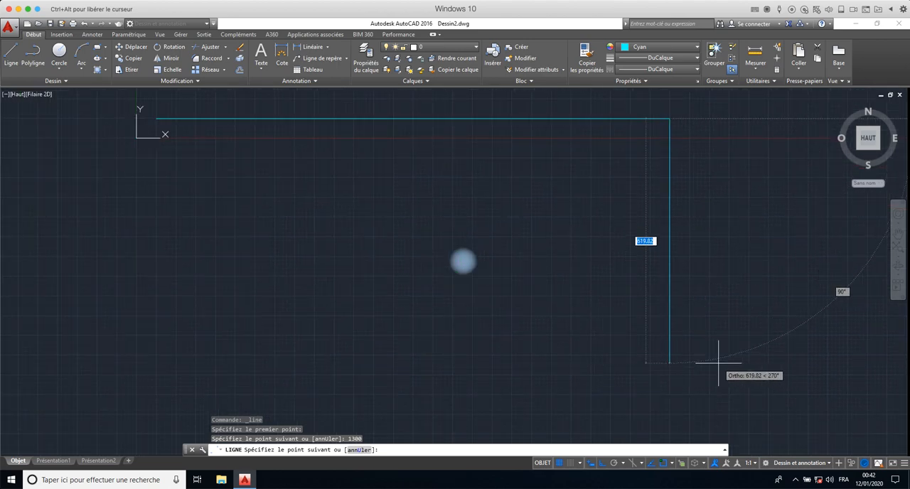
pyautogui.write('1000')
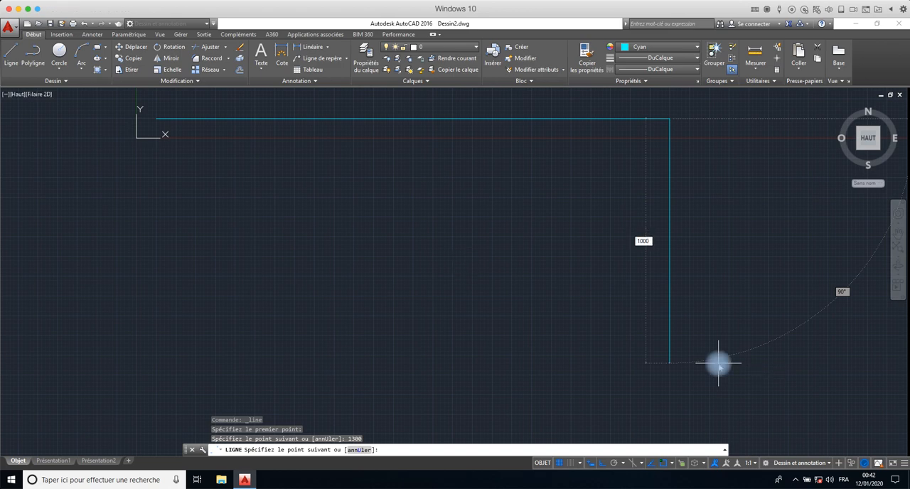
pyautogui.press('Return')
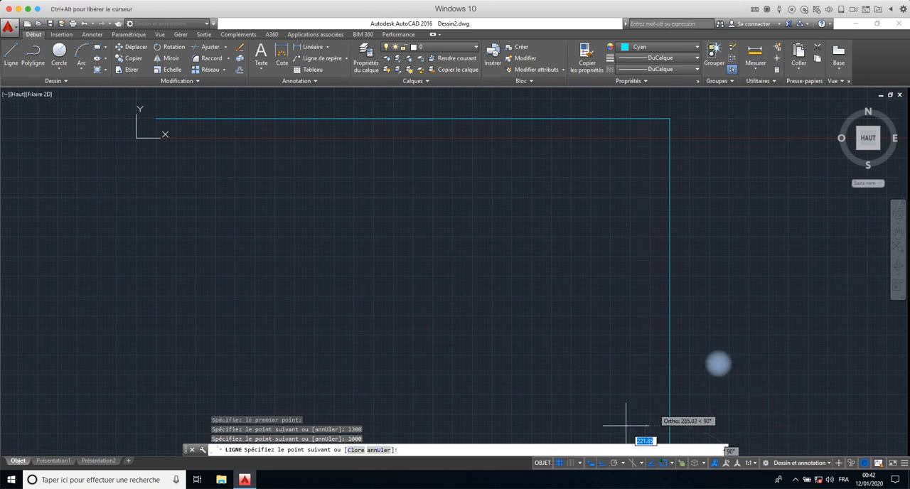
# - Continue the outline with a horizontal segment 500 units long to the left from the lower right corner
pyautogui.scroll(-4, 601, 270)
pyautogui.scroll(2, 601, 268)
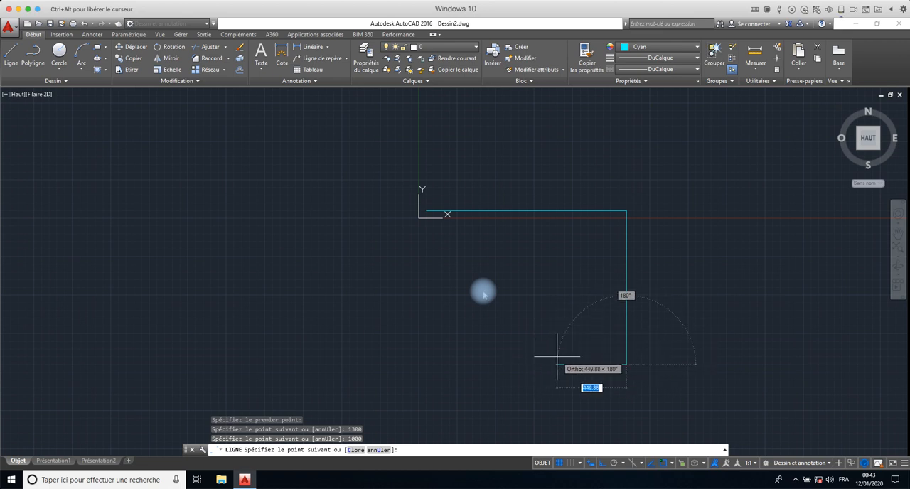
pyautogui.write('500')
pyautogui.press('Return')
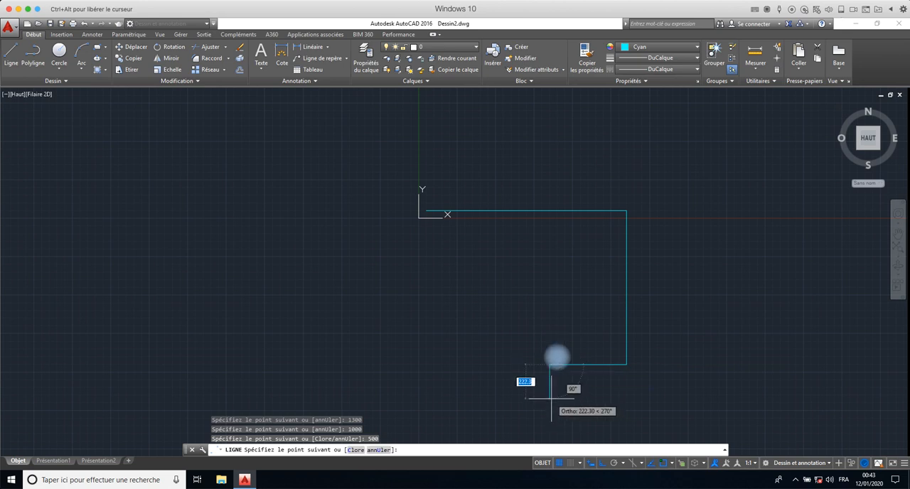
# - Draw the projecting recess at the outline's bottom: 200 units down, 300 units left and 200 units up
pyautogui.write('2')
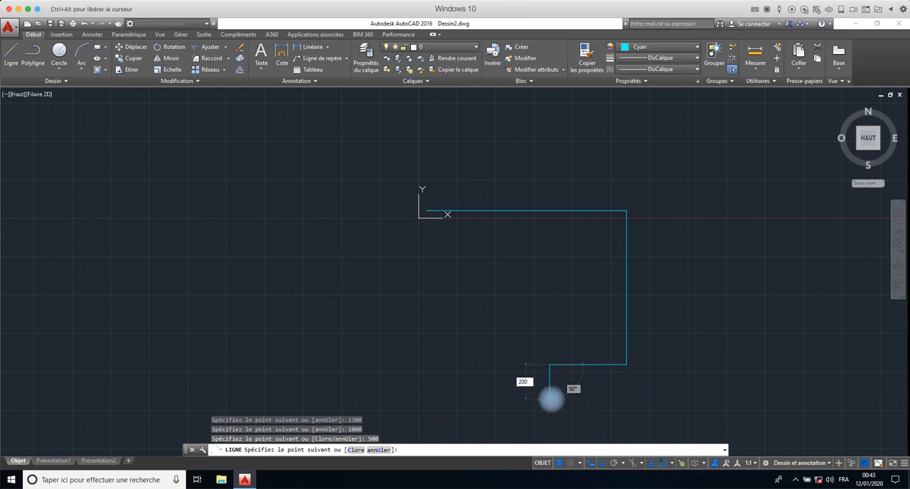
pyautogui.write('00')
pyautogui.press('Return')
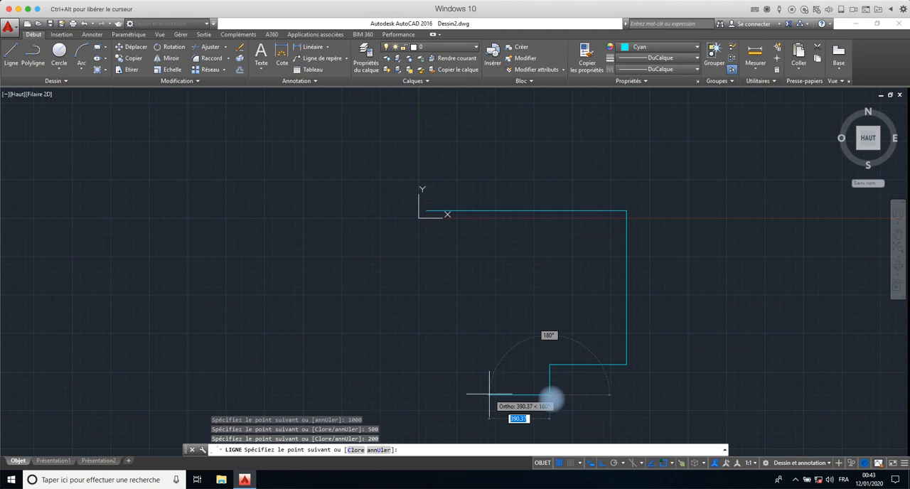
pyautogui.write('300')
pyautogui.press('Return')
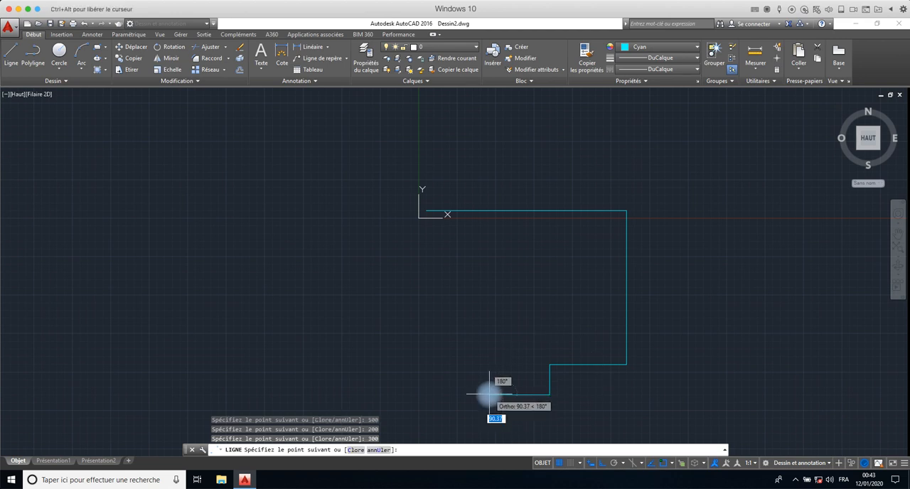
pyautogui.write('200')
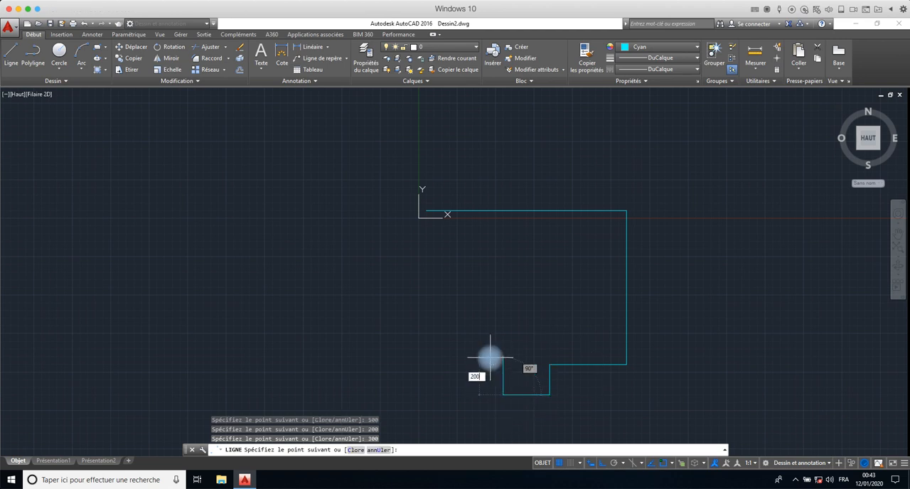
pyautogui.press('Return')
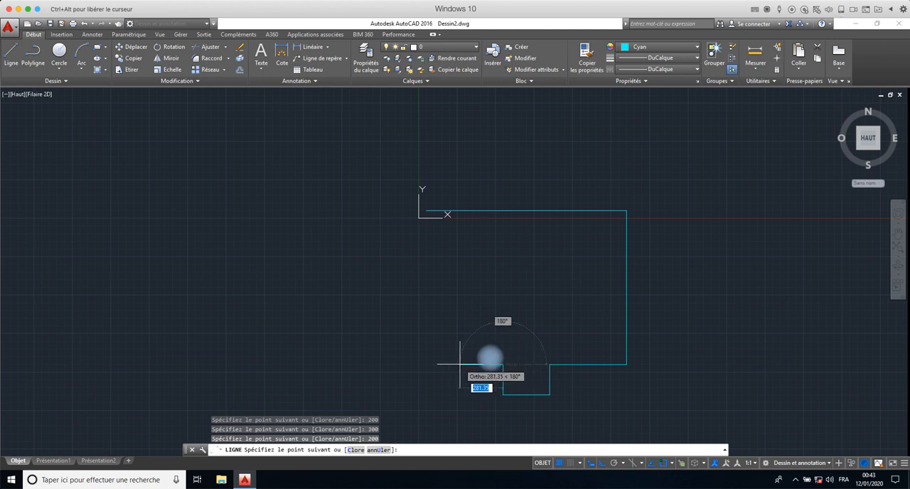
# - Draw the last bottom segment 500 units left, close the outline at its starting corner and end the Line command
pyautogui.write('5')
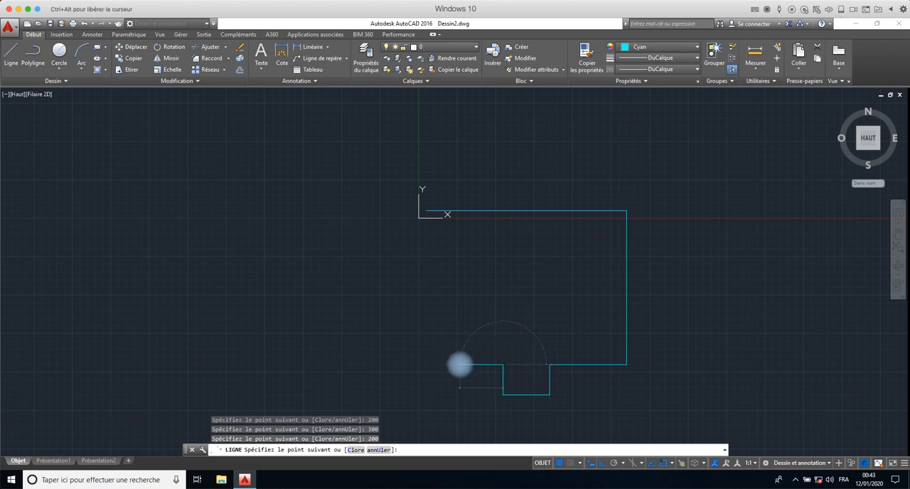
pyautogui.write('00')
pyautogui.press('Return')
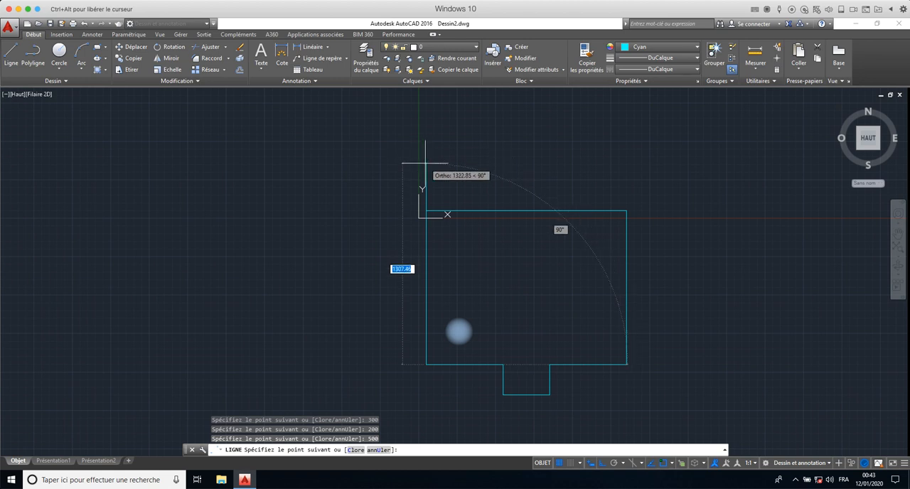
pyautogui.click(426, 211)
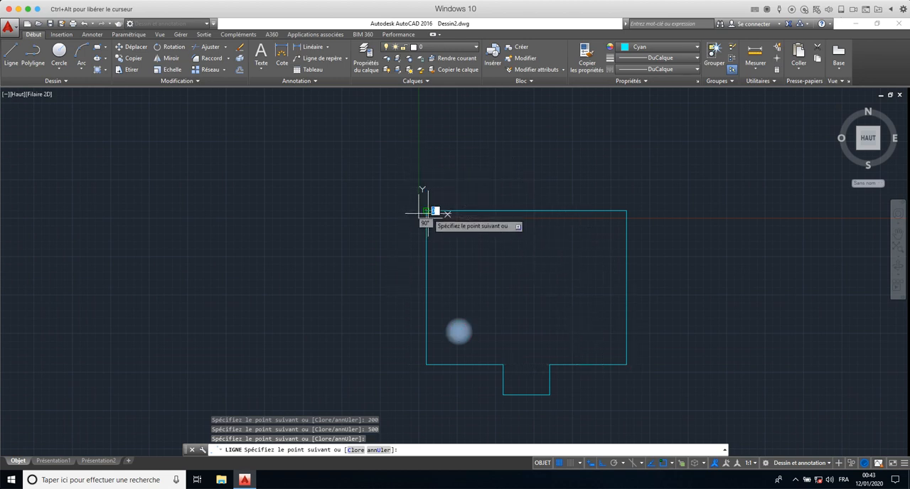
pyautogui.rightClick(455, 228)
pyautogui.click(470, 236)
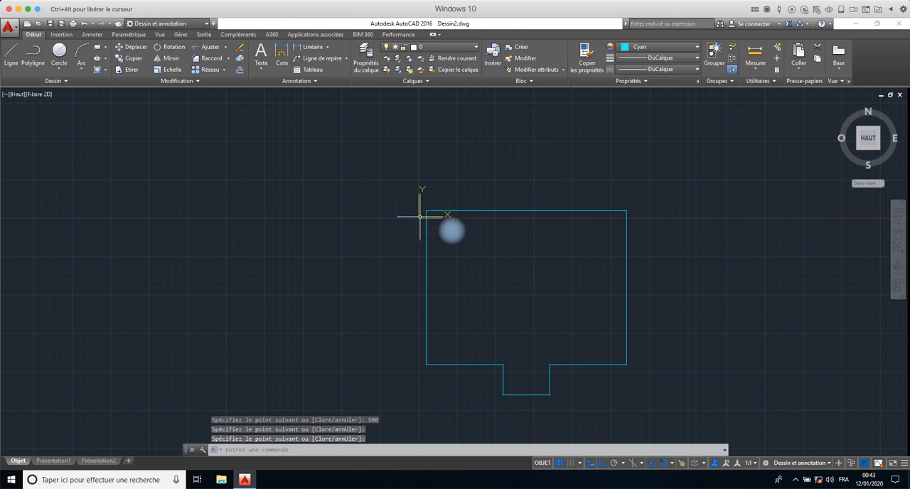
# - Hide the UCS icon in the drawing area
pyautogui.click(160, 34)
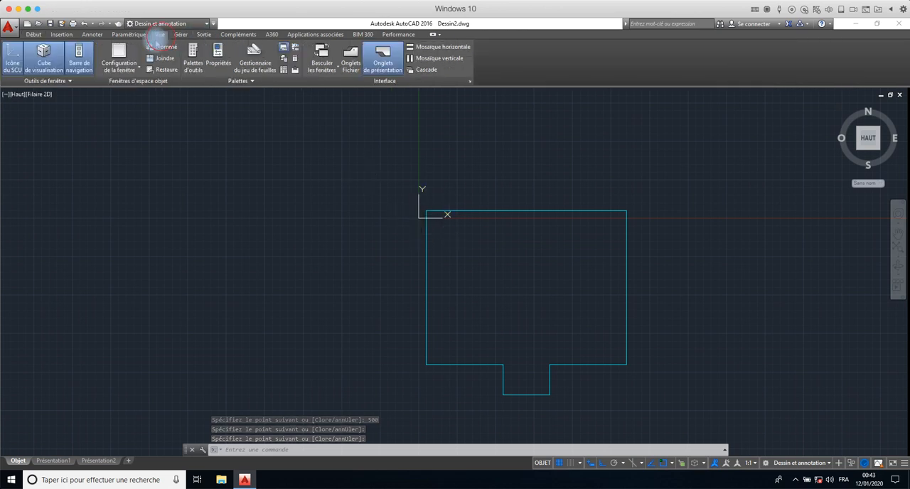
pyautogui.click(12, 60)
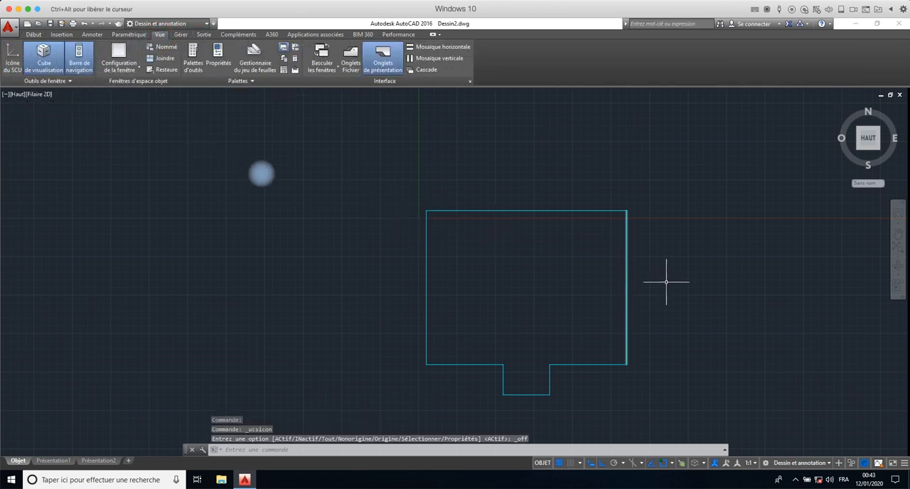
pyautogui.moveTo(666, 283); pyautogui.dragTo(532, 221, button='middle')
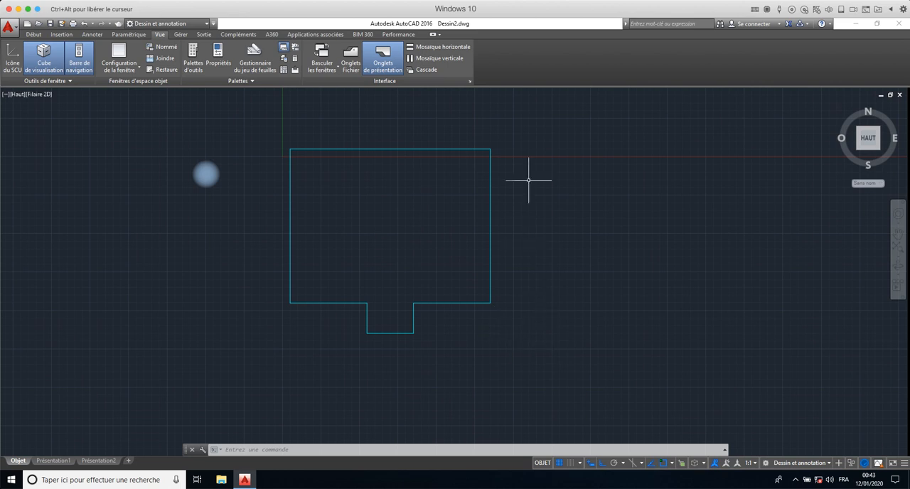
# - Offset the room outline's right vertical wall line outward by a distance of 20
pyautogui.click(528, 135)
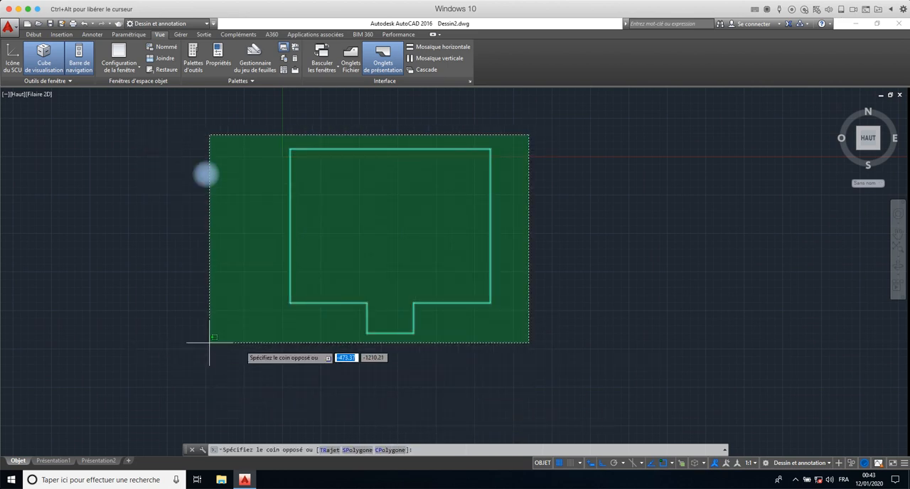
pyautogui.click(240, 344)
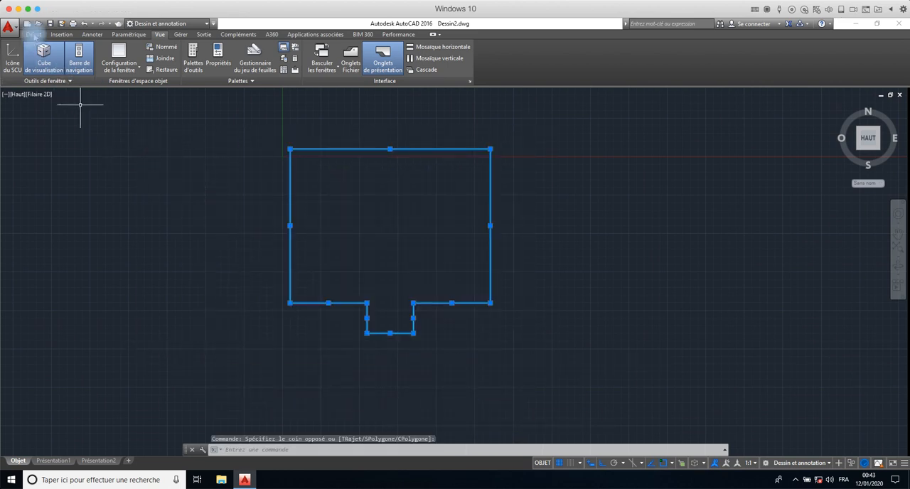
pyautogui.click(34, 34)
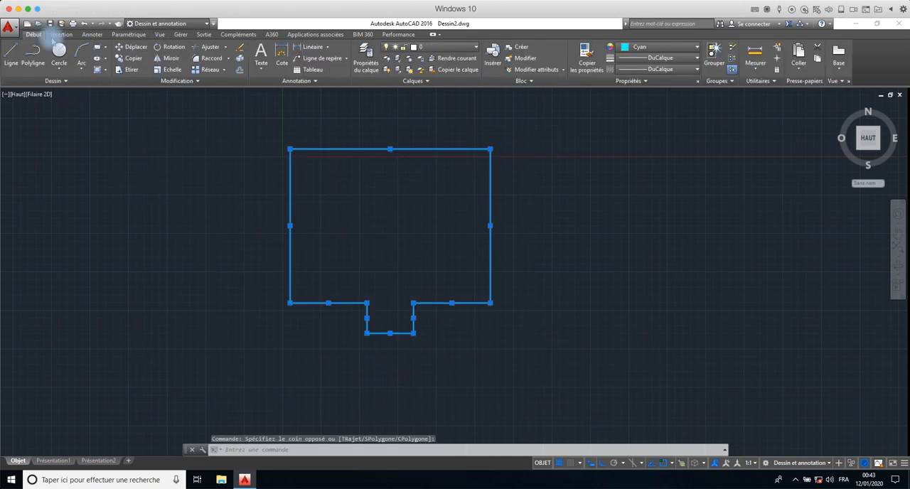
pyautogui.click(239, 70)
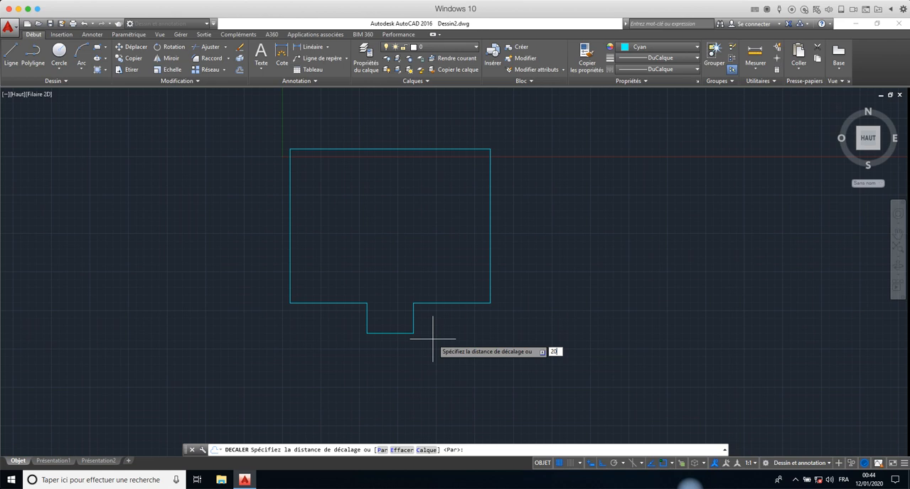
pyautogui.press('Return')
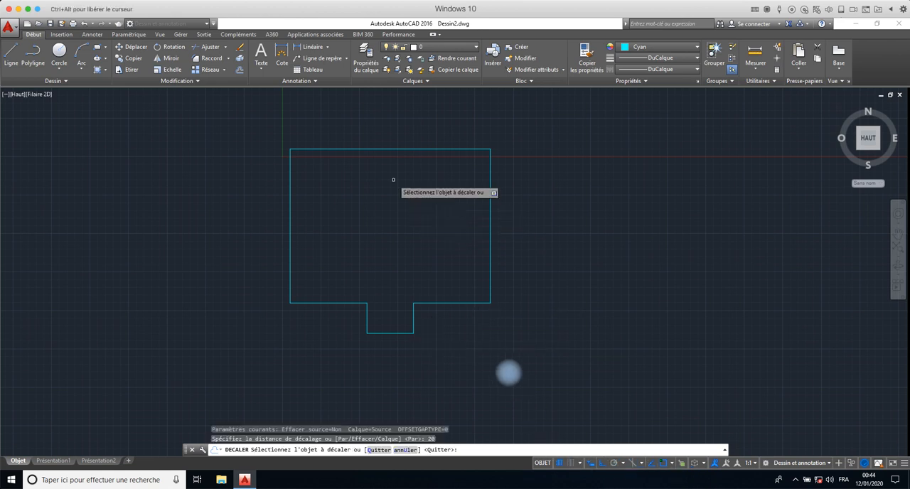
pyautogui.click(489, 234)
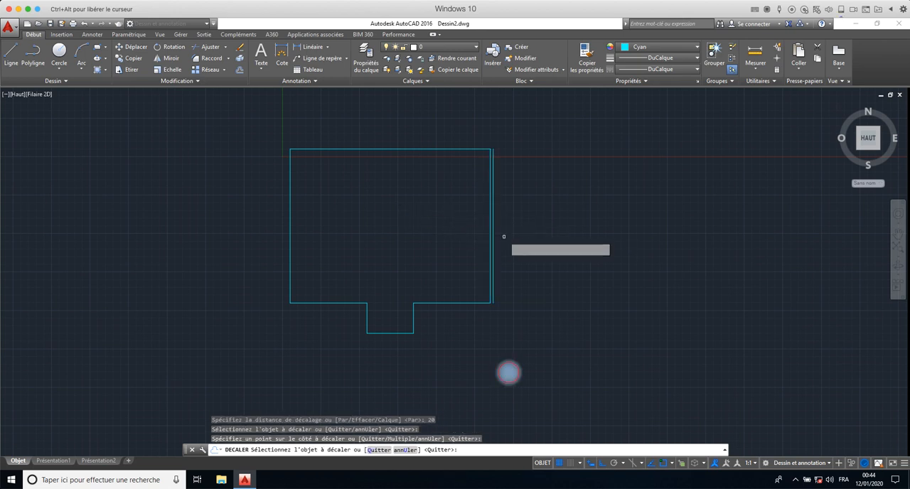
pyautogui.click(502, 237)
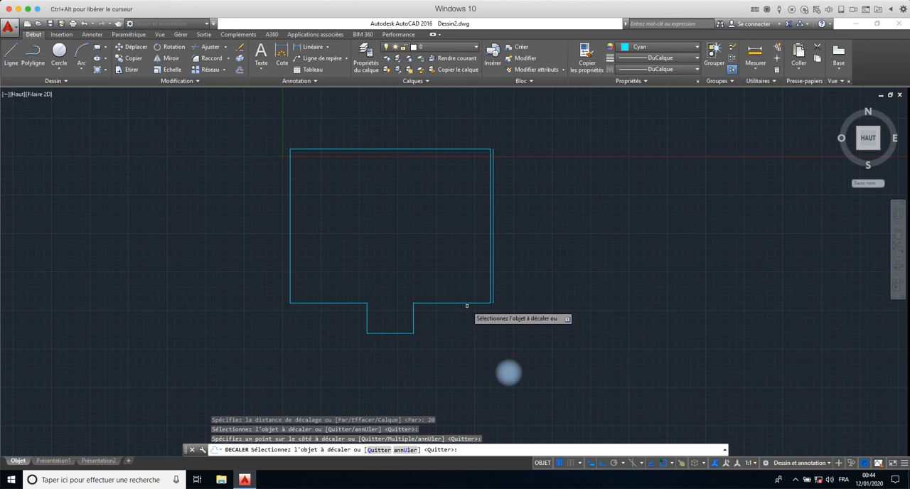
# - Offset the bottom-right horizontal wall line downward and the recess's right side outward by the same 20 distance
pyautogui.click(464, 304)
pyautogui.click(458, 311)
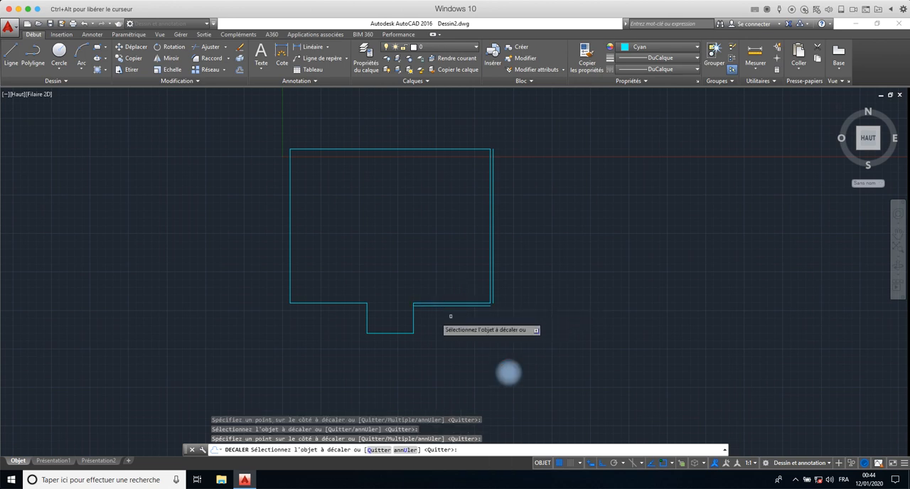
pyautogui.click(414, 321)
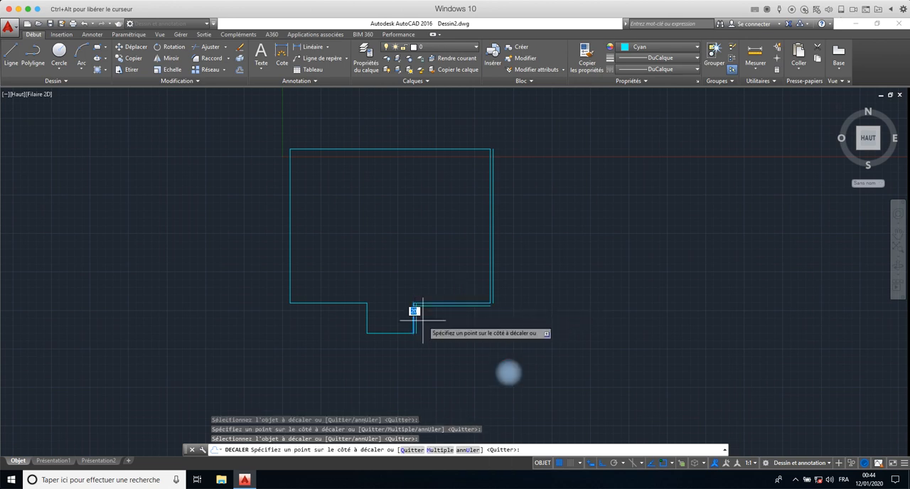
pyautogui.click(413, 319)
# - Offset the recess's bottom line downward and its left side outward by the same 20 distance
pyautogui.scroll(3, 413, 321)
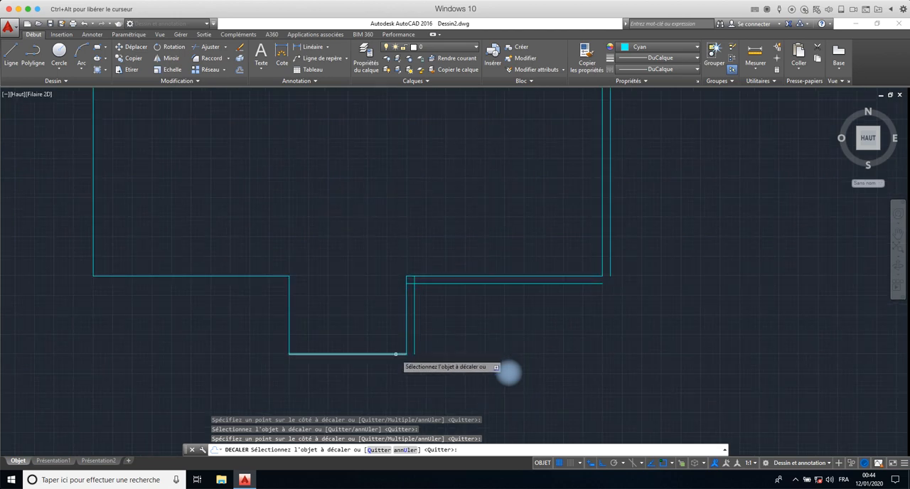
pyautogui.click(398, 353)
pyautogui.click(395, 358)
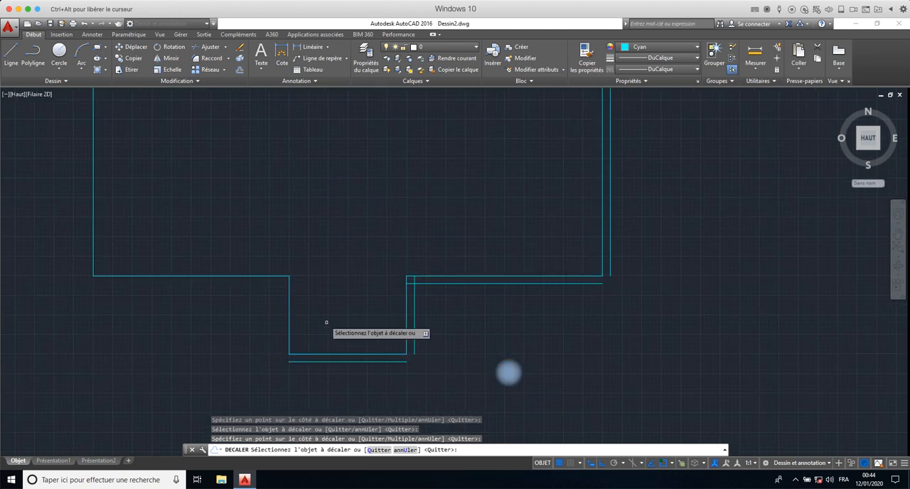
pyautogui.click(289, 310)
pyautogui.click(258, 304)
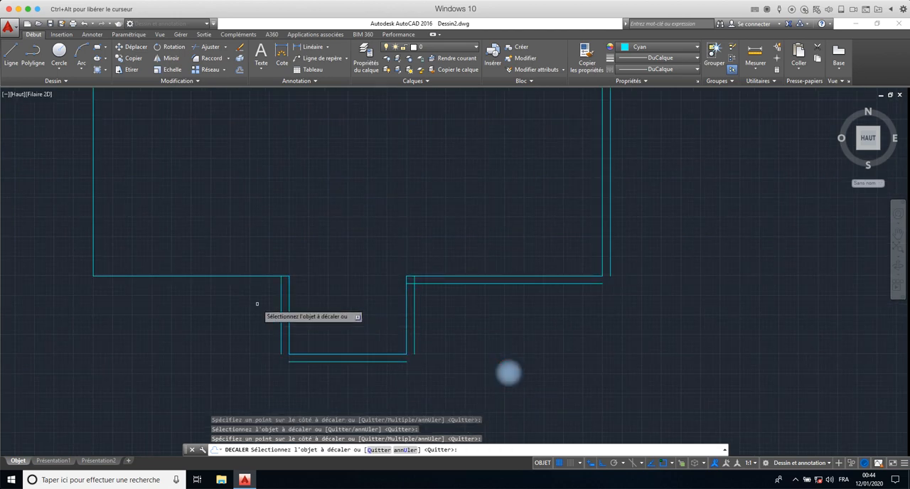
# - Offset the room's bottom-left horizontal wall line downward and its left vertical wall line outward by the same 20 distance
pyautogui.click(234, 276)
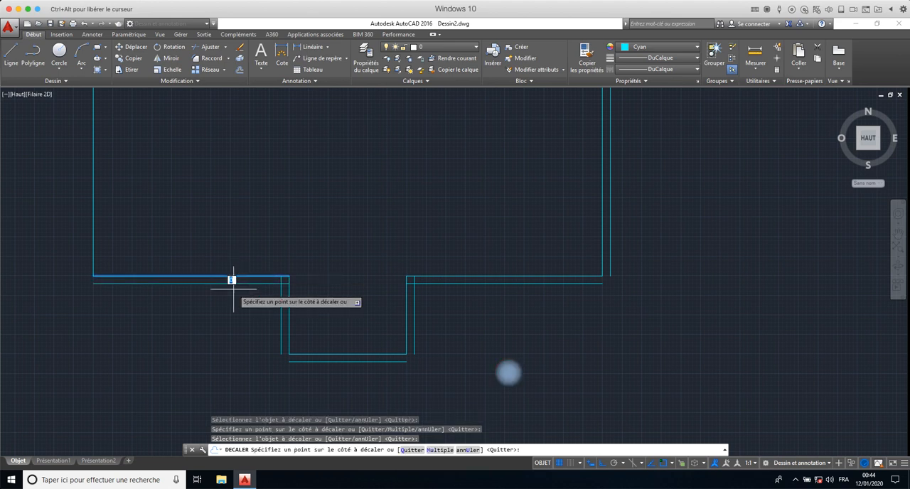
pyautogui.click(230, 296)
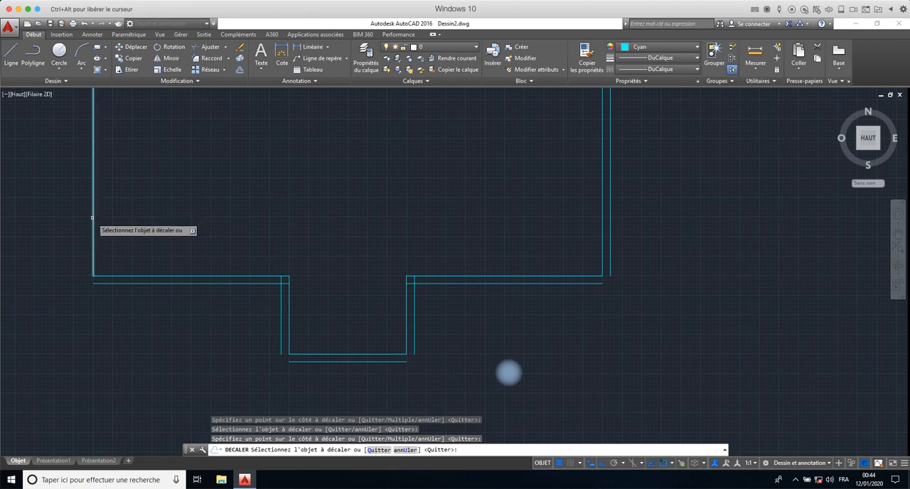
pyautogui.click(92, 216)
pyautogui.click(67, 216)
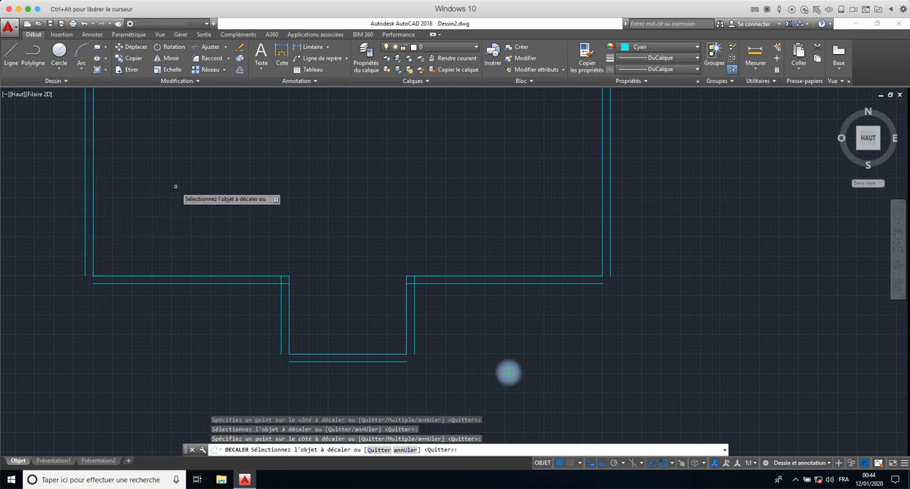
# - Offset the room's top wall line upward by the same 20 distance and finish the Offset command
pyautogui.moveTo(178, 196); pyautogui.dragTo(214, 392, button='middle')
pyautogui.scroll(-6, 217, 333)
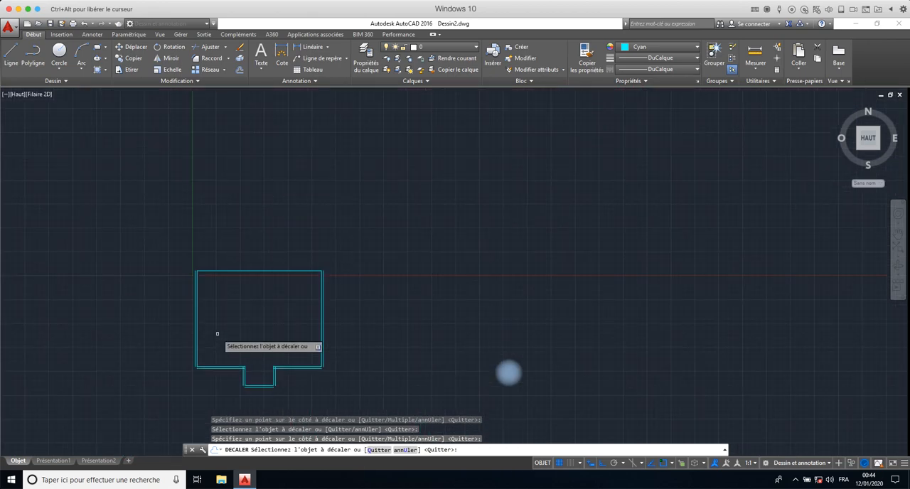
pyautogui.click(262, 270)
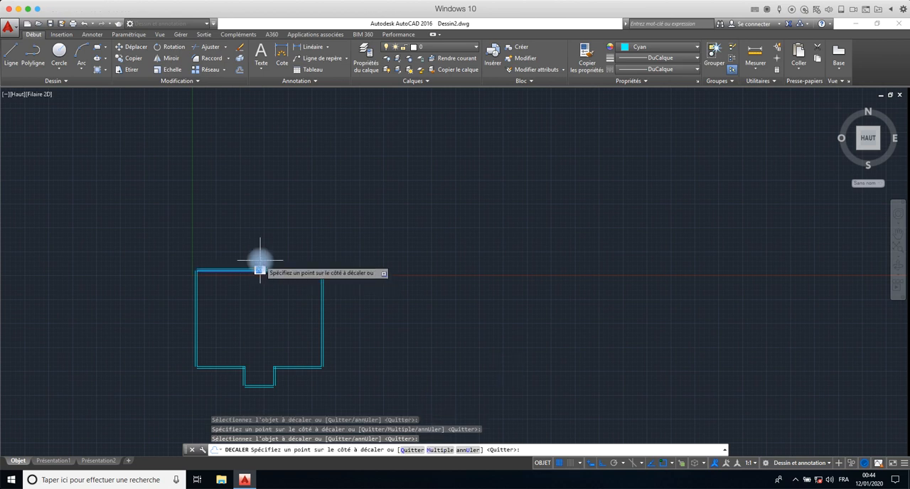
pyautogui.click(260, 261)
pyautogui.rightClick(397, 271)
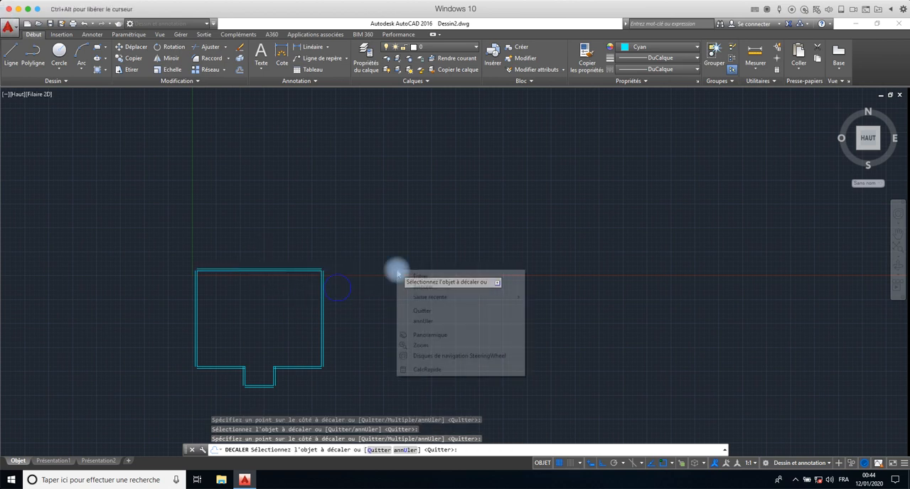
pyautogui.click(416, 277)
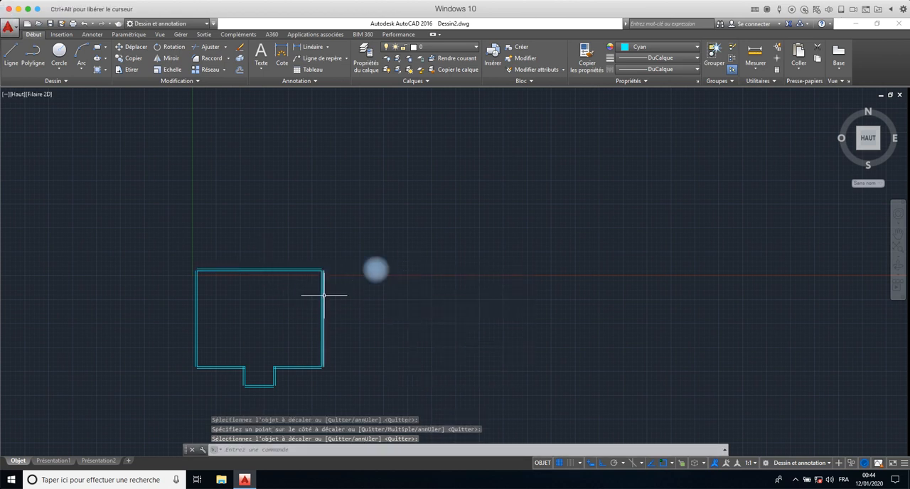
pyautogui.moveTo(327, 296); pyautogui.dragTo(544, 197, button='middle')
pyautogui.scroll(-1, 545, 197)
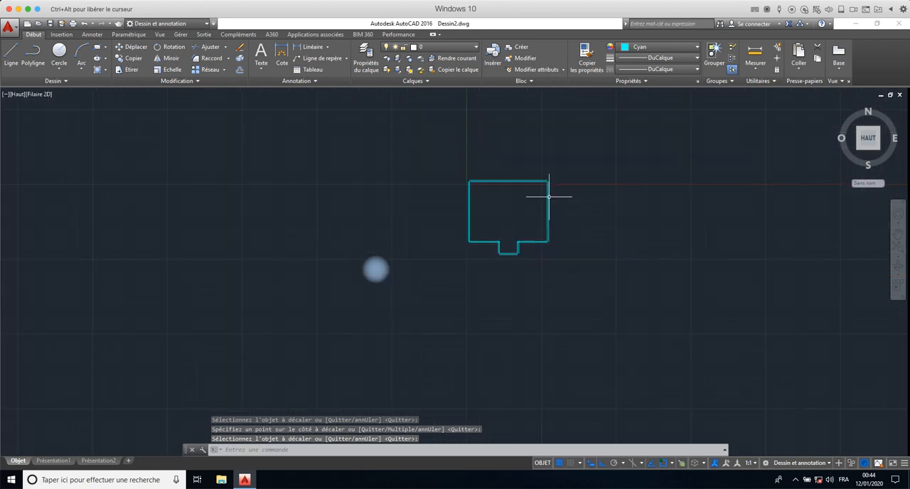
pyautogui.scroll(3, 545, 197)
pyautogui.moveTo(508, 234); pyautogui.dragTo(553, 217, button='middle')
pyautogui.scroll(-2, 551, 218)
pyautogui.scroll(2, 546, 223)
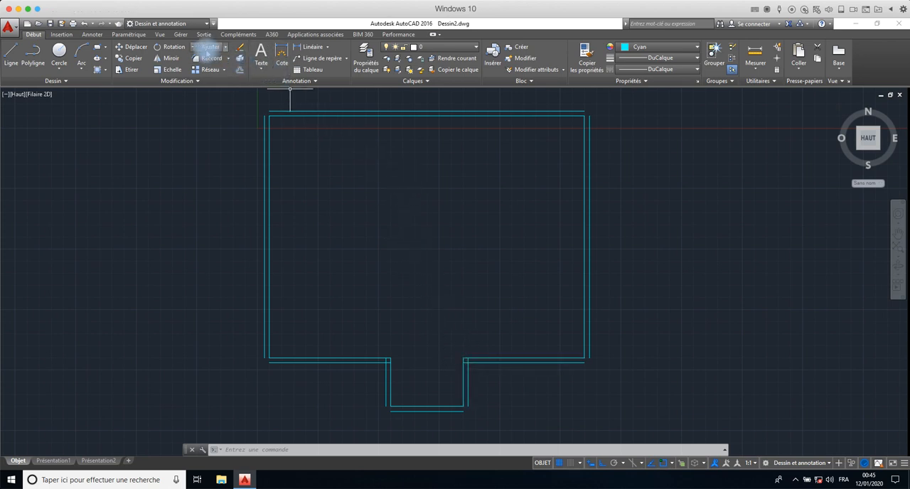
# - Trim the overlapping offset line ends where the recess's right side meets the bottom wall, using all objects as cutting edges
pyautogui.click(207, 49)
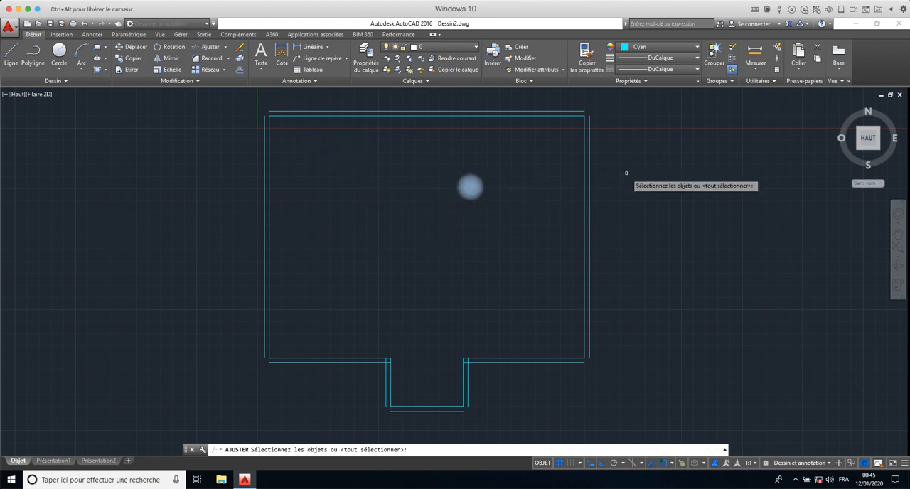
pyautogui.write('tout')
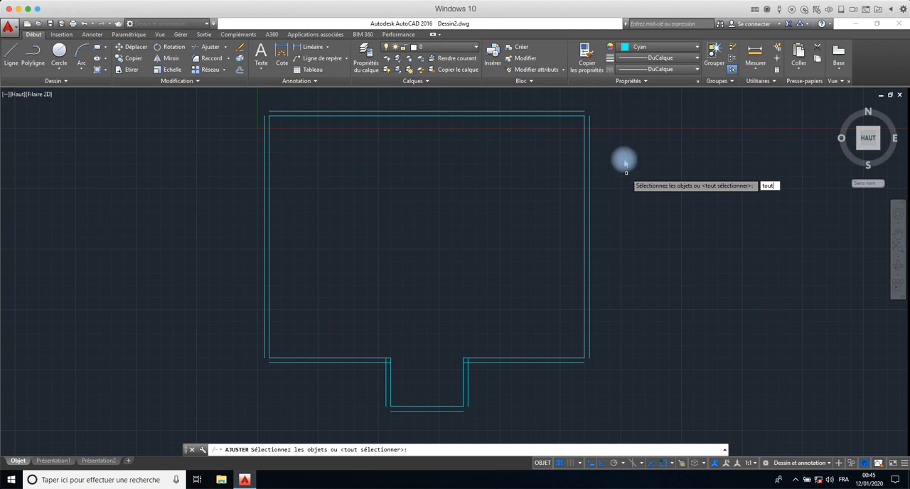
pyautogui.press('Return')
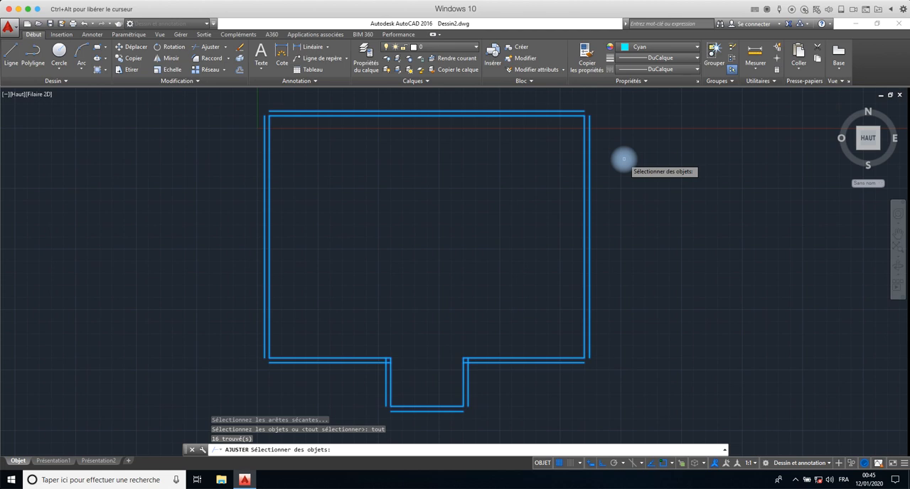
pyautogui.rightClick(624, 159)
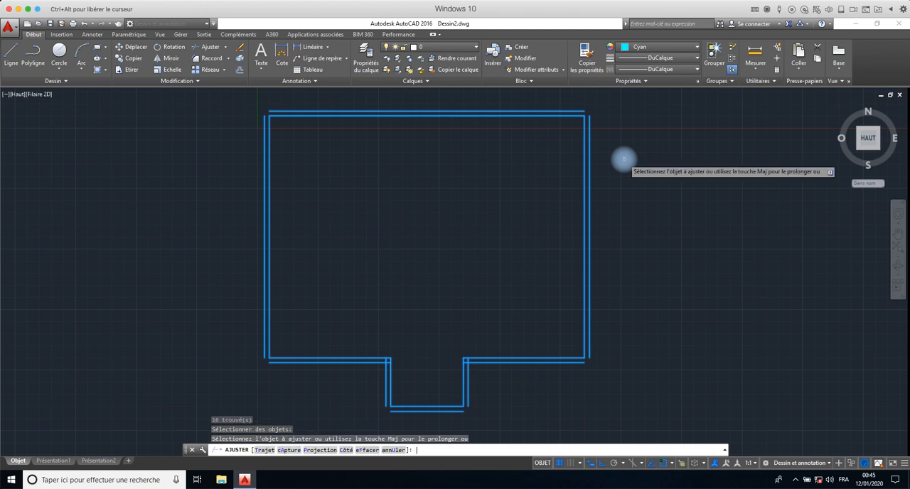
pyautogui.scroll(2, 456, 337)
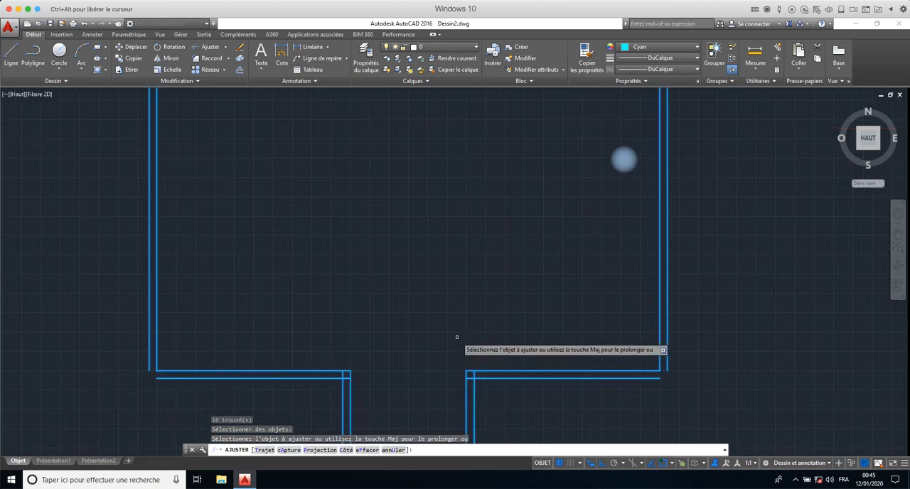
pyautogui.moveTo(465, 318); pyautogui.dragTo(477, 204, button='middle')
pyautogui.scroll(3, 478, 207)
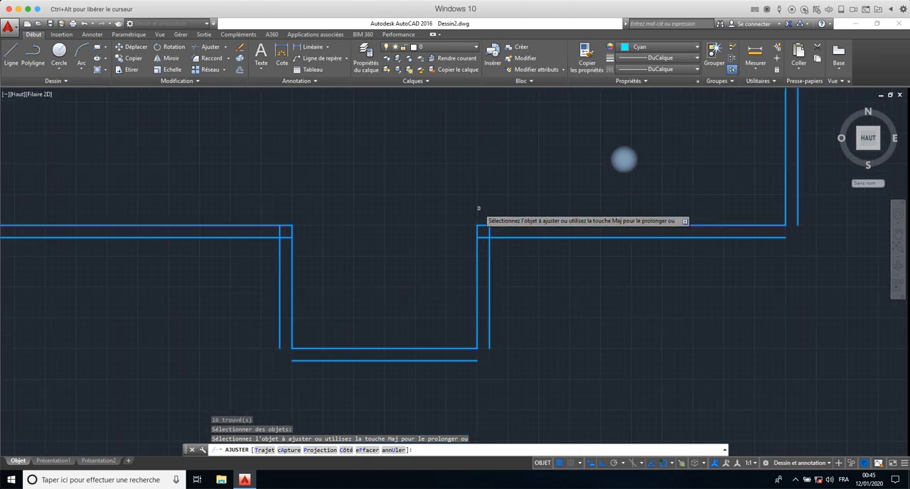
pyautogui.click(495, 249)
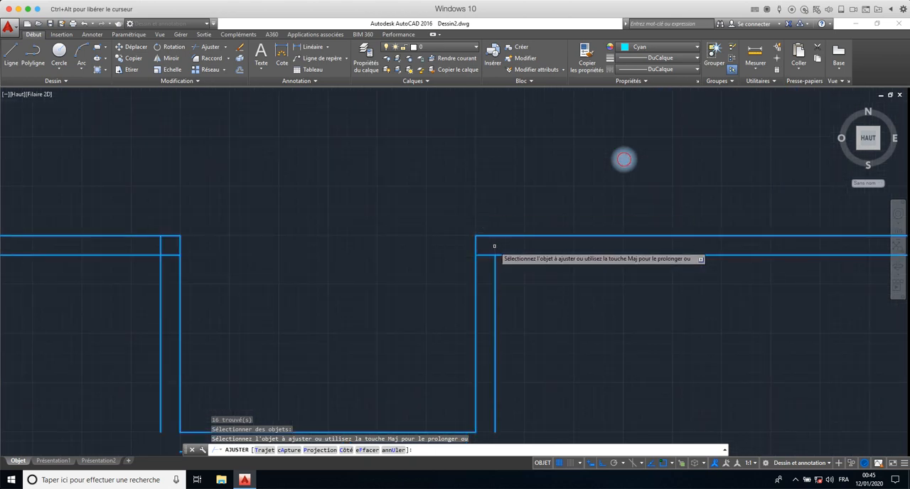
pyautogui.click(489, 254)
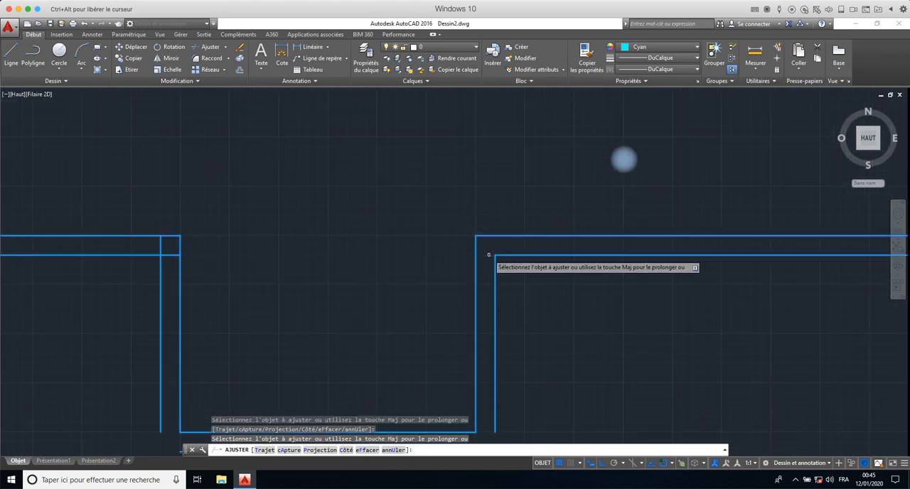
# - Trim the overlapping offset line ends where the recess's left side meets the bottom wall, and finish the Trim command
pyautogui.click(161, 244)
pyautogui.click(174, 252)
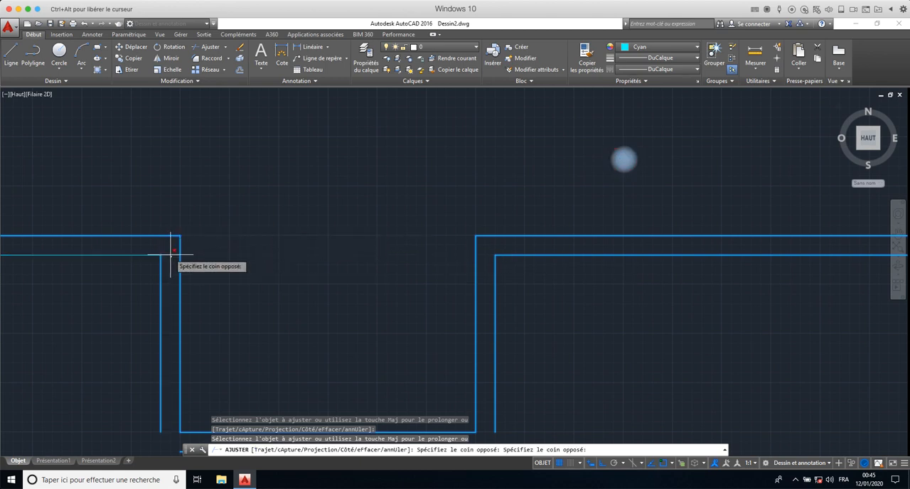
pyautogui.click(246, 266)
pyautogui.scroll(-2, 247, 267)
pyautogui.scroll(-5, 247, 267)
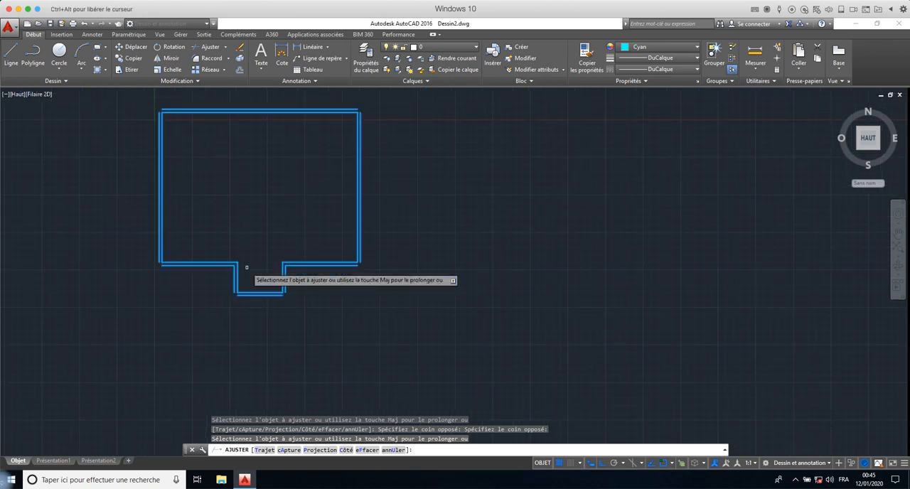
pyautogui.press('Return')
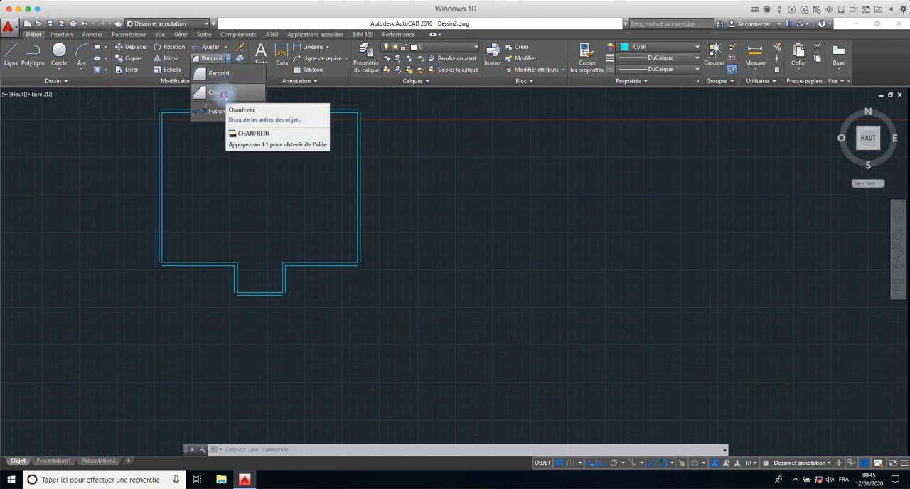
# - Use Chamfer to join the outer wall lines at the room's bottom-right corner and the recess's bottom-right corner
pyautogui.click(224, 93)
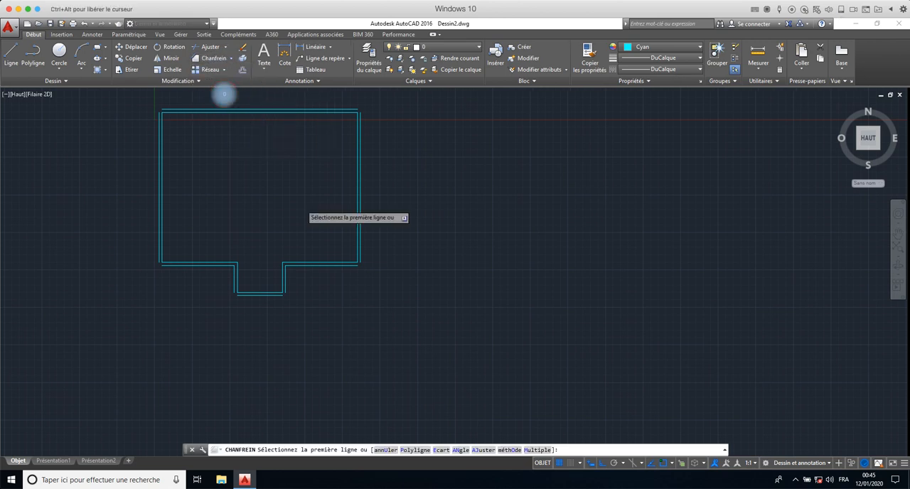
pyautogui.click(361, 253)
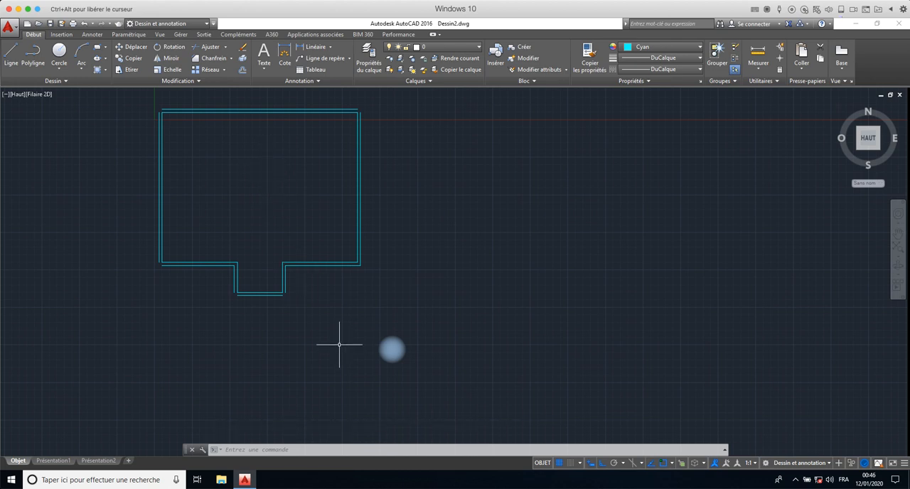
pyautogui.press('space')
pyautogui.click(284, 290)
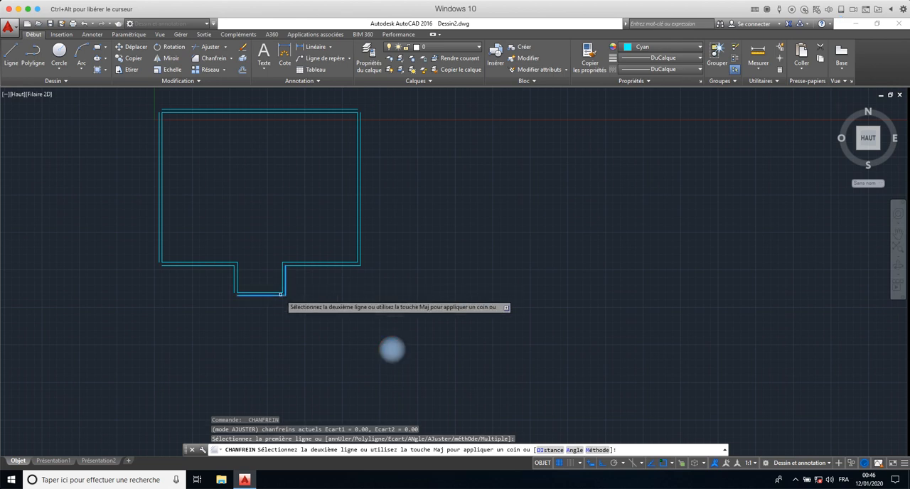
pyautogui.click(280, 295)
# - Chamfer the outer left and bottom lines of the recess into a closed corner
pyautogui.press('space')
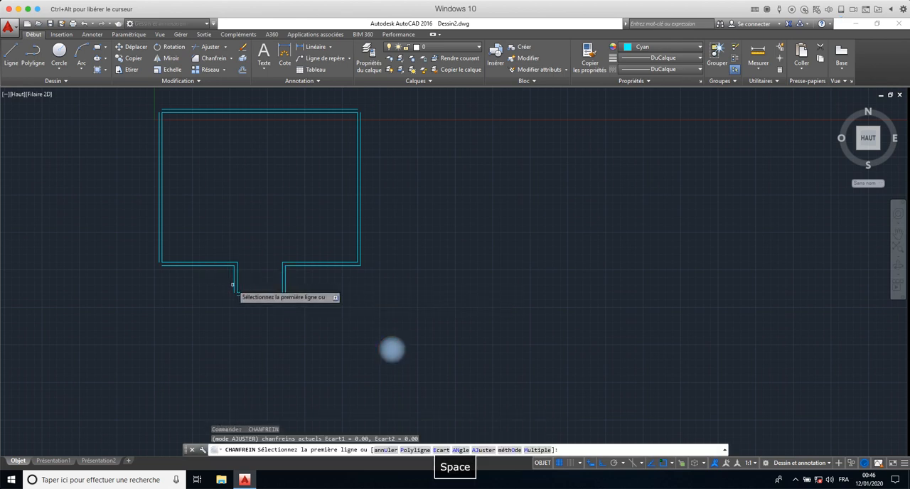
pyautogui.click(233, 285)
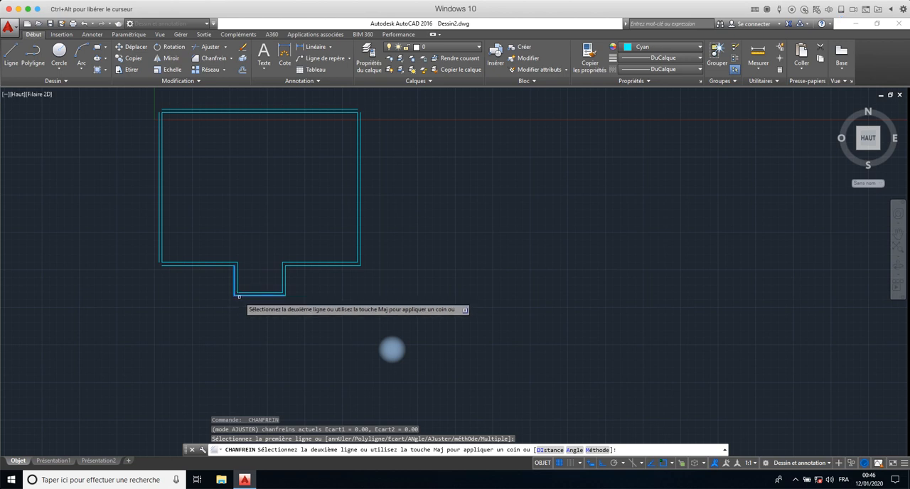
pyautogui.click(240, 293)
# - Chamfer the outer bottom and left wall lines together at the room's bottom-left corner
pyautogui.scroll(4, 187, 270)
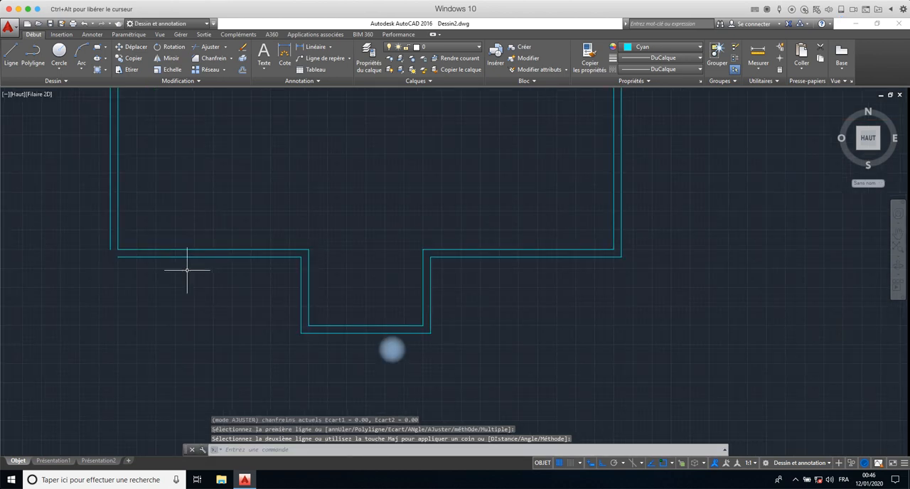
pyautogui.scroll(2, 187, 268)
pyautogui.moveTo(187, 270); pyautogui.dragTo(392, 304, button='middle')
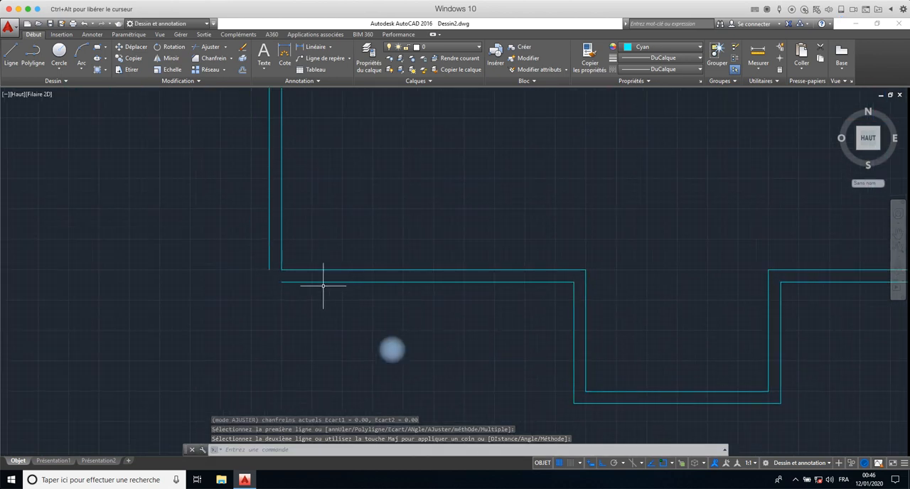
pyautogui.press('space')
pyautogui.click(295, 282)
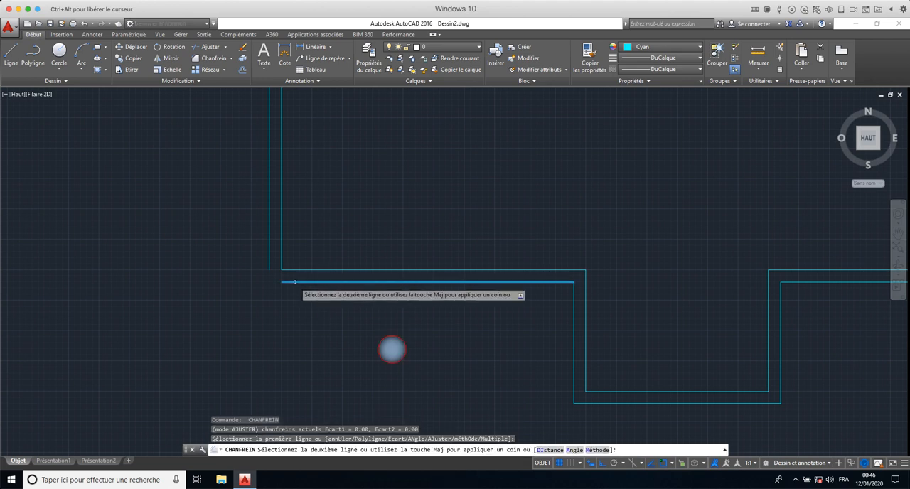
pyautogui.click(268, 269)
# - Chamfer the outer top and left wall lines together at the room's top-left corner
pyautogui.scroll(-5, 268, 268)
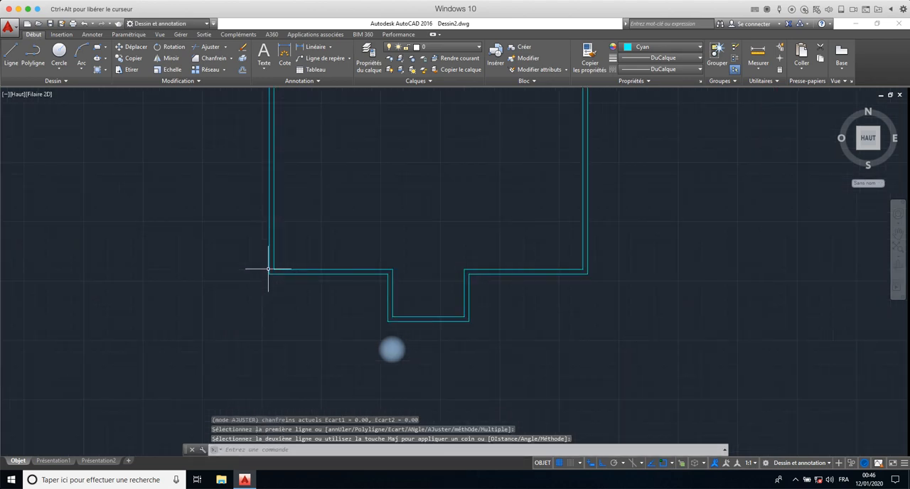
pyautogui.scroll(7, 281, 162)
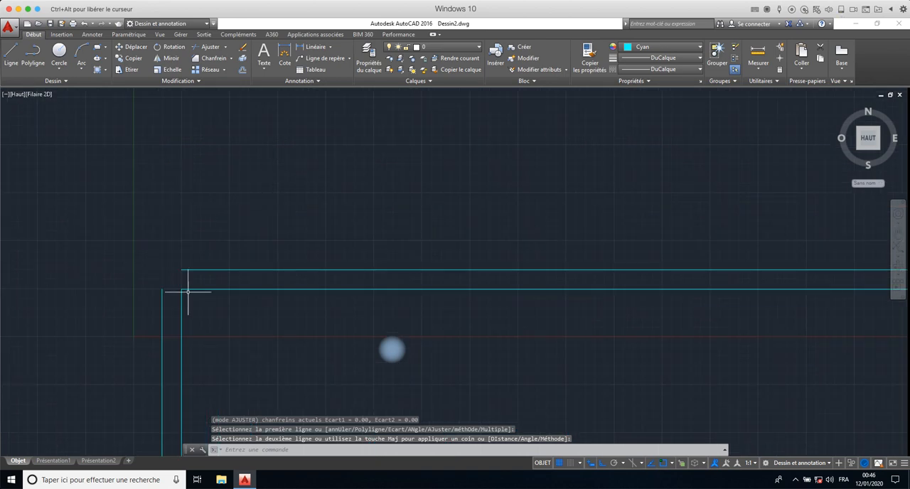
pyautogui.press('space')
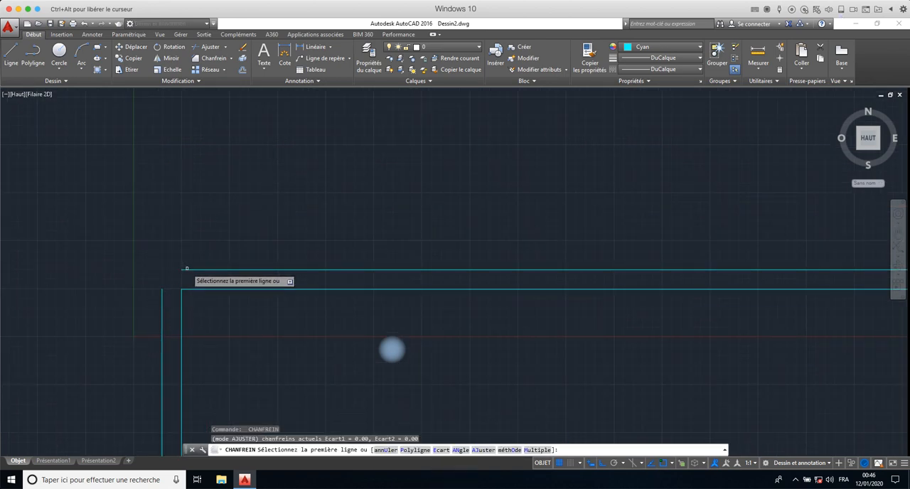
pyautogui.click(187, 270)
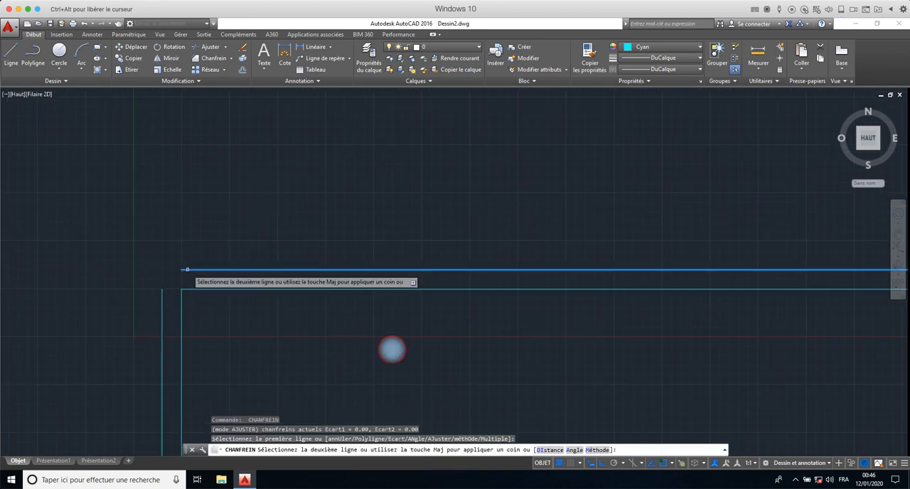
pyautogui.click(162, 323)
# - Chamfer the outer top and right wall lines together at the room's top-right corner
pyautogui.scroll(-3, 310, 307)
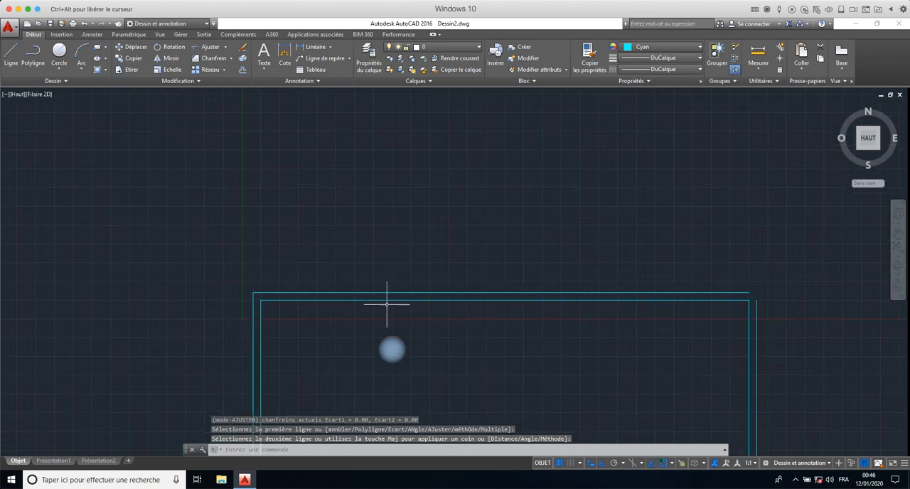
pyautogui.moveTo(386, 301)
pyautogui.mouseDown(button='middle')
pyautogui.moveTo(349, 305)
pyautogui.moveTo(151, 219)
pyautogui.mouseUp(button='middle')
pyautogui.press('space')
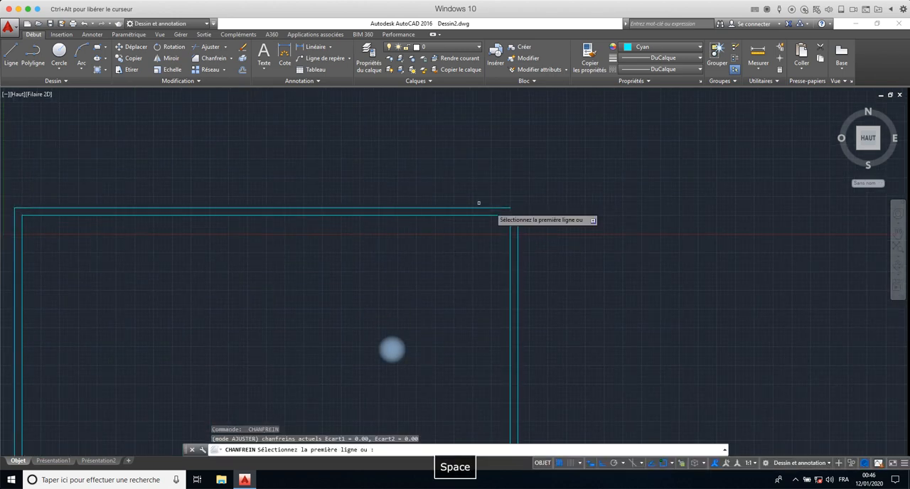
pyautogui.click(500, 209)
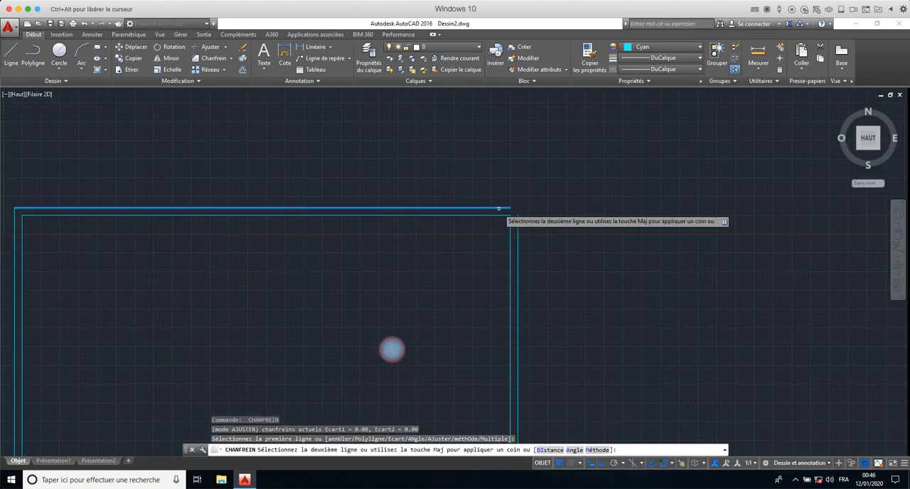
pyautogui.click(518, 249)
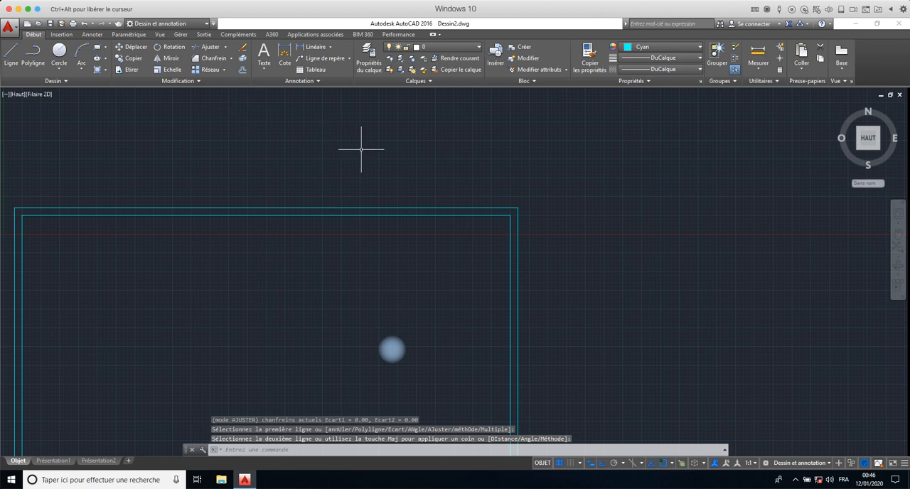
pyautogui.click(230, 58)
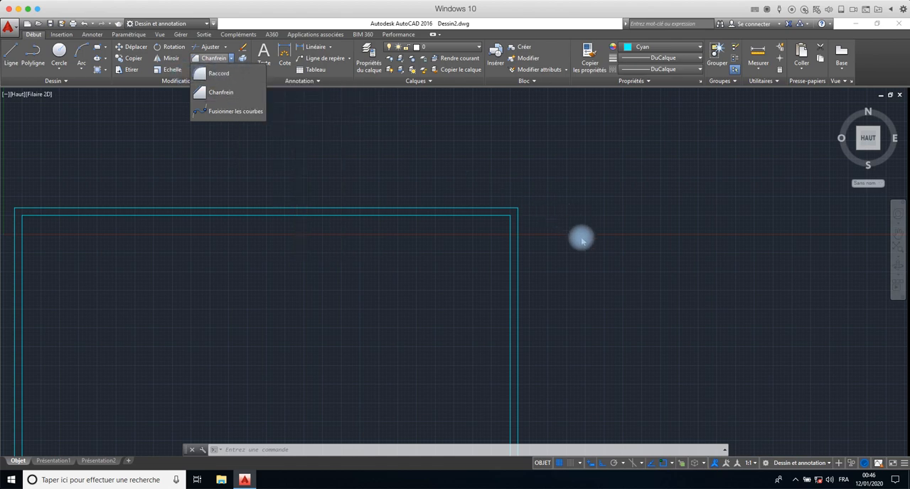
# - Offset the room's inner left wall line 100 to the right, into the room
pyautogui.scroll(-4, 421, 183)
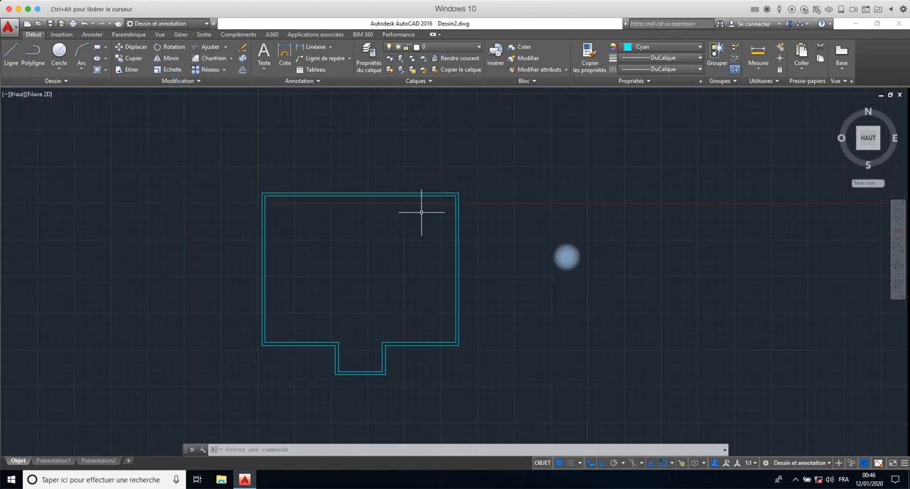
pyautogui.moveTo(406, 258)
pyautogui.mouseDown(button='middle')
pyautogui.moveTo(502, 248)
pyautogui.moveTo(510, 239)
pyautogui.moveTo(500, 230)
pyautogui.mouseUp(button='middle')
pyautogui.scroll(-2, 528, 242)
pyautogui.scroll(4, 528, 243)
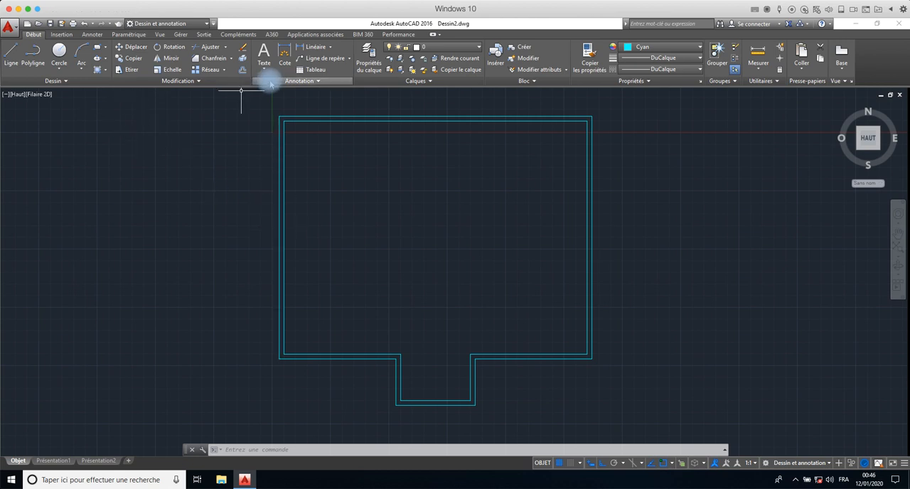
pyautogui.click(243, 69)
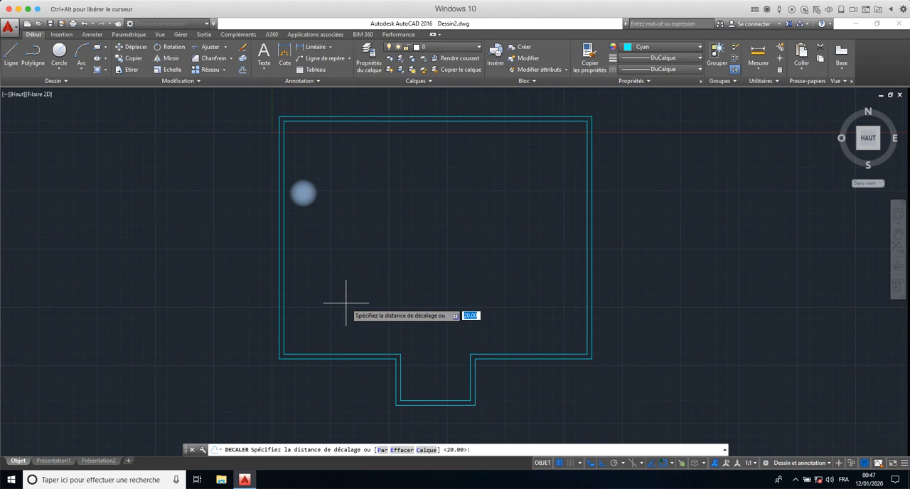
pyautogui.write('100')
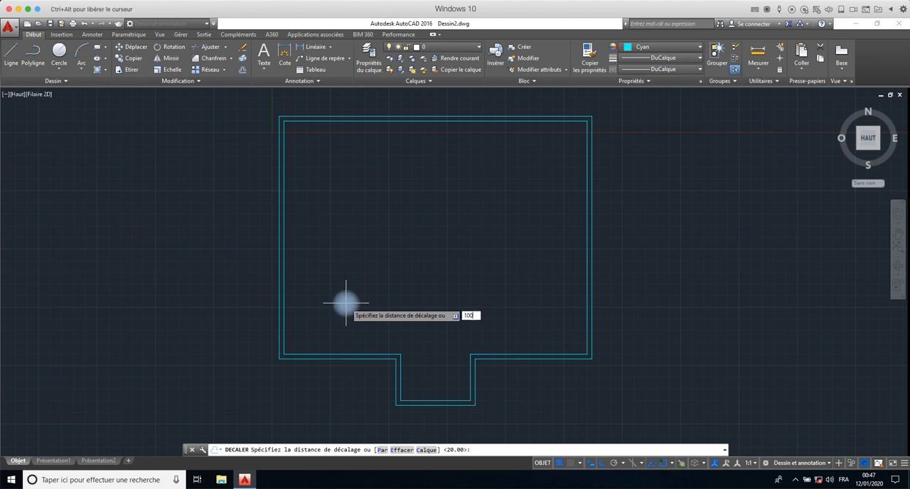
pyautogui.press('Return')
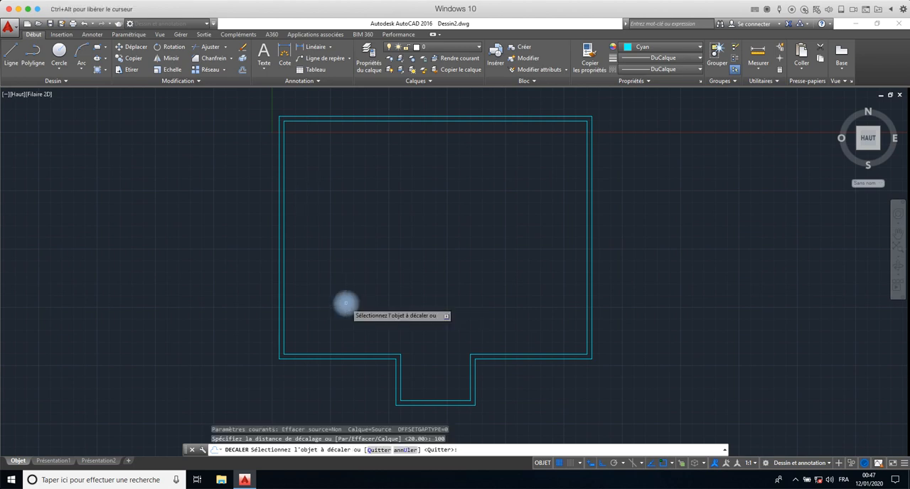
pyautogui.click(284, 320)
pyautogui.click(318, 322)
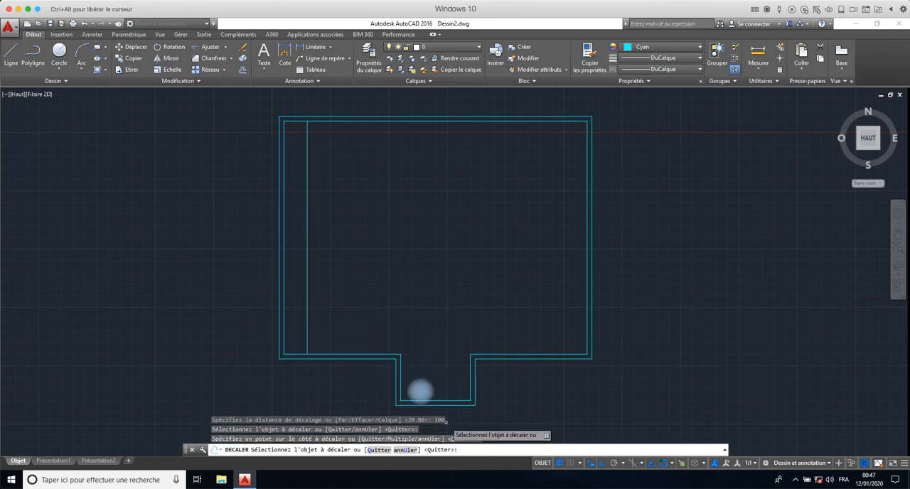
# - Offset the recess's outer left line 100 to the left, then offset that copy another 100 to the left
pyautogui.click(396, 377)
pyautogui.click(384, 376)
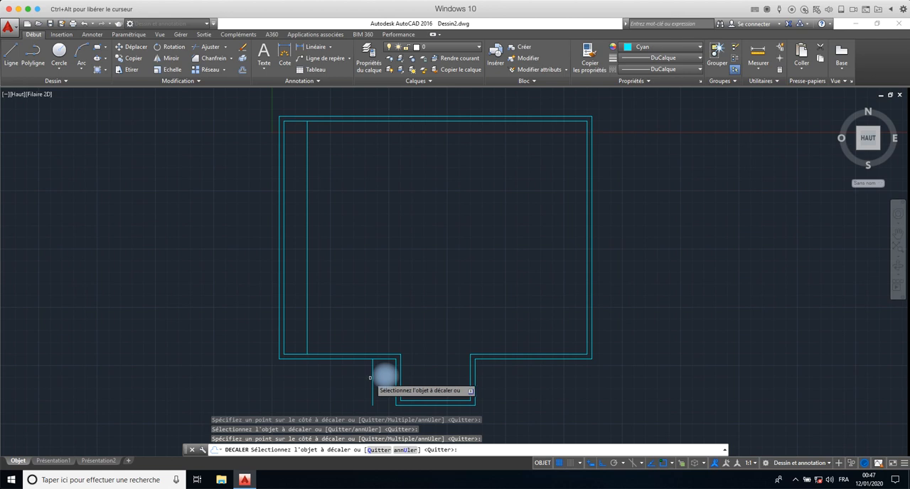
pyautogui.click(372, 380)
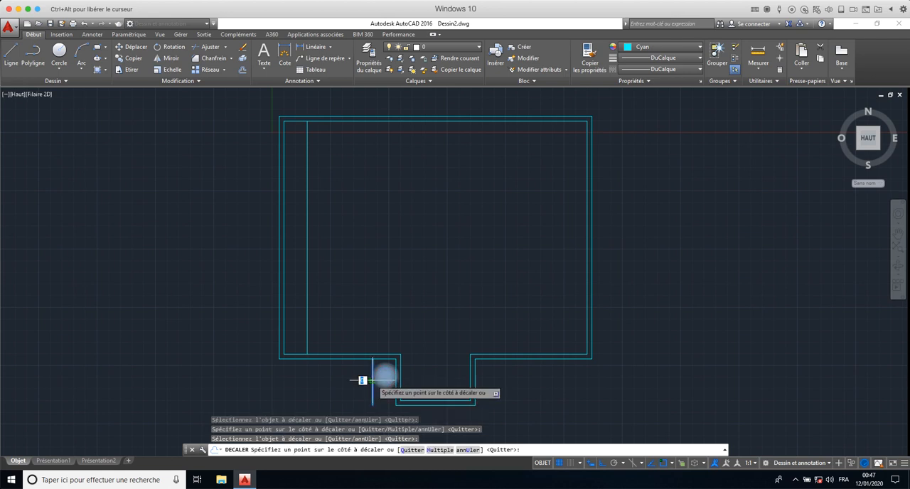
pyautogui.click(340, 377)
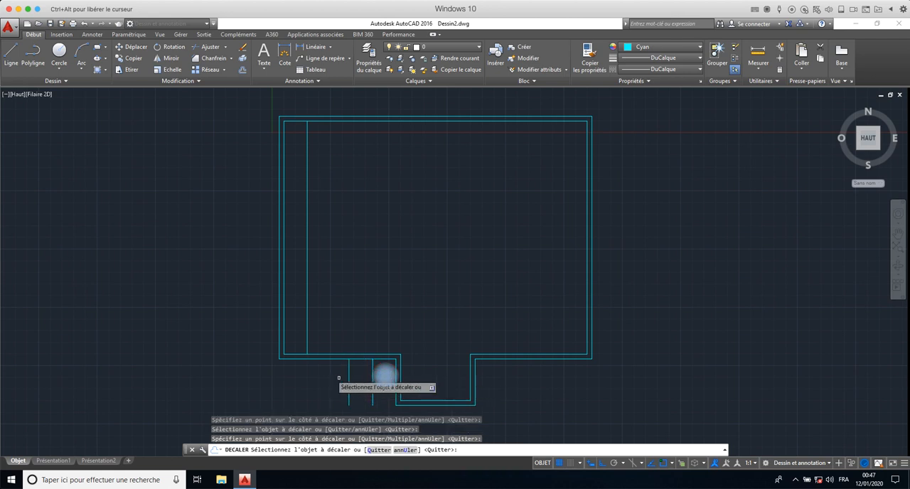
# - Offset the guide line inside the room another 100 to the right and end the Offset command
pyautogui.click(306, 306)
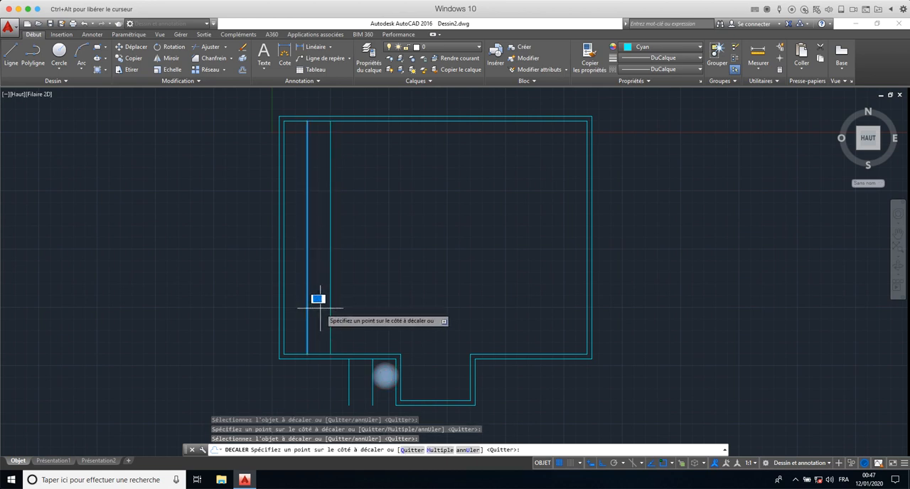
pyautogui.click(322, 309)
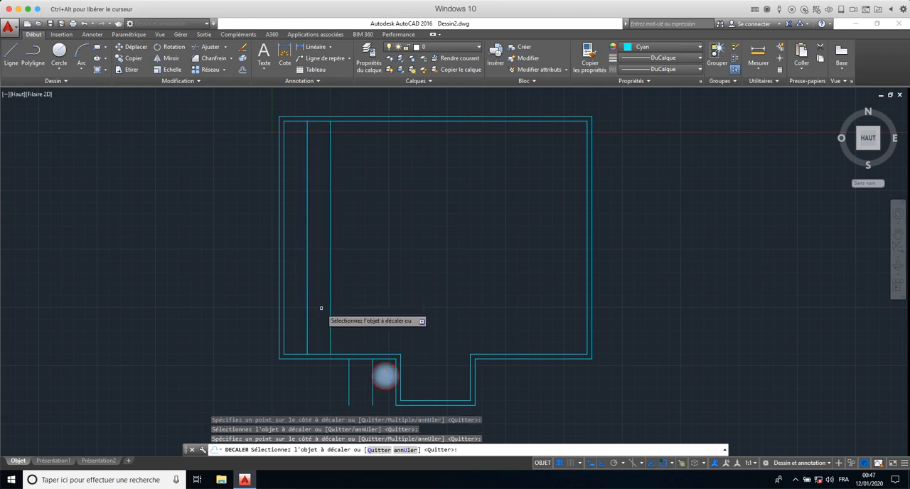
pyautogui.rightClick(404, 239)
pyautogui.click(412, 244)
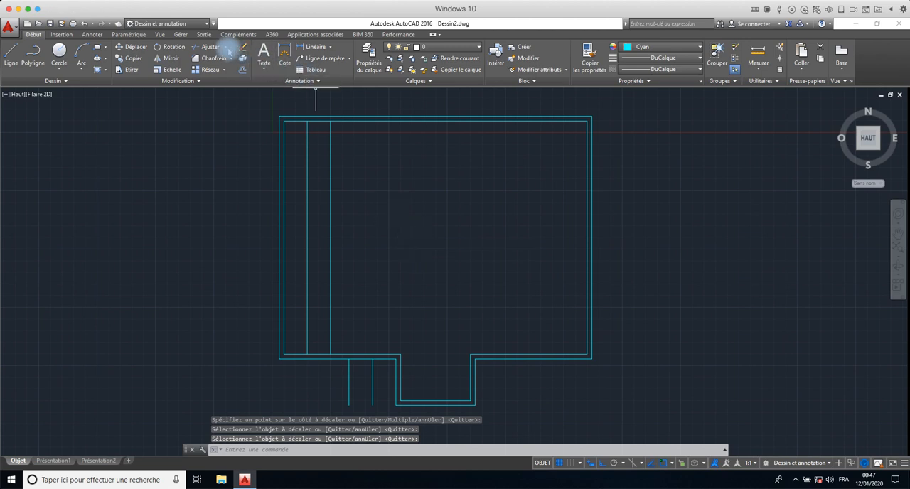
# - Extend the two vertical guide lines inside the room down to the outer line of the bottom wall
pyautogui.click(225, 47)
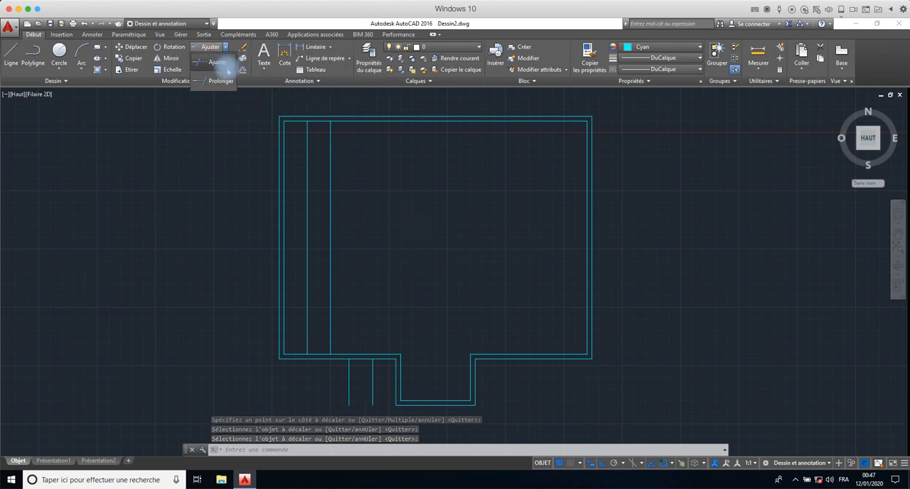
pyautogui.click(225, 80)
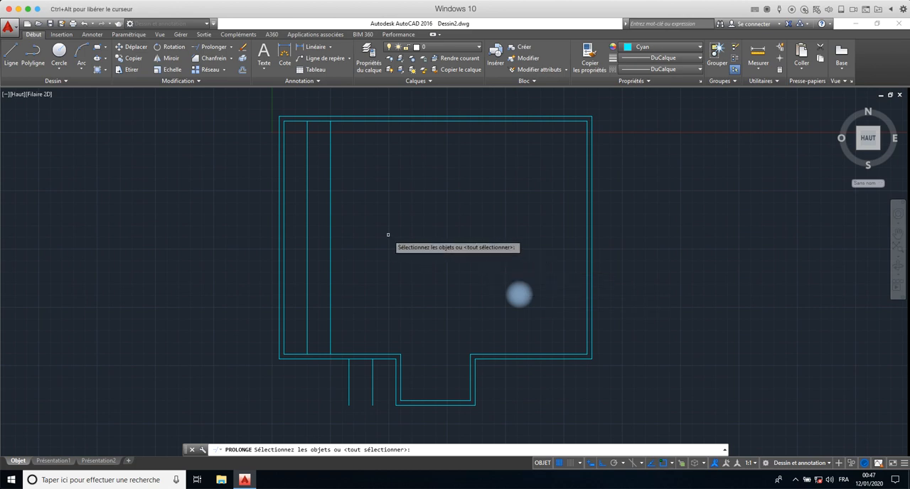
pyautogui.click(427, 182)
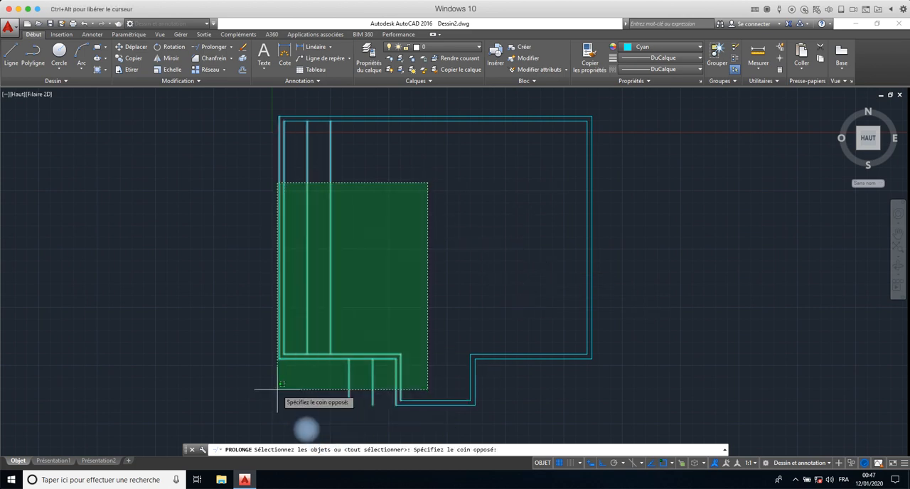
pyautogui.click(240, 431)
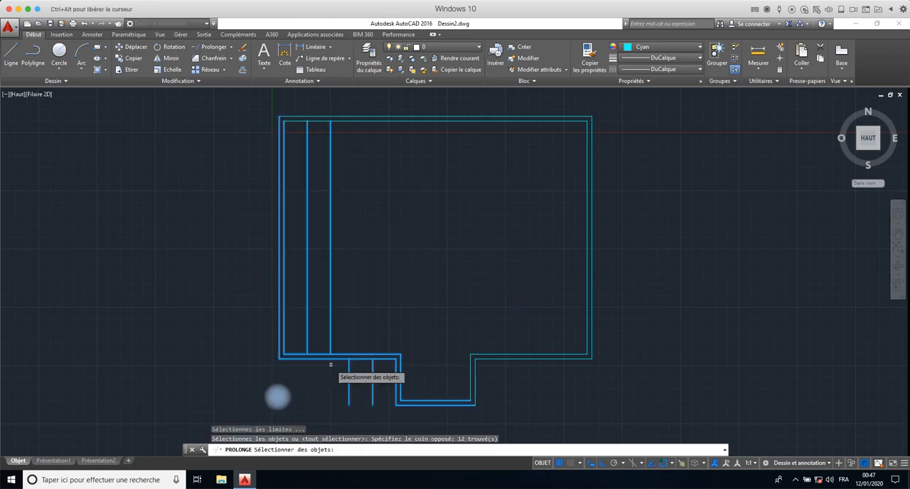
pyautogui.press('Return')
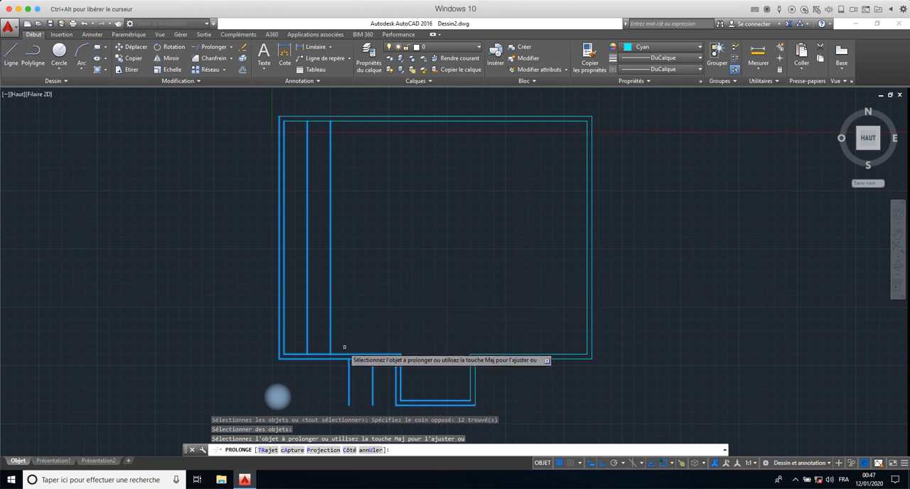
pyautogui.click(353, 244)
pyautogui.click(299, 301)
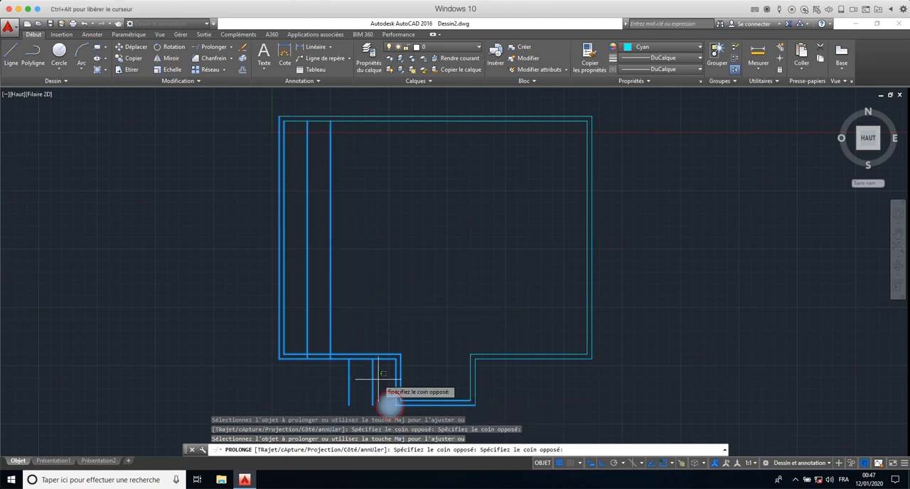
# - Extend the two vertical guide lines beside the recess up to the inner line of the bottom wall
pyautogui.click(375, 383)
pyautogui.click(320, 399)
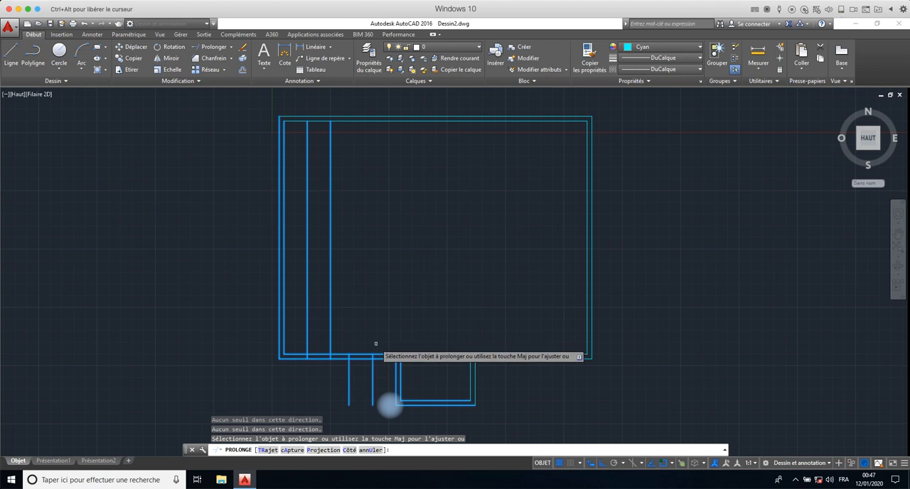
pyautogui.press('Escape')
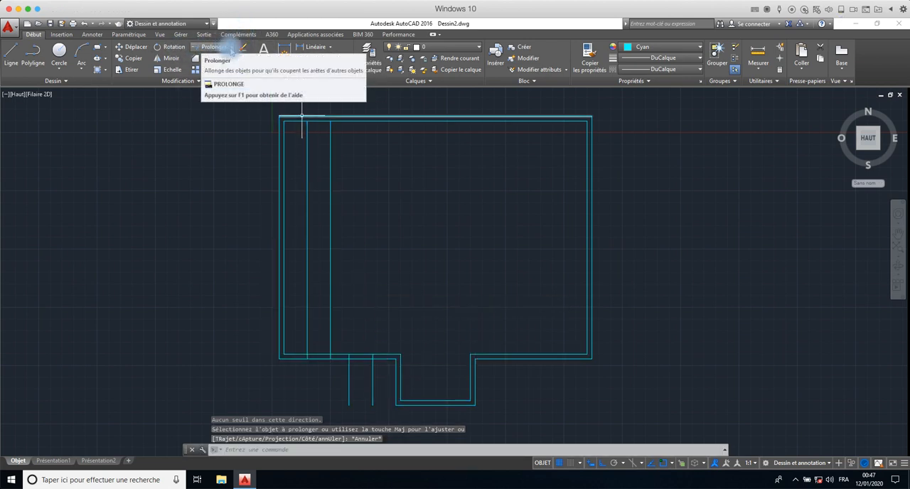
# - Trim the four vertical guide lines outside the bottom wall, leaving only the short segments across the wall's thickness
pyautogui.click(225, 47)
pyautogui.click(213, 64)
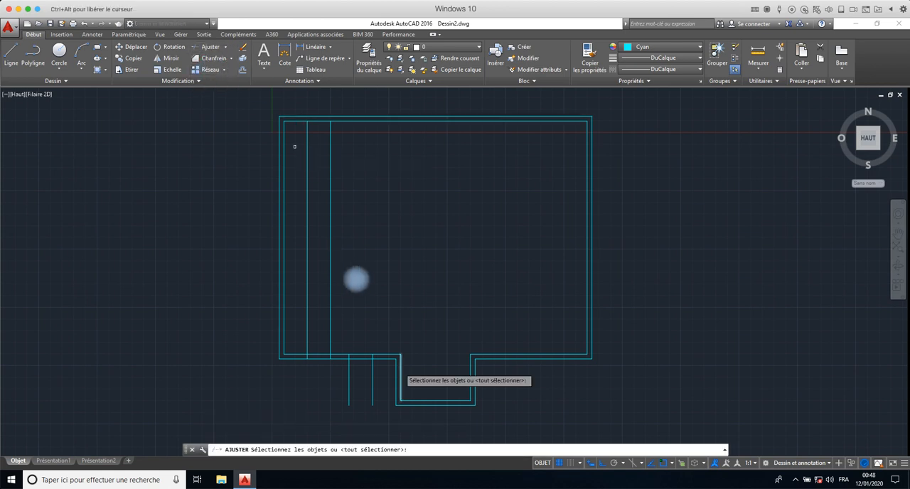
pyautogui.click(398, 297)
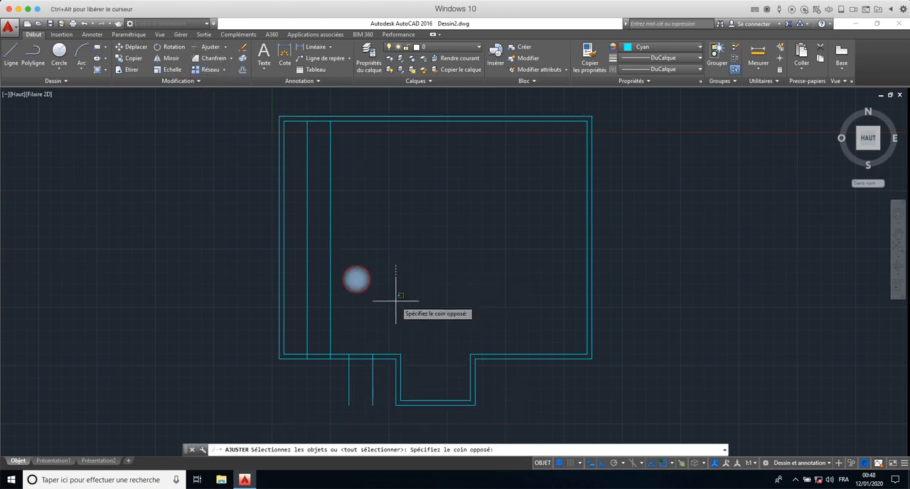
pyautogui.click(266, 406)
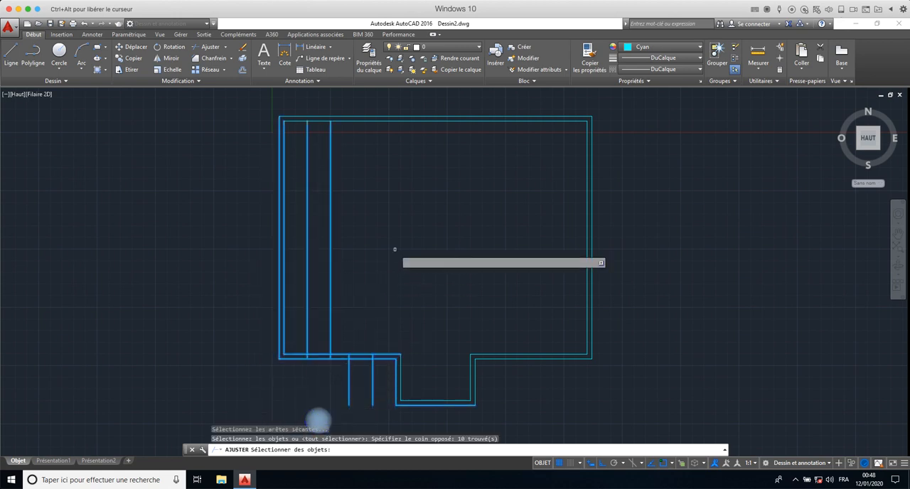
pyautogui.press('Return')
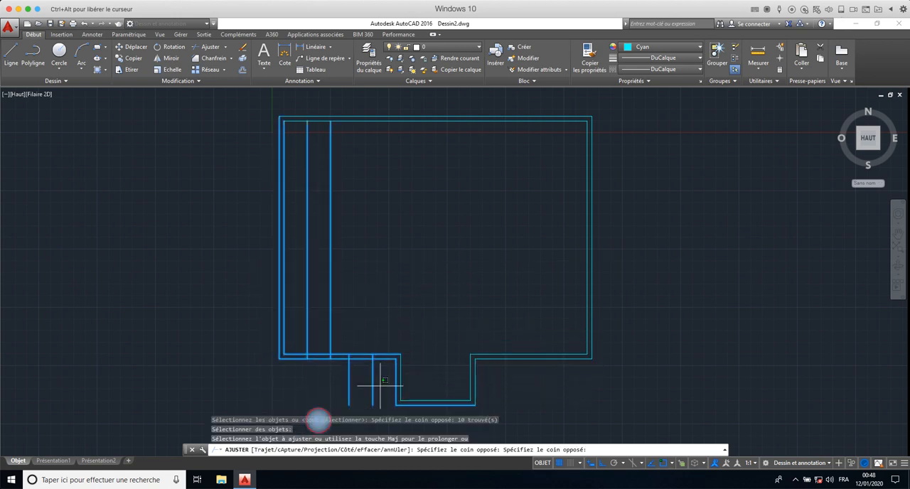
pyautogui.click(298, 396)
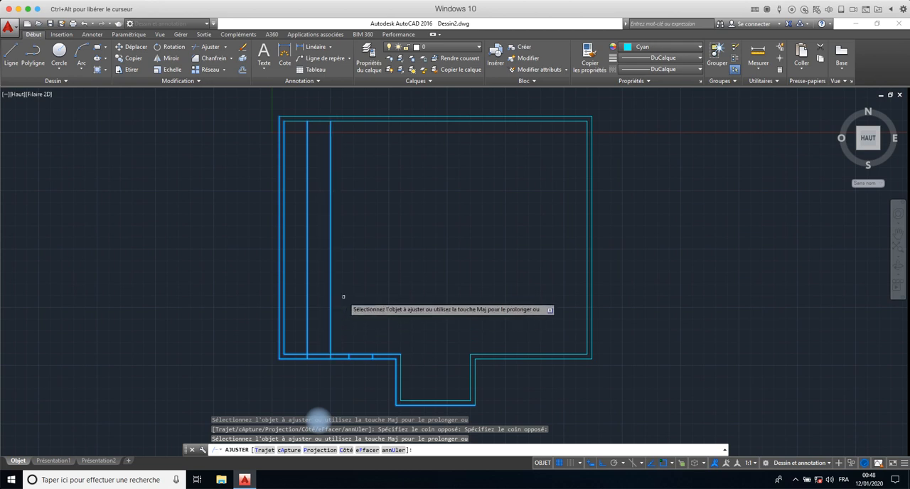
pyautogui.click(343, 297)
pyautogui.click(300, 327)
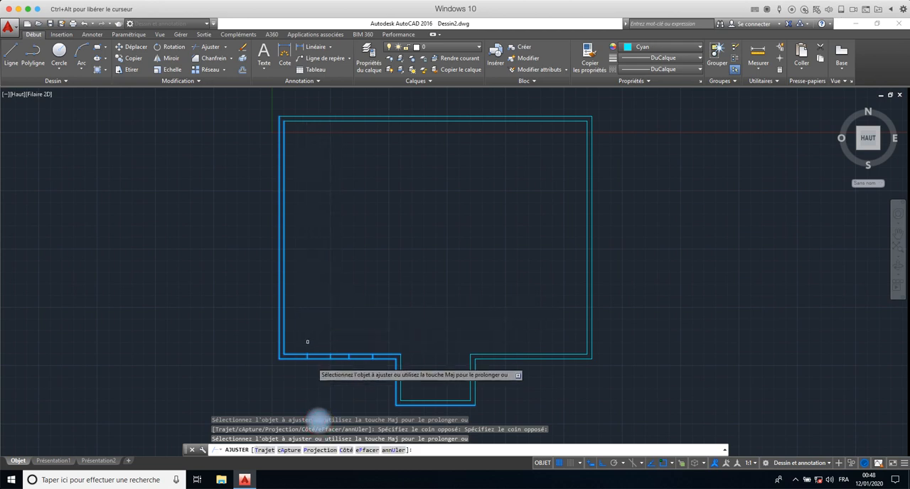
# - Trim the inner and outer bottom wall lines between each pair of short segments to cut two openings left of the recess
pyautogui.click(360, 355)
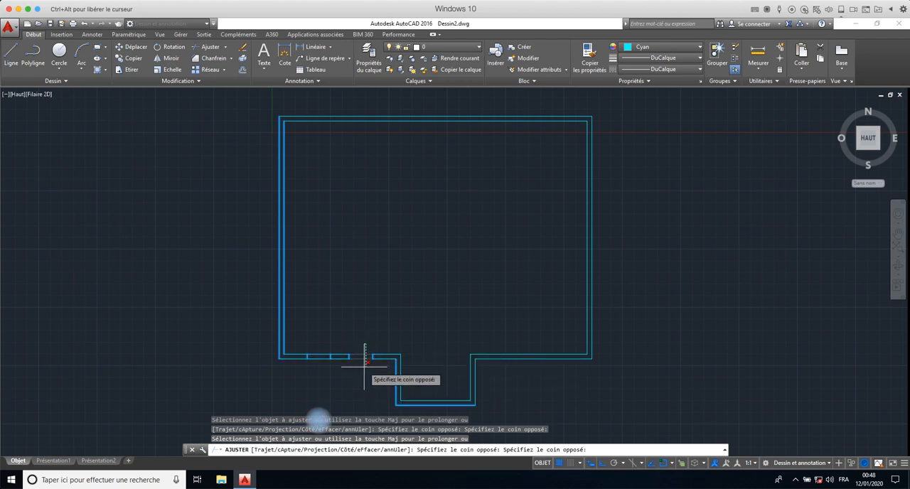
pyautogui.click(365, 366)
pyautogui.click(318, 339)
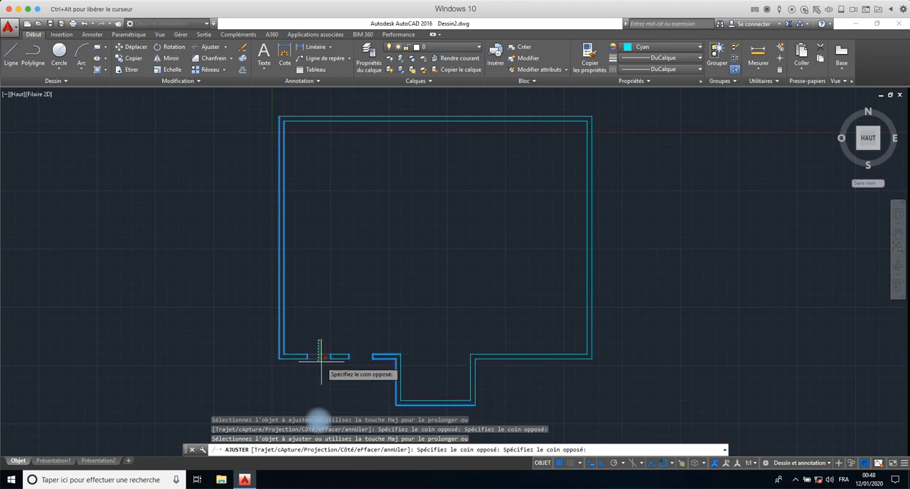
pyautogui.click(319, 365)
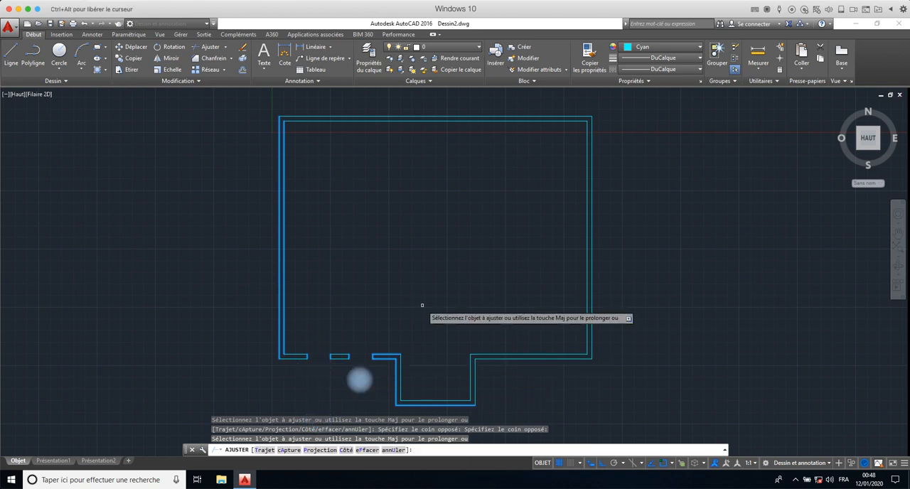
pyautogui.moveTo(421, 305); pyautogui.dragTo(317, 266, button='middle')
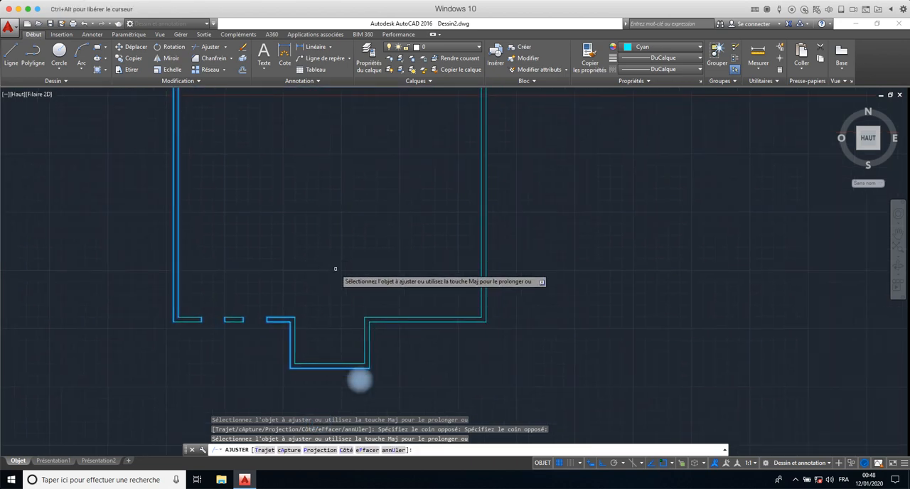
pyautogui.press('Escape')
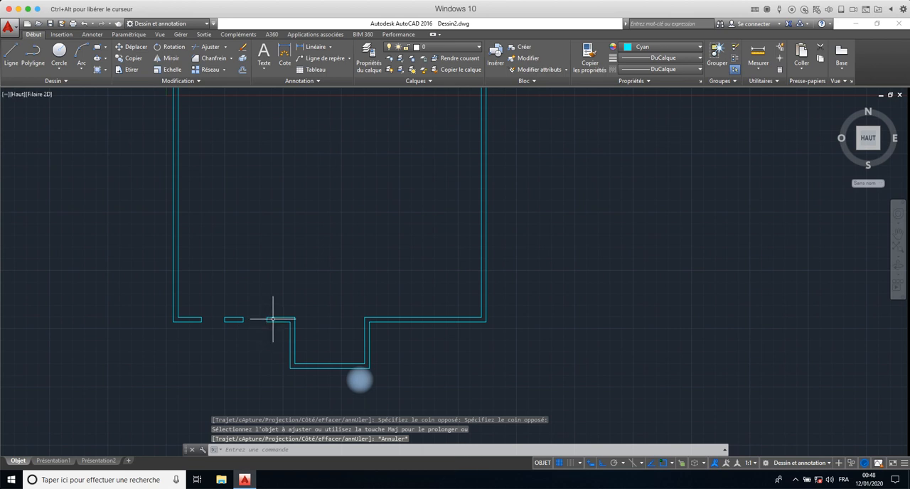
pyautogui.click(267, 320)
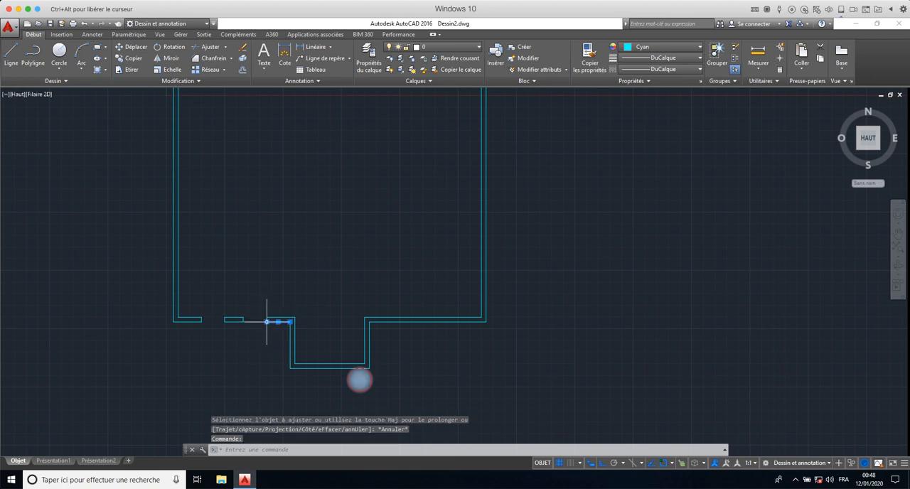
pyautogui.scroll(6, 258, 324)
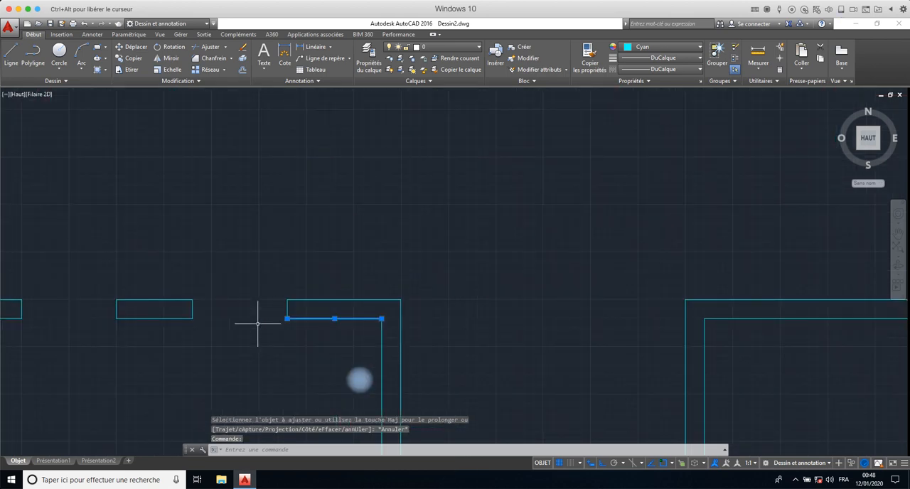
pyautogui.moveTo(254, 320); pyautogui.dragTo(463, 324, button='middle')
pyautogui.press('Escape')
pyautogui.press('Escape')
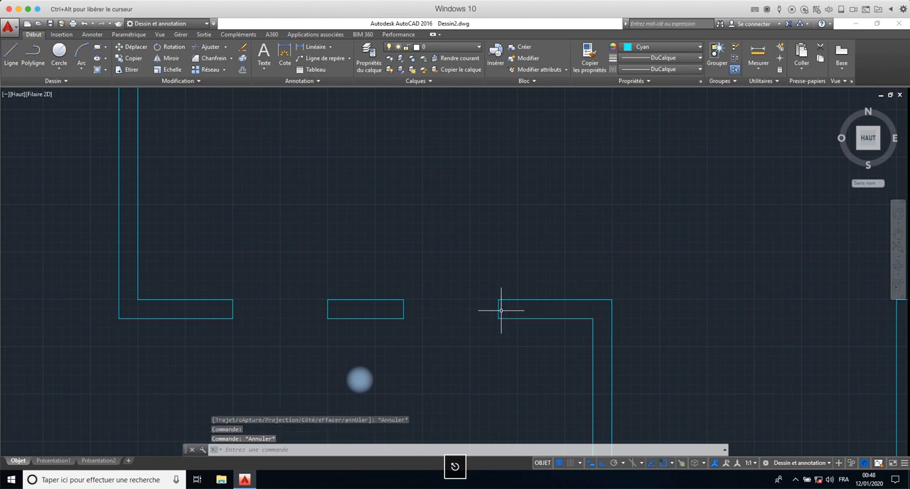
# - Mirror the four short wall-end segments about the vertical centre line of the recess, keeping the source objects
pyautogui.click(498, 309)
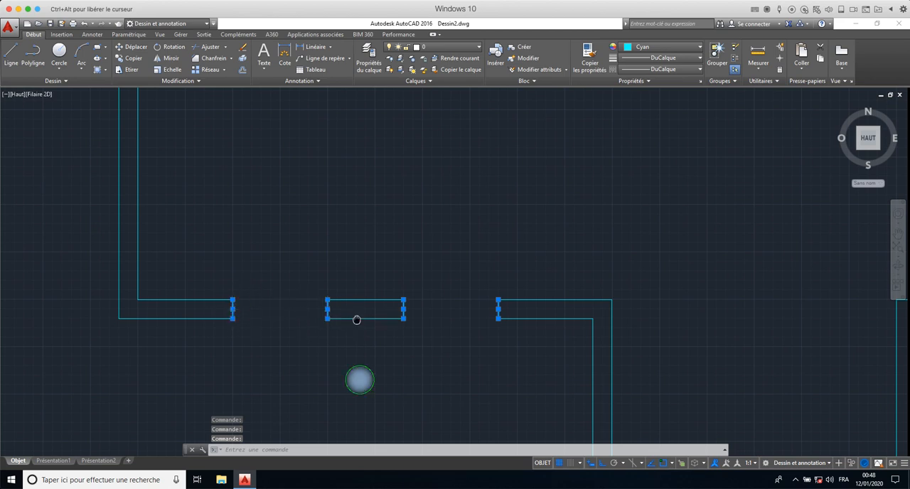
pyautogui.moveTo(357, 320); pyautogui.dragTo(158, 248, button='middle')
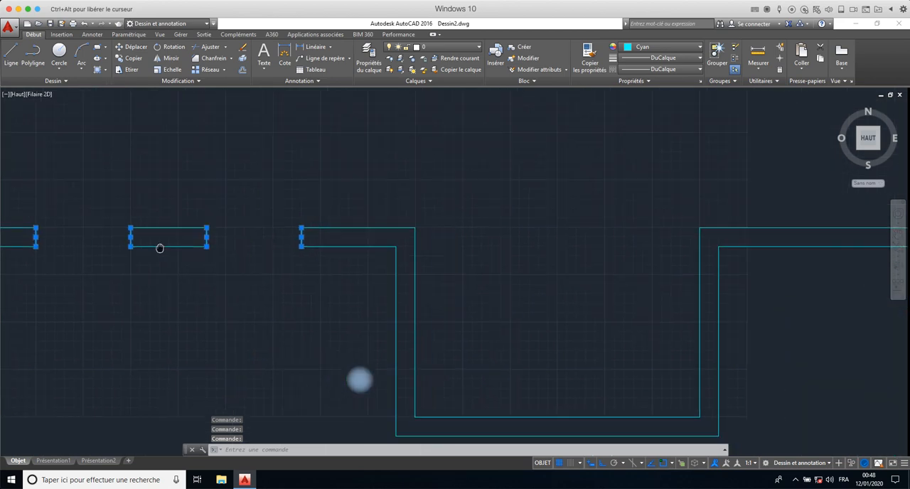
pyautogui.click(165, 59)
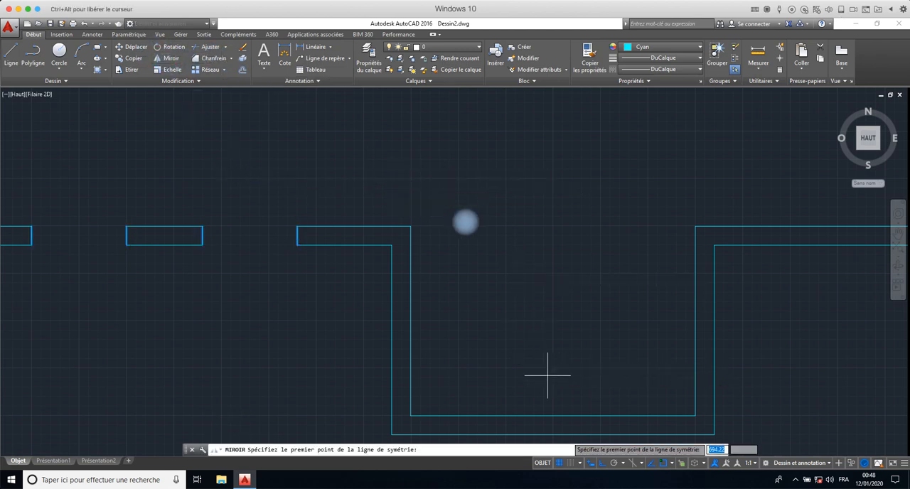
pyautogui.click(553, 416)
pyautogui.click(553, 202)
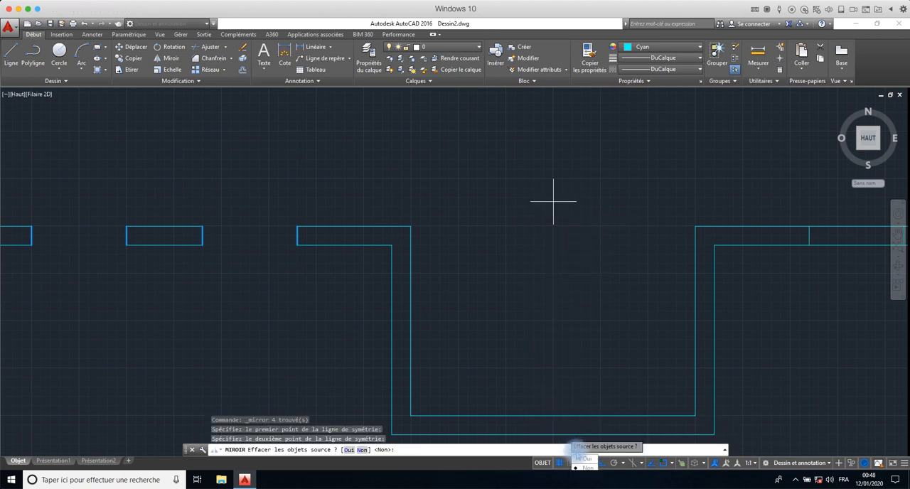
pyautogui.click(586, 468)
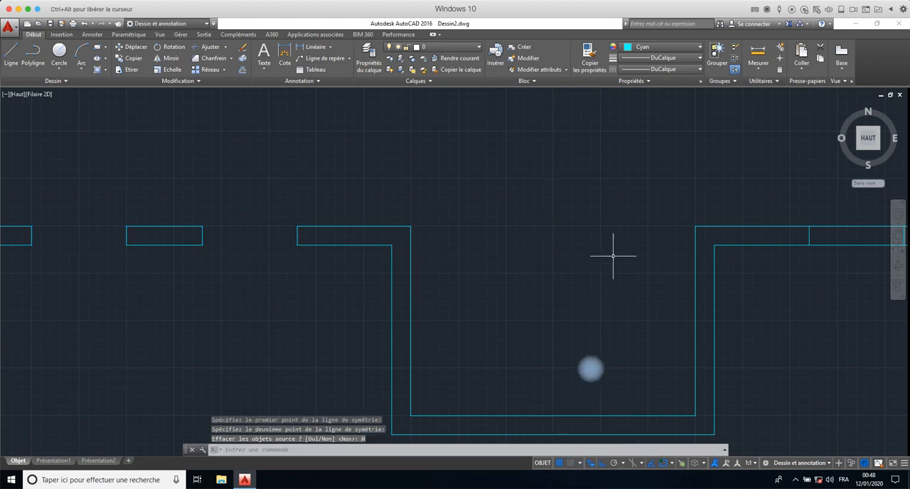
# - With all objects as cutting edges, trim both bottom wall lines between the first pair of mirrored segments right of the recess
pyautogui.moveTo(618, 251); pyautogui.dragTo(258, 205, button='middle')
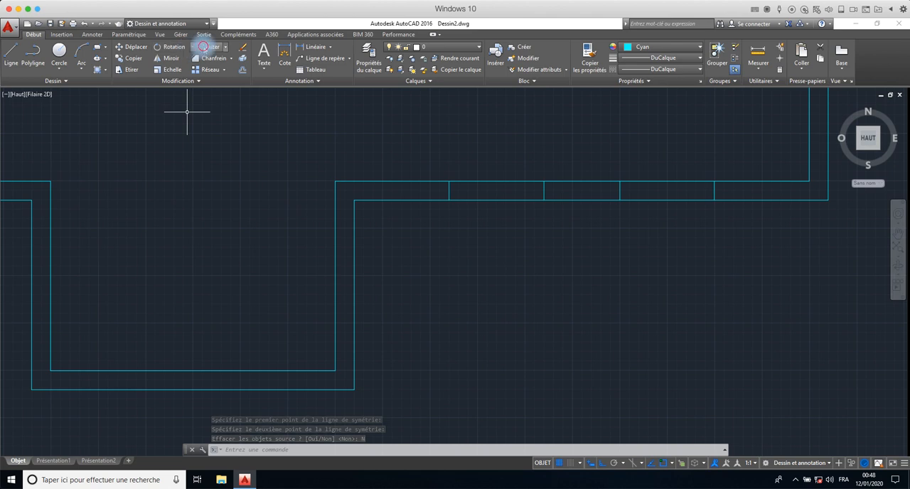
pyautogui.click(203, 46)
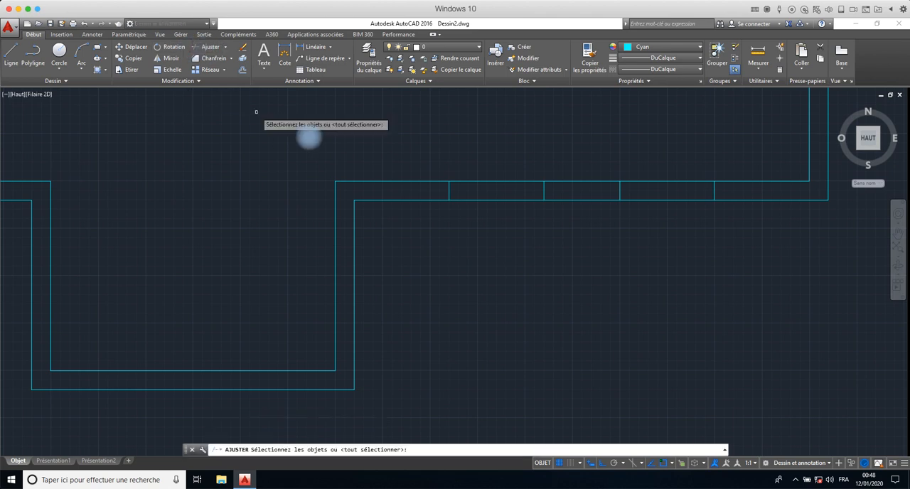
pyautogui.click(509, 129)
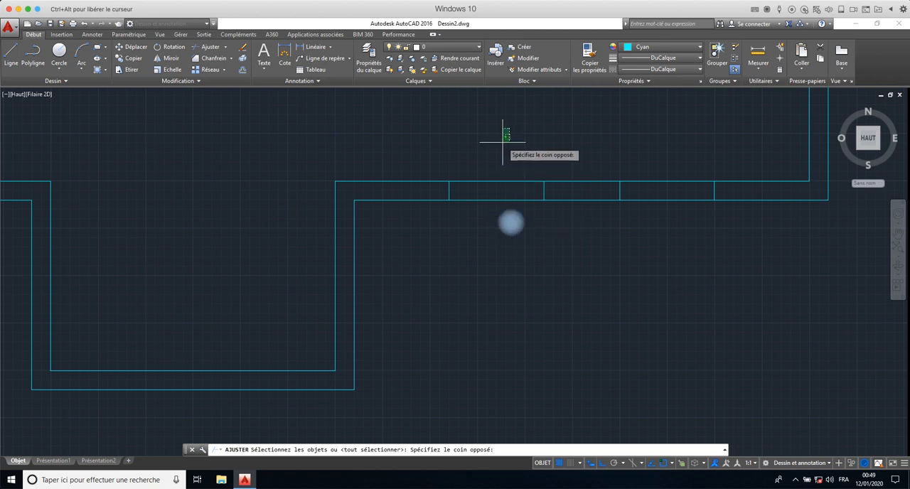
pyautogui.write('tout')
pyautogui.press('Return')
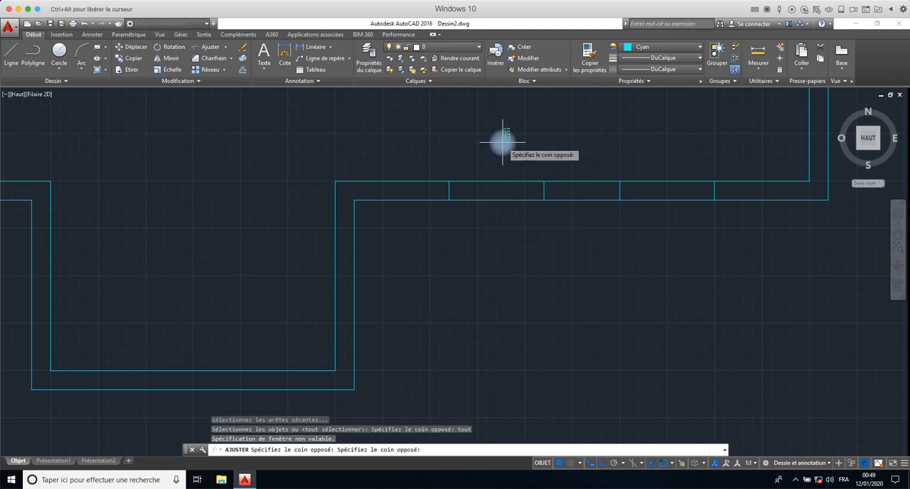
pyautogui.press('Escape')
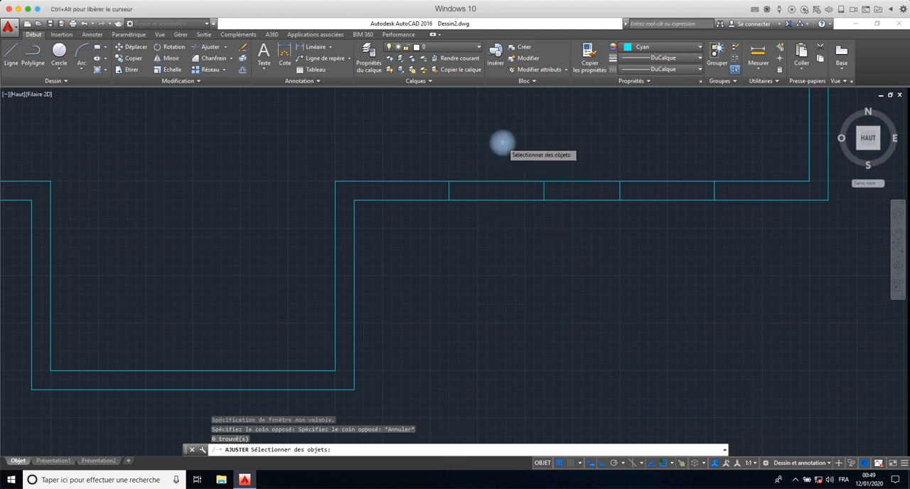
pyautogui.write('tout')
pyautogui.press('Return')
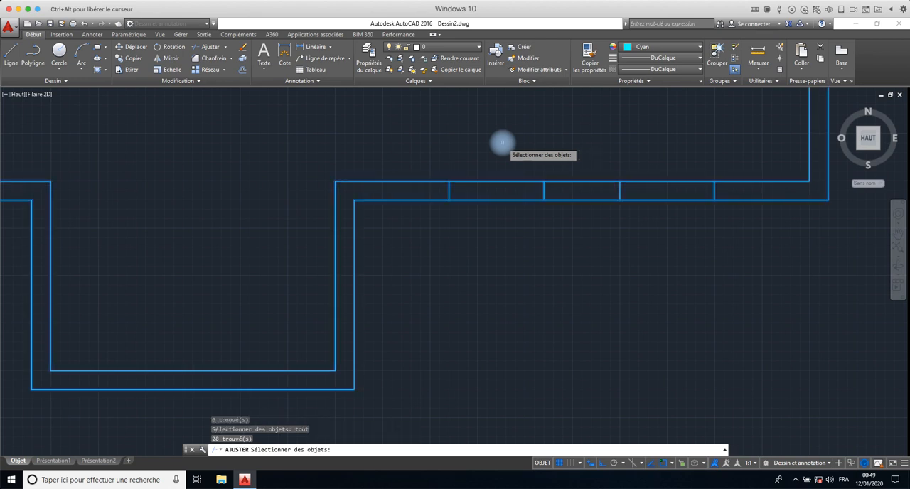
pyautogui.press('Return')
pyautogui.click(502, 142)
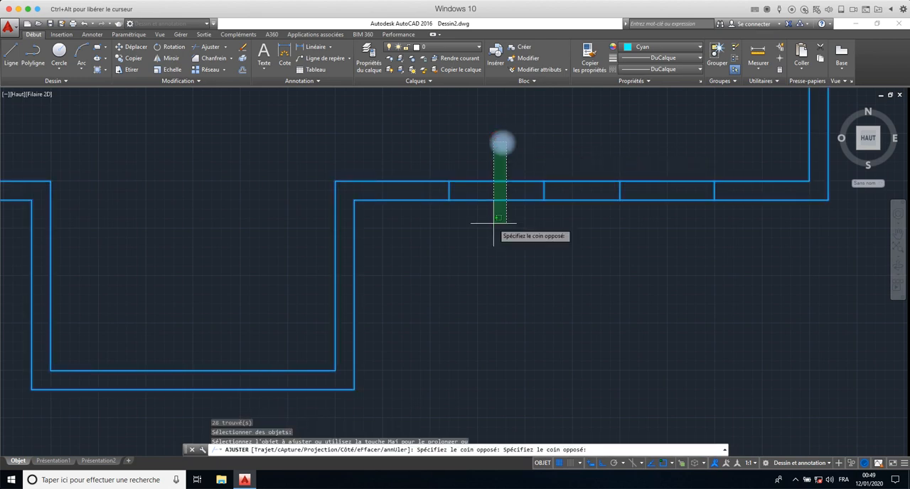
pyautogui.click(498, 227)
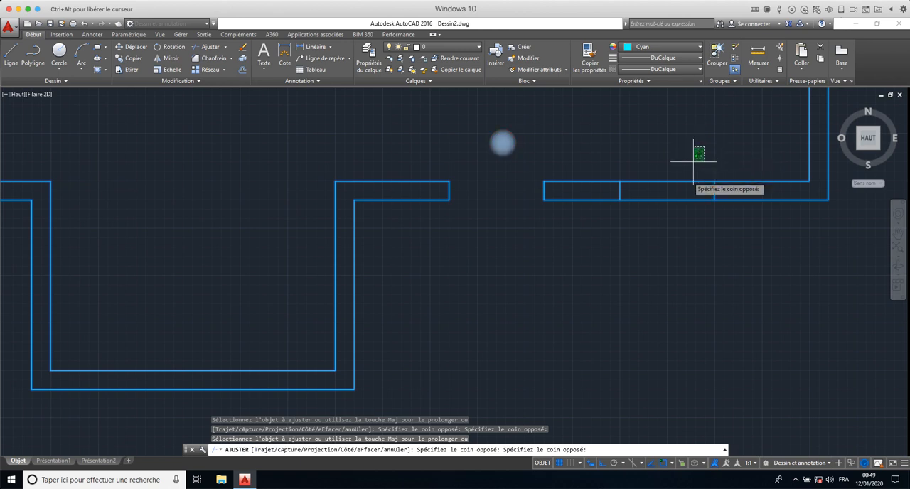
# - Trim both bottom wall lines between the second pair of mirrored segments, nearest the room's right corner, and end the trimming
pyautogui.click(705, 147)
pyautogui.click(662, 249)
pyautogui.scroll(-4, 528, 253)
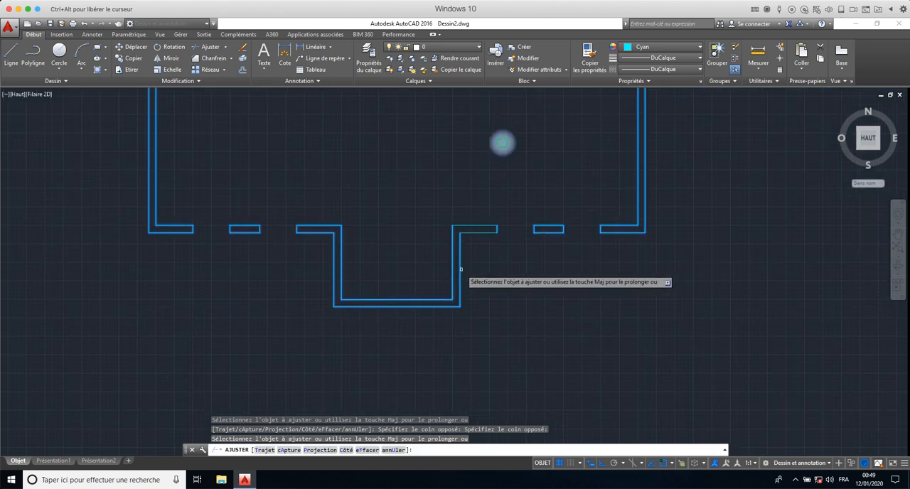
pyautogui.moveTo(459, 268); pyautogui.dragTo(516, 249, button='middle')
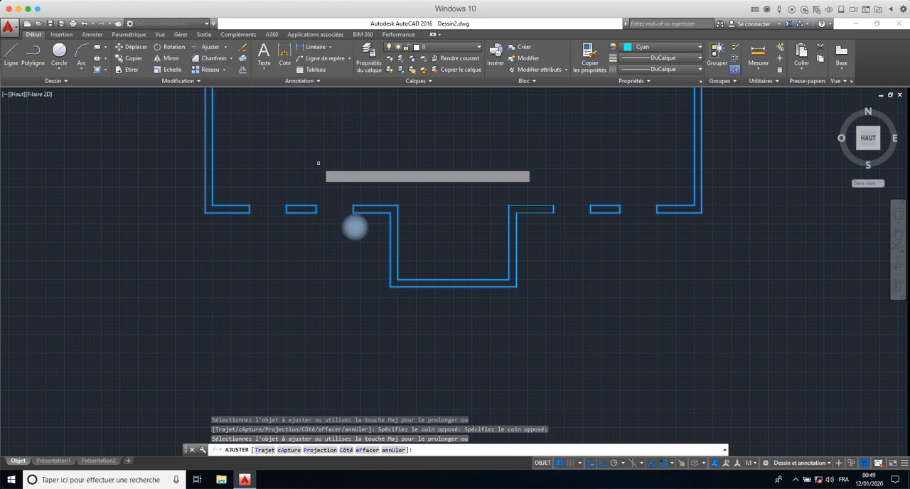
pyautogui.press('Escape')
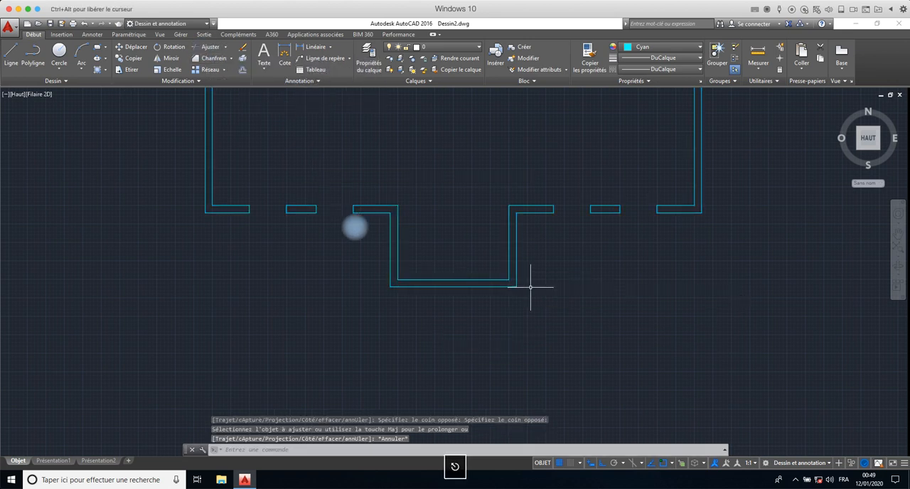
pyautogui.click(517, 273)
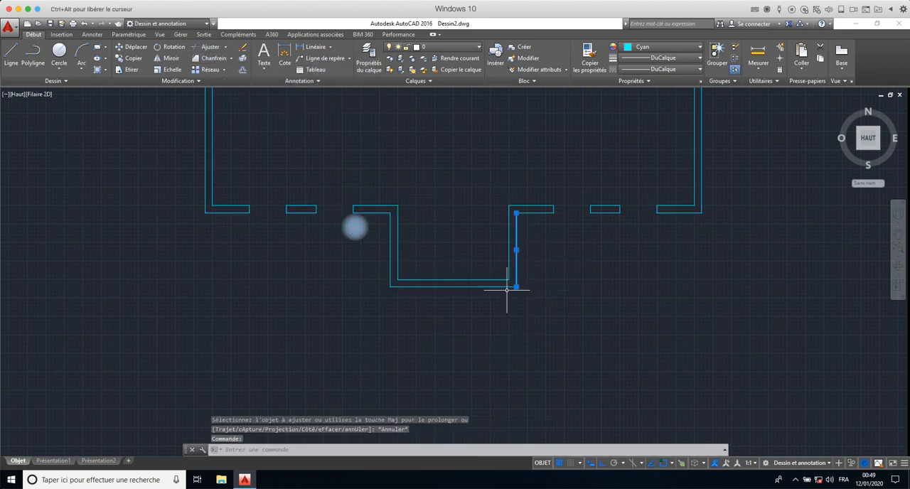
pyautogui.click(242, 69)
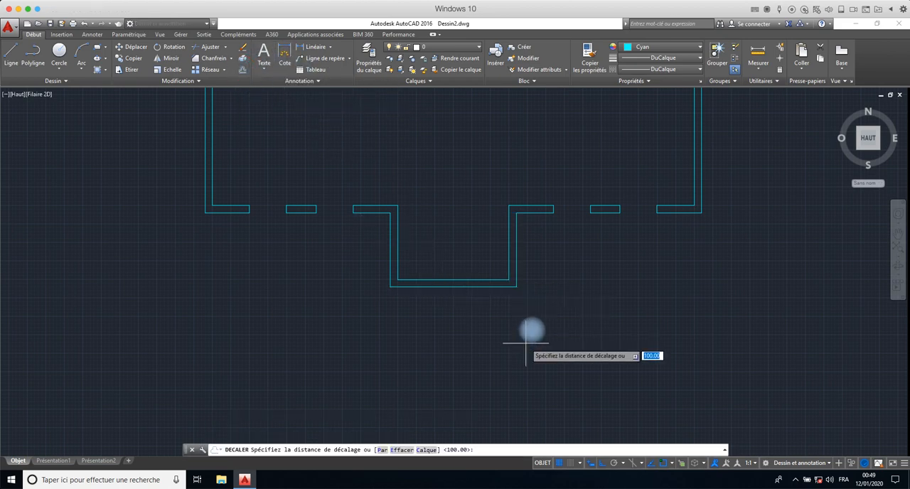
pyautogui.press('Escape')
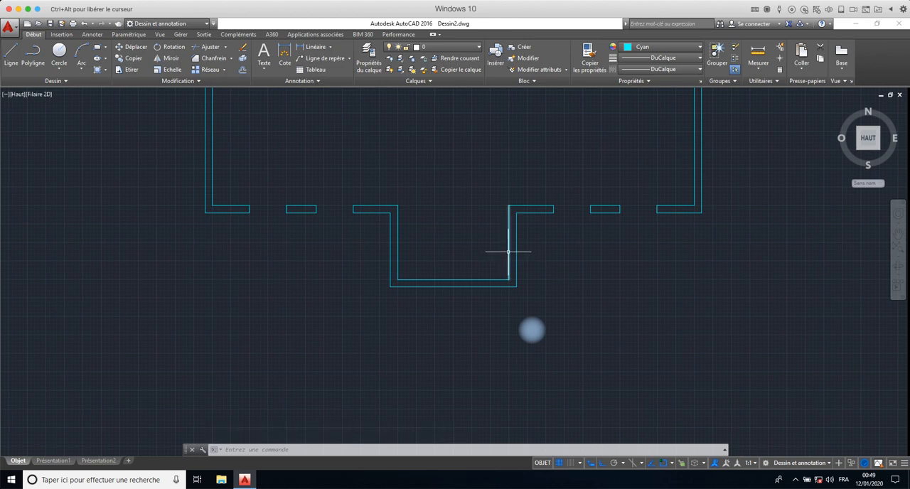
# - Offset the inner line of the recess's right wall by 150 to the left to create its centre line
pyautogui.click(242, 69)
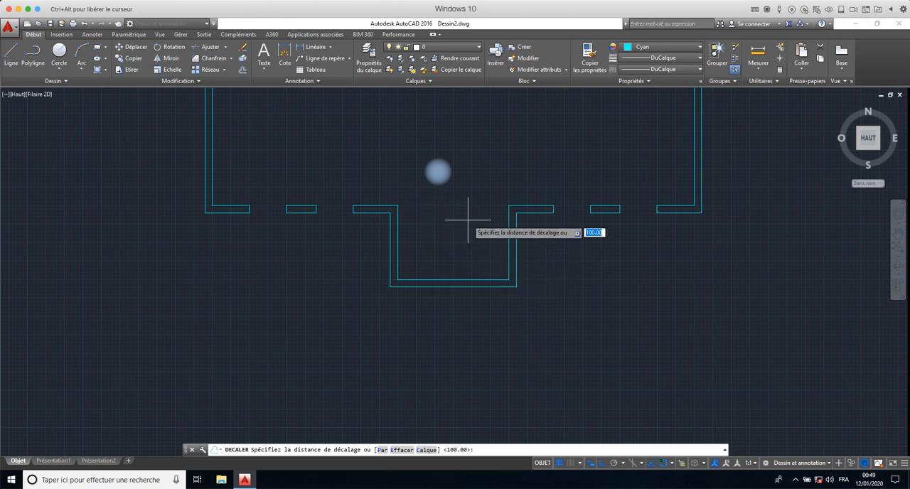
pyautogui.write('150')
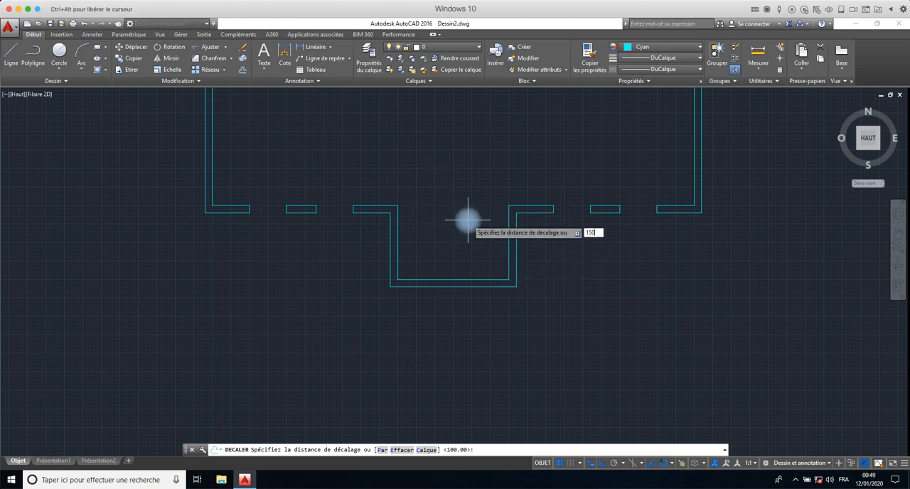
pyautogui.press('Return')
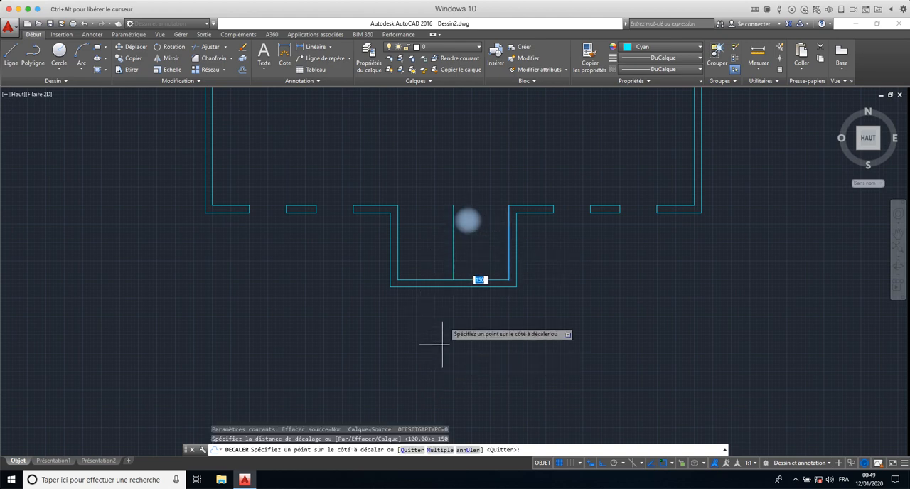
pyautogui.click(369, 254)
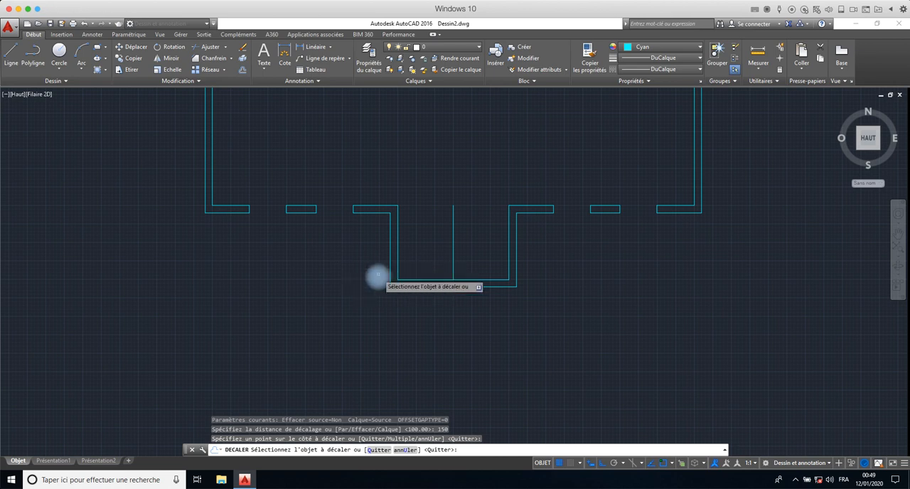
pyautogui.rightClick(378, 275)
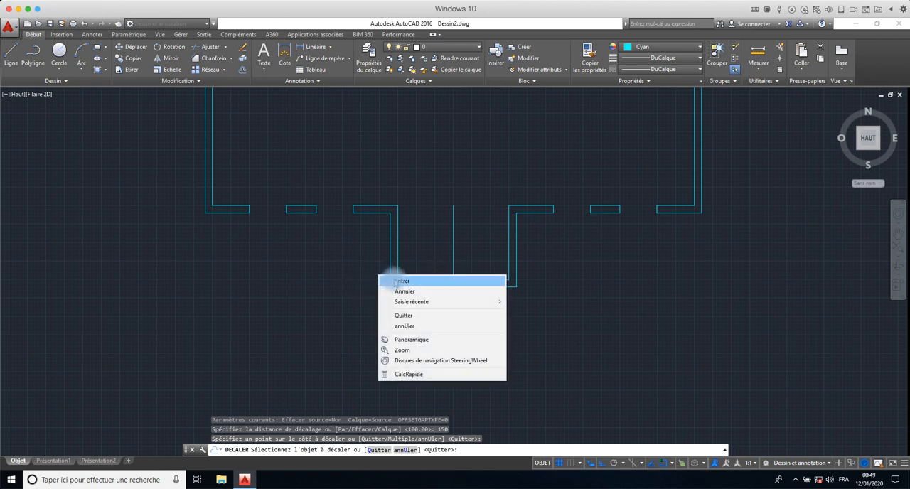
pyautogui.click(394, 281)
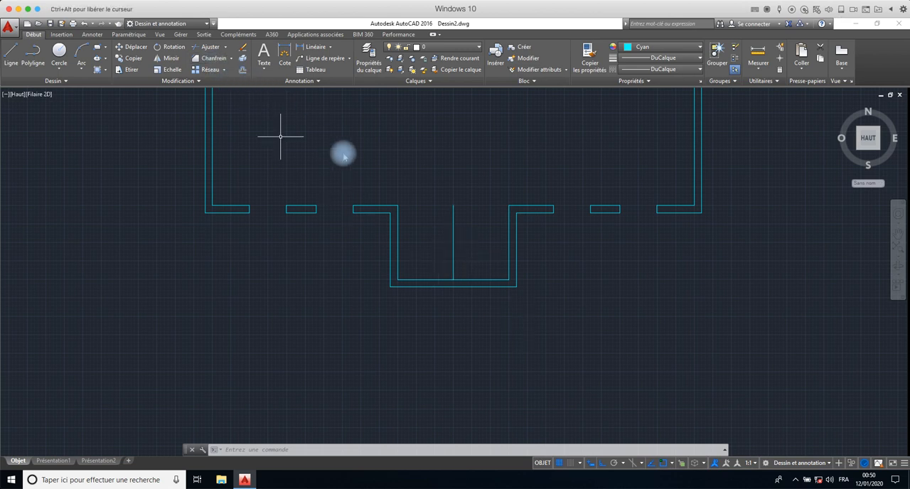
# - Offset the recess's vertical centre line by 50 to the right and by 50 to the left
pyautogui.click(240, 70)
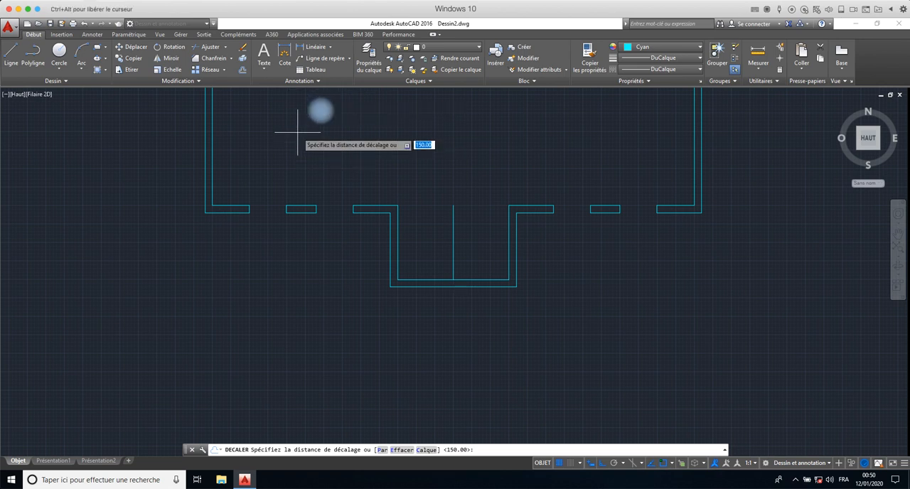
pyautogui.write('5')
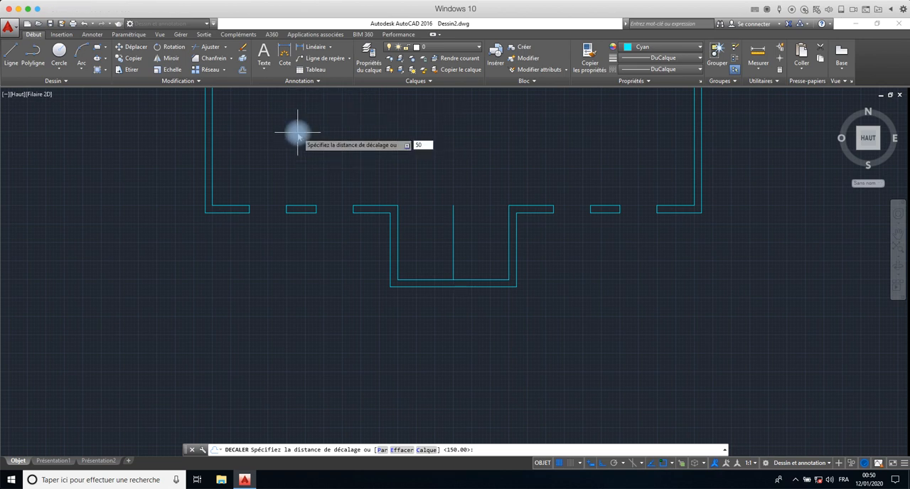
pyautogui.write('0')
pyautogui.press('Return')
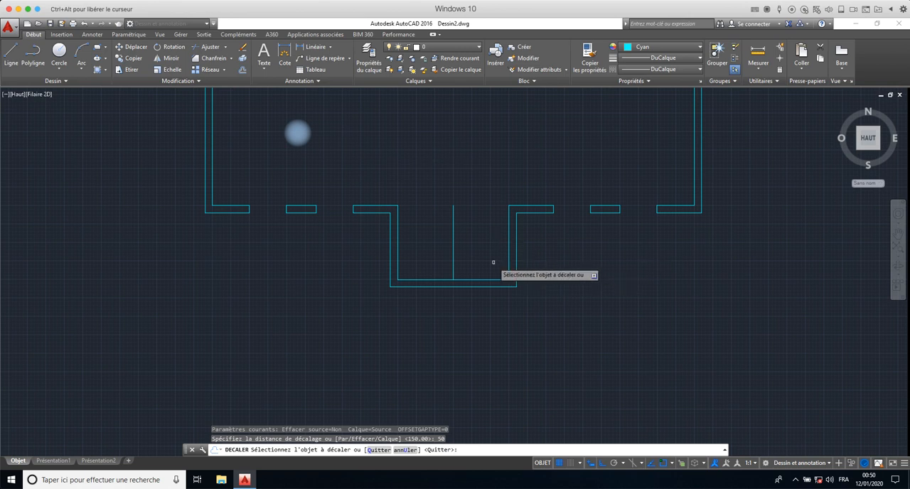
pyautogui.click(455, 245)
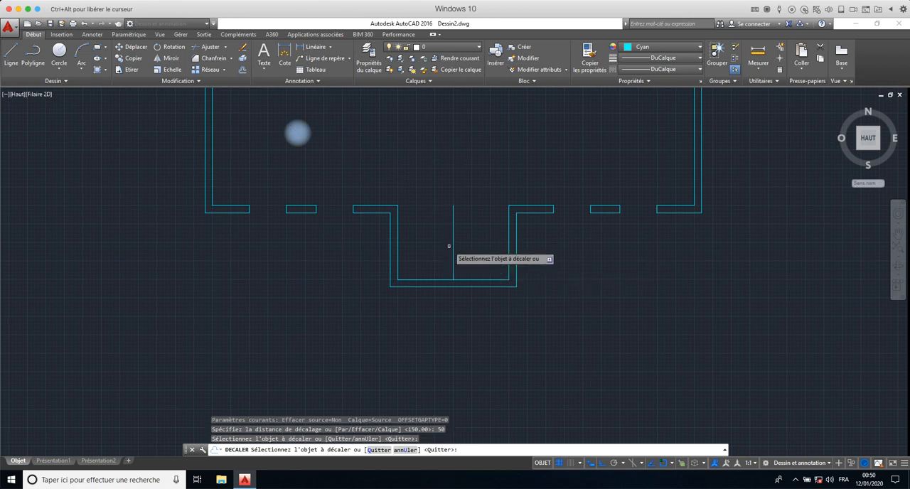
pyautogui.click(453, 247)
pyautogui.click(459, 253)
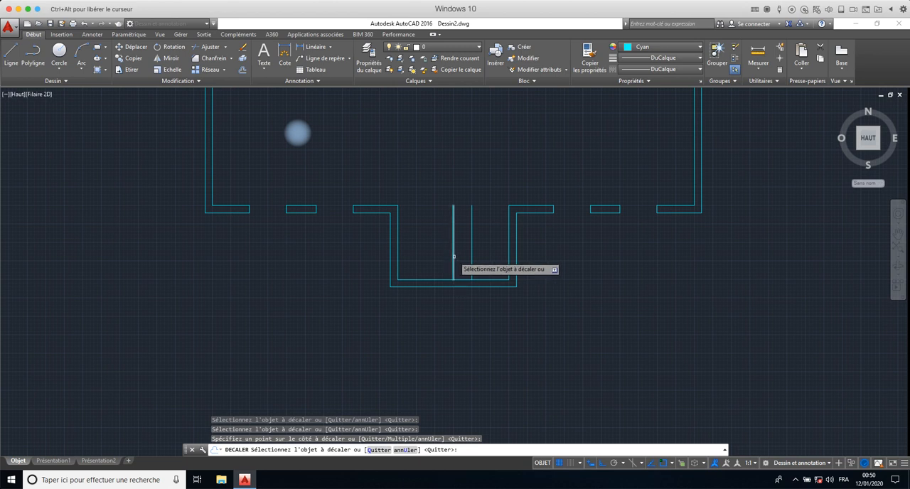
pyautogui.click(453, 256)
pyautogui.click(438, 249)
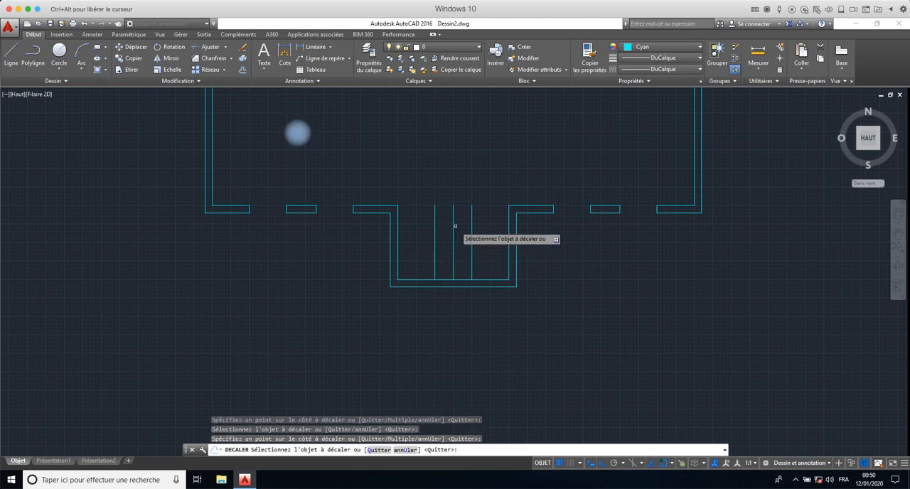
# - End the offsetting and delete the recess's vertical centre line, keeping the two lines beside it
pyautogui.press('Escape')
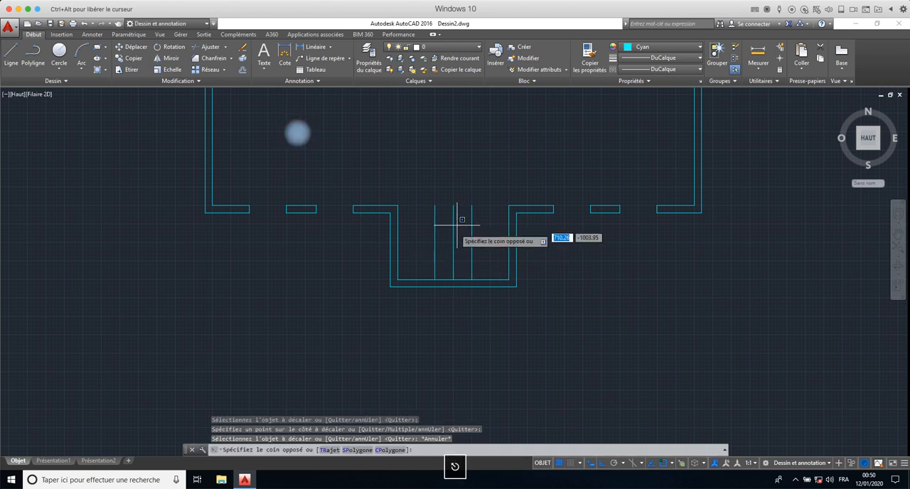
pyautogui.click(453, 239)
pyautogui.click(447, 236)
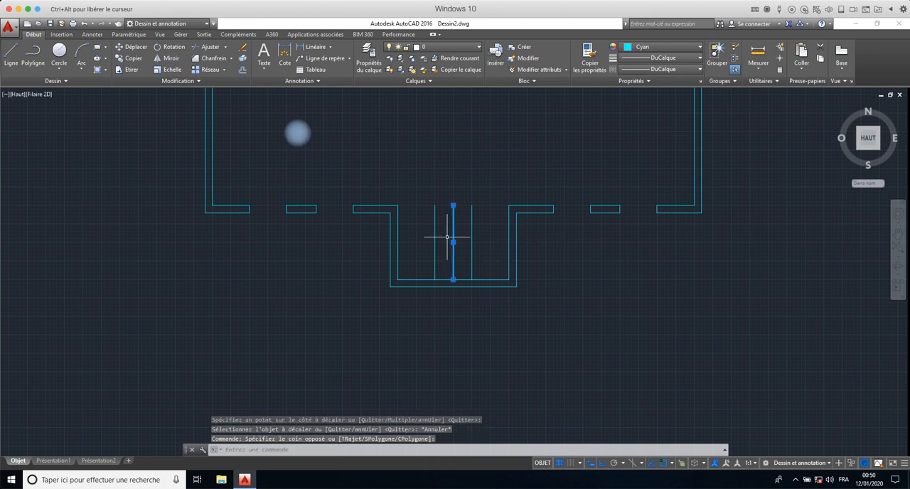
pyautogui.press('Escape')
pyautogui.press('Delete')
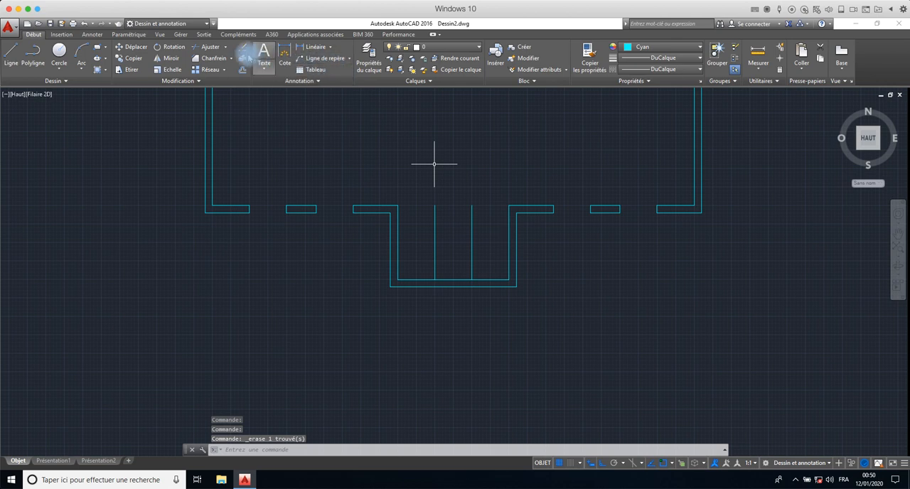
# - Extend both vertical lines inside the recess down to the outer line of its bottom wall
pyautogui.click(225, 47)
pyautogui.click(220, 80)
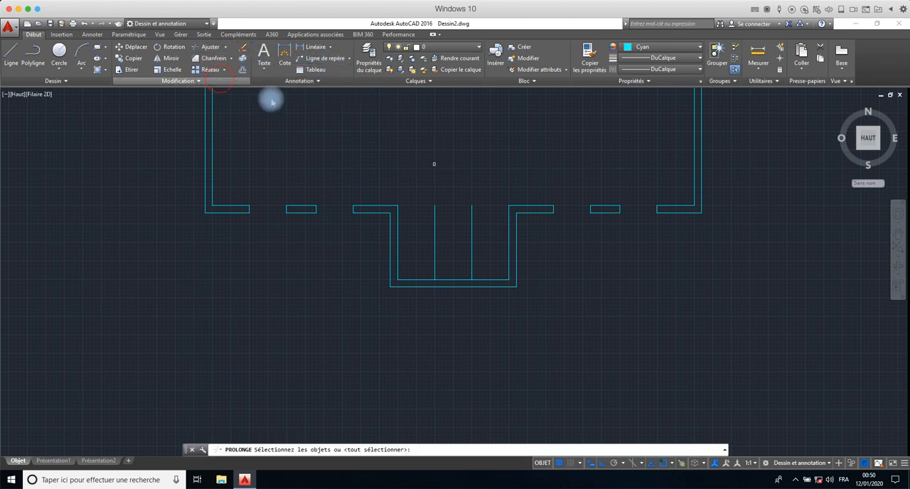
pyautogui.click(502, 170)
pyautogui.click(400, 345)
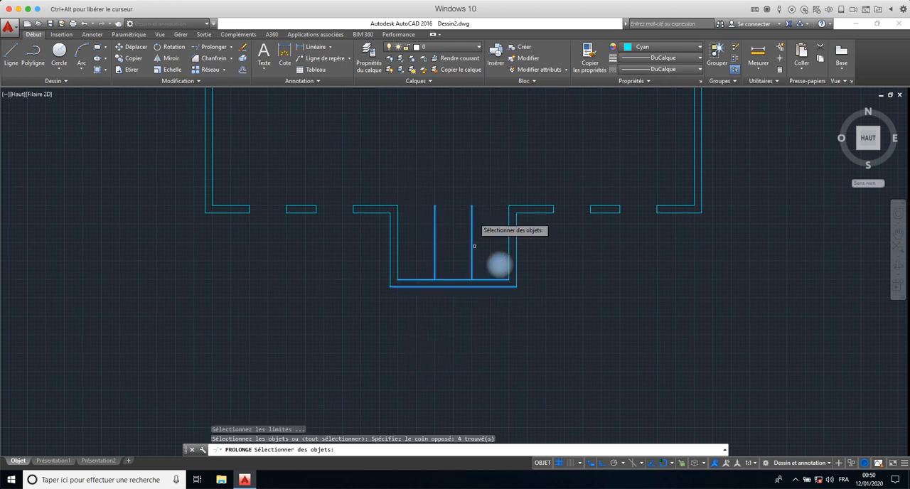
pyautogui.press('Return')
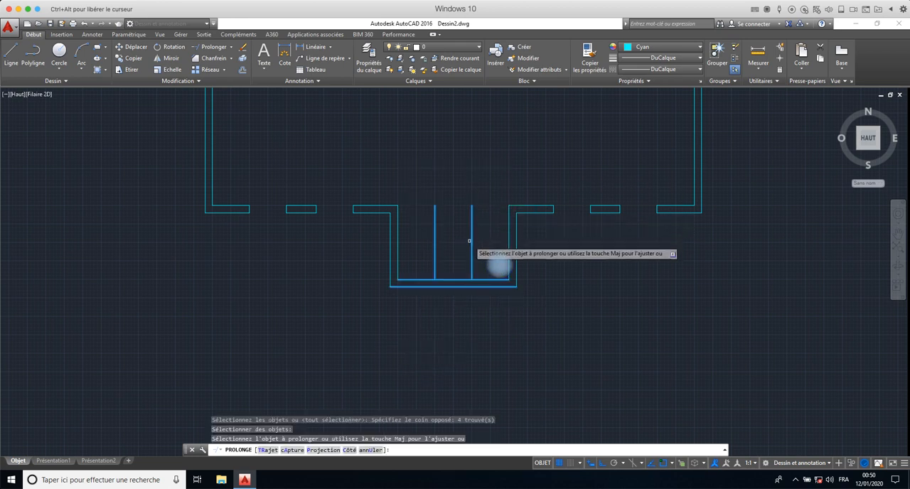
pyautogui.click(471, 247)
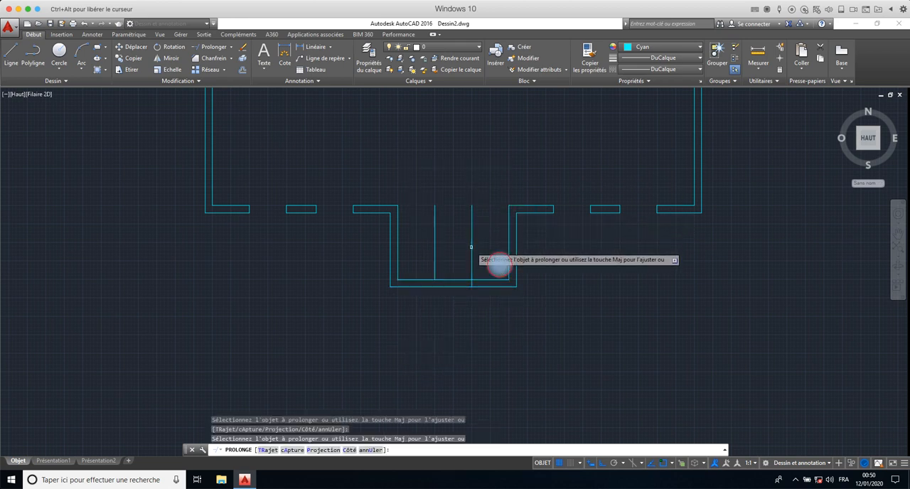
pyautogui.click(434, 254)
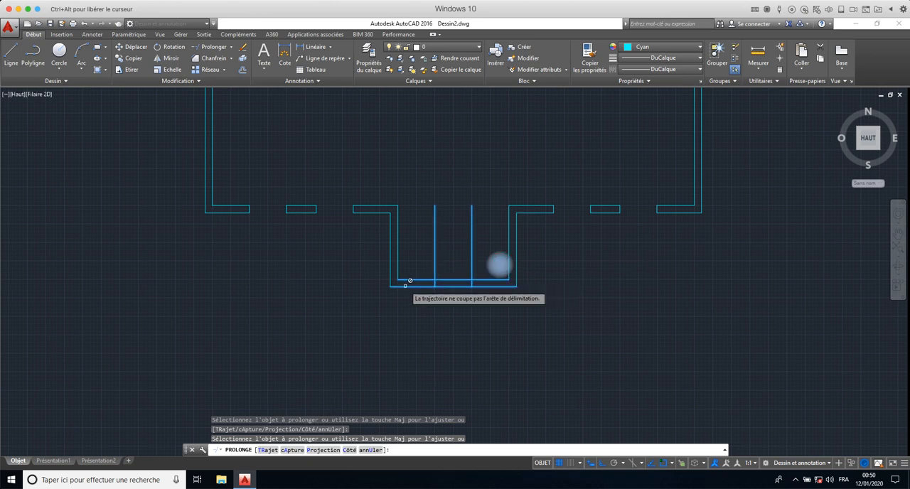
pyautogui.rightClick(484, 238)
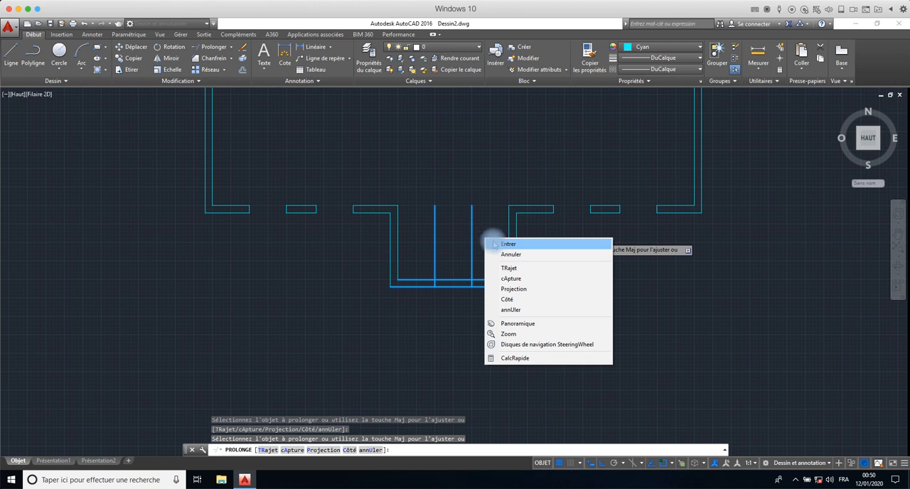
pyautogui.click(495, 241)
pyautogui.click(495, 239)
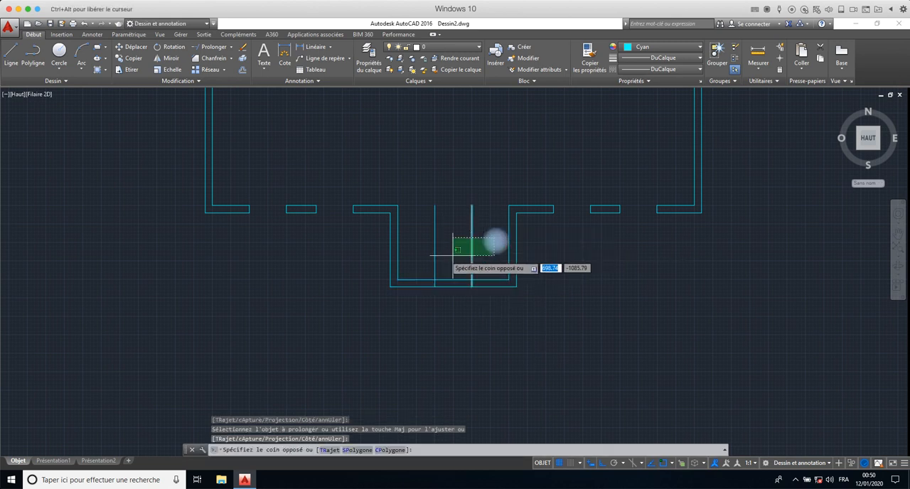
pyautogui.click(411, 253)
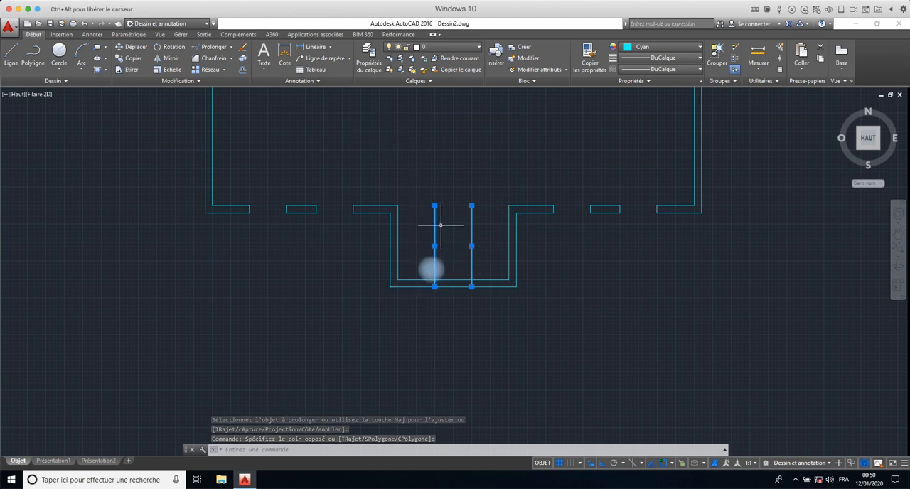
pyautogui.press('Escape')
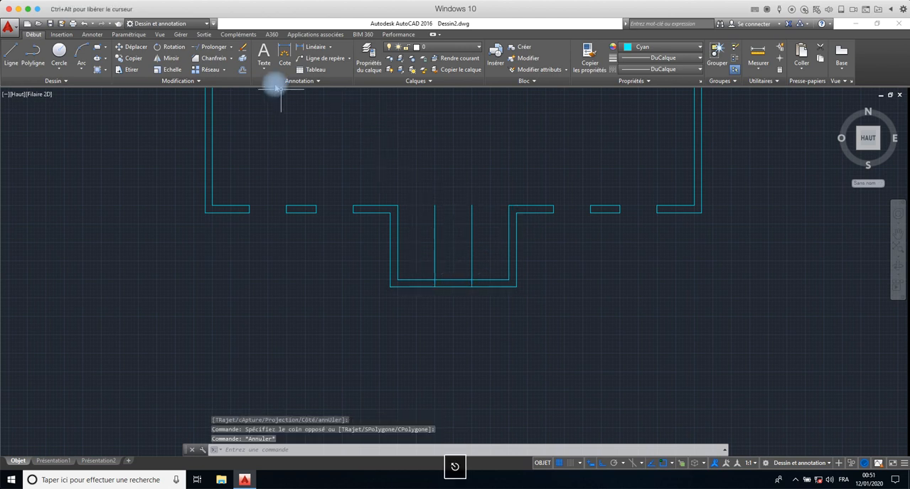
# - Trim the parts of both vertical lines above the inner line of the recess's bottom wall
pyautogui.click(231, 47)
pyautogui.click(214, 62)
pyautogui.click(391, 258)
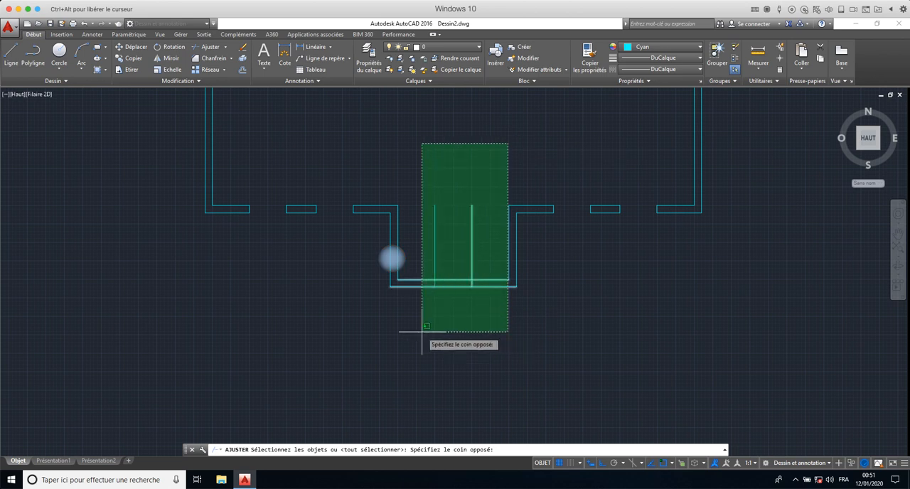
pyautogui.click(420, 327)
pyautogui.press('Return')
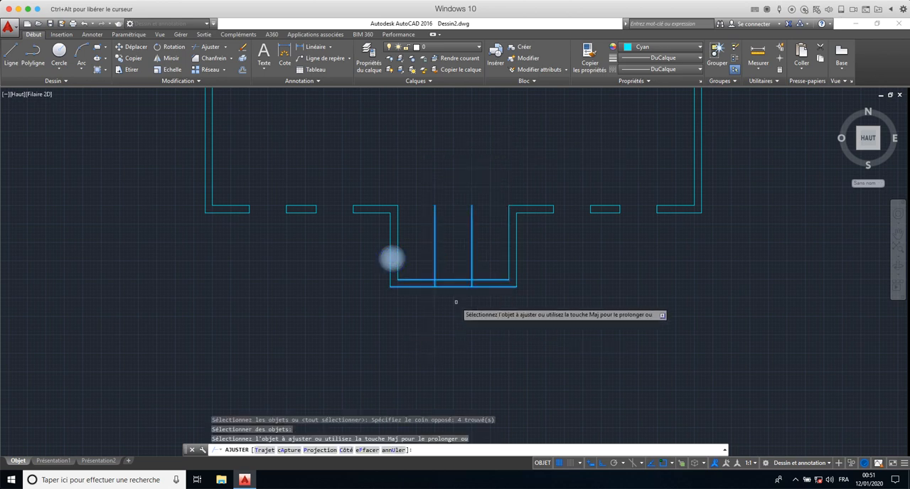
pyautogui.click(471, 264)
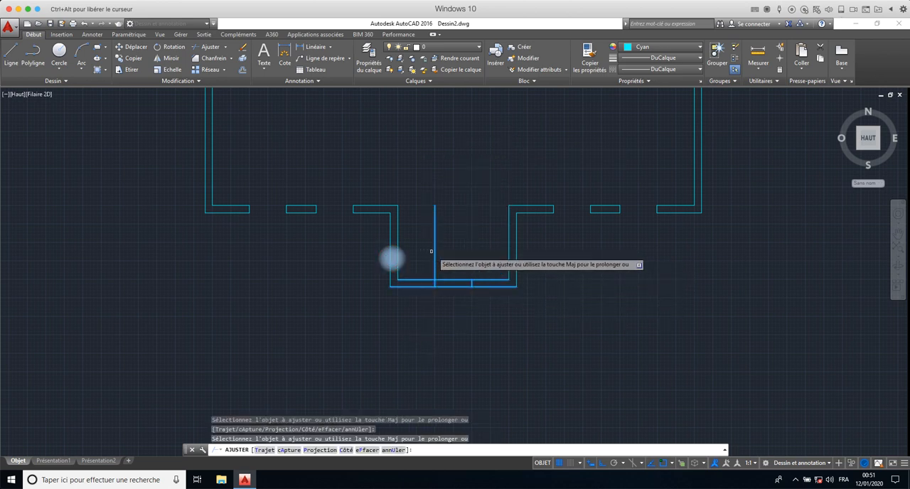
pyautogui.click(435, 252)
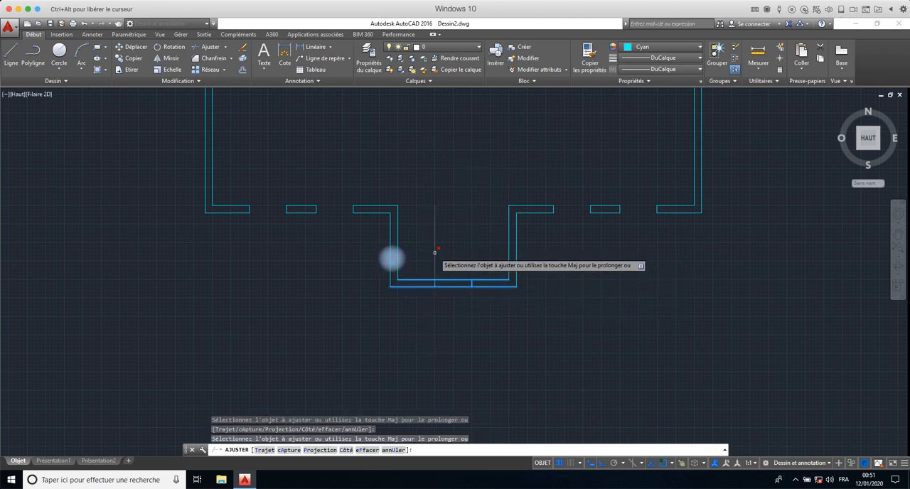
# - Trim both lines of the recess's bottom wall between the two short segments and end the trimming
pyautogui.click(463, 276)
pyautogui.click(453, 302)
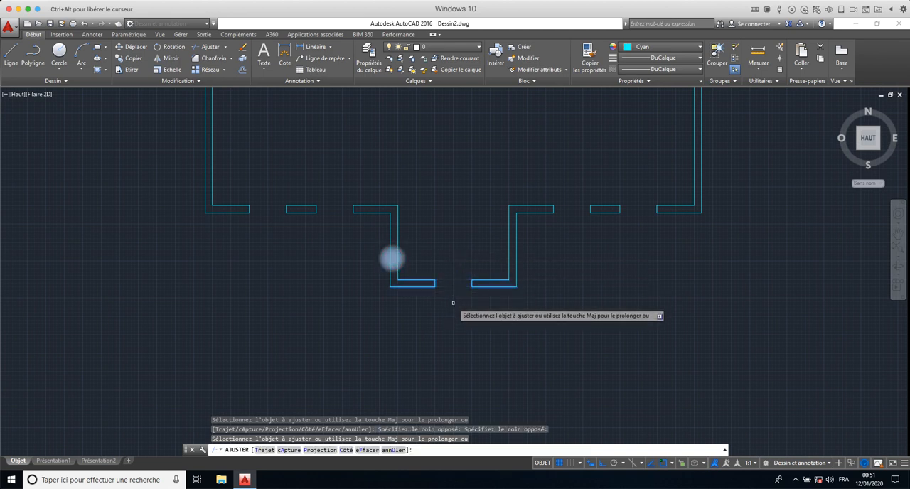
pyautogui.scroll(-4, 452, 302)
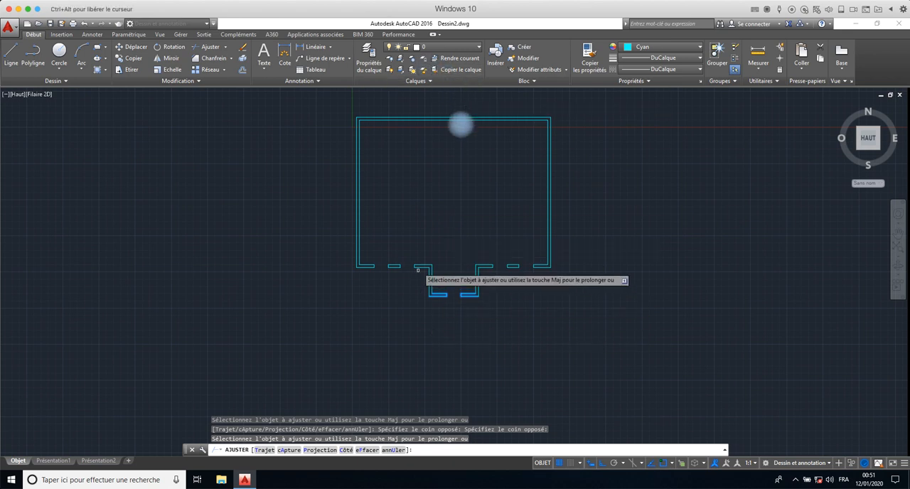
pyautogui.moveTo(455, 168); pyautogui.dragTo(361, 200, button='middle')
pyautogui.scroll(-2, 360, 200)
pyautogui.scroll(4, 360, 200)
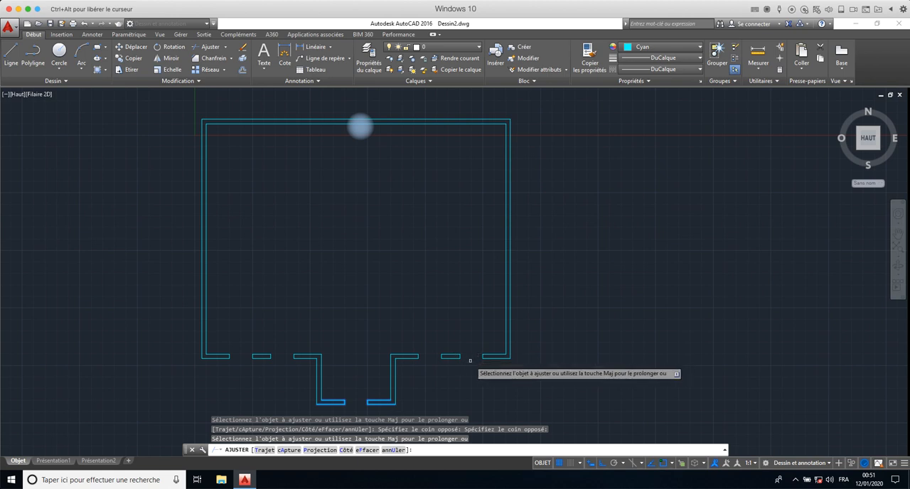
pyautogui.scroll(5, 485, 357)
pyautogui.press('Escape')
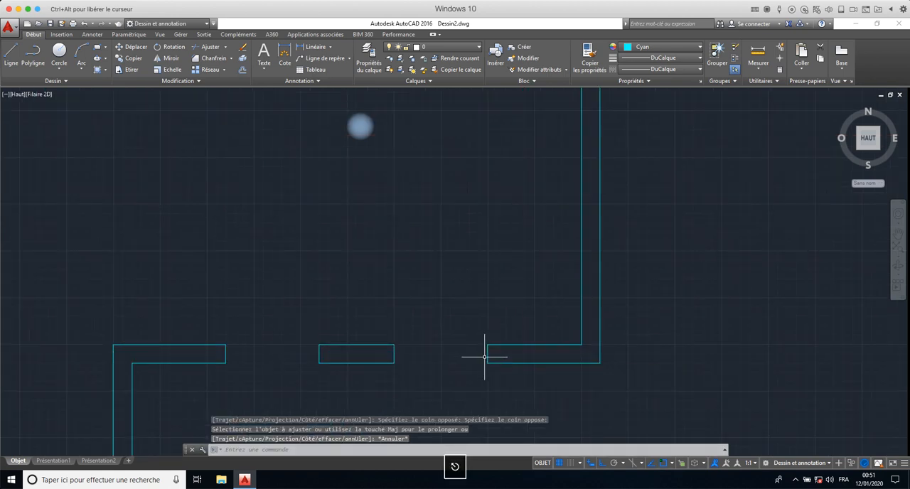
# - Mirror the two end segments of the rightmost bottom opening onto the top wall about a horizontal axis through the right wall's midpoint, keeping the originals
pyautogui.click(487, 353)
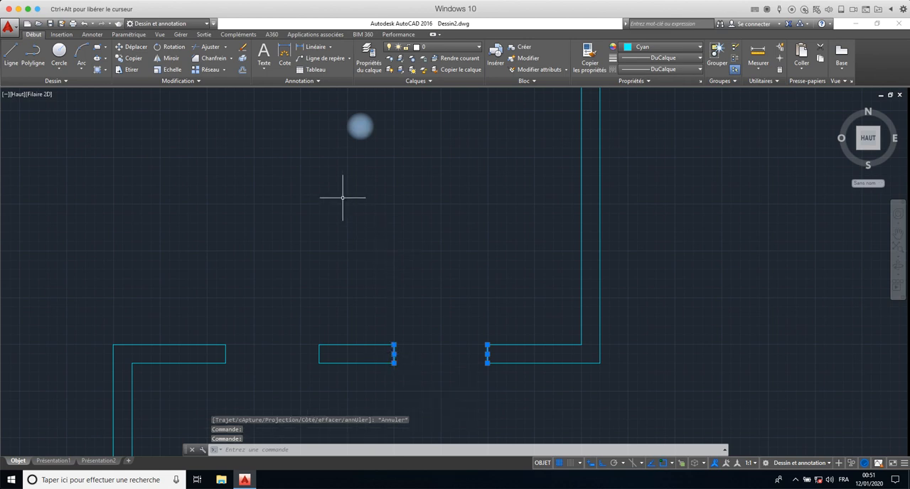
pyautogui.scroll(-5, 342, 198)
pyautogui.moveTo(342, 197)
pyautogui.mouseDown(button='middle')
pyautogui.moveTo(567, 382)
pyautogui.moveTo(560, 328)
pyautogui.moveTo(535, 329)
pyautogui.mouseUp(button='middle')
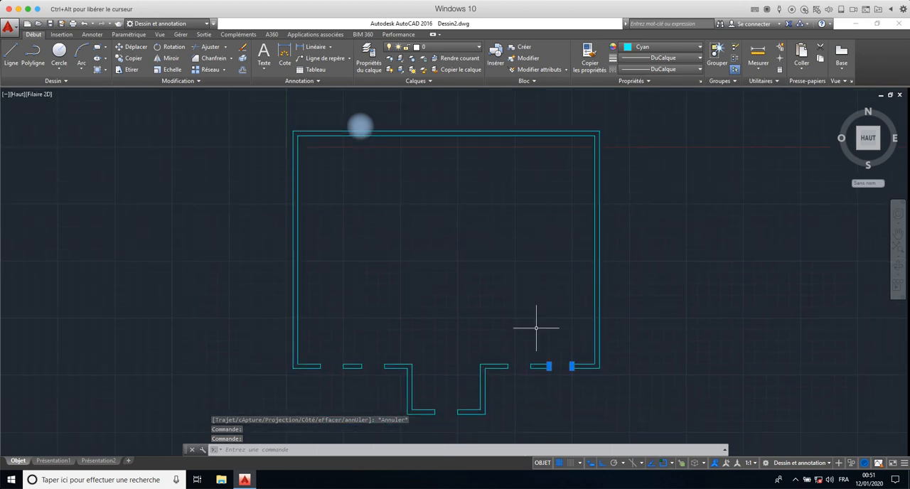
pyautogui.click(184, 59)
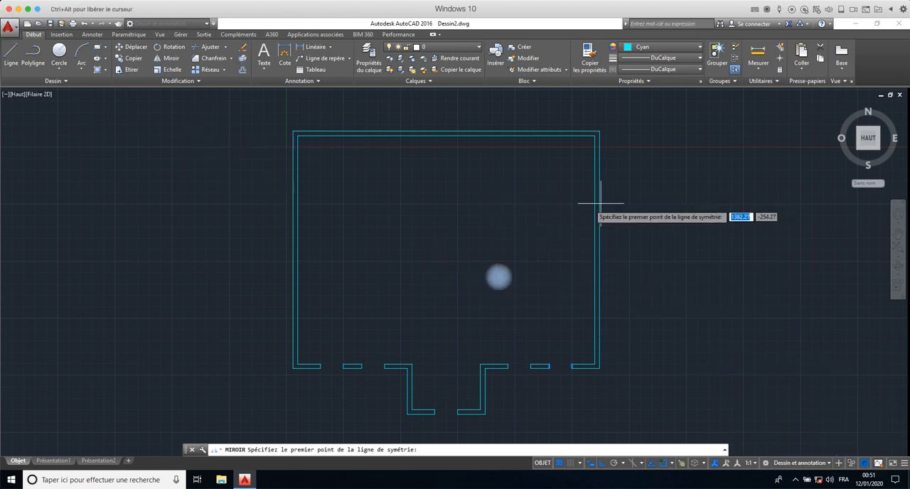
pyautogui.click(595, 250)
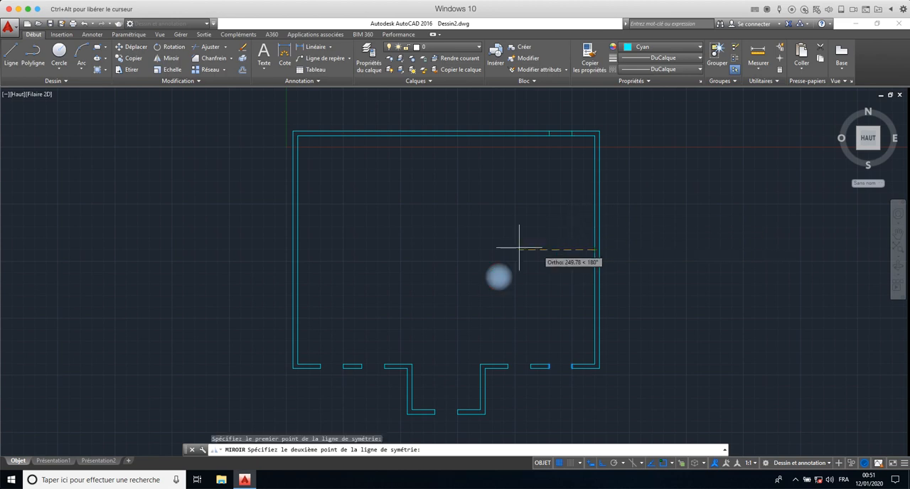
pyautogui.click(434, 250)
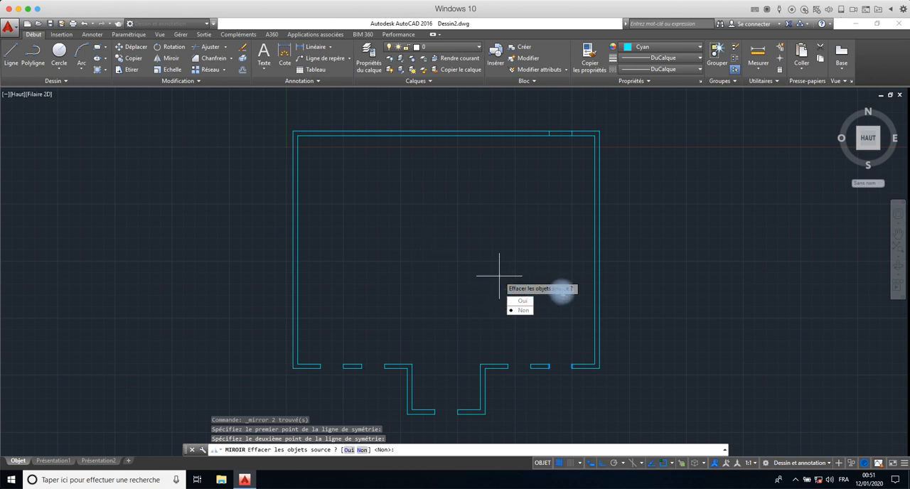
pyautogui.click(521, 310)
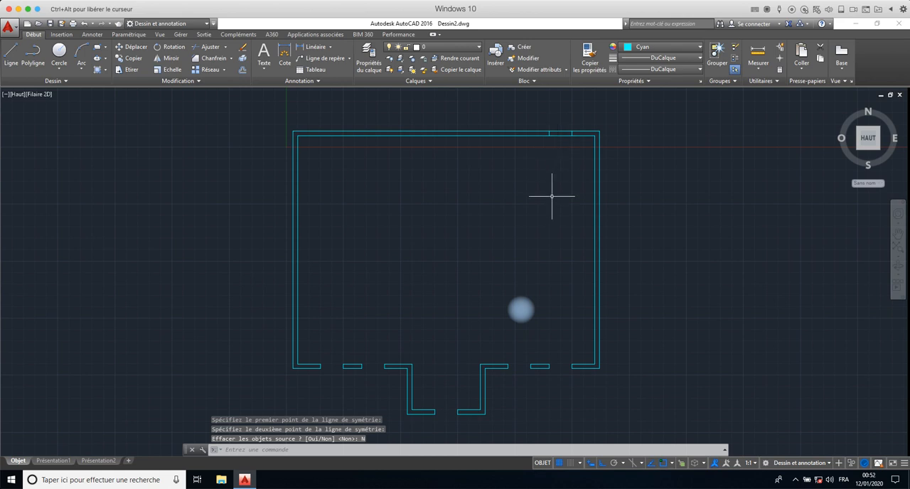
pyautogui.write('aju')
pyautogui.press('Return')
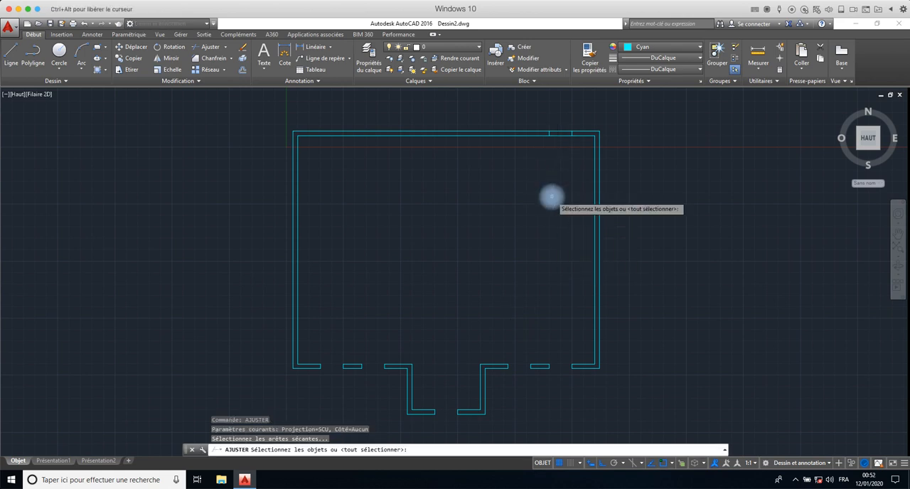
pyautogui.write('tou')
pyautogui.press('Return')
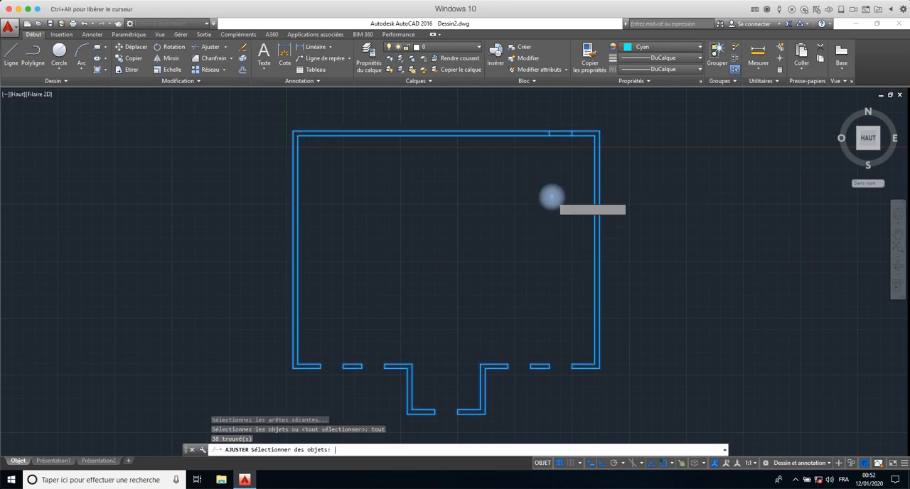
pyautogui.rightClick(566, 116)
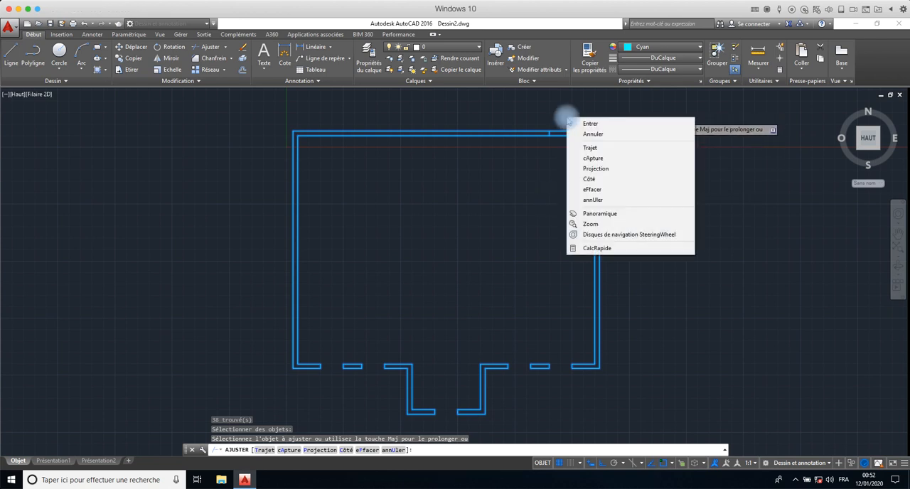
pyautogui.click(589, 123)
pyautogui.click(566, 121)
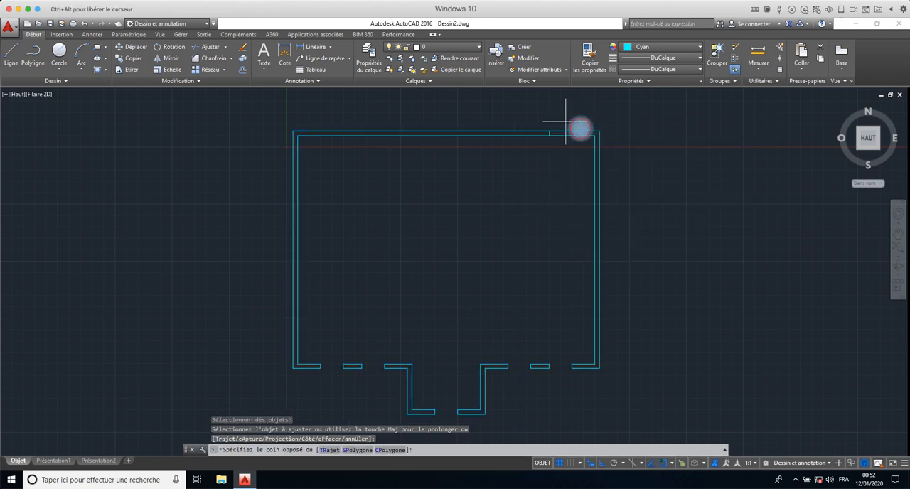
pyautogui.click(555, 150)
pyautogui.click(554, 151)
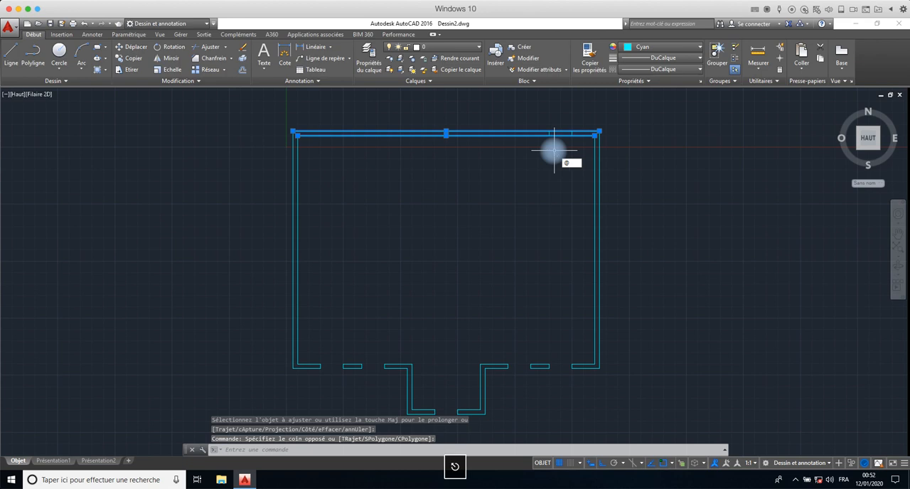
pyautogui.press('Escape')
pyautogui.press('Escape')
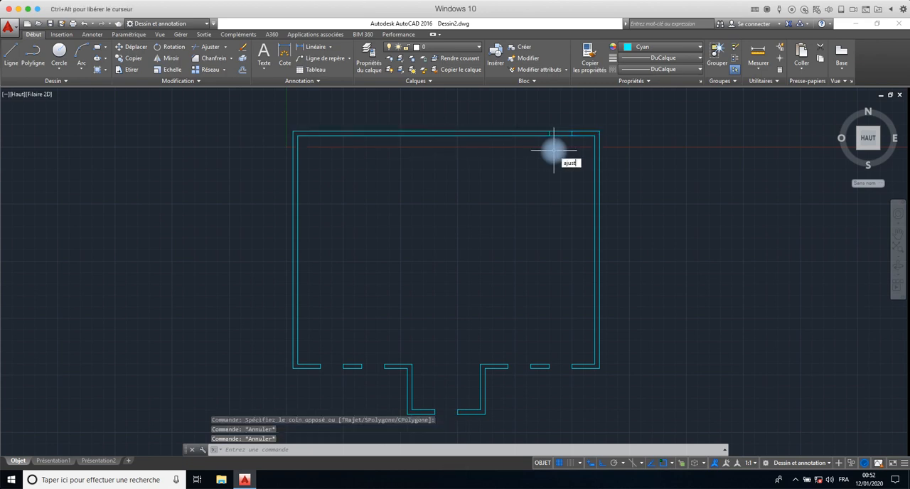
pyautogui.write('ajust')
pyautogui.press('Return')
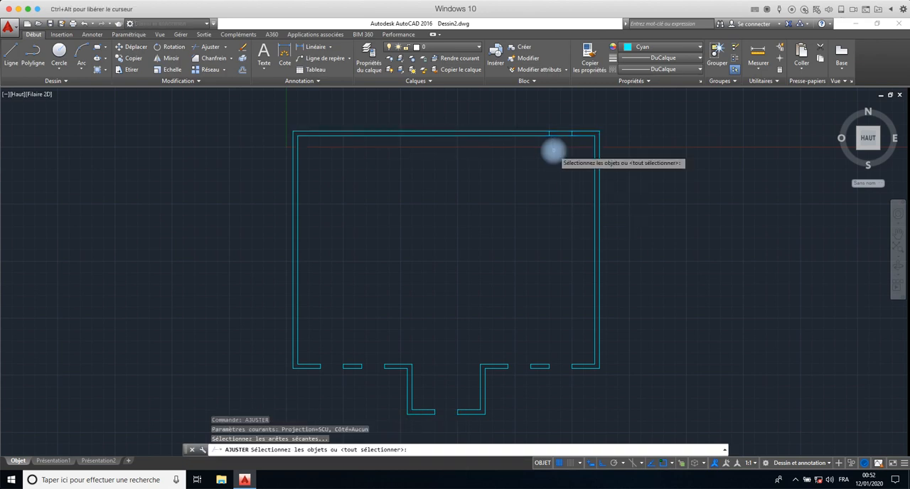
pyautogui.press('Return')
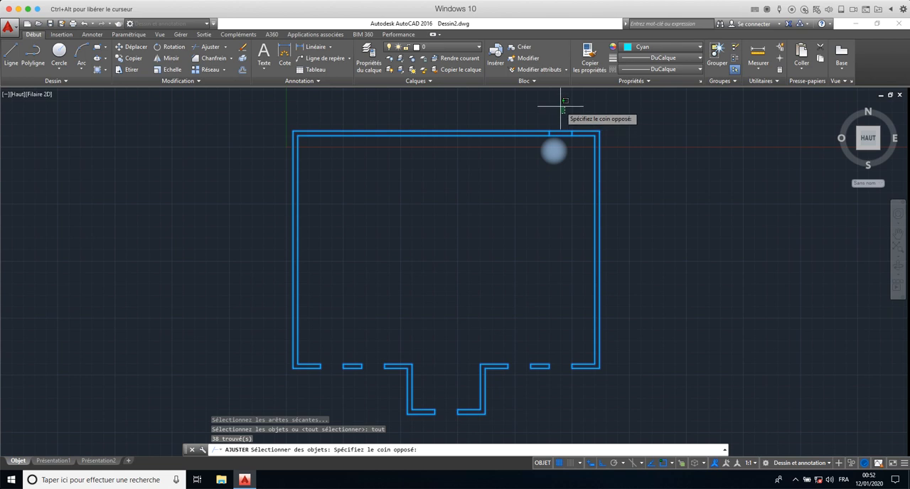
pyautogui.press('Escape')
pyautogui.press('Escape')
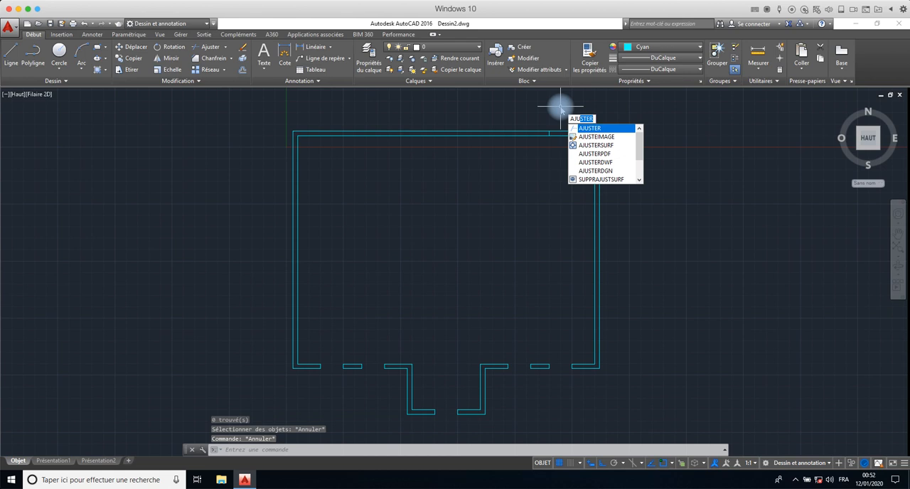
# - Trim both lines of the top wall between its two short end segments, using all objects as cutting edges, and end the trimming
pyautogui.press('Return')
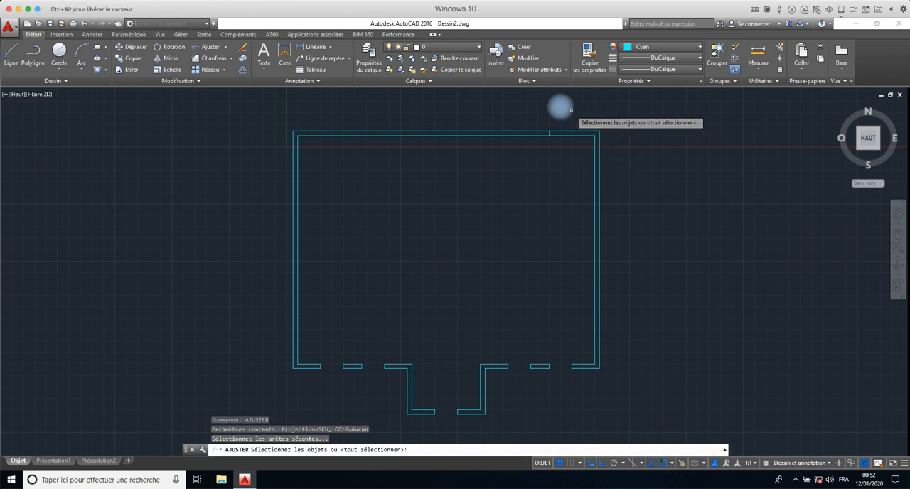
pyautogui.write('tout')
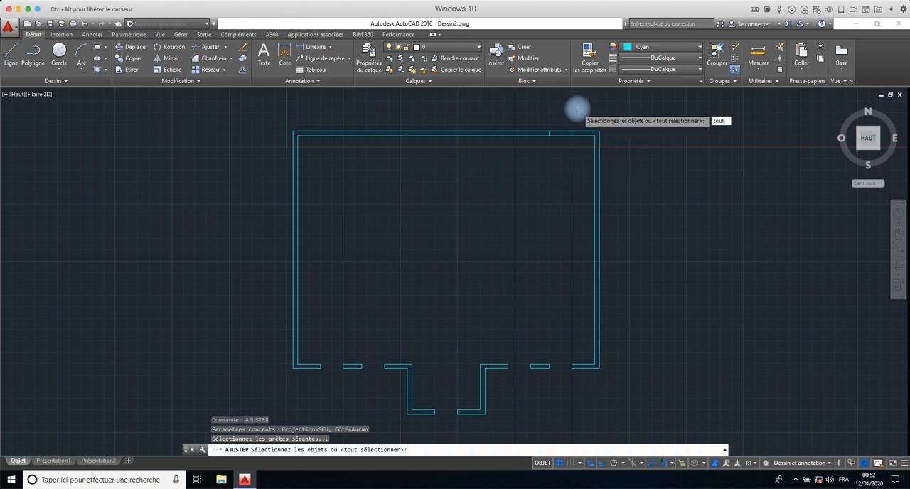
pyautogui.press('Return')
pyautogui.press('Return')
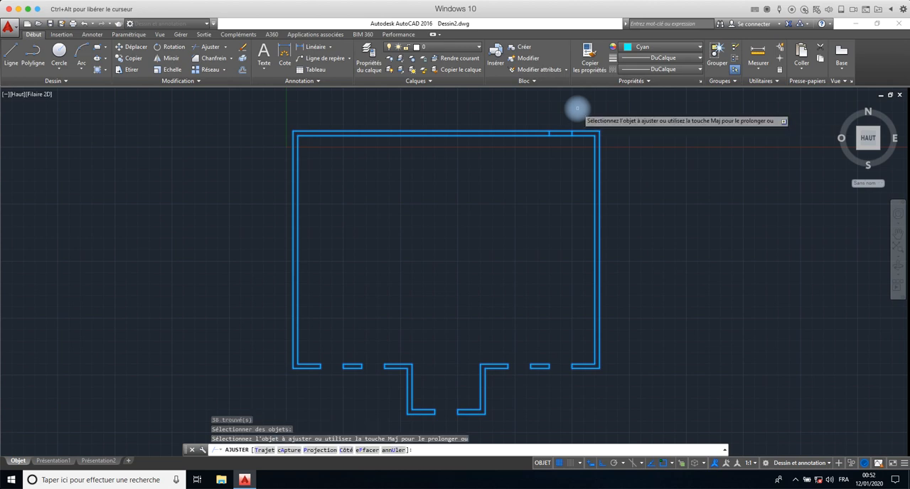
pyautogui.click(562, 115)
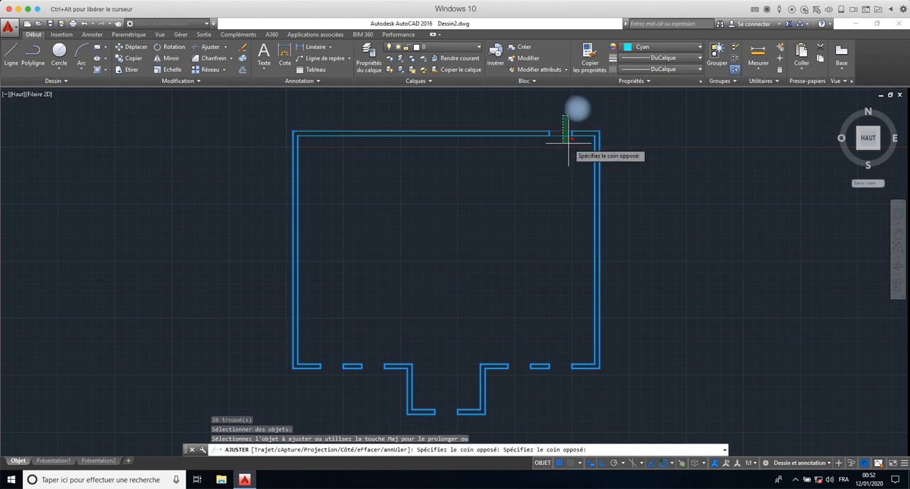
pyautogui.click(554, 153)
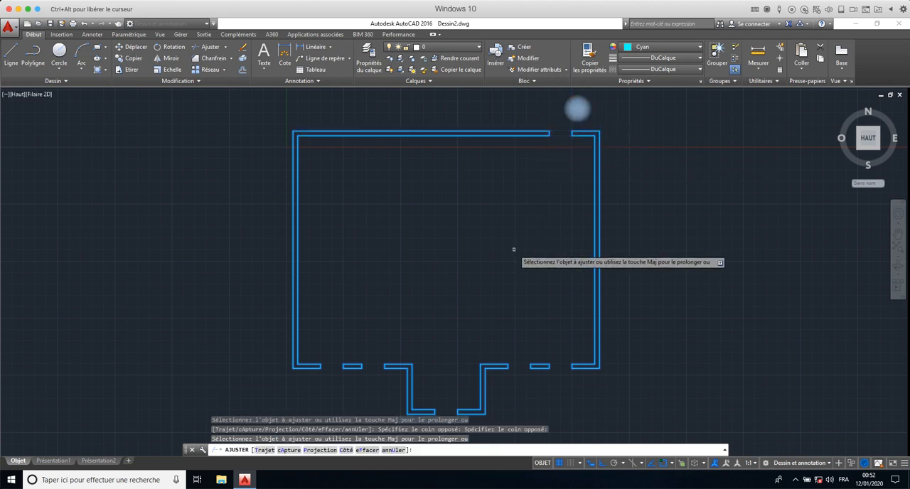
pyautogui.scroll(-2, 514, 249)
pyautogui.scroll(2, 514, 250)
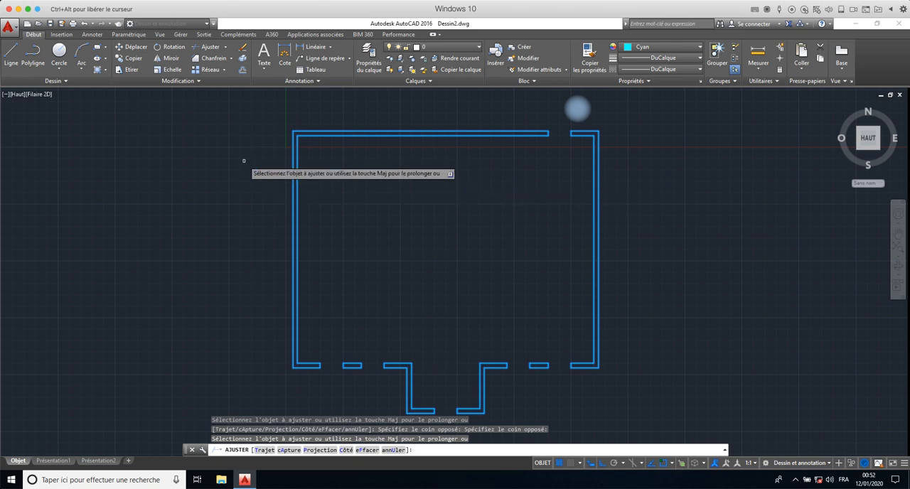
pyautogui.press('Escape')
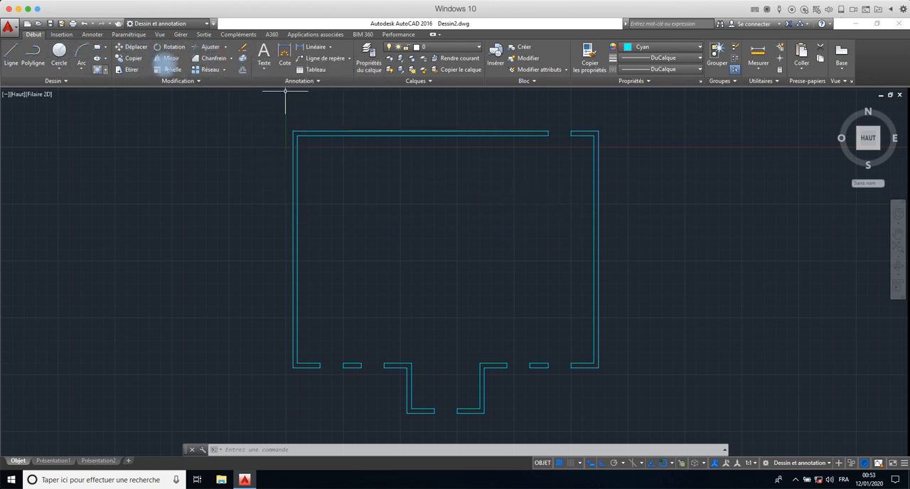
# - Measure the inner length of the right wall between its top and bottom inner corners
pyautogui.click(242, 69)
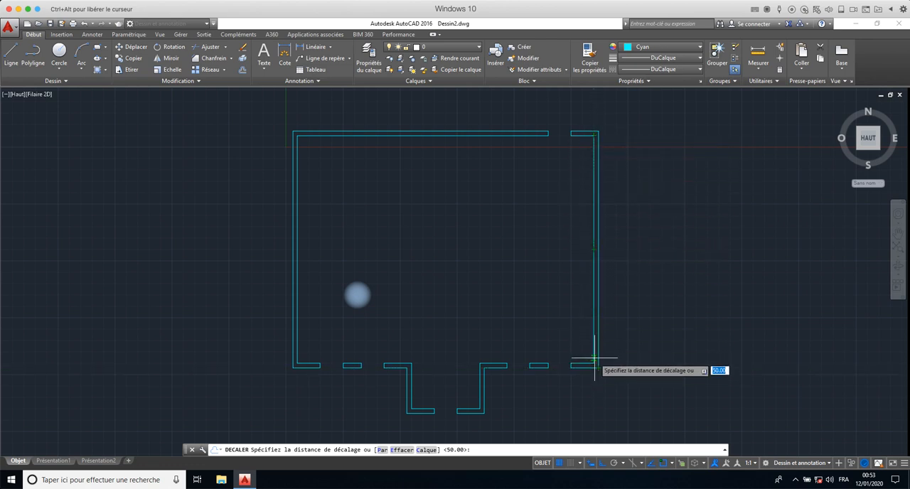
pyautogui.press('Escape')
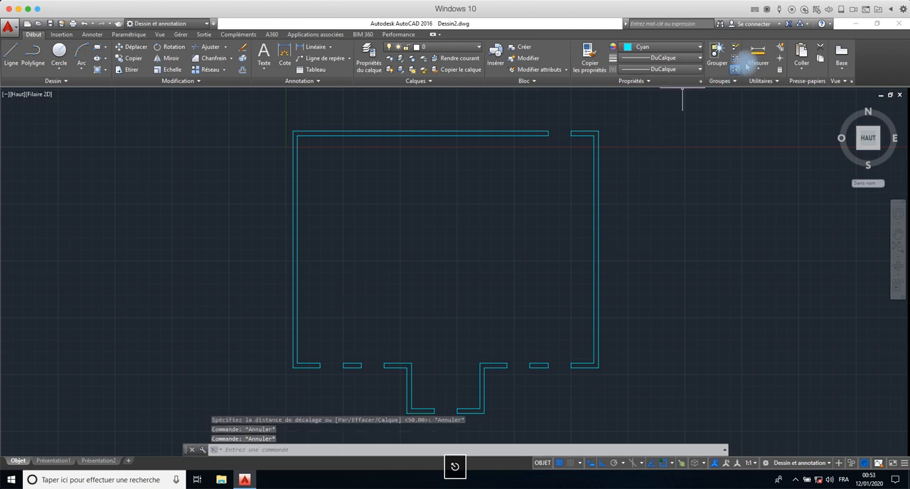
pyautogui.click(759, 64)
pyautogui.click(762, 81)
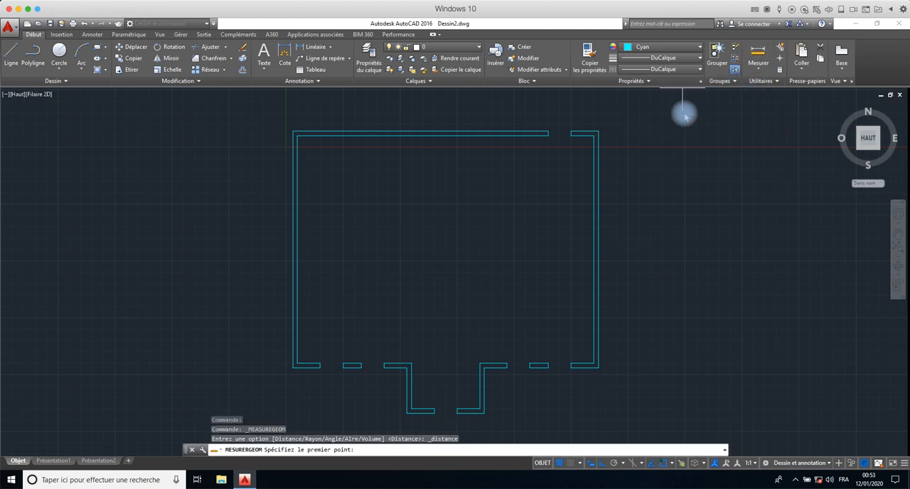
pyautogui.click(594, 135)
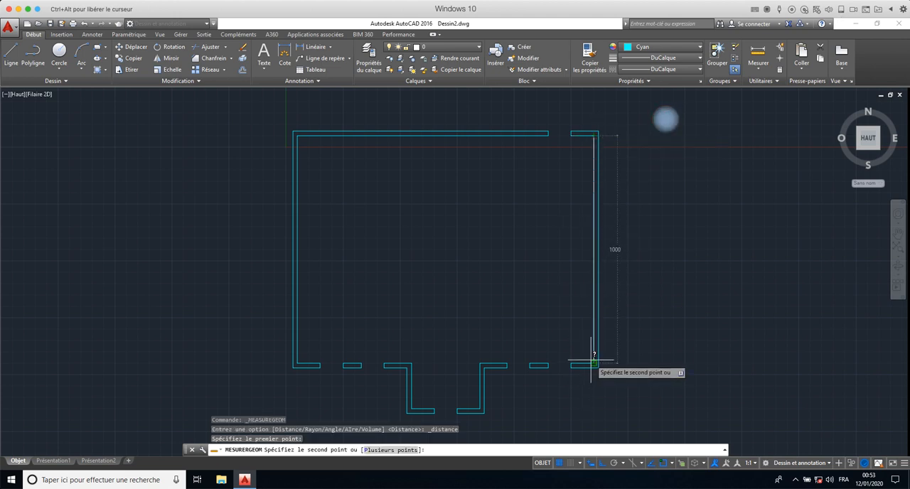
pyautogui.click(594, 364)
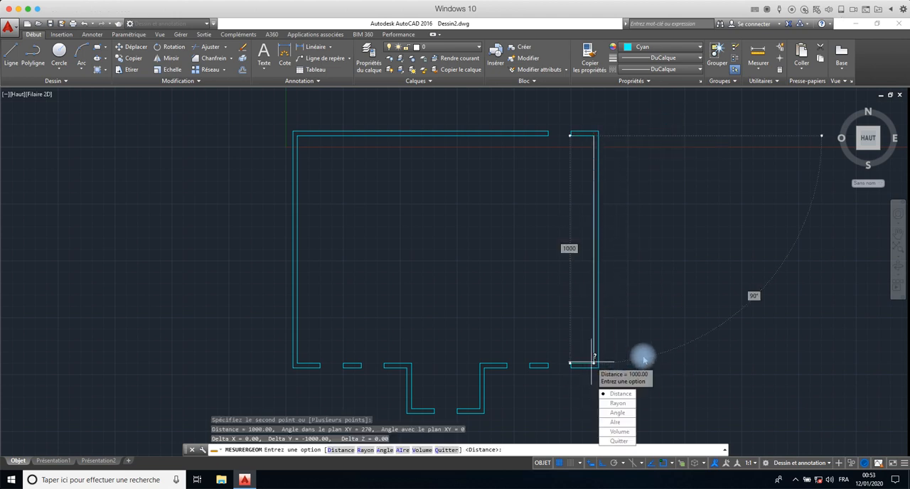
pyautogui.press('Escape')
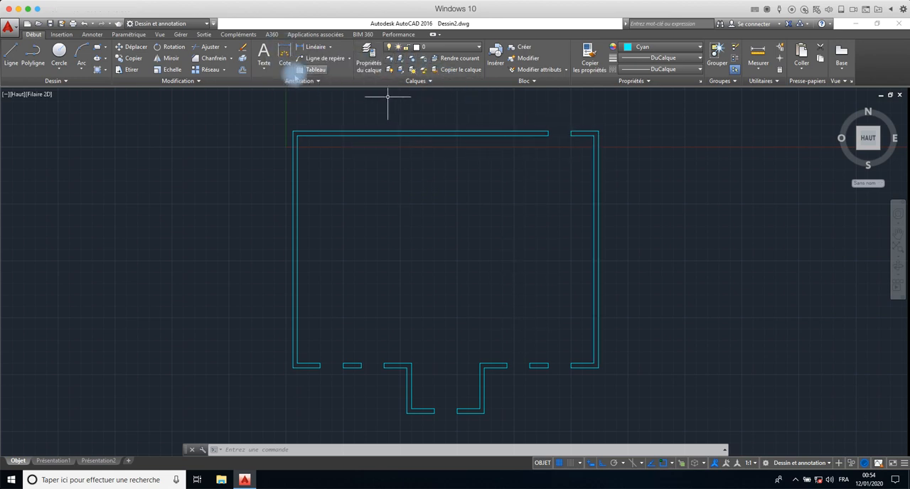
# - Offset the inner line of the short top wall piece beside the right wall by 300 down into the room
pyautogui.click(243, 69)
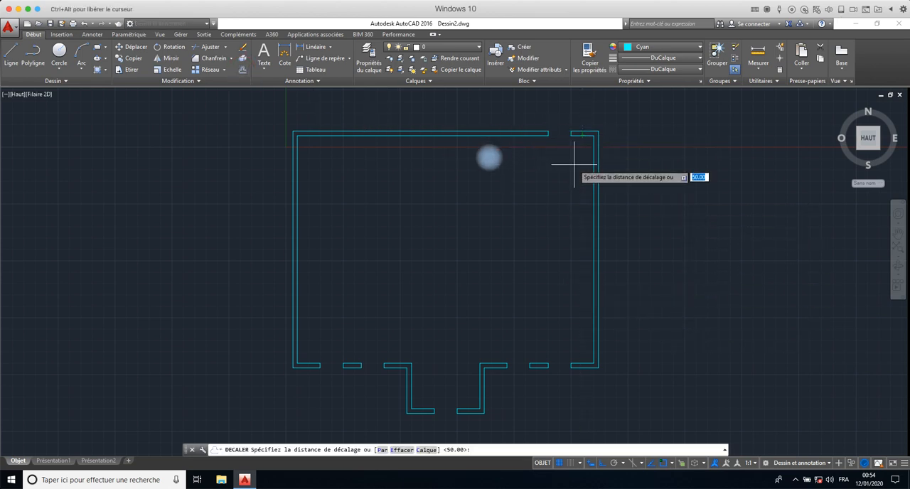
pyautogui.write('3')
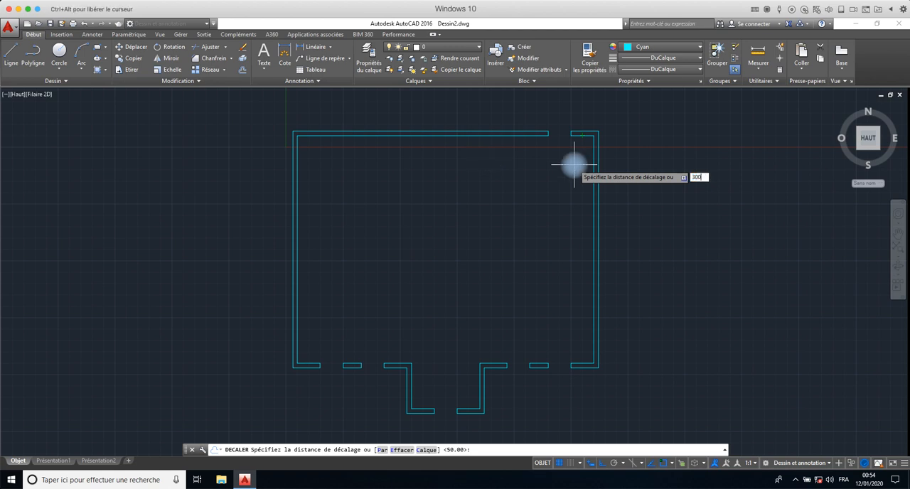
pyautogui.write('00')
pyautogui.press('Return')
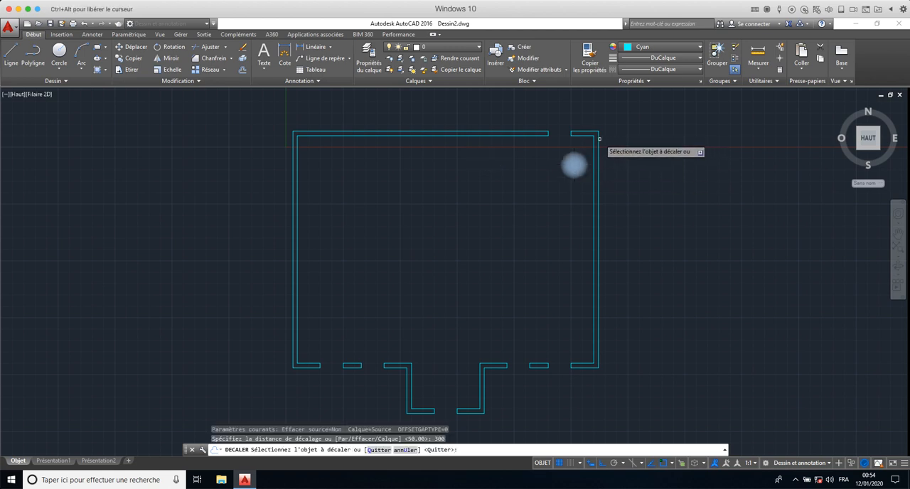
pyautogui.click(584, 135)
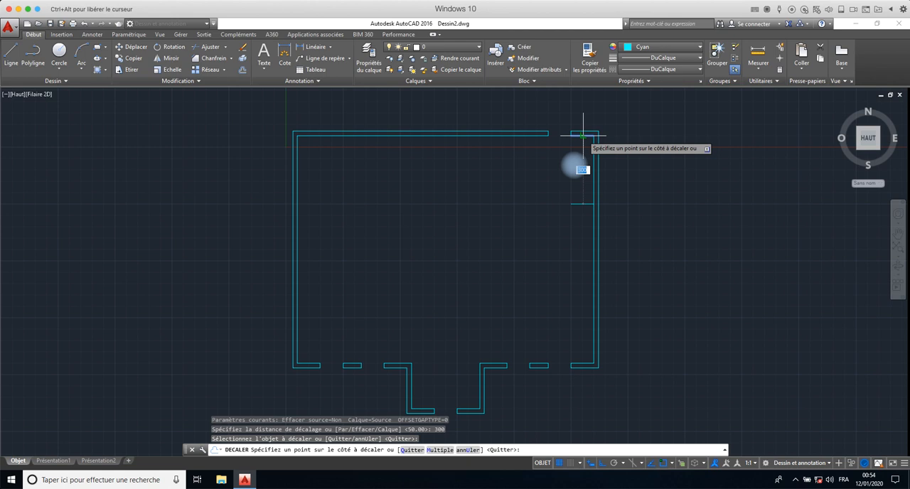
pyautogui.click(584, 229)
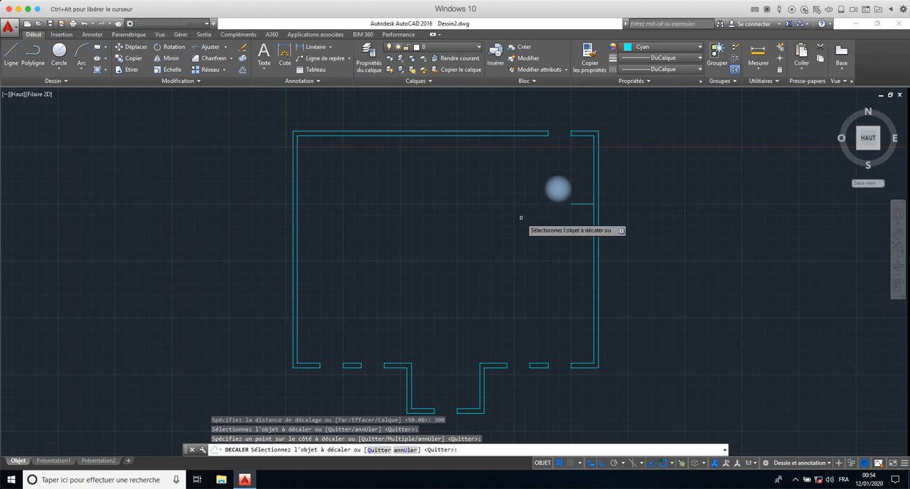
pyautogui.press('Return')
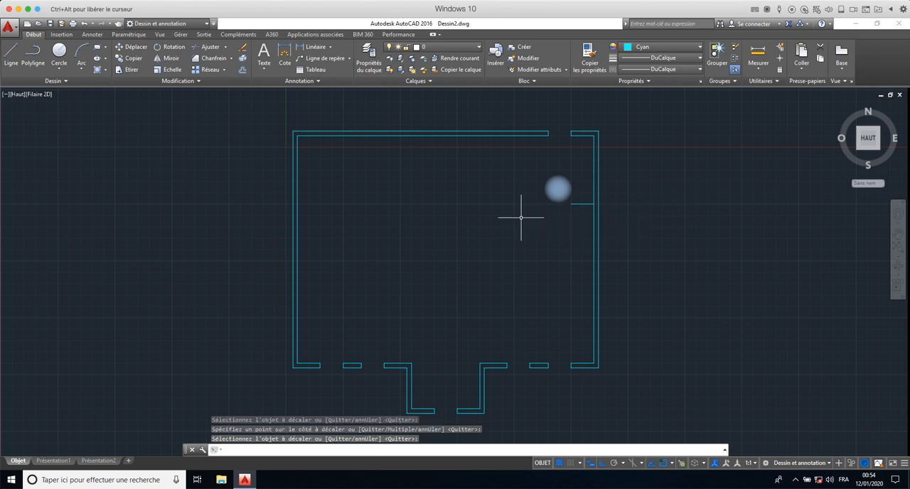
# - Offset the short horizontal line inside the room by 10 downward to give the partition its thickness
pyautogui.press('space')
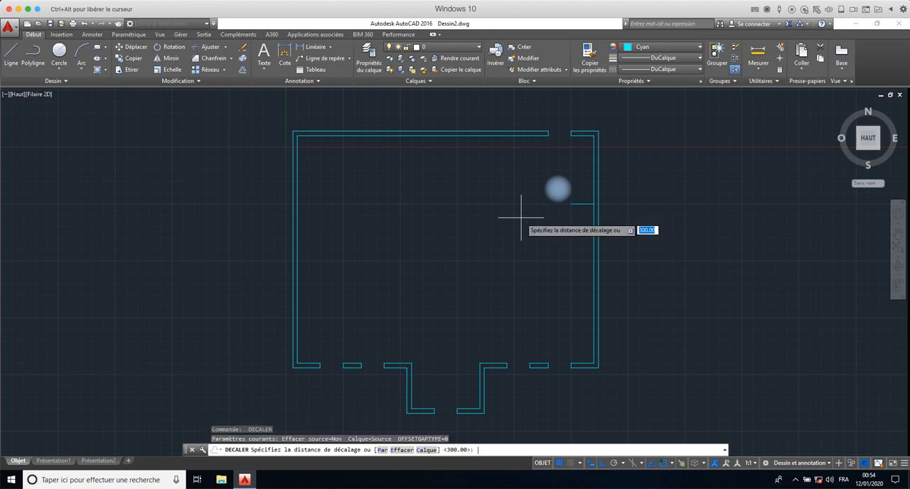
pyautogui.write('2')
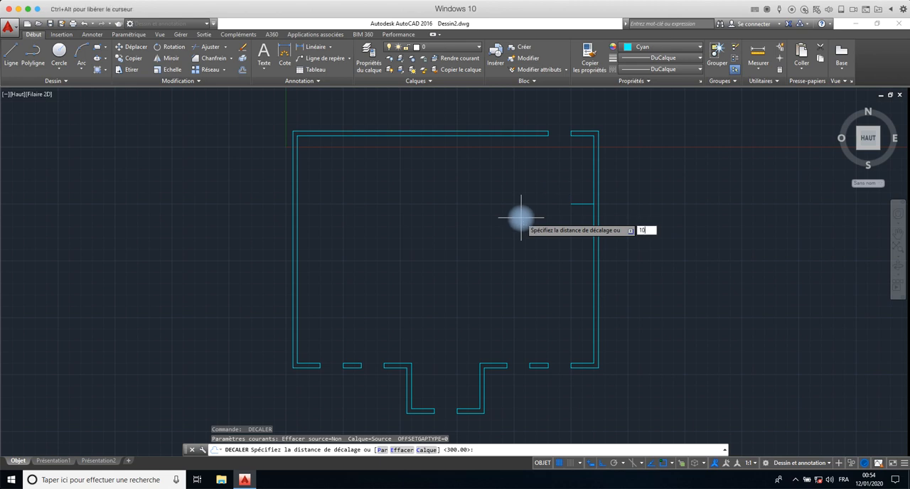
pyautogui.press('Return')
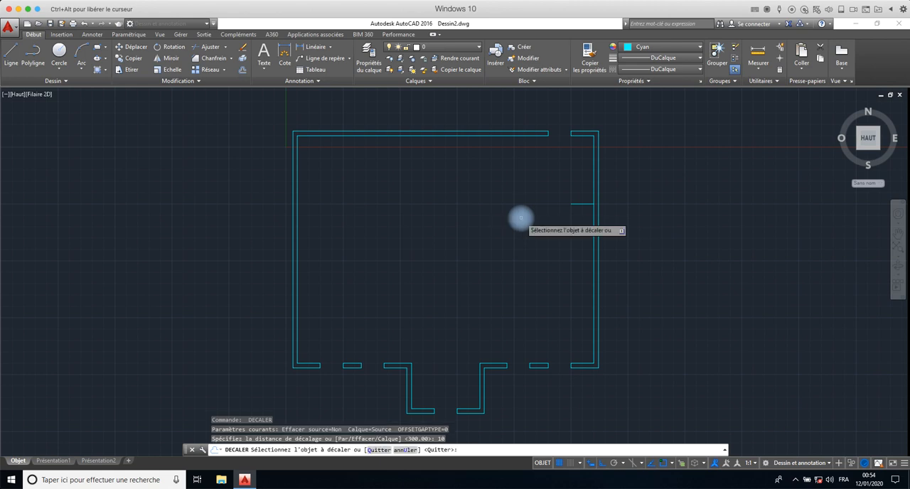
pyautogui.click(583, 203)
pyautogui.click(583, 206)
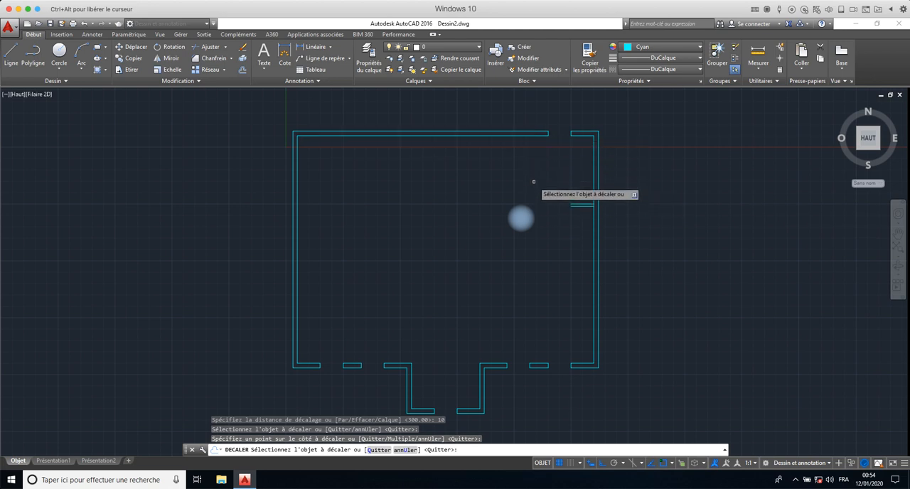
pyautogui.press('Escape')
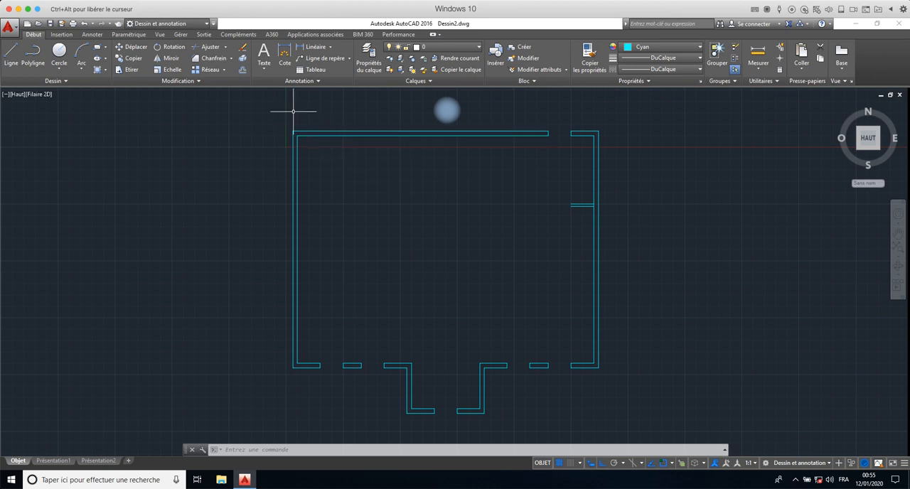
# - Offset the inner line of the right wall by 250 into the room and end the offsetting
pyautogui.click(244, 70)
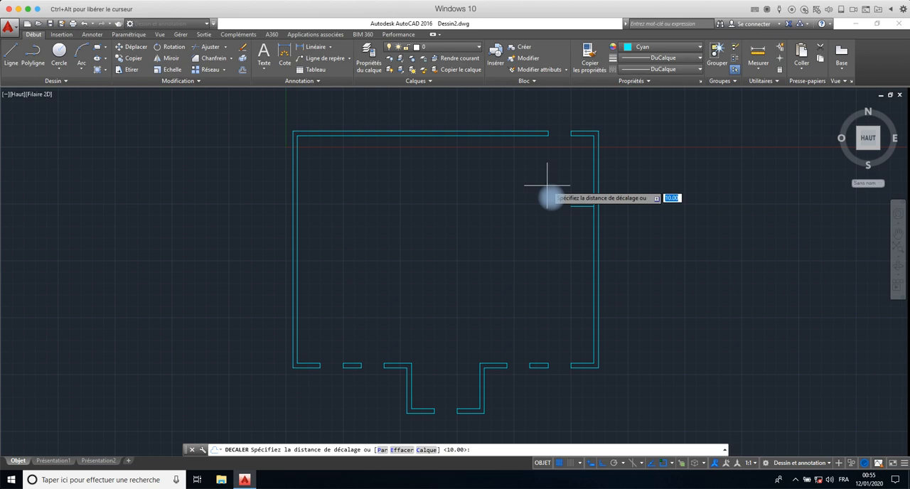
pyautogui.write('250')
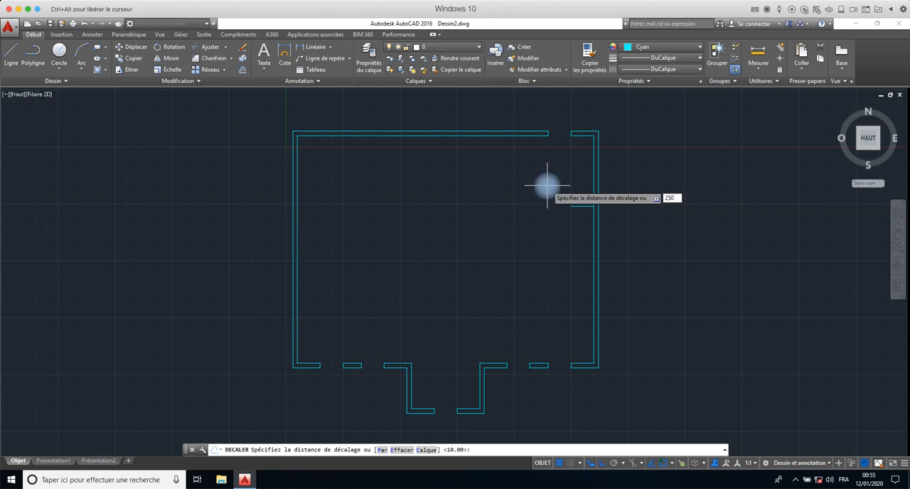
pyautogui.press('Return')
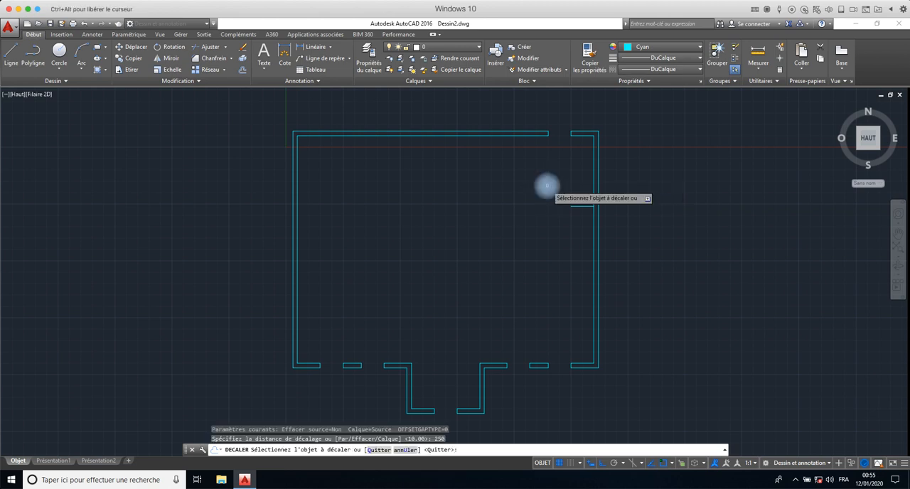
pyautogui.click(592, 184)
pyautogui.click(553, 187)
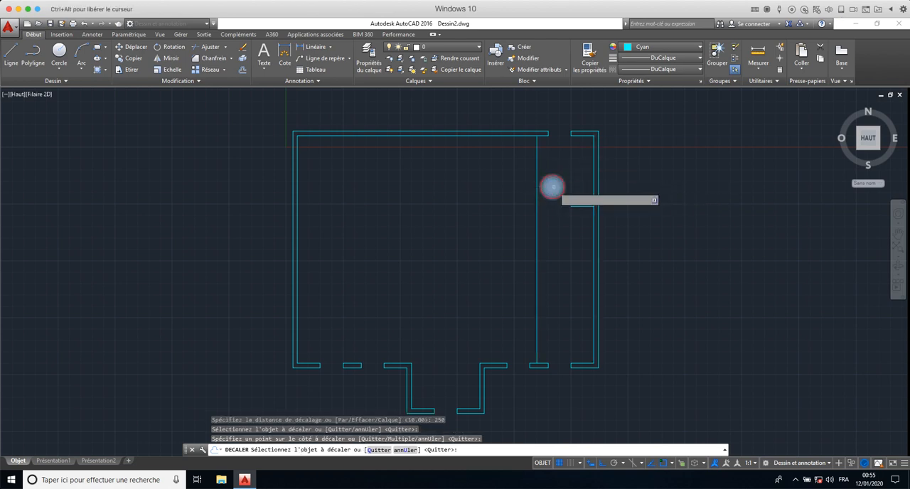
pyautogui.rightClick(507, 213)
pyautogui.click(524, 217)
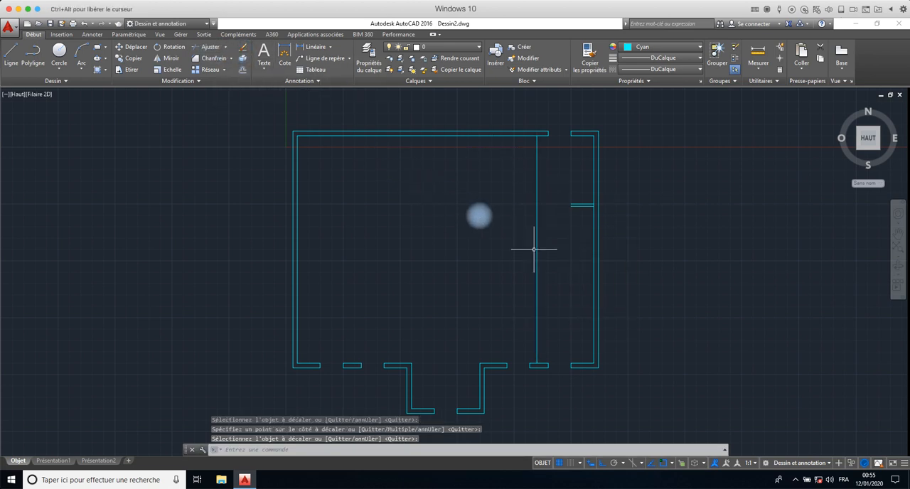
pyautogui.click(578, 190)
pyautogui.press('Escape')
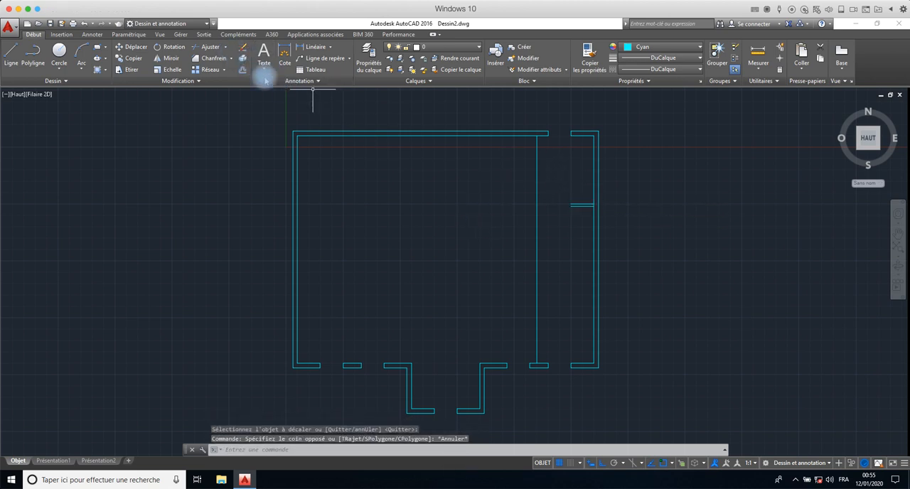
# - Extend both short horizontal partition lines to the new vertical line, using the right-side lines as boundaries
pyautogui.write('p')
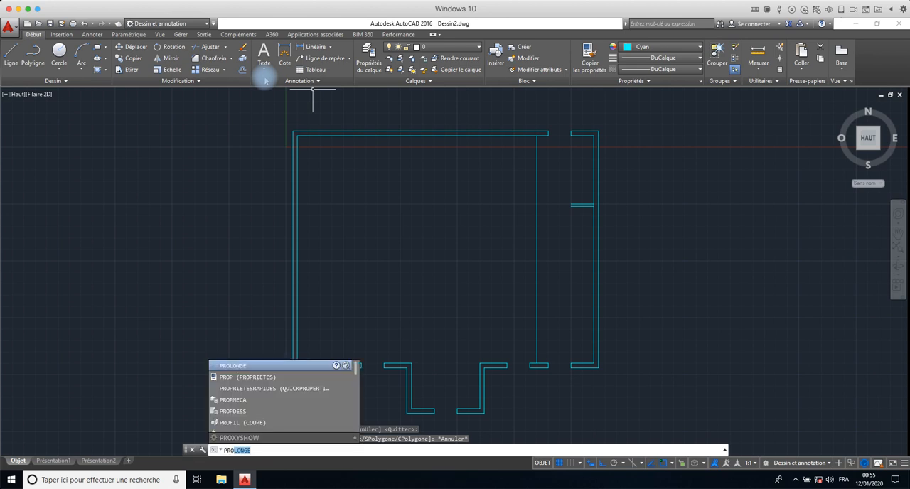
pyautogui.press('Return')
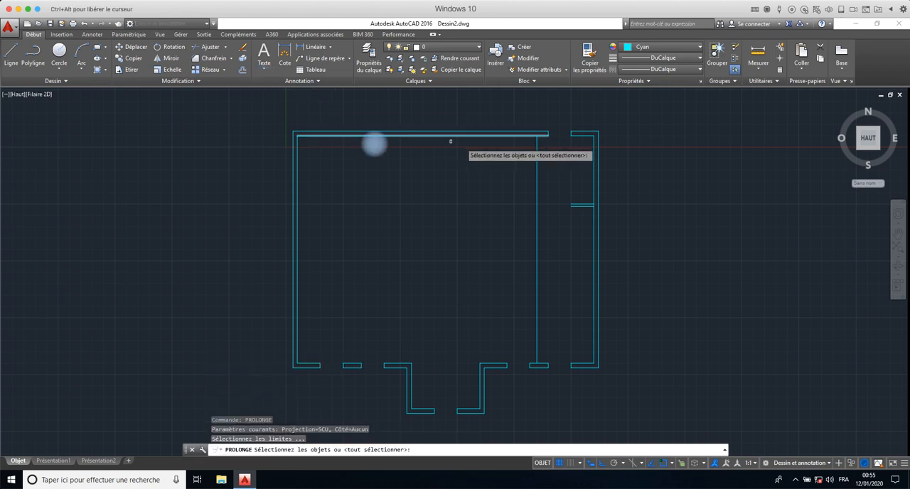
pyautogui.click(634, 158)
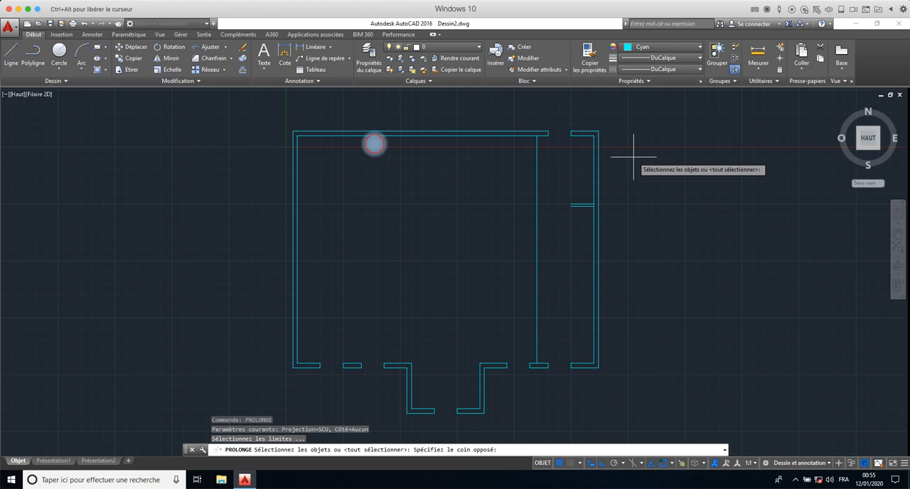
pyautogui.click(377, 283)
pyautogui.press('Return')
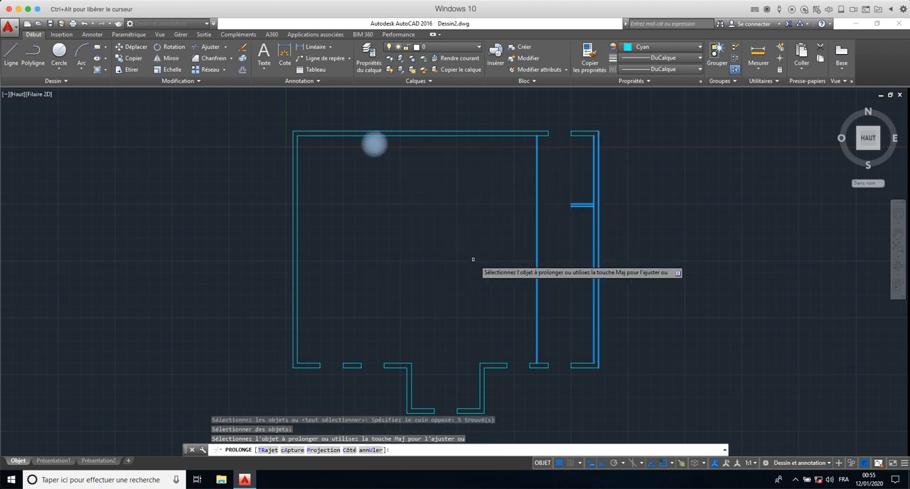
pyautogui.click(579, 193)
pyautogui.click(581, 213)
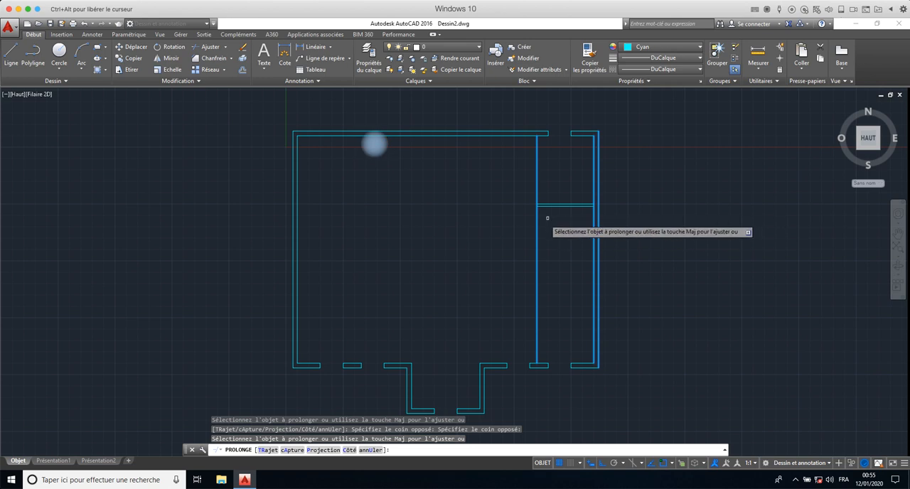
# - Offset the vertical partition line by 10 toward the right wall to give it thickness, and end the offsetting
pyautogui.press('Escape')
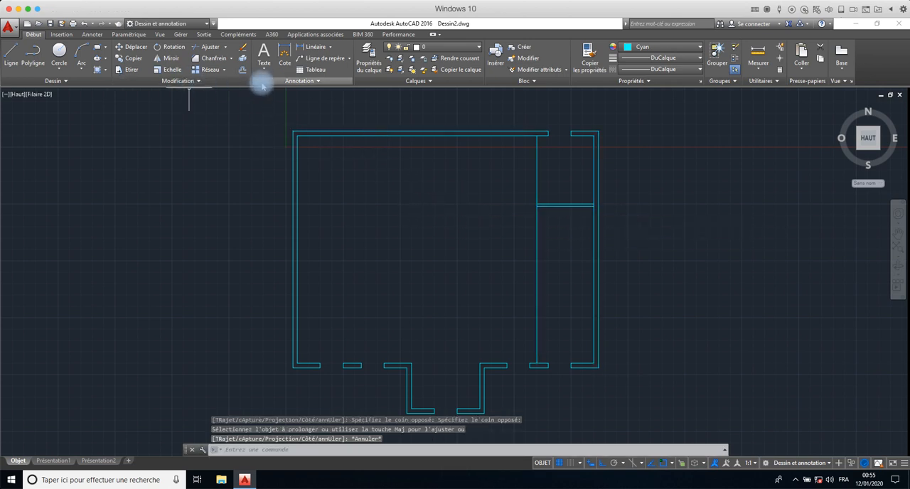
pyautogui.click(242, 69)
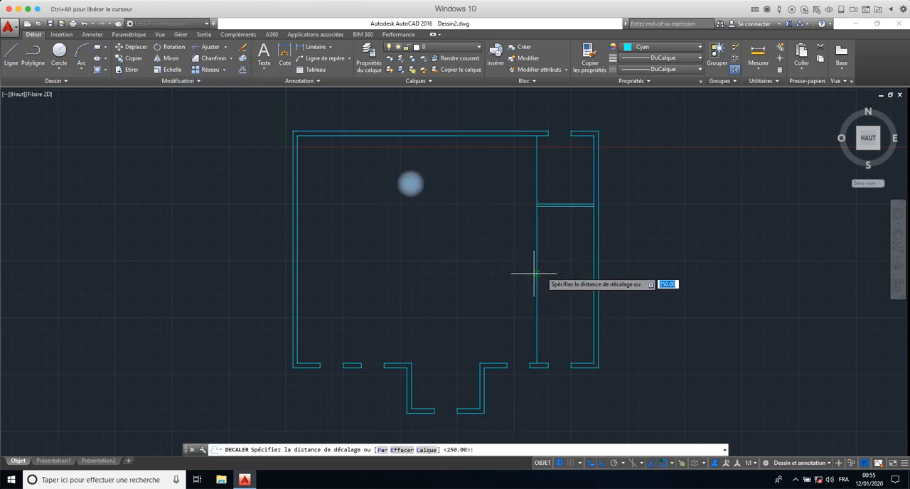
pyautogui.write('10')
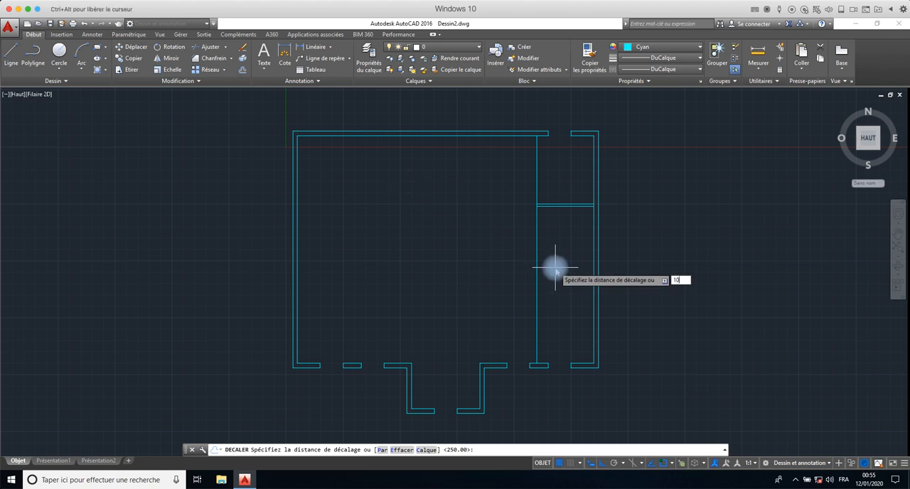
pyautogui.press('Return')
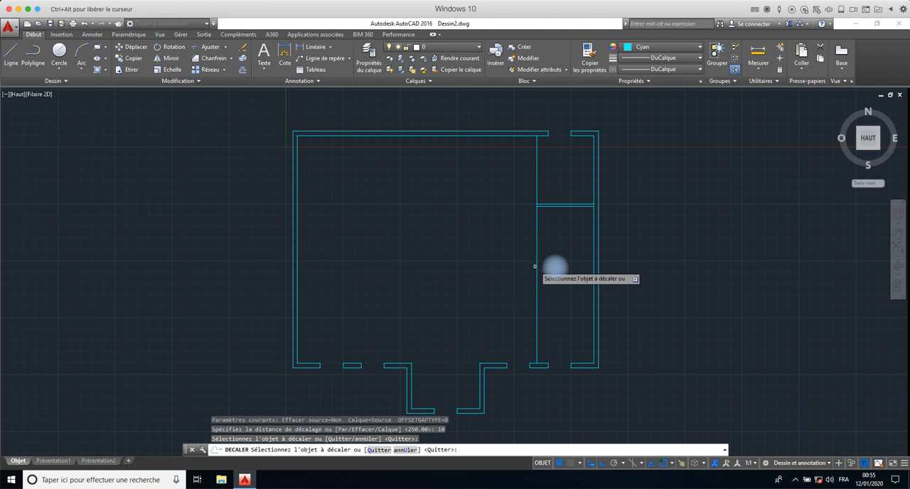
pyautogui.click(537, 263)
pyautogui.click(554, 264)
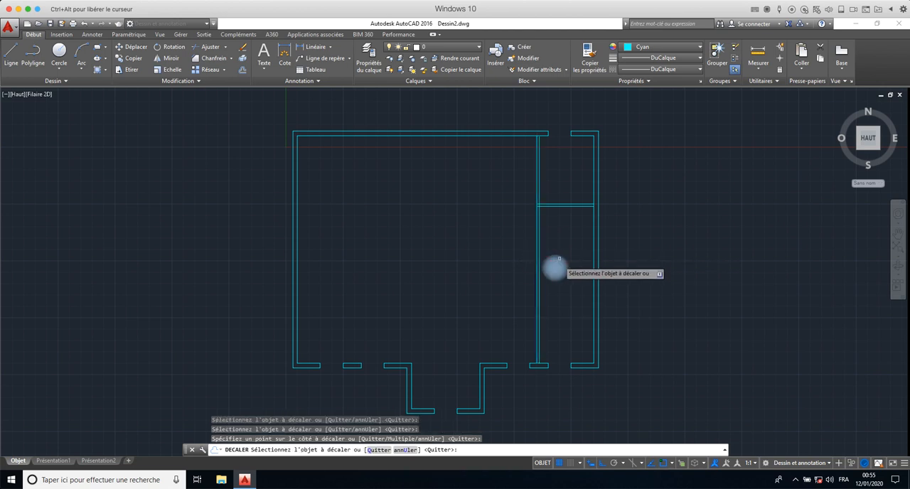
pyautogui.rightClick(556, 266)
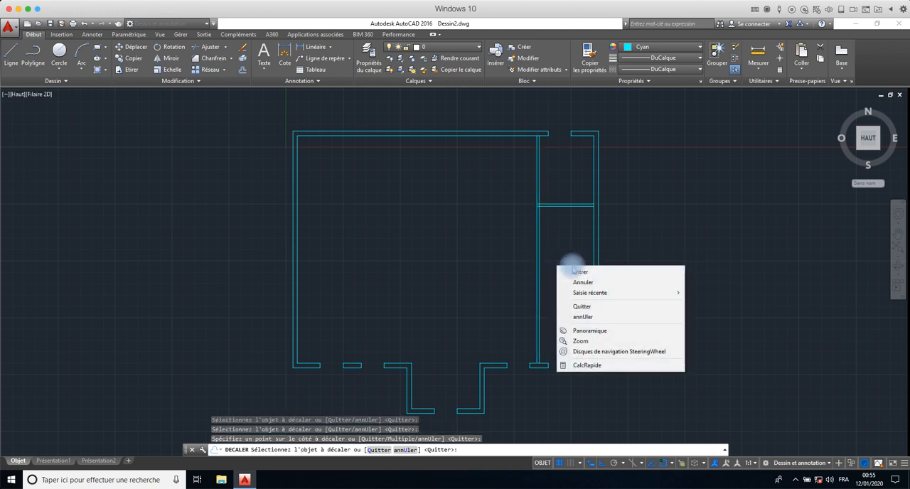
pyautogui.click(568, 262)
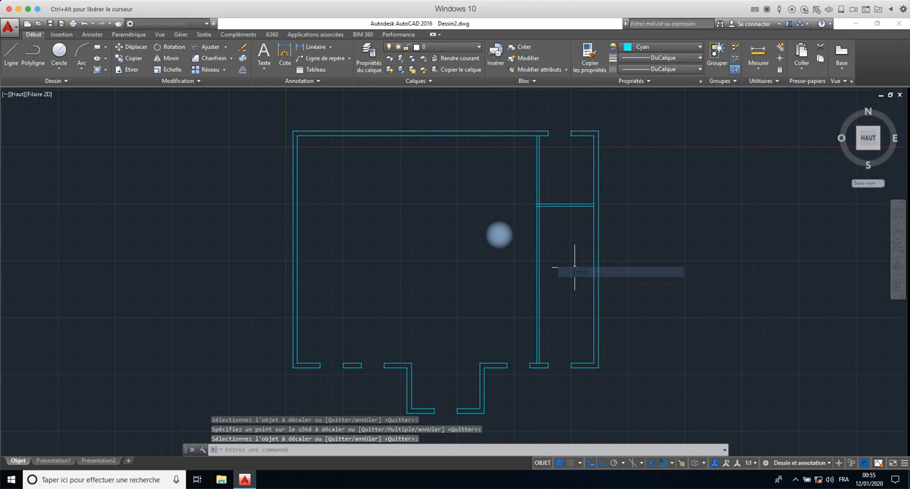
# - Trim away both vertical partition lines below the horizontal partition, using all objects as cutting edges
pyautogui.click(206, 47)
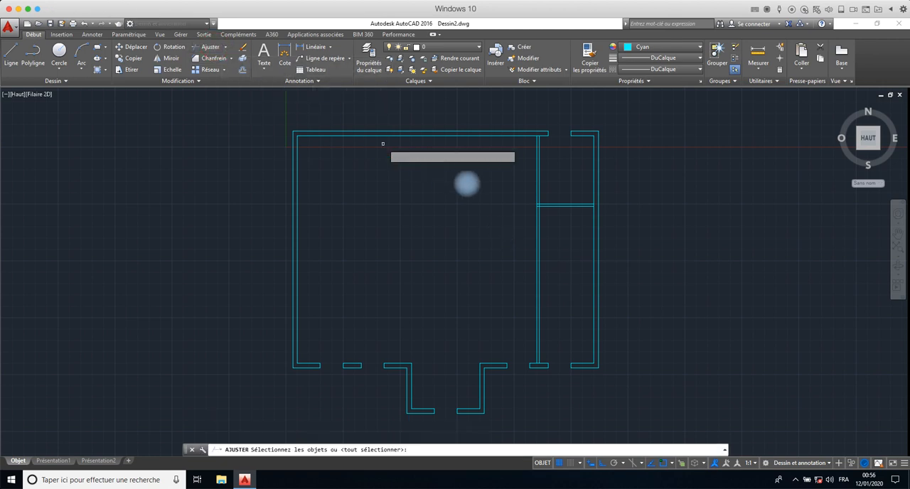
pyautogui.rightClick(534, 179)
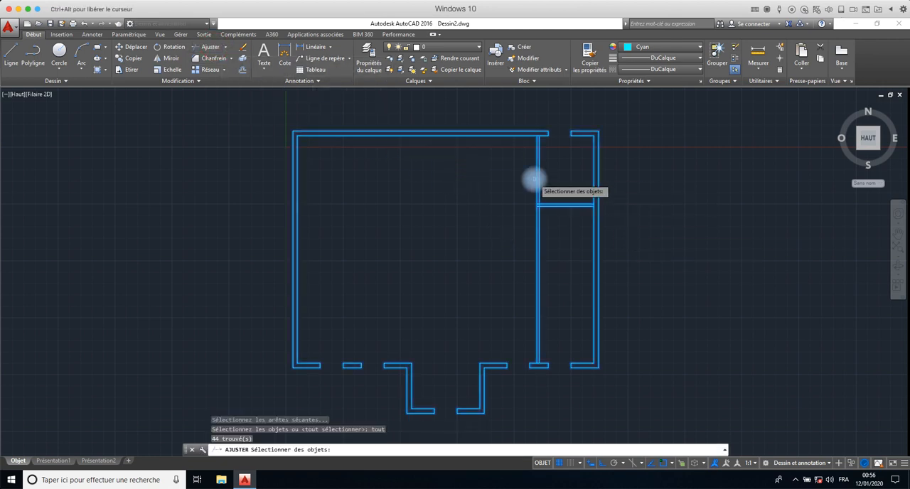
pyautogui.rightClick(567, 245)
pyautogui.click(551, 245)
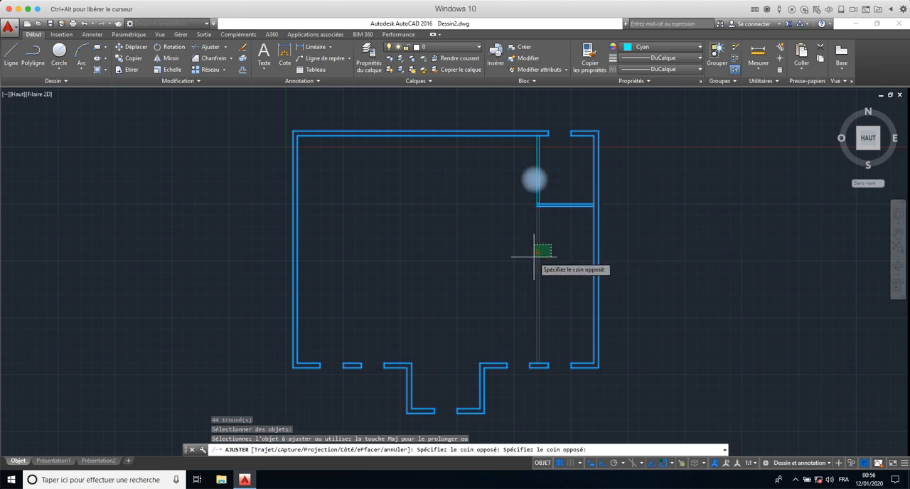
pyautogui.click(533, 257)
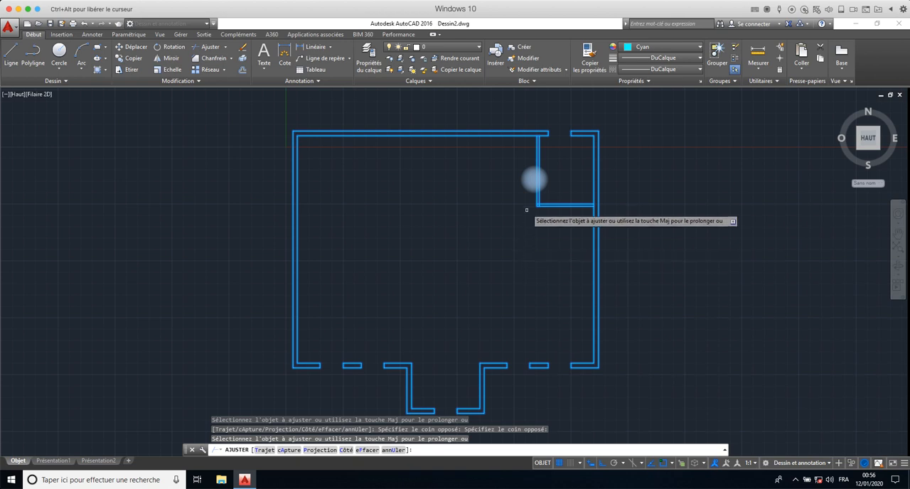
# - Trim the overlapping segments at the partition's lower corner and at its junctions with the outer walls, and end the trimming
pyautogui.scroll(6, 527, 210)
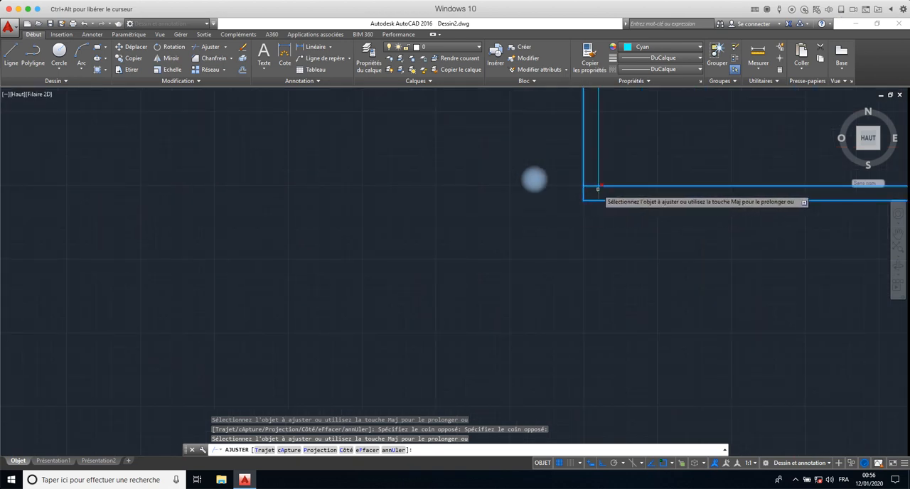
pyautogui.click(593, 187)
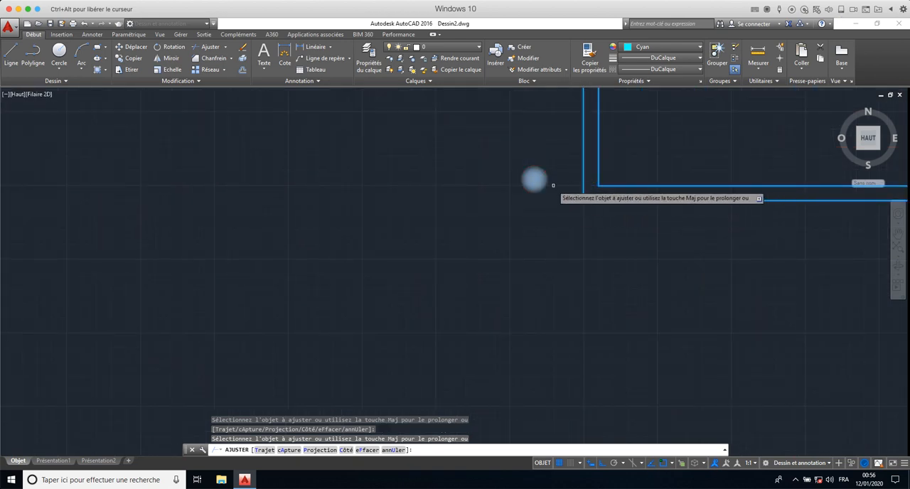
pyautogui.scroll(-4, 553, 185)
pyautogui.moveTo(552, 186); pyautogui.dragTo(416, 308, button='middle')
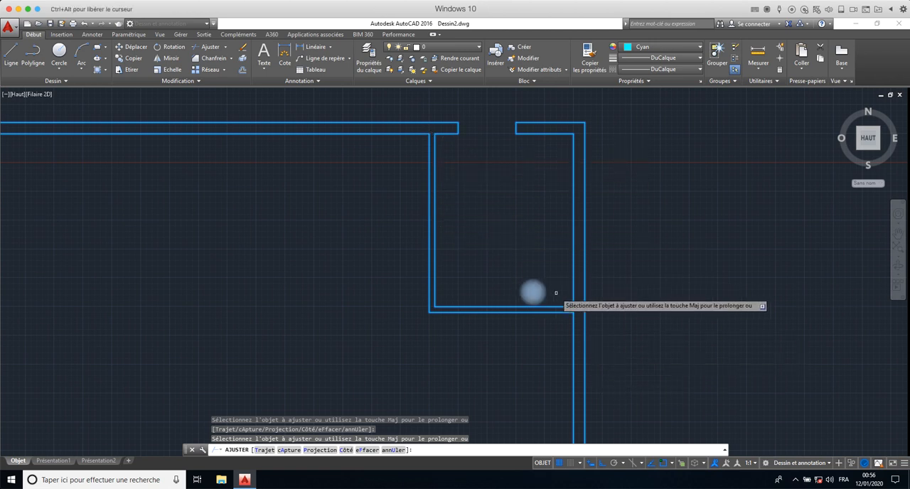
pyautogui.scroll(4, 569, 305)
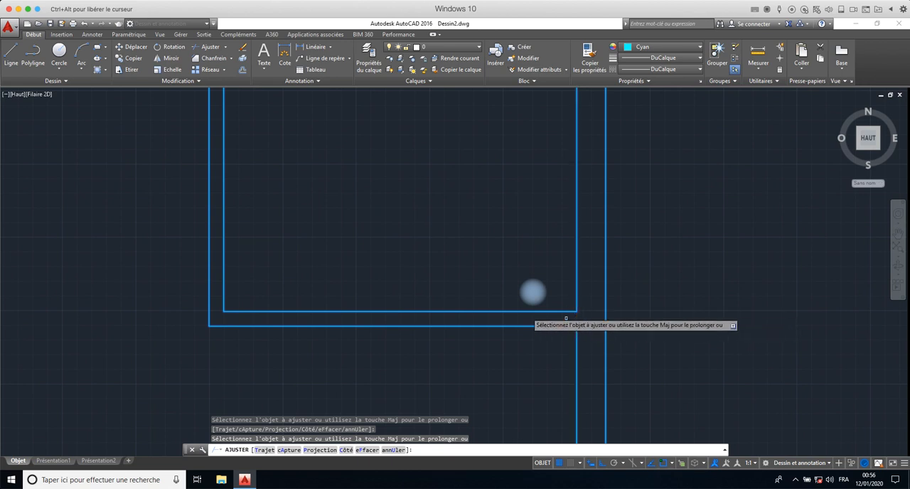
pyautogui.scroll(-3, 429, 292)
pyautogui.scroll(-3, 420, 191)
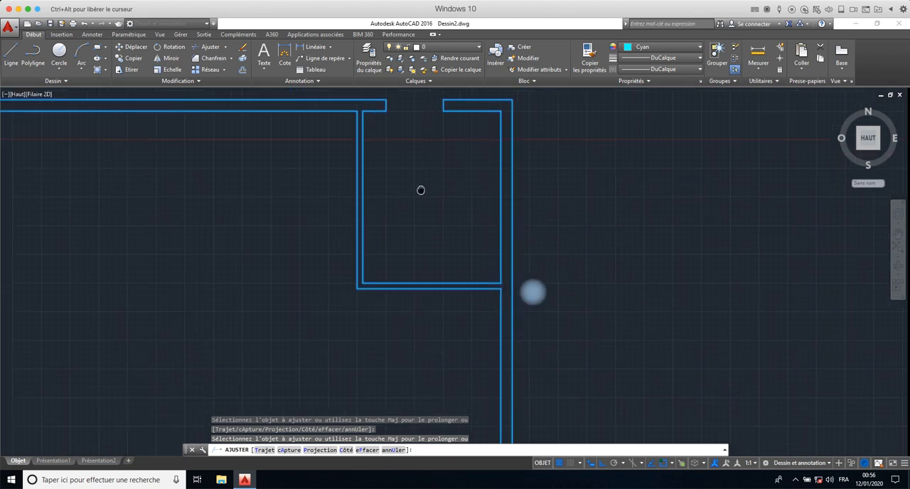
pyautogui.moveTo(492, 173)
pyautogui.mouseDown(button='middle')
pyautogui.moveTo(485, 189)
pyautogui.moveTo(473, 191)
pyautogui.mouseUp(button='middle')
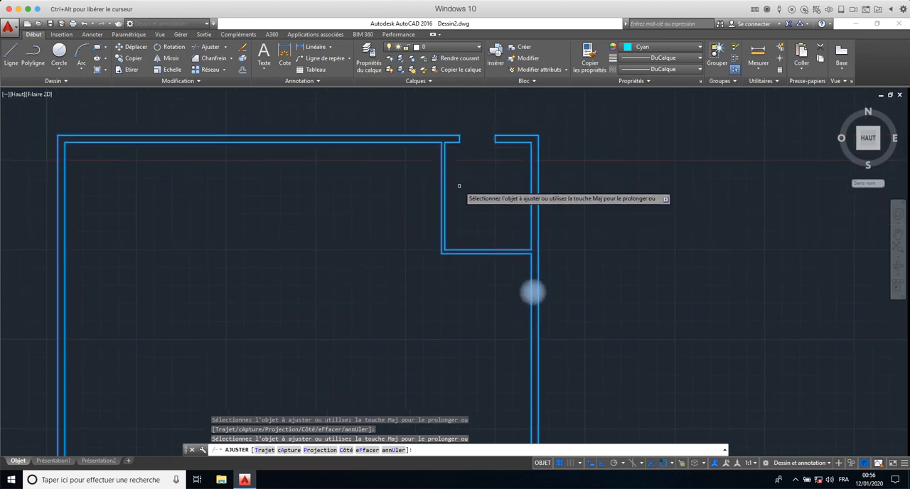
pyautogui.press('Escape')
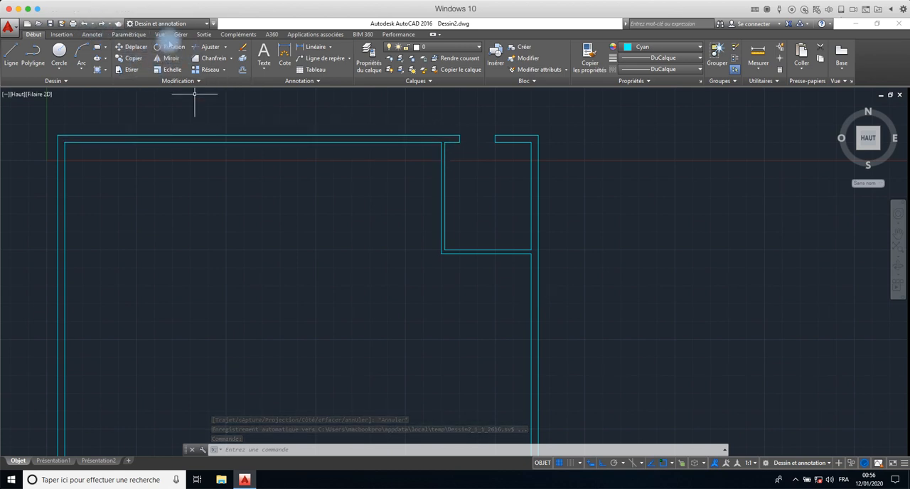
# - Draw a short line across the upper end of the vertical partition, between its two lines at the top wall
pyautogui.click(11, 54)
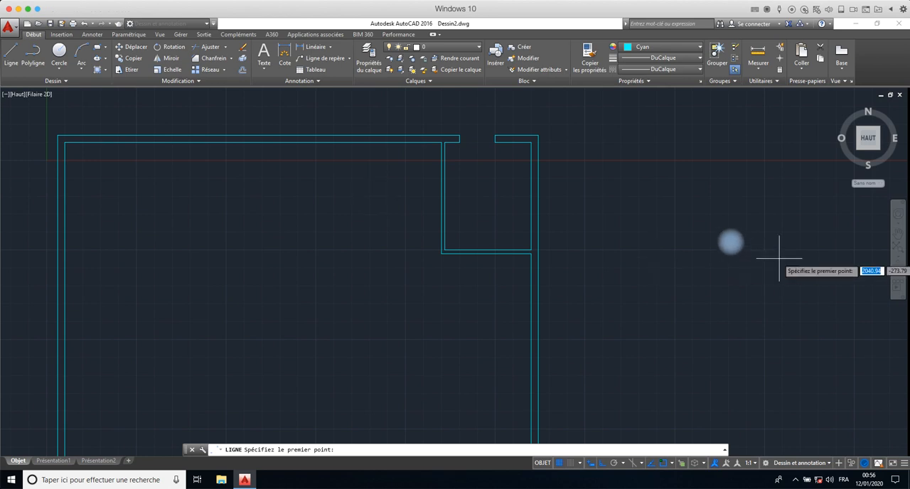
pyautogui.scroll(2, 482, 149)
pyautogui.scroll(3, 479, 148)
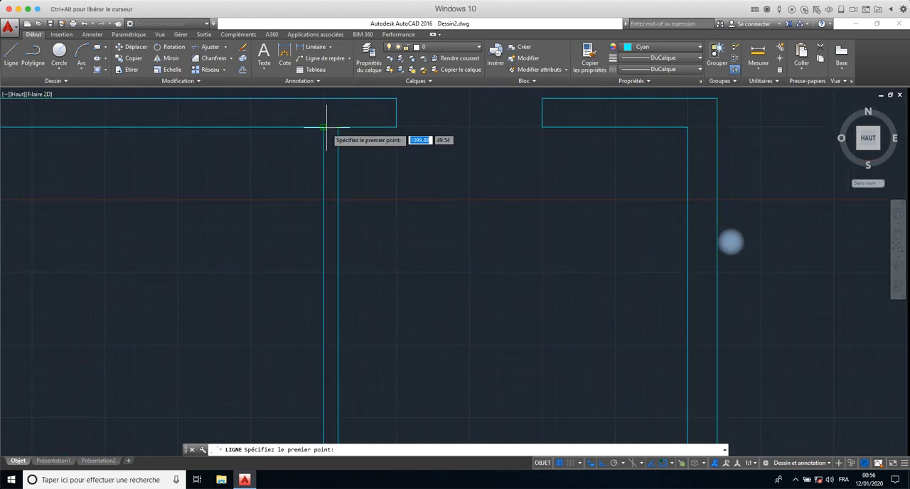
pyautogui.click(325, 128)
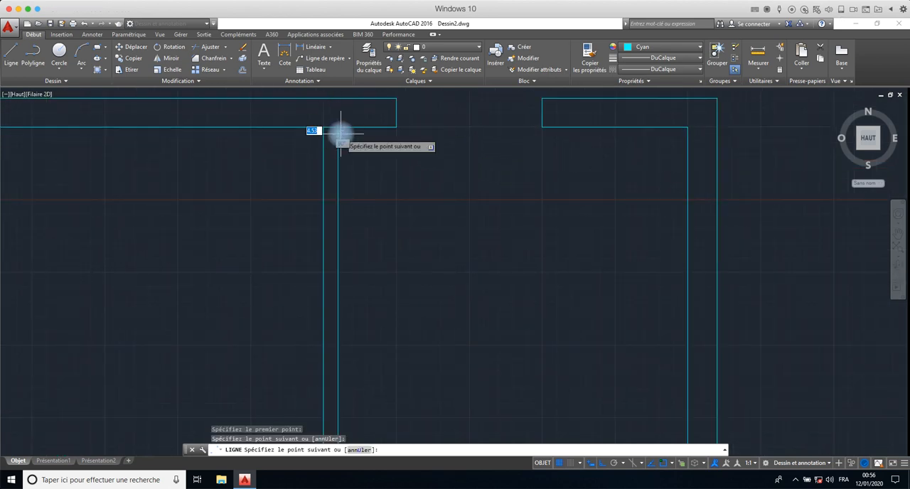
pyautogui.rightClick(341, 135)
pyautogui.click(363, 140)
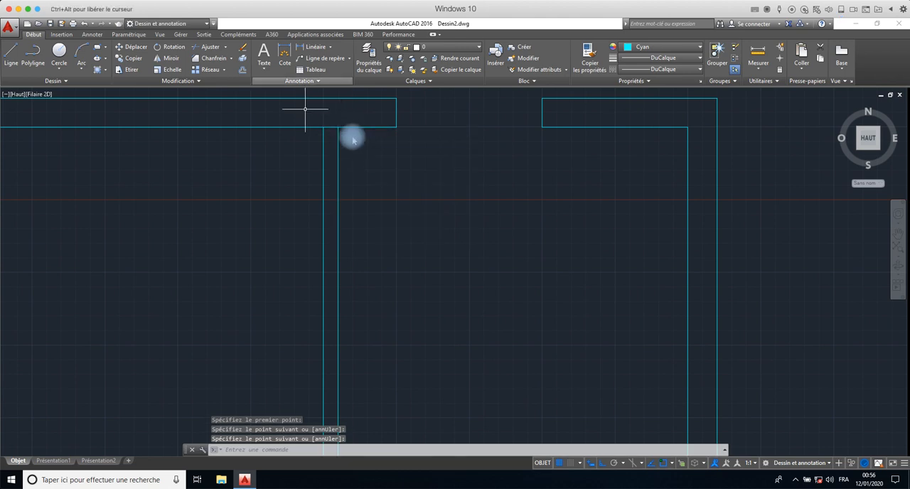
pyautogui.click(242, 58)
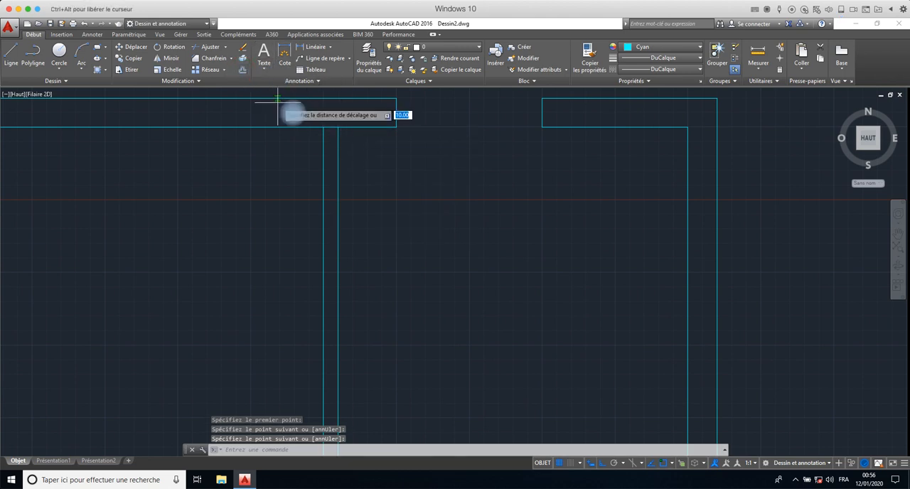
pyautogui.click(329, 115)
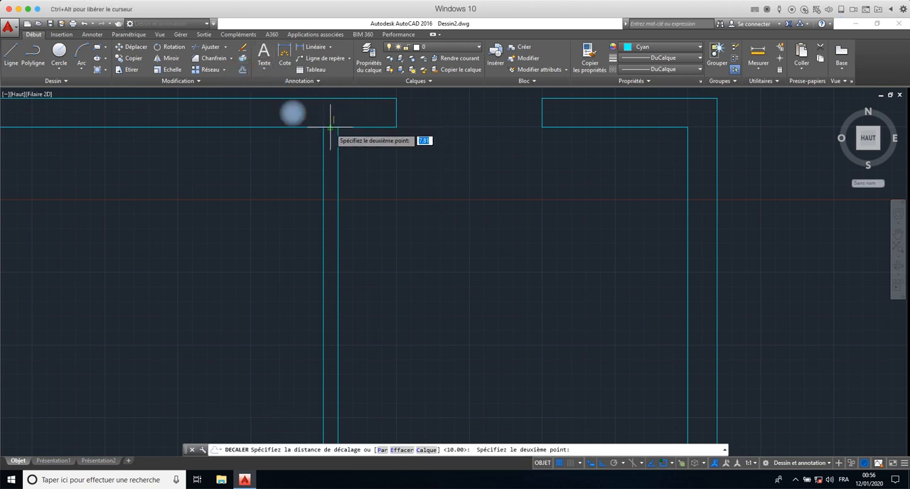
pyautogui.press('Escape')
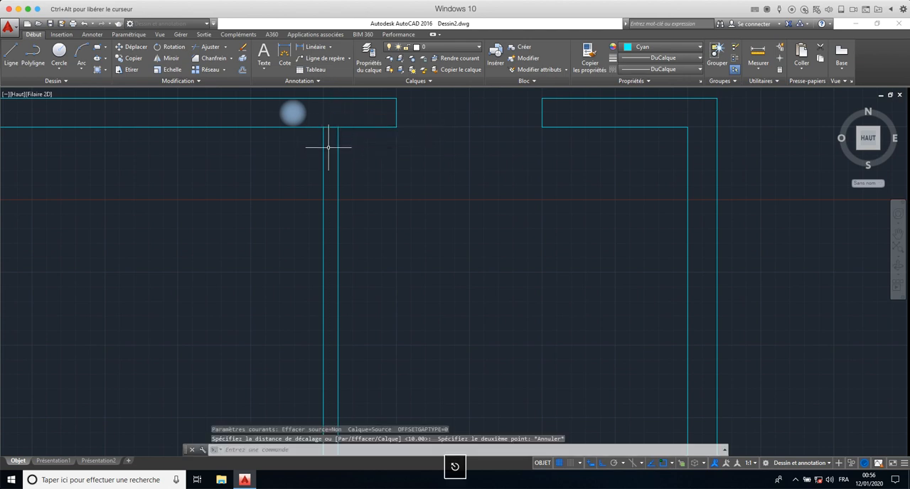
pyautogui.click(242, 70)
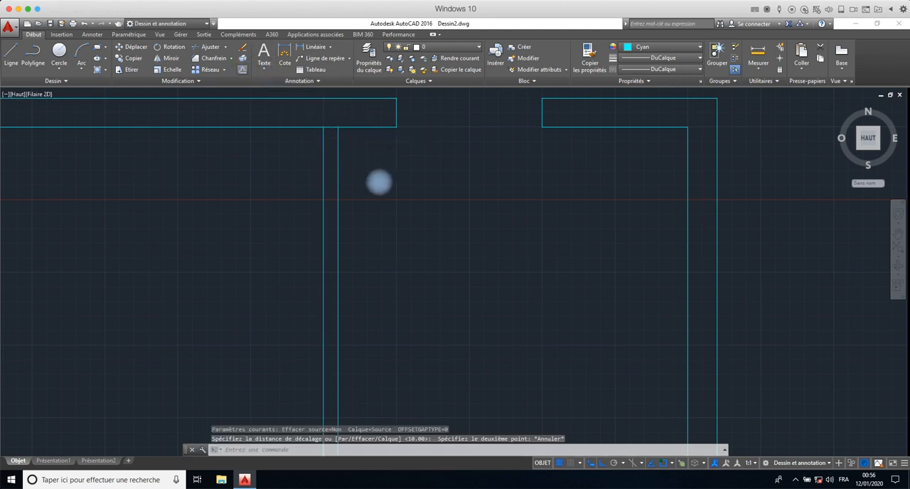
pyautogui.scroll(-4, 395, 192)
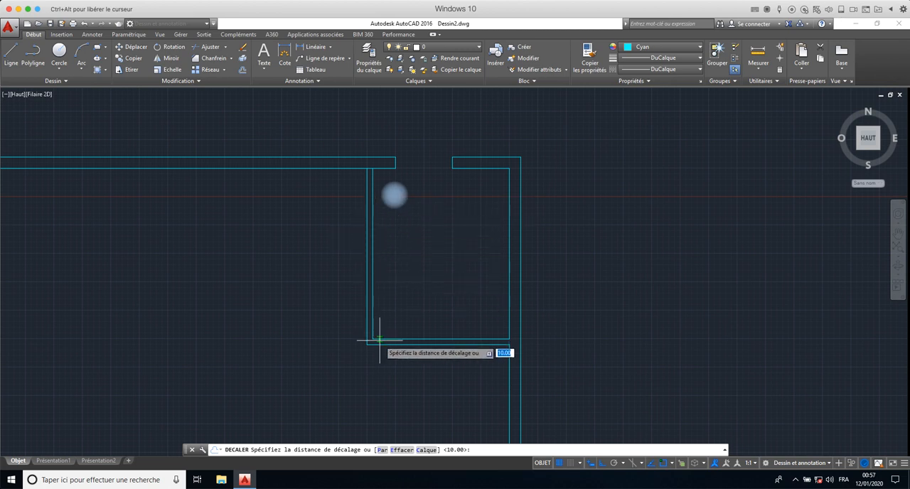
pyautogui.press('Escape')
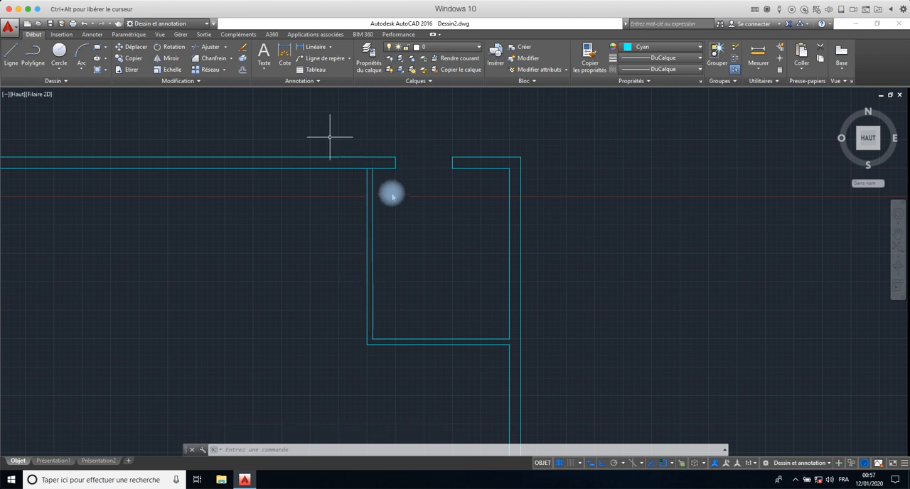
# - Offset the short line at the upper end of the vertical partition by 150 downward and end the offsetting
pyautogui.click(243, 68)
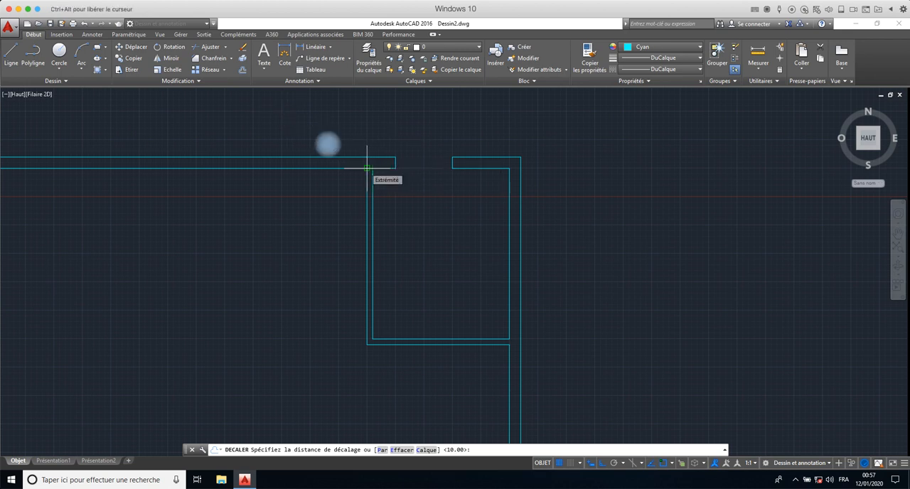
pyautogui.write('150')
pyautogui.press('Return')
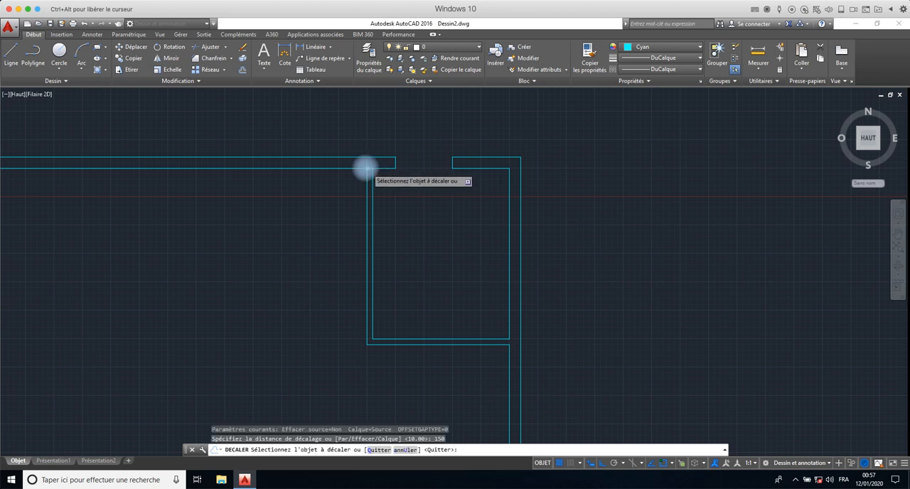
pyautogui.click(365, 168)
pyautogui.click(373, 254)
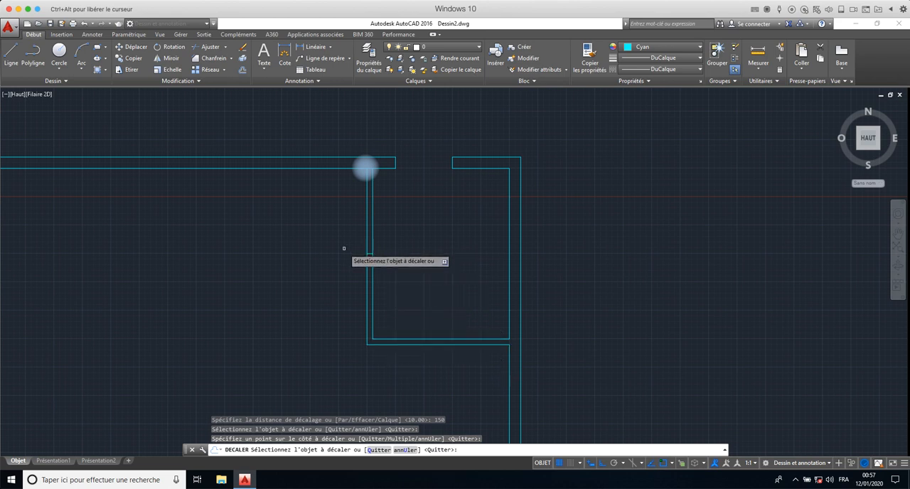
pyautogui.press('Escape')
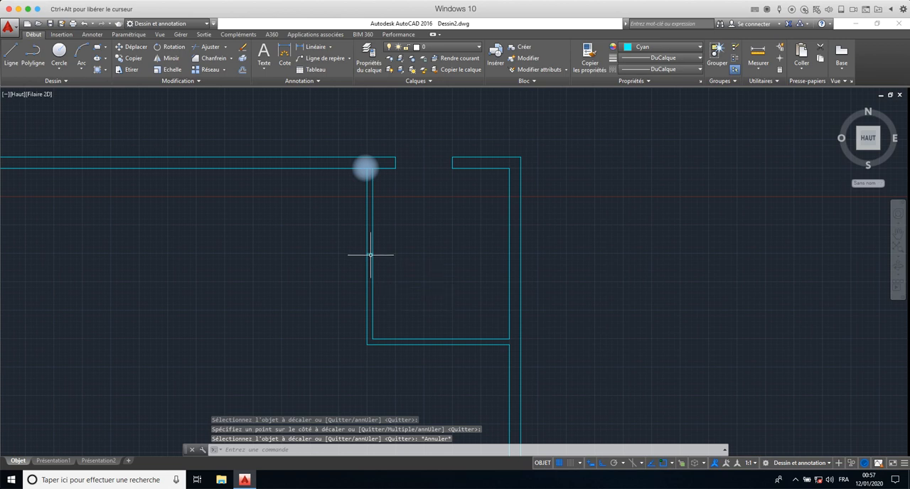
# - Offset the lower short line across the vertical partition by 90 downward and end the offsetting
pyautogui.click(242, 69)
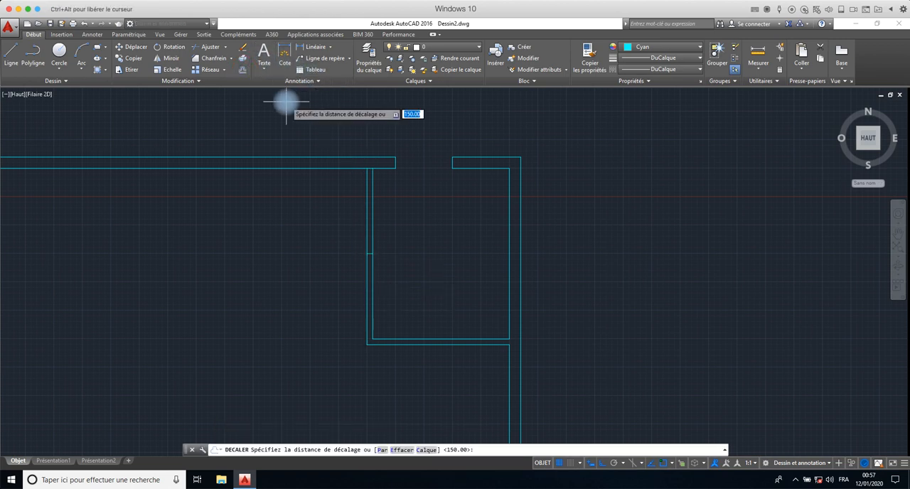
pyautogui.write('90')
pyautogui.press('Return')
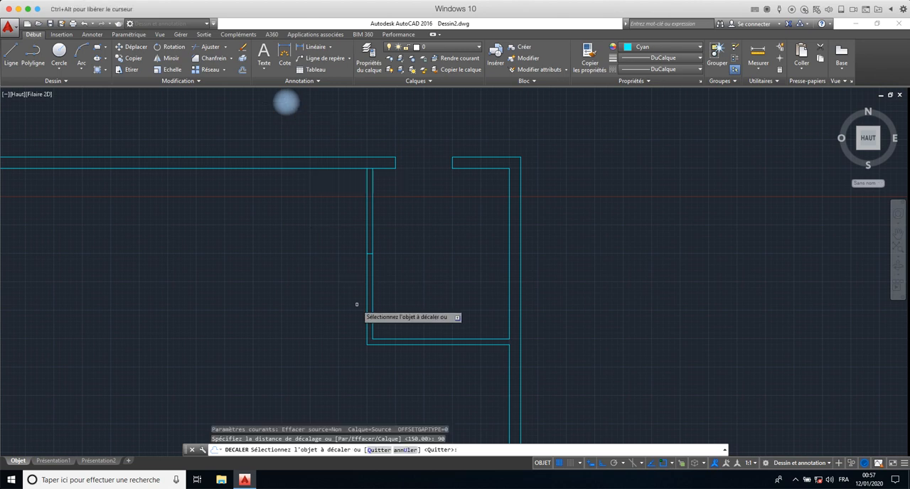
pyautogui.click(369, 253)
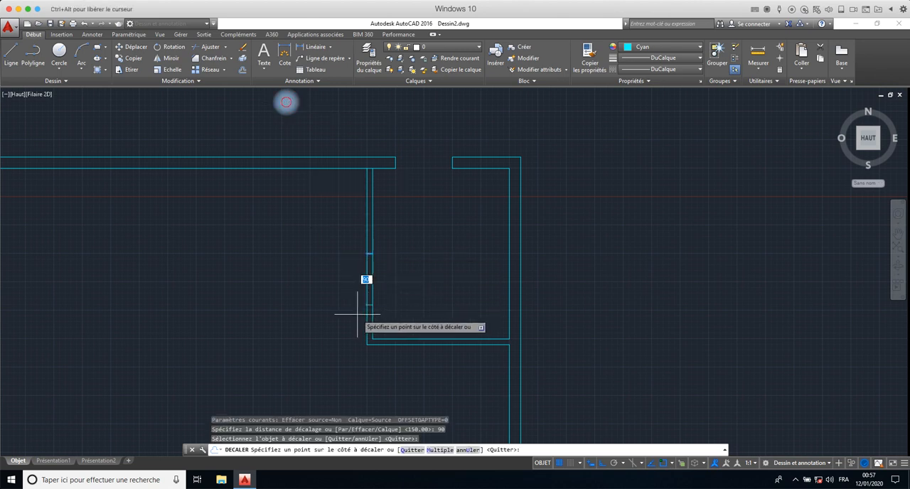
pyautogui.click(357, 314)
pyautogui.press('Escape')
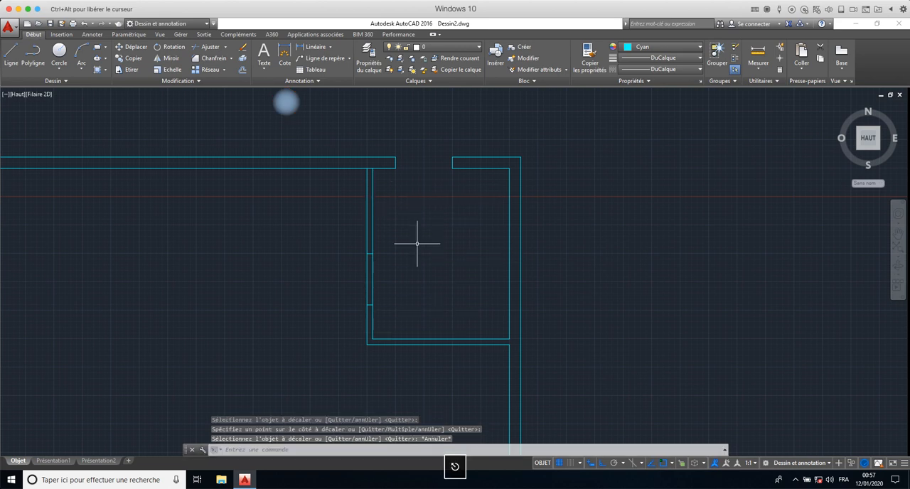
# - Trim away both vertical partition lines between the two short cross lines, using all objects as cutting edges
pyautogui.write('aj')
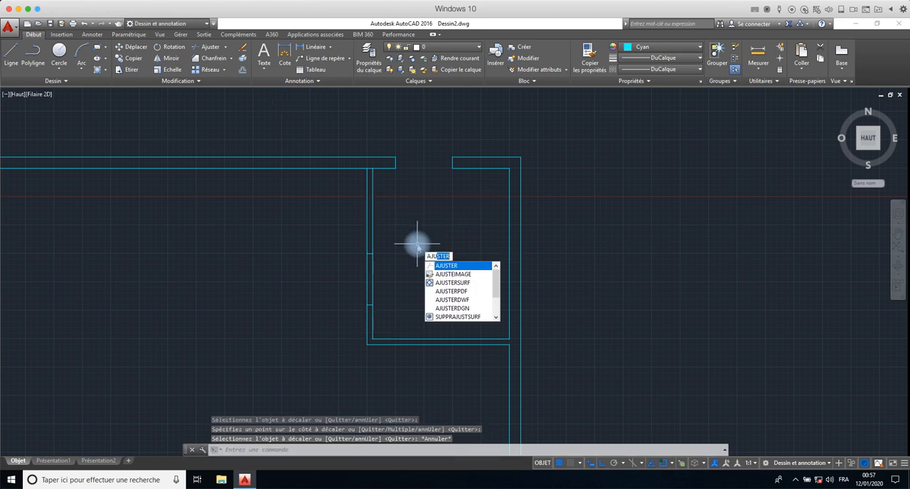
pyautogui.press('Return')
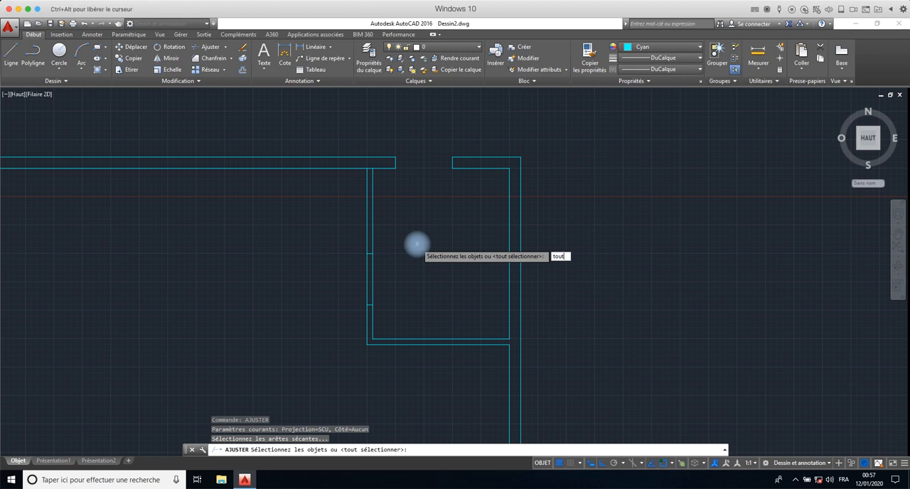
pyautogui.write('tout')
pyautogui.press('Return')
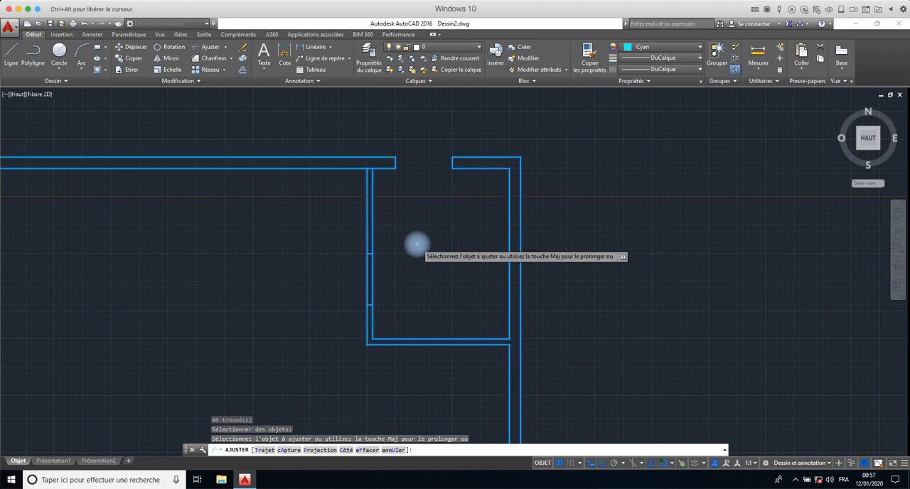
pyautogui.click(390, 272)
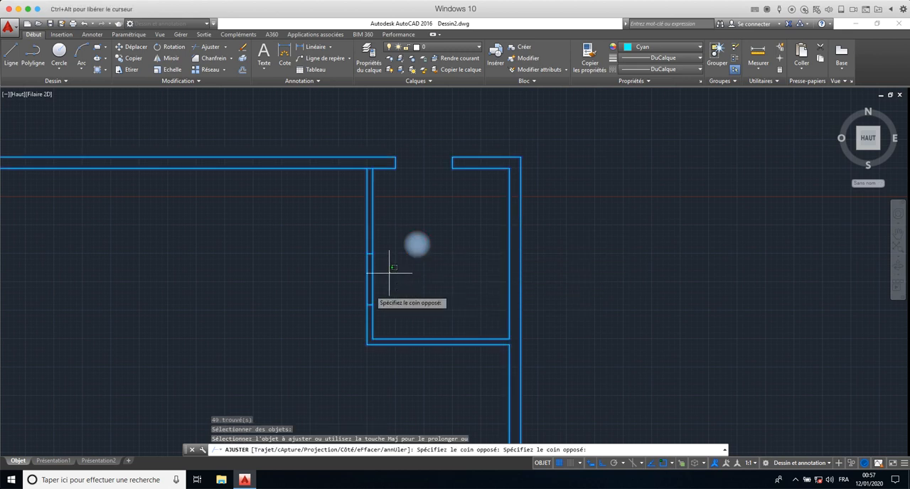
pyautogui.click(357, 291)
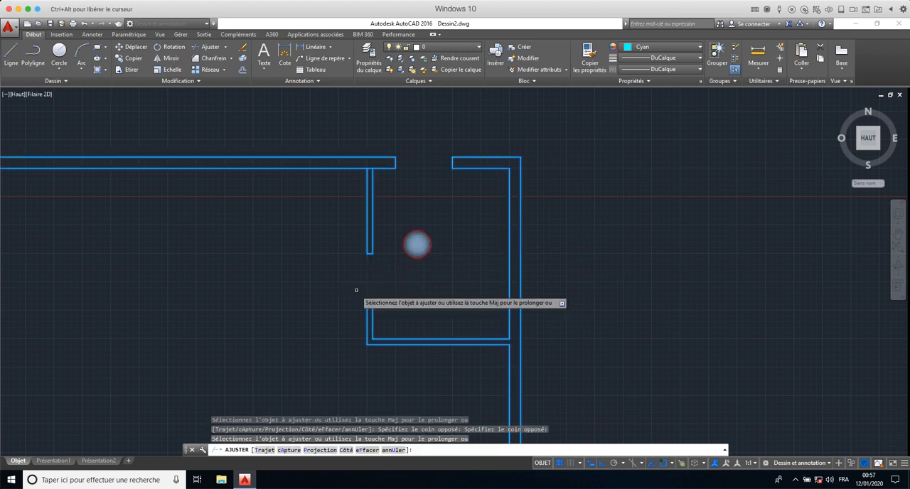
# - End the trimming and erase the short line at the upper end of the vertical partition, at the top wall
pyautogui.click(370, 168)
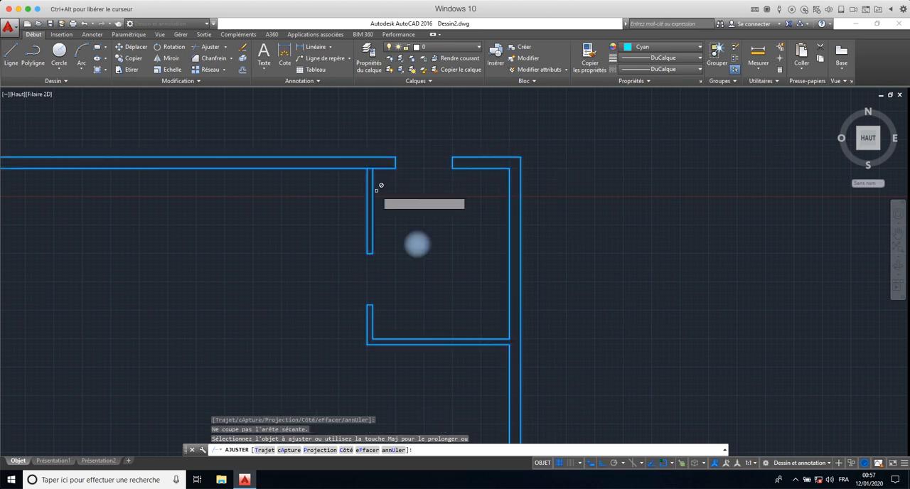
pyautogui.press('Escape')
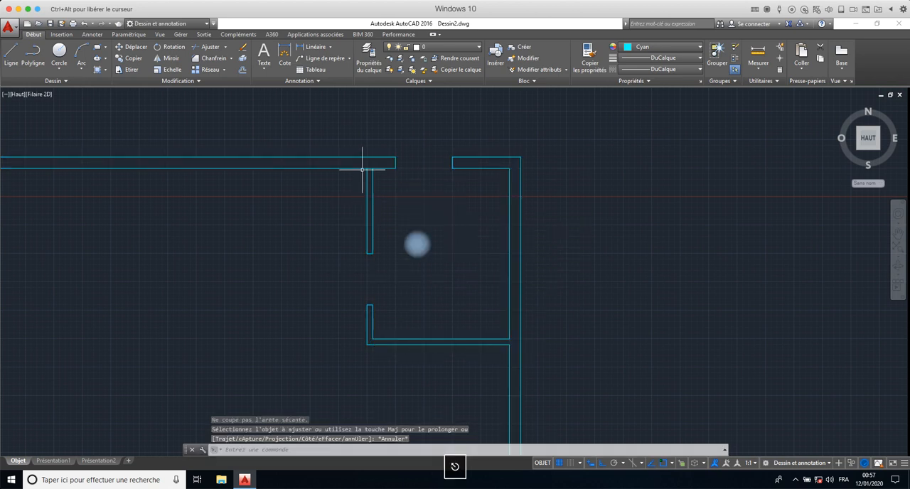
pyautogui.click(370, 168)
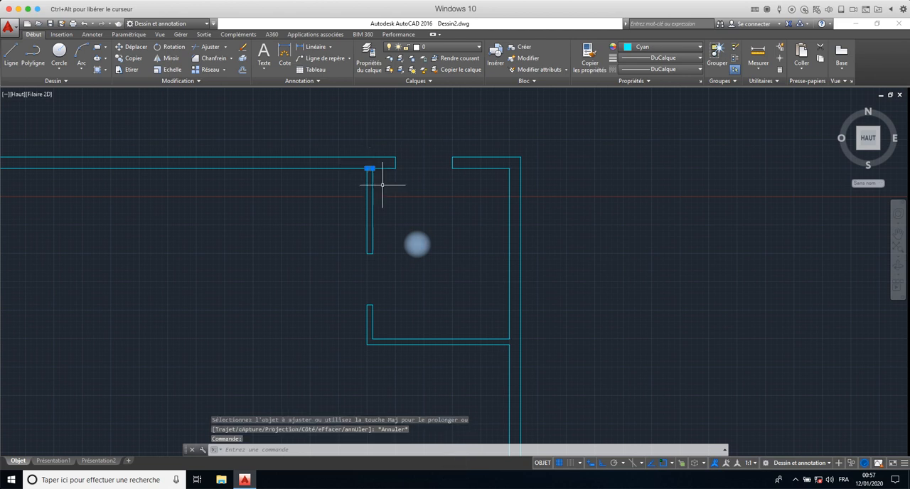
pyautogui.click(241, 48)
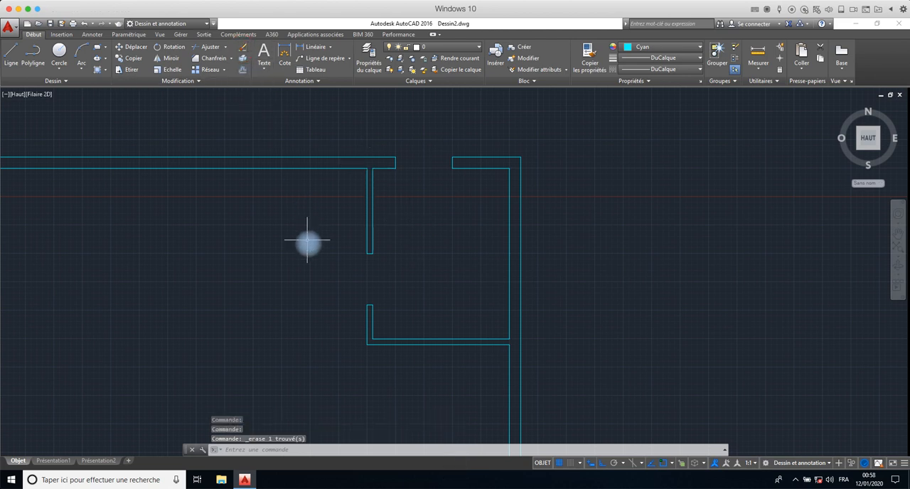
# - Examine the partitioned corner room with its openings and its place within the whole plan
pyautogui.scroll(-5, 309, 241)
pyautogui.moveTo(308, 241); pyautogui.dragTo(370, 209, button='middle')
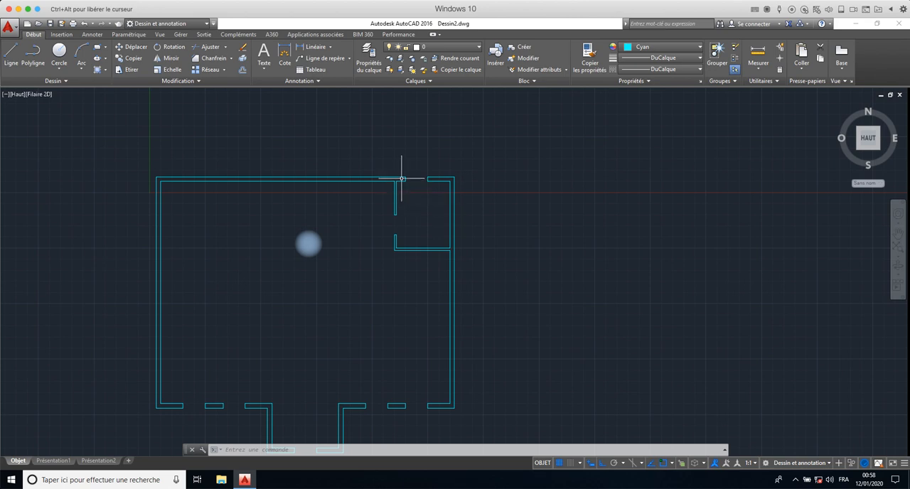
pyautogui.scroll(6, 423, 179)
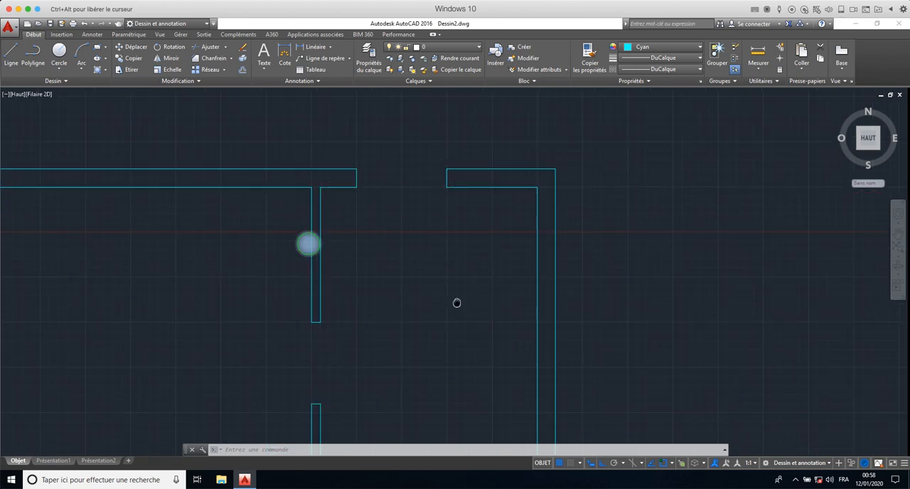
pyautogui.moveTo(456, 302); pyautogui.dragTo(460, 230, button='middle')
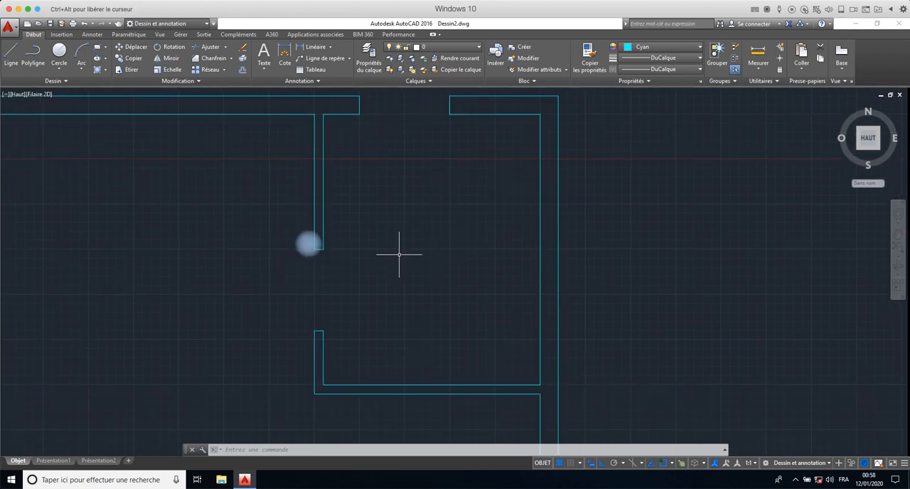
pyautogui.scroll(-4, 436, 328)
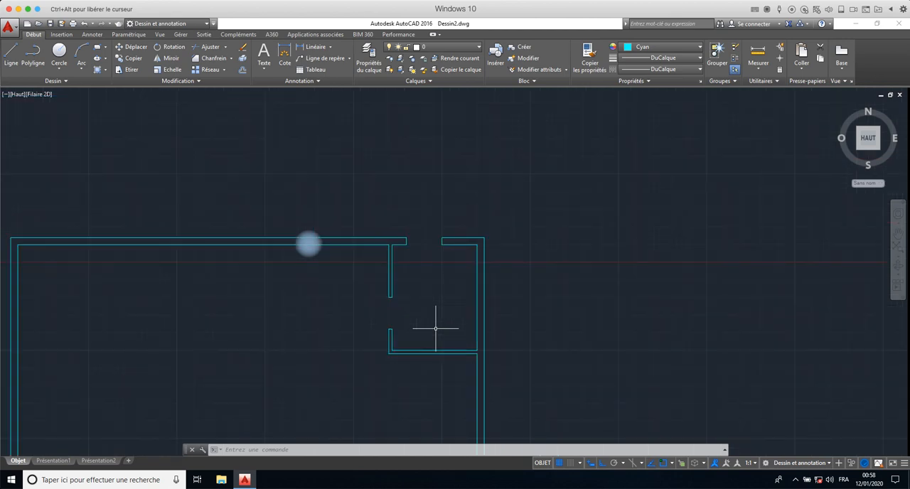
pyautogui.moveTo(428, 324)
pyautogui.mouseDown(button='middle')
pyautogui.moveTo(616, 232)
pyautogui.moveTo(512, 248)
pyautogui.mouseUp(button='middle')
pyautogui.scroll(2, 476, 231)
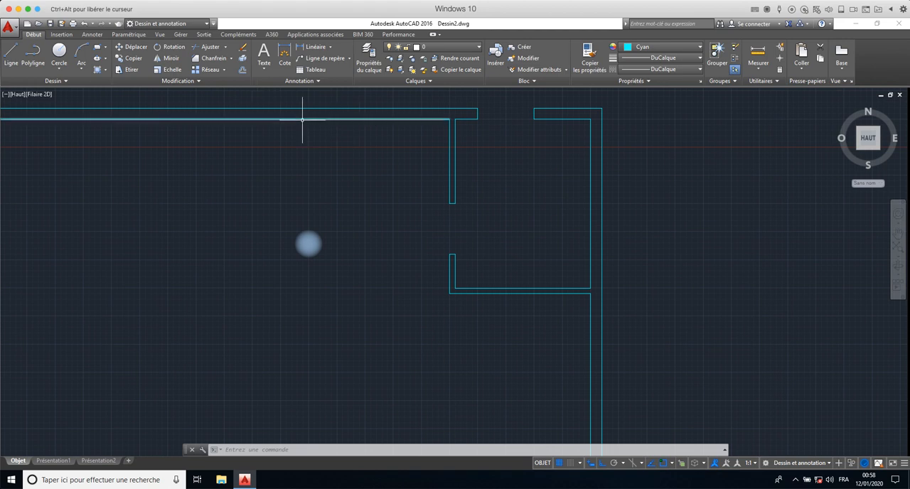
pyautogui.scroll(-4, 342, 238)
pyautogui.moveTo(342, 237); pyautogui.dragTo(338, 184, button='middle')
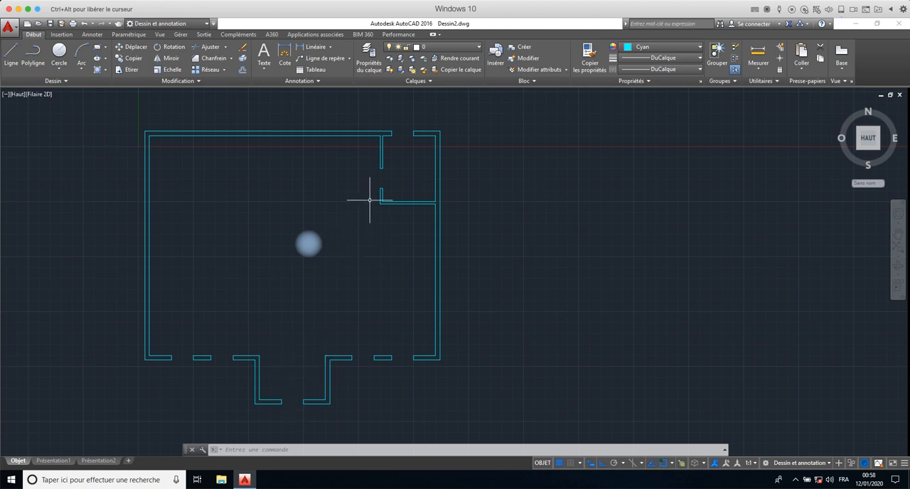
pyautogui.click(414, 198)
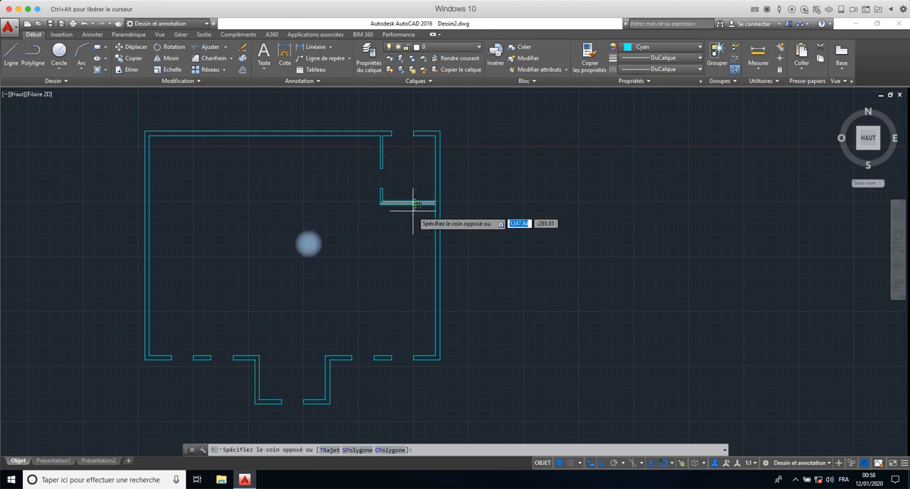
pyautogui.press('Escape')
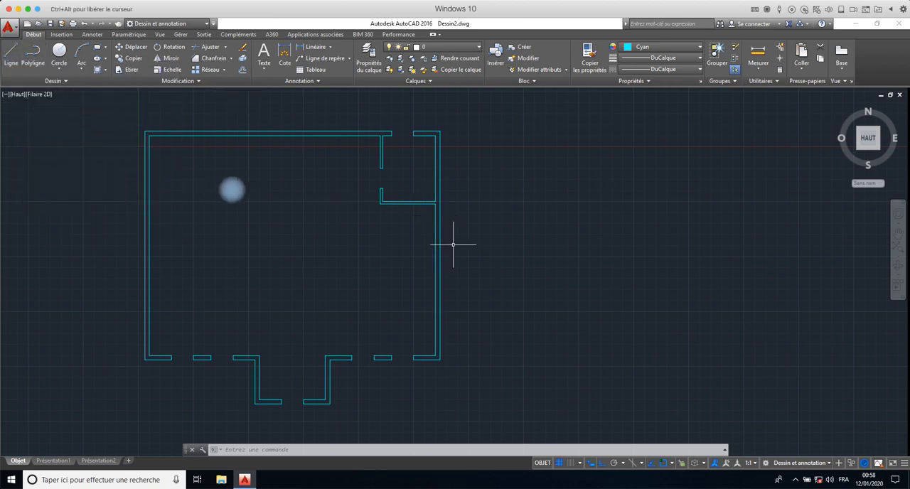
pyautogui.click(242, 69)
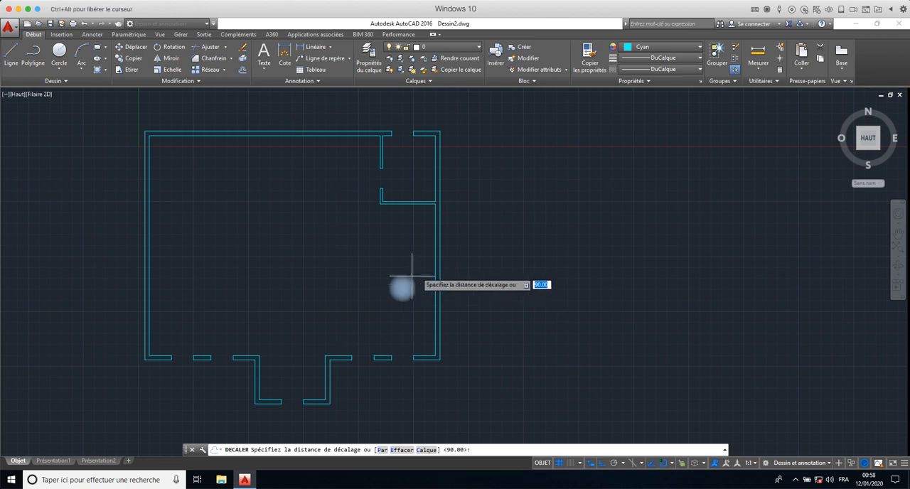
pyautogui.click(458, 255)
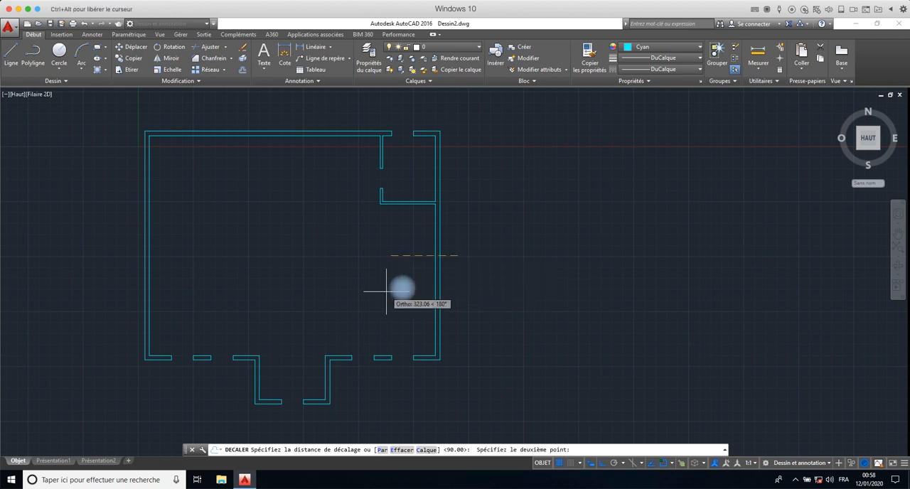
pyautogui.press('Escape')
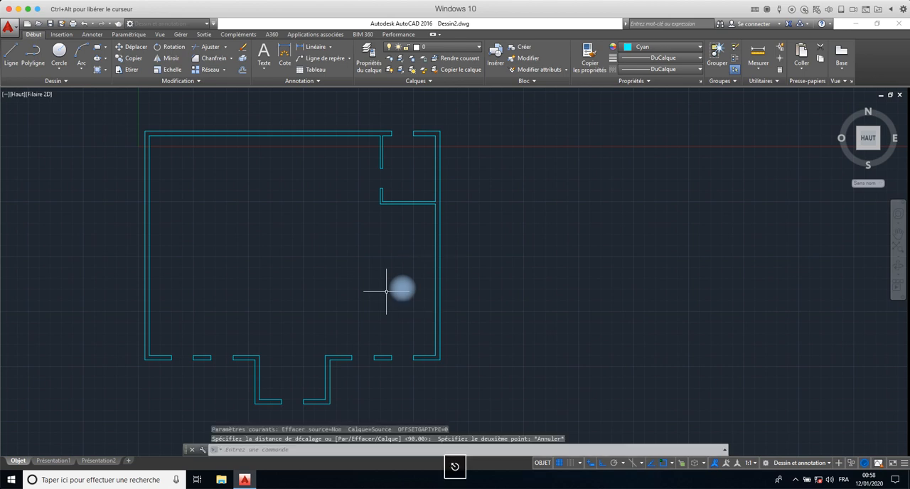
# - Start a new offset and enter its distance
pyautogui.click(243, 70)
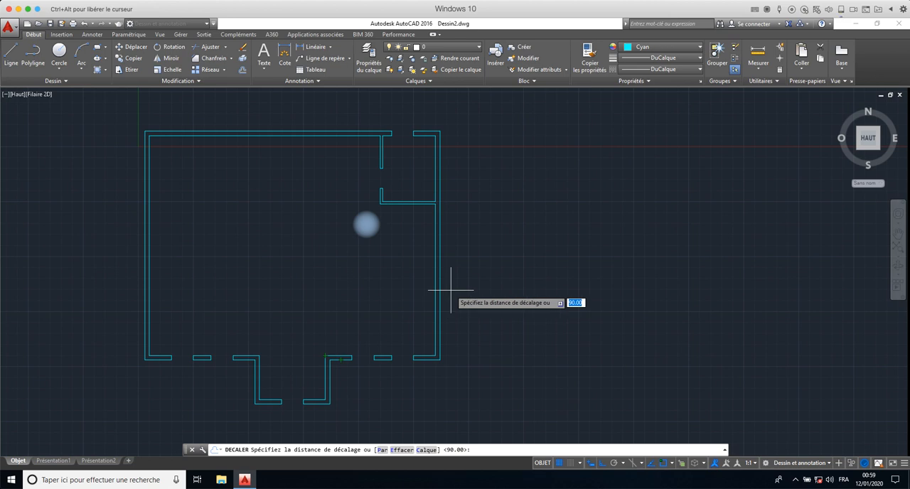
pyautogui.write('2')
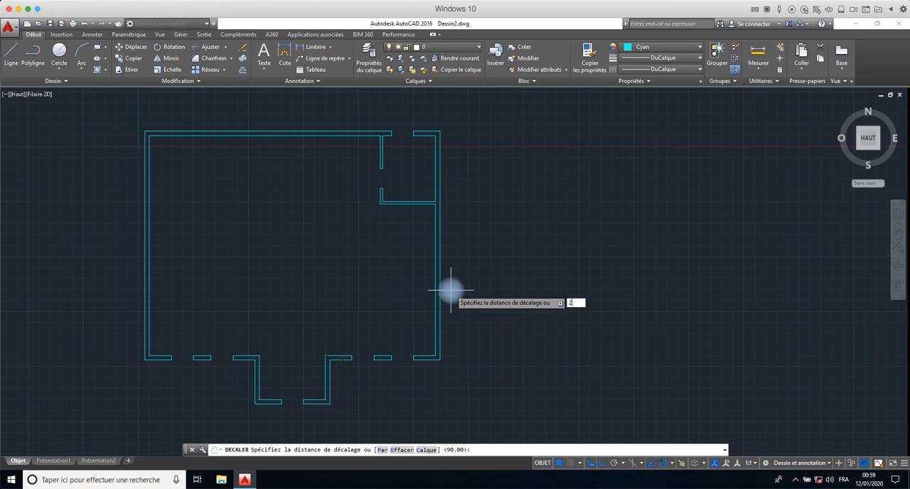
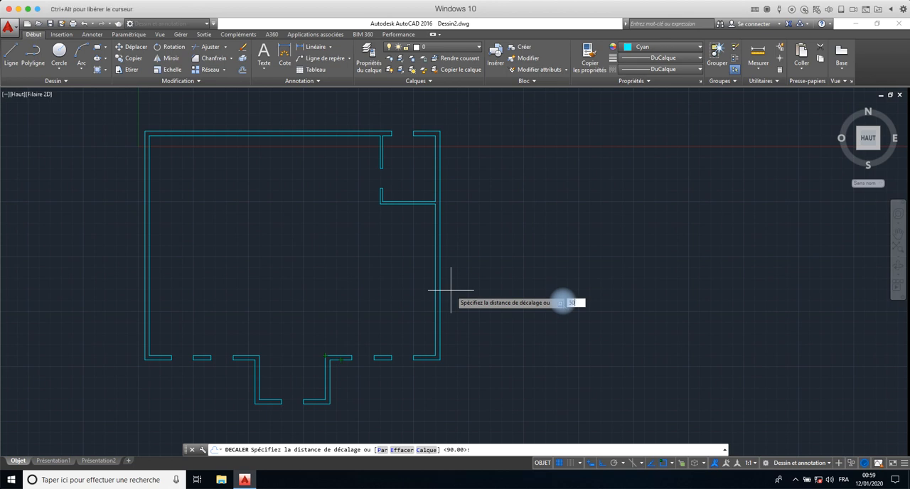
# - Offset the inner and outer lines of the right exterior wall by 500 toward the inside of the plan
pyautogui.press('Return')
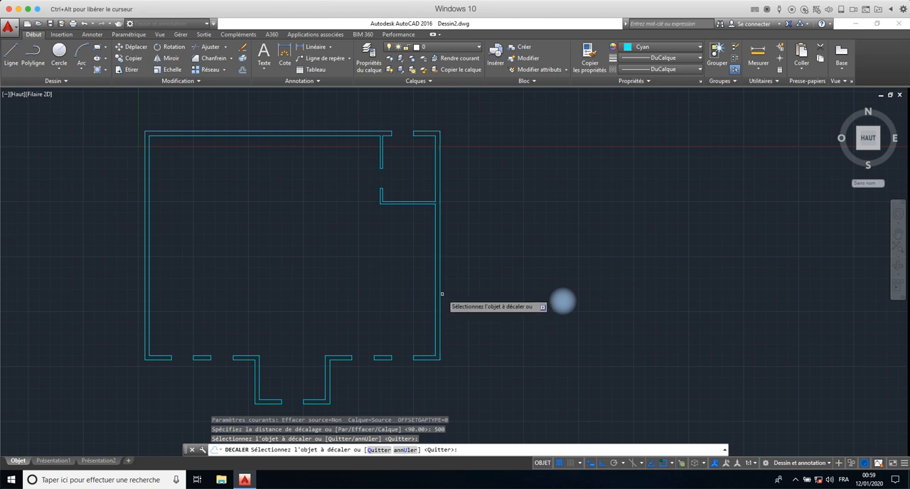
pyautogui.click(463, 292)
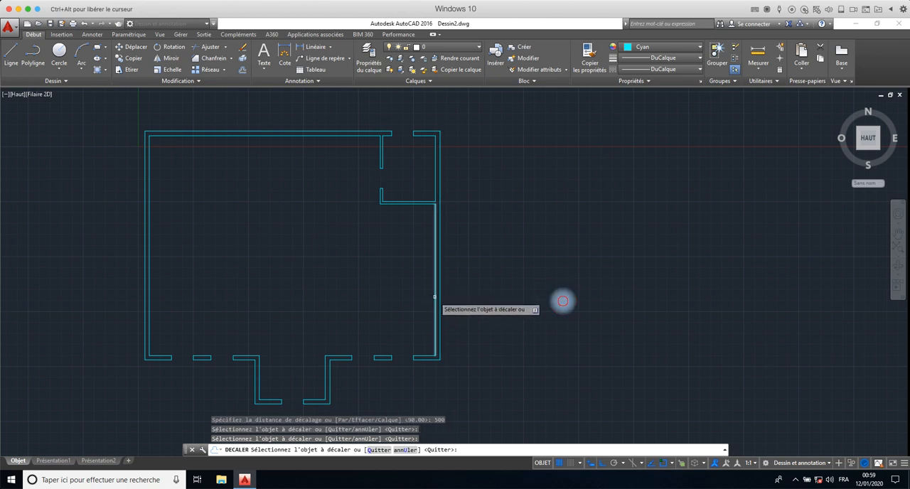
pyautogui.click(433, 296)
pyautogui.click(400, 295)
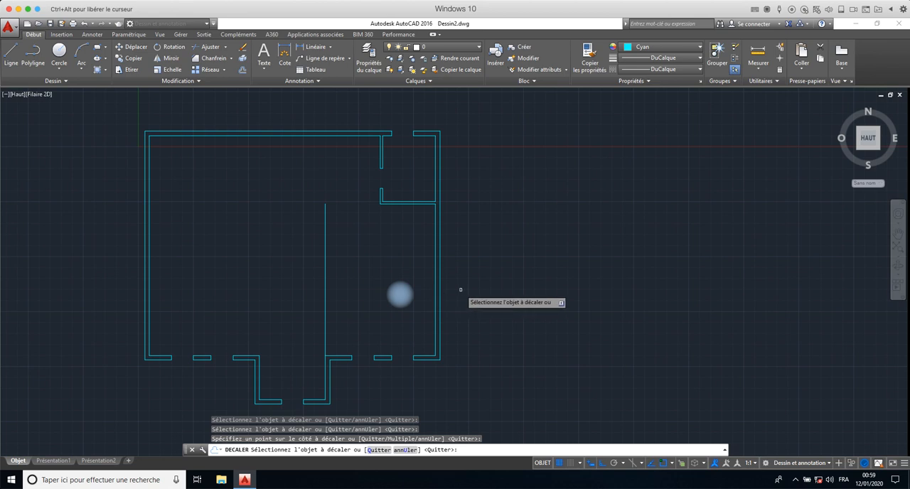
pyautogui.click(430, 296)
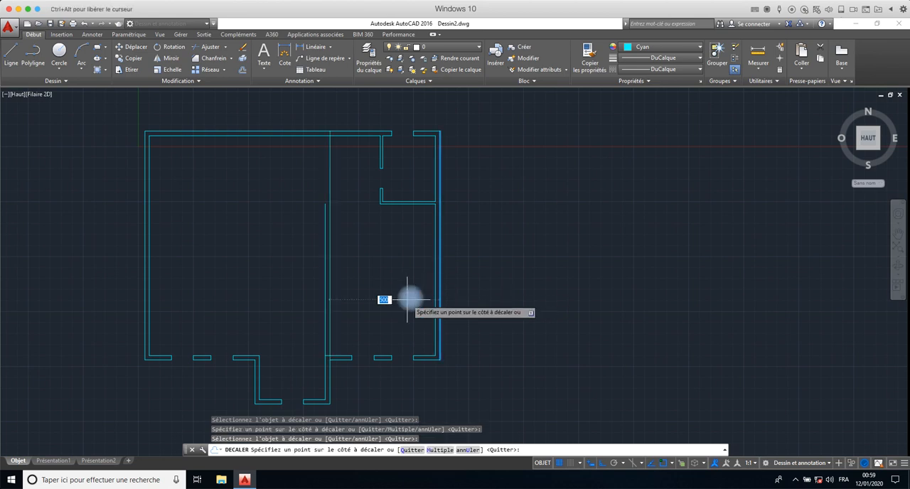
pyautogui.click(409, 299)
pyautogui.rightClick(556, 290)
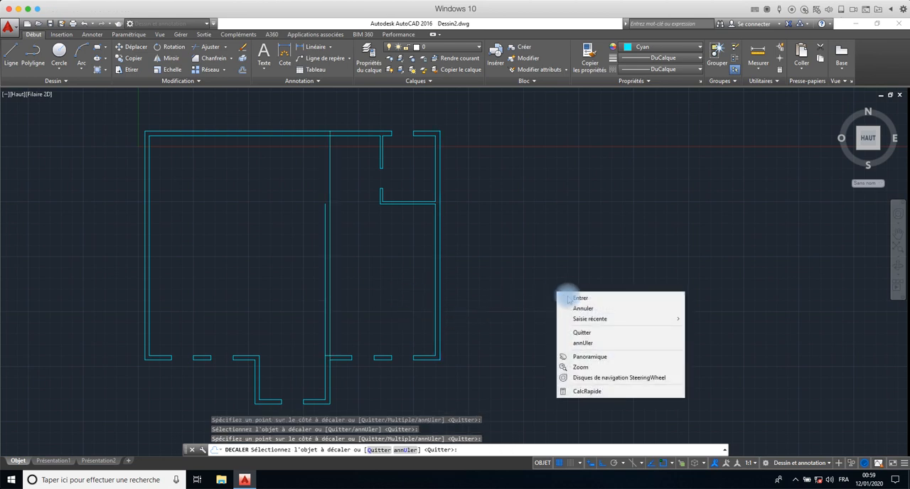
pyautogui.click(563, 298)
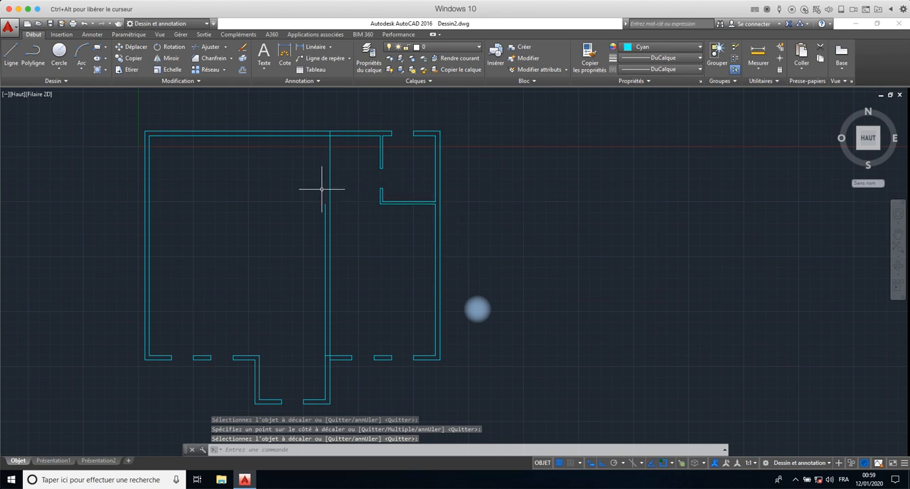
pyautogui.scroll(4, 326, 185)
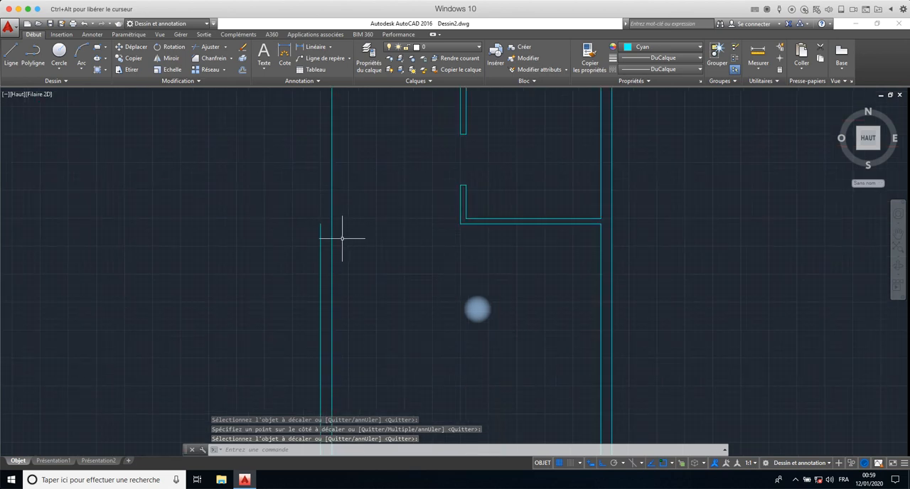
pyautogui.press('Return')
pyautogui.click(320, 237)
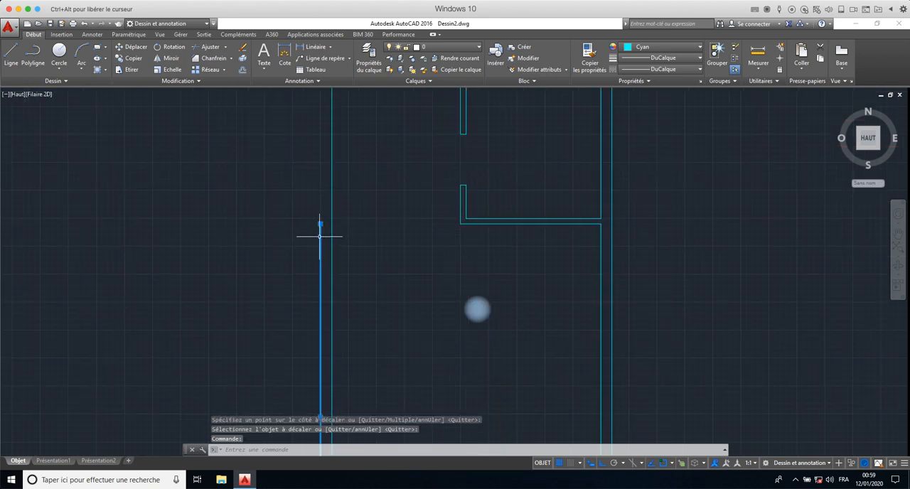
pyautogui.click(477, 309)
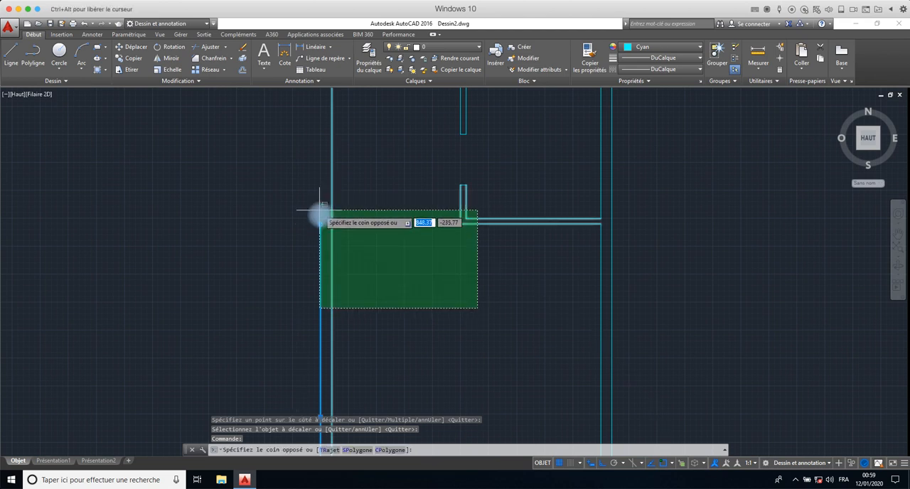
pyautogui.click(320, 212)
pyautogui.press('Escape')
# - Stretch the upper end of the shorter offset wall line vertically upward, past the level of the horizontal partition
pyautogui.click(320, 220)
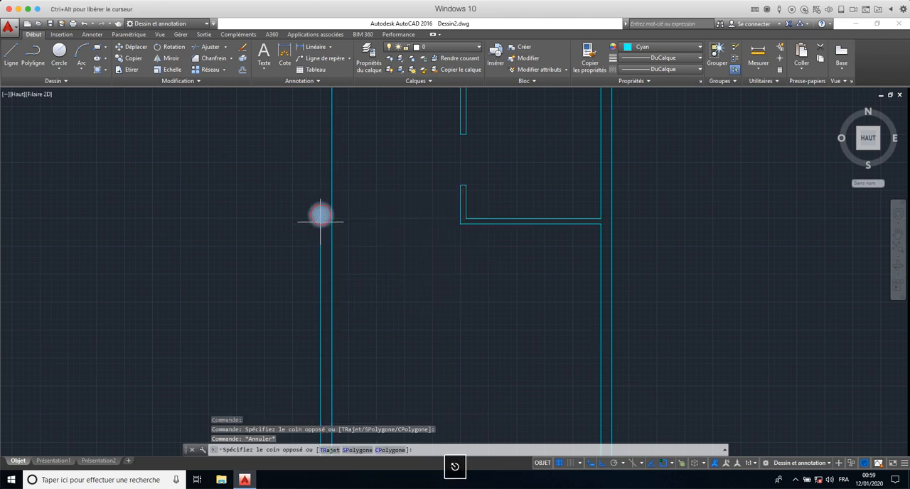
pyautogui.click(318, 249)
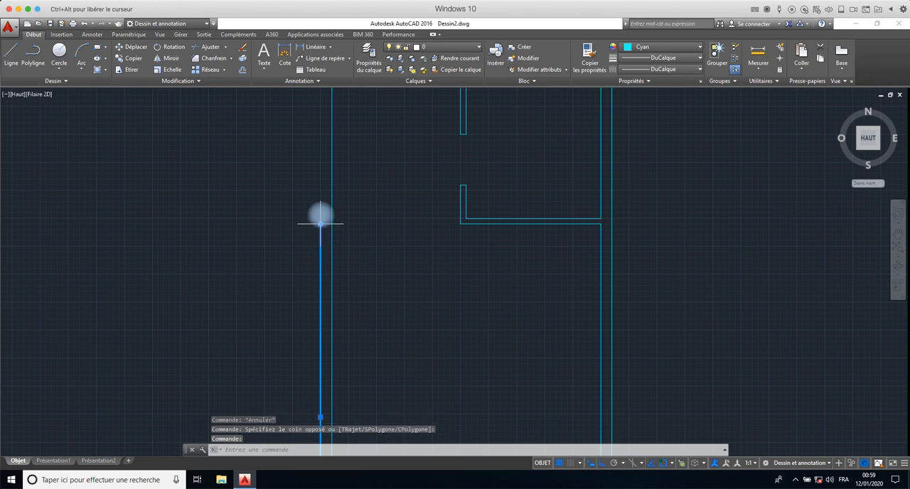
pyautogui.click(320, 224)
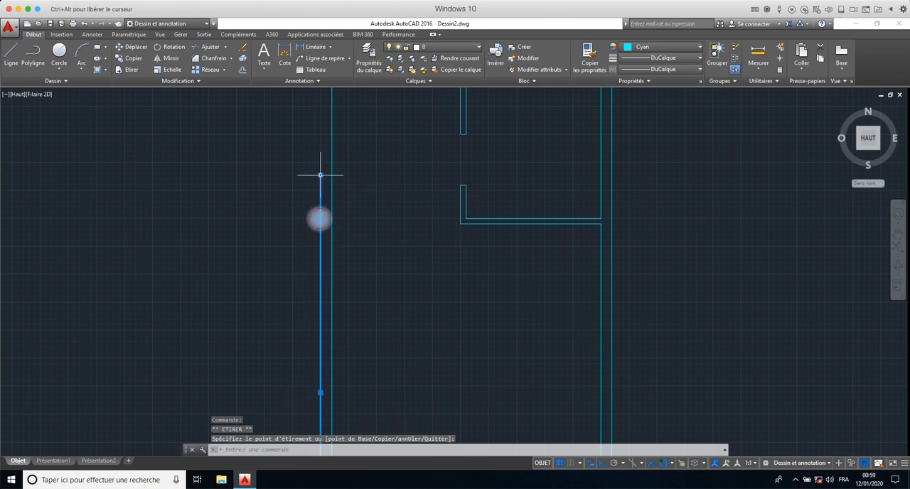
pyautogui.rightClick(345, 171)
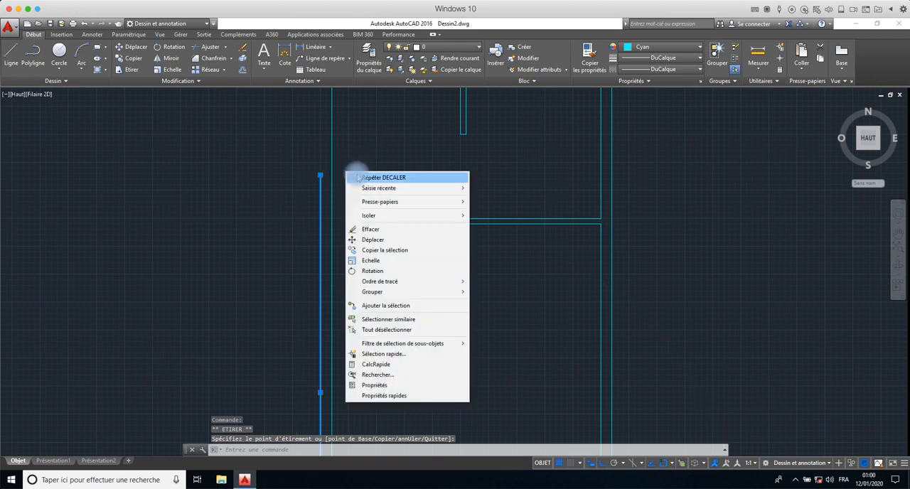
pyautogui.click(282, 191)
pyautogui.press('Escape')
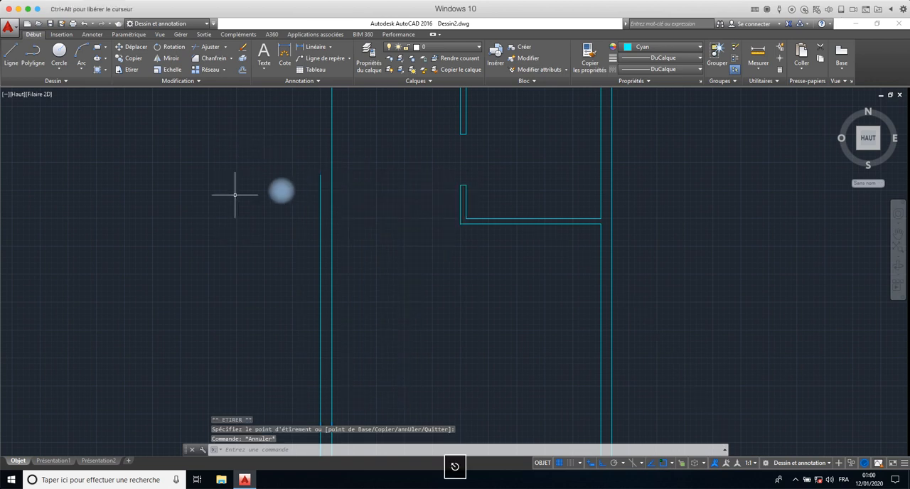
pyautogui.click(234, 194)
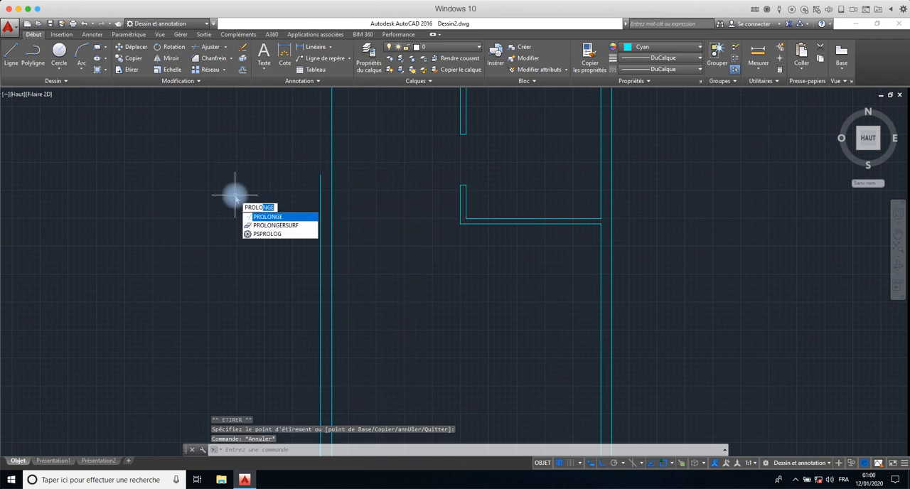
pyautogui.click(262, 216)
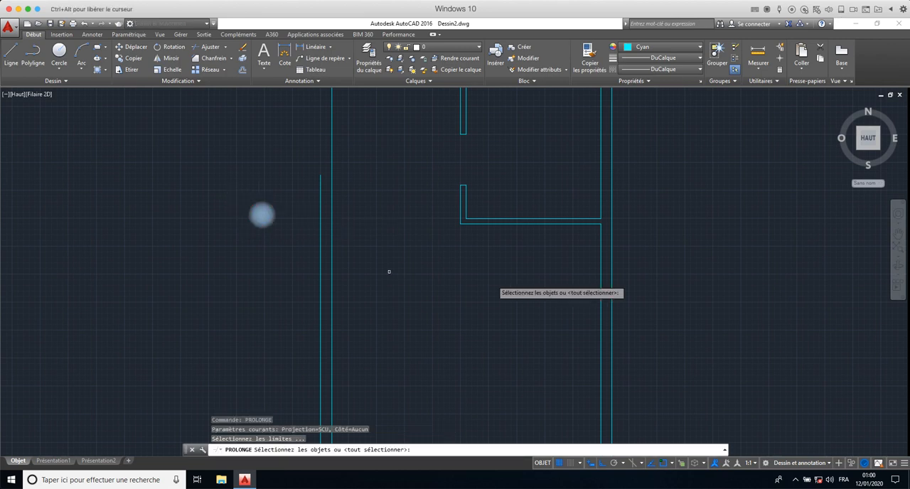
pyautogui.write('tout')
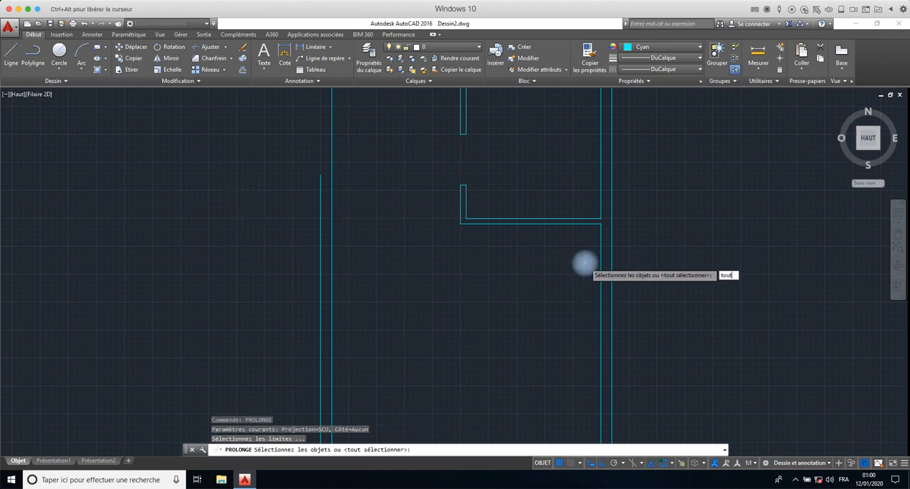
pyautogui.rightClick(585, 263)
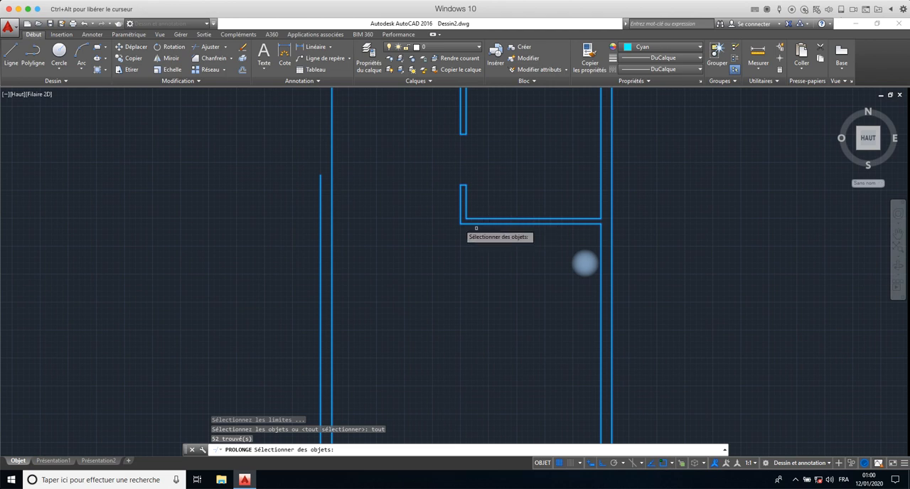
pyautogui.press('Escape')
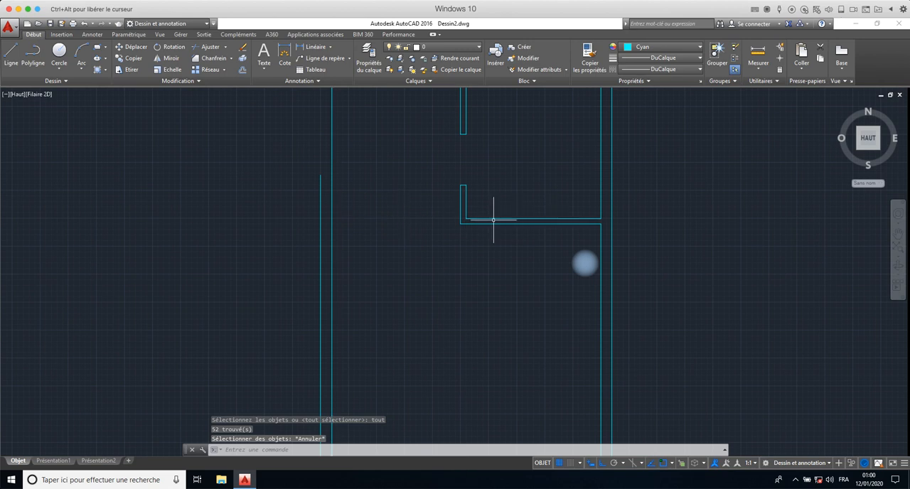
pyautogui.click(581, 197)
pyautogui.click(540, 246)
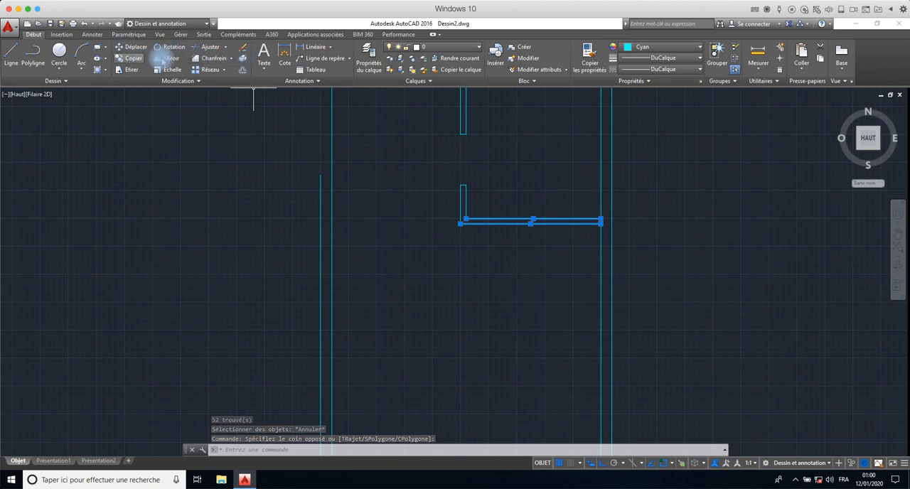
pyautogui.press('Escape')
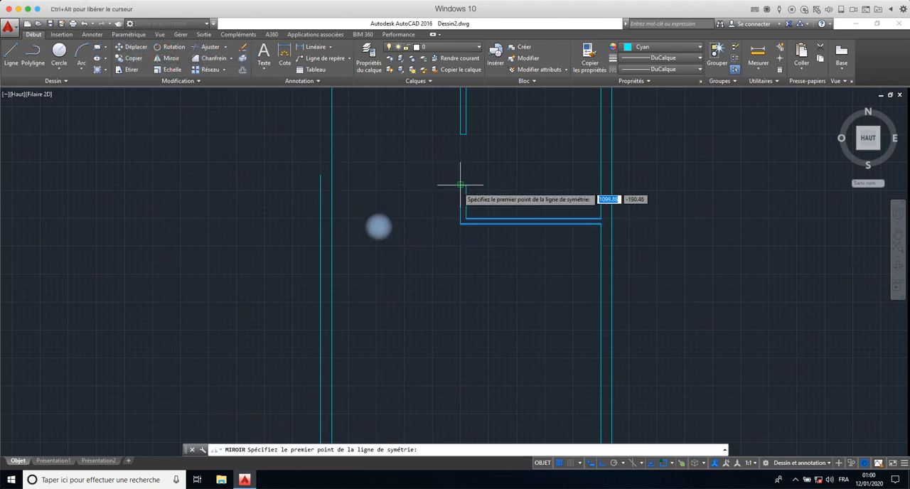
pyautogui.click(459, 187)
pyautogui.click(462, 220)
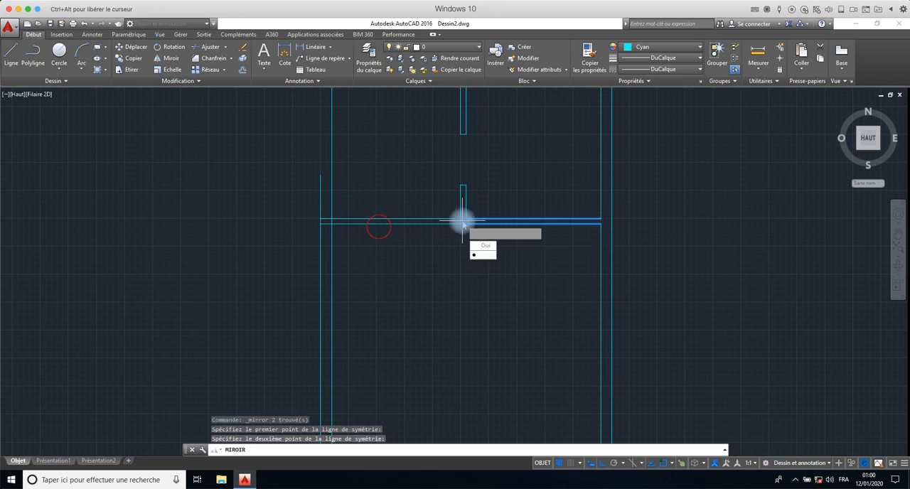
pyautogui.press('Escape')
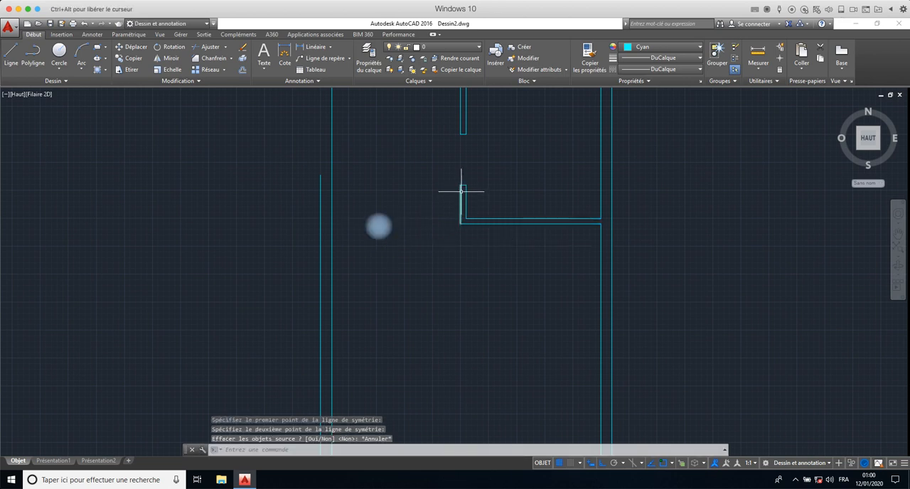
# - Mirror the two horizontal partition lines about the left face of the vertical partition, keeping the source lines
pyautogui.click(524, 207)
pyautogui.click(499, 241)
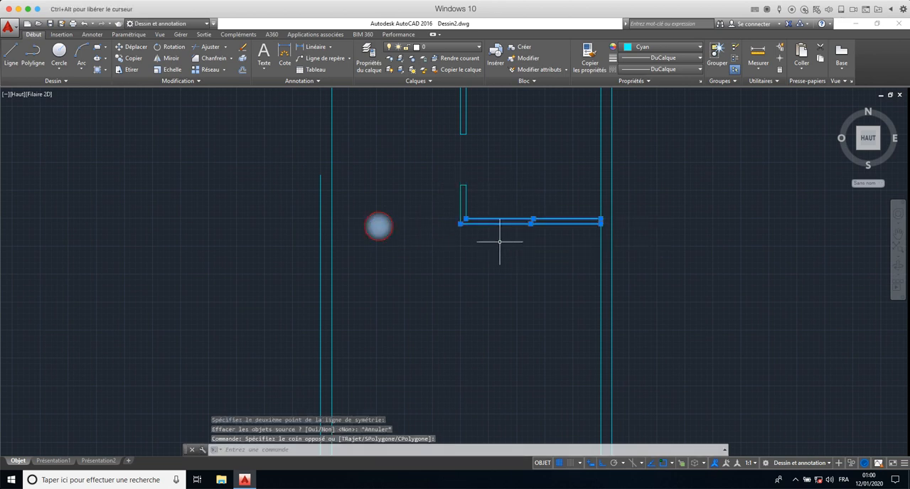
pyautogui.click(171, 57)
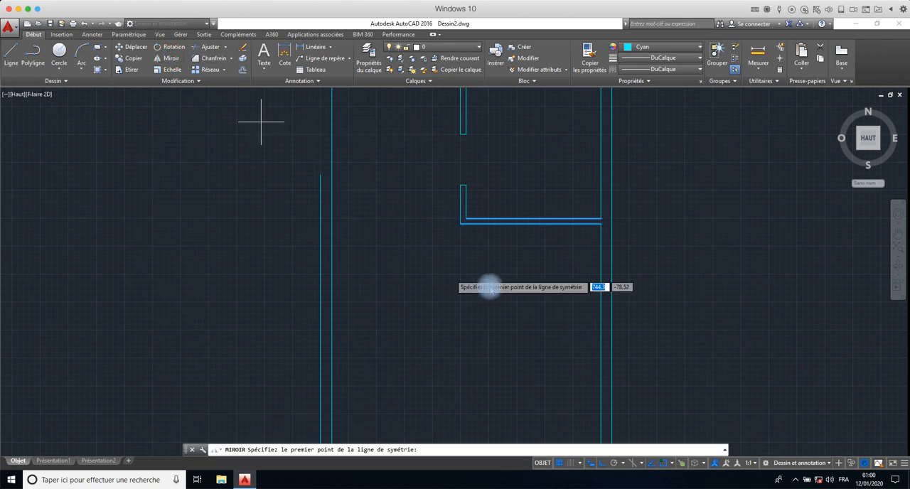
pyautogui.click(461, 224)
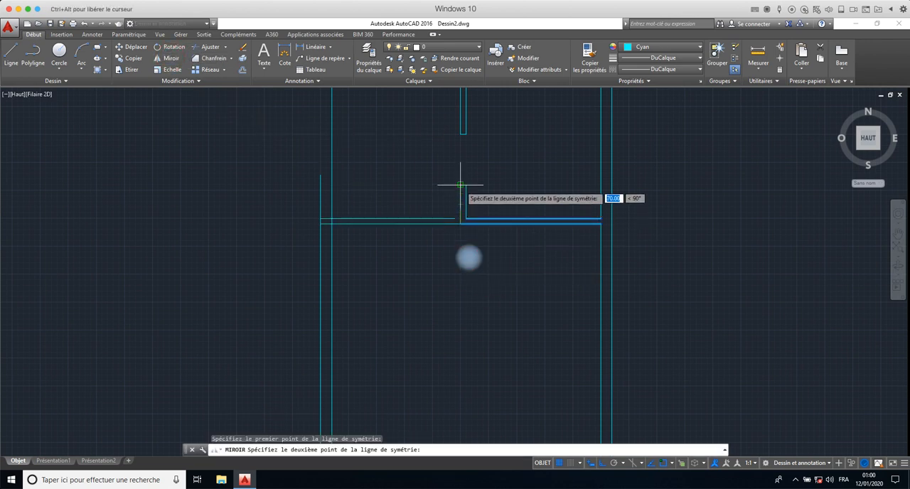
pyautogui.click(460, 183)
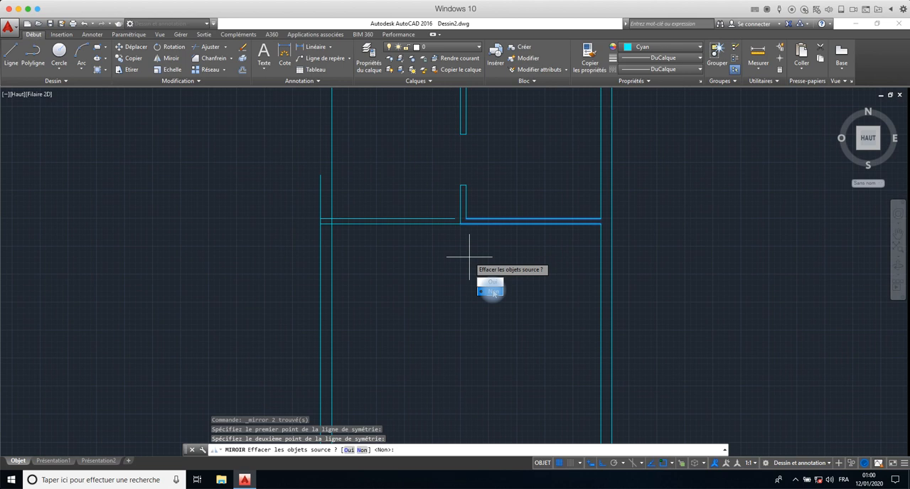
pyautogui.click(493, 292)
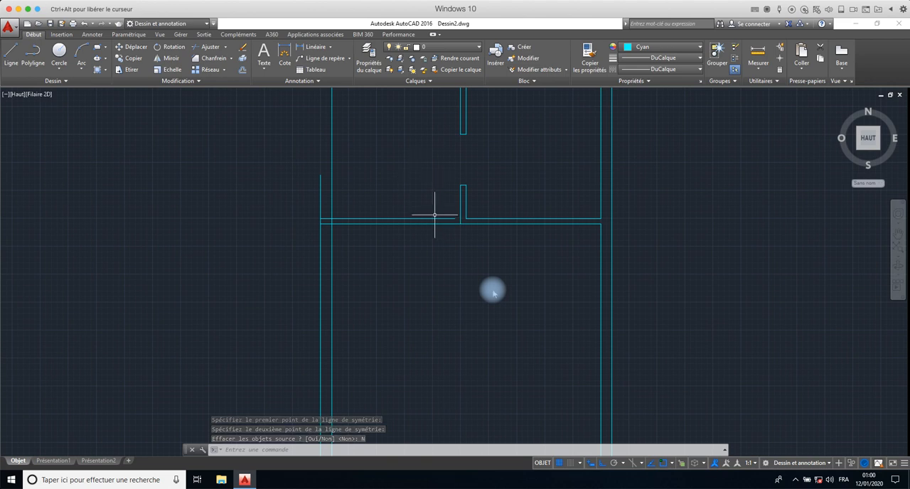
# - Extend the upper mirrored partition line to the left face of the vertical partition, using all objects as boundaries
pyautogui.write('pr')
pyautogui.press('Return')
pyautogui.write('tou')
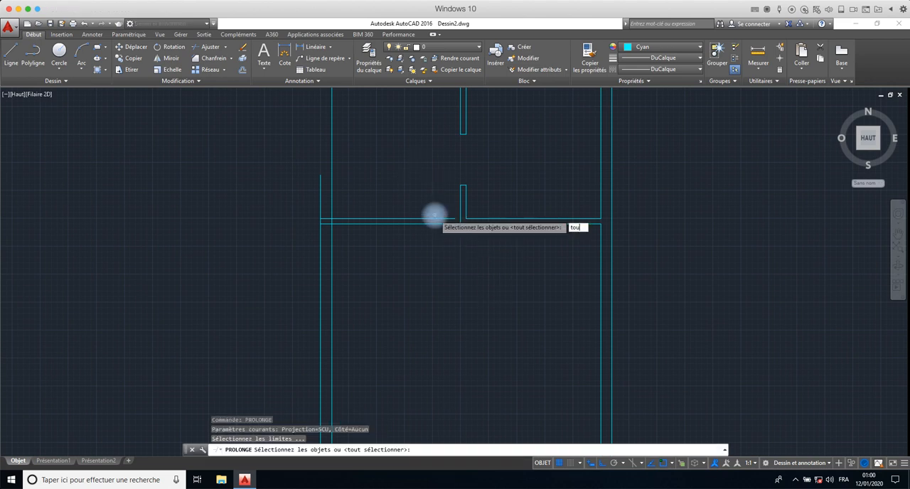
pyautogui.write('t')
pyautogui.press('Return')
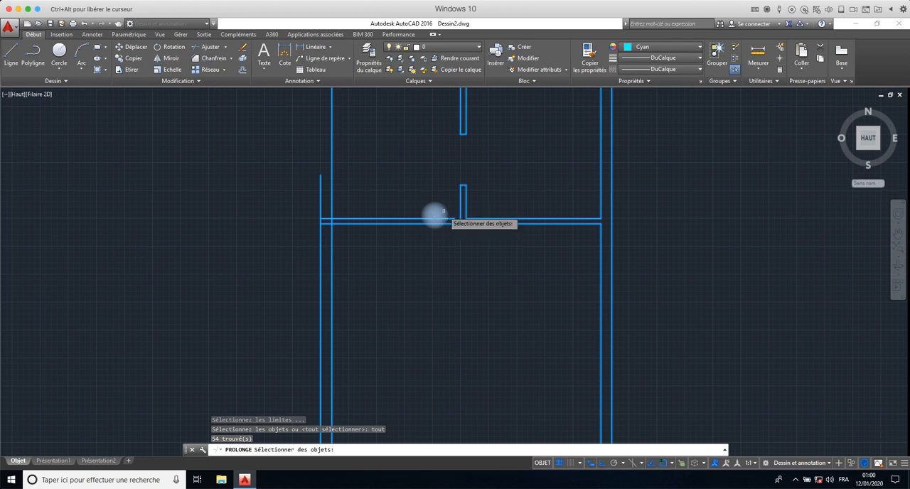
pyautogui.press('Return')
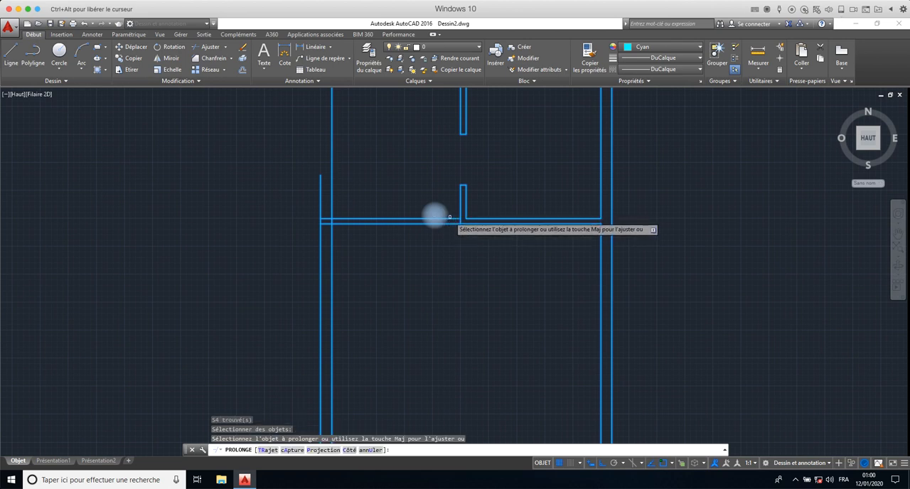
pyautogui.rightClick(425, 186)
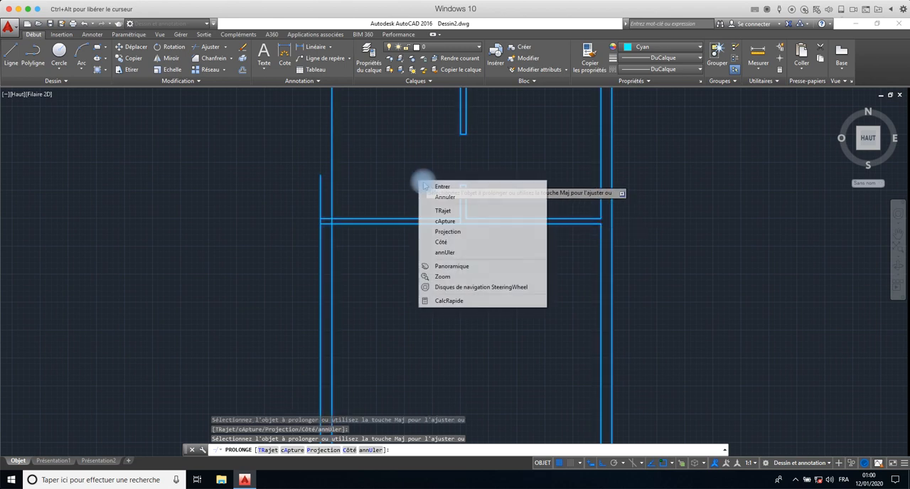
pyautogui.click(441, 186)
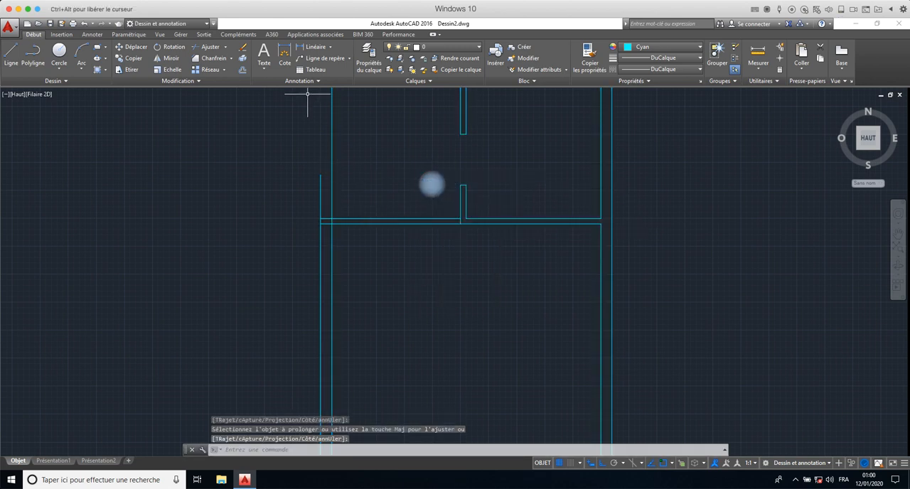
# - Trim the inner wall line's segment between the two horizontal partition lines, using all objects as cutting edges
pyautogui.click(308, 93)
pyautogui.write('e')
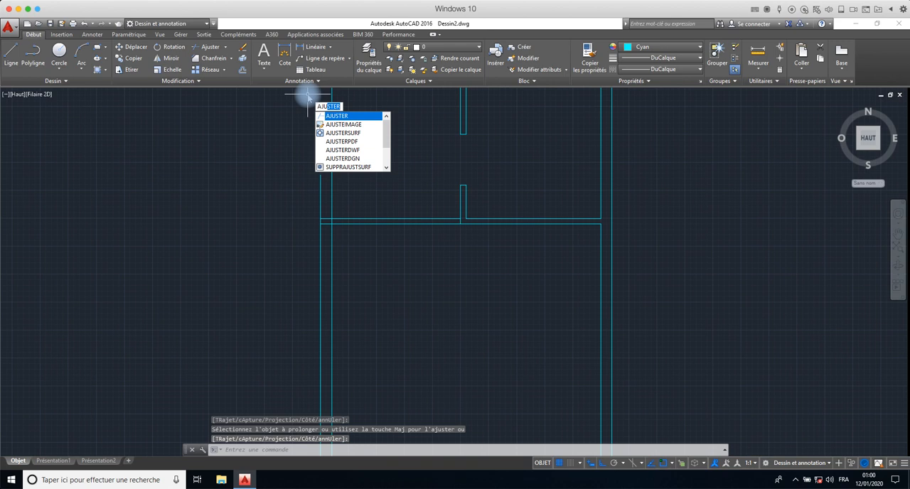
pyautogui.press('Return')
pyautogui.write('tout')
pyautogui.press('Return')
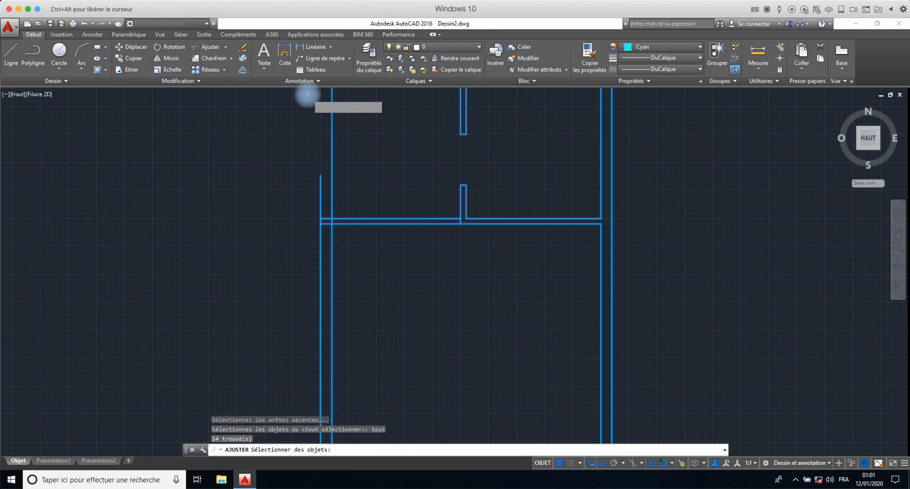
pyautogui.press('Return')
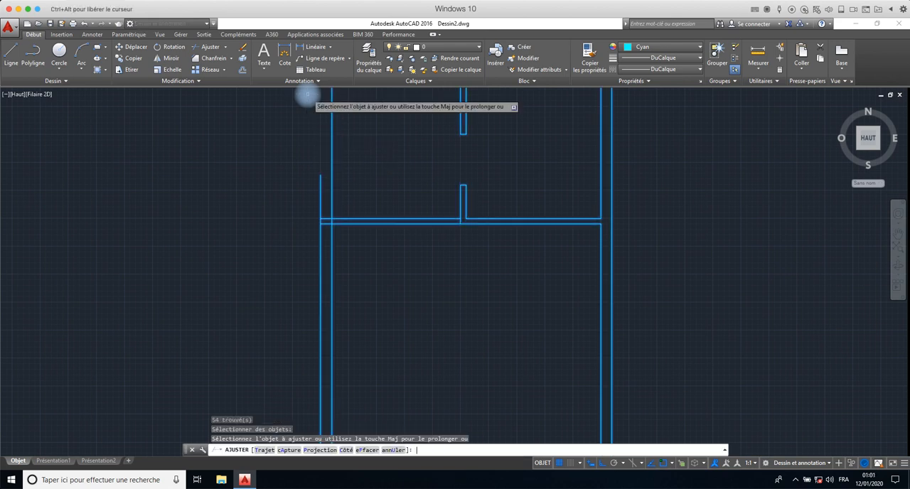
pyautogui.click(326, 221)
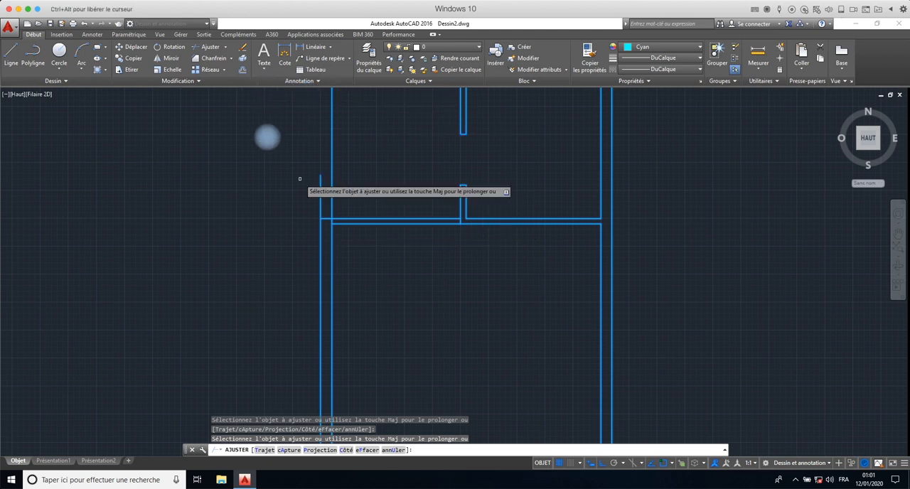
pyautogui.hotkey('ctrl', 'z')
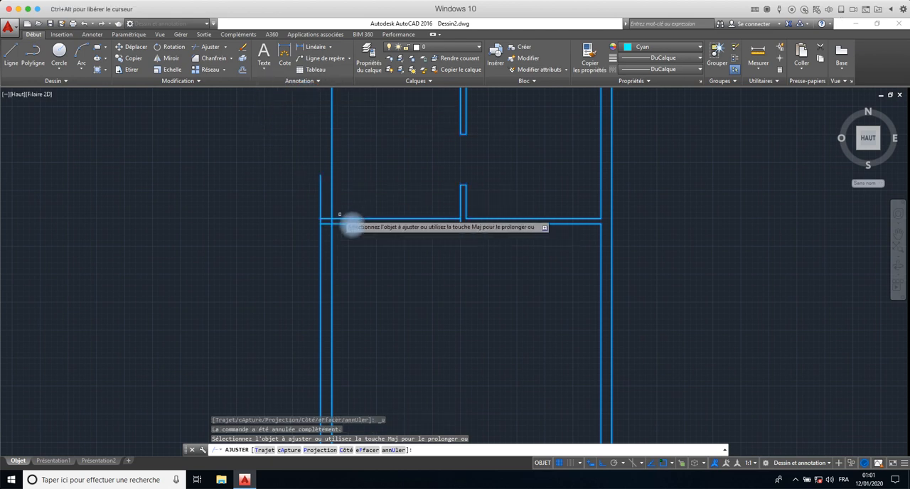
pyautogui.scroll(6, 331, 214)
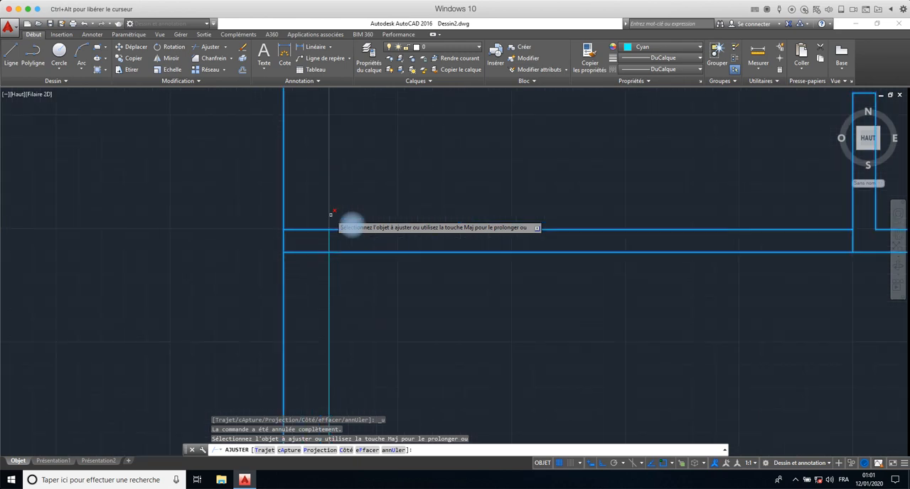
pyautogui.click(325, 256)
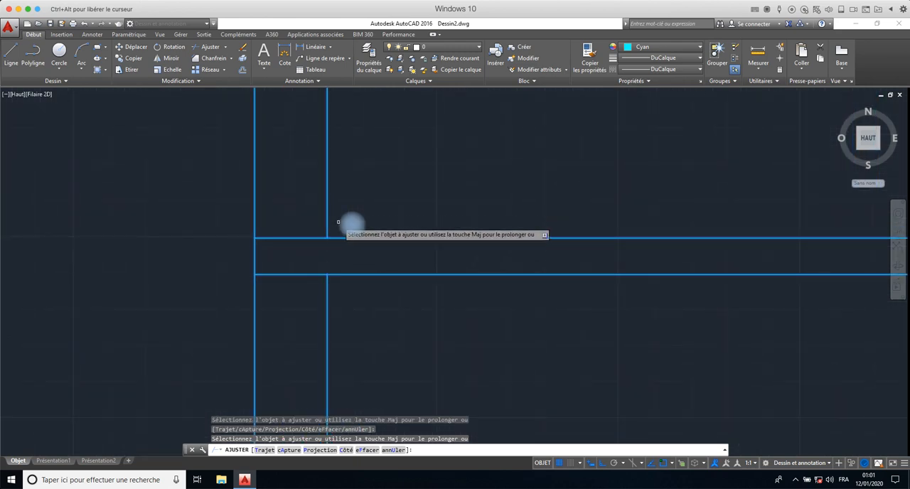
# - Trim both interior wall lines above the horizontal partition so they form a corner with it
pyautogui.click(360, 170)
pyautogui.click(196, 211)
pyautogui.scroll(-6, 195, 208)
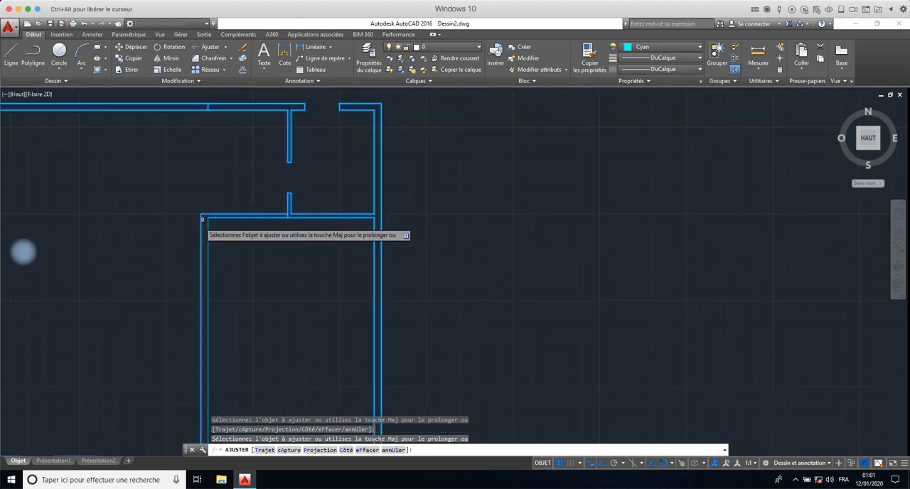
pyautogui.scroll(-2, 200, 222)
pyautogui.moveTo(194, 229); pyautogui.dragTo(411, 191, button='middle')
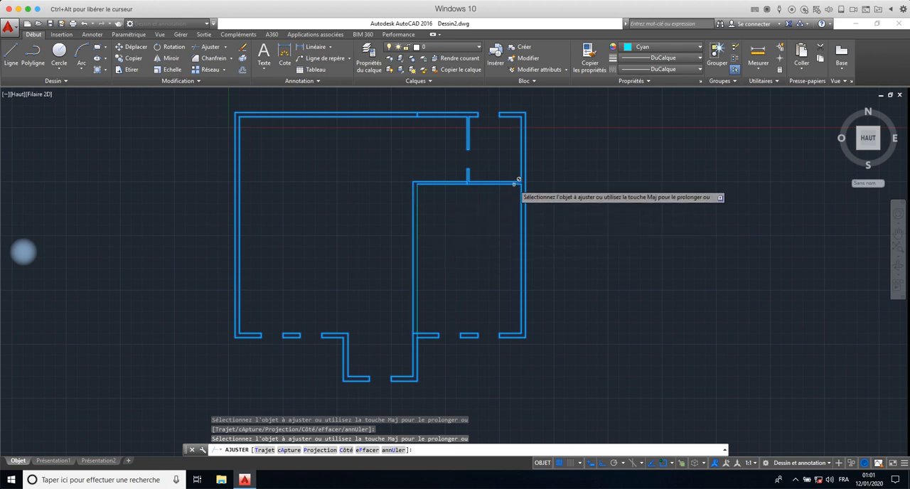
pyautogui.press('Escape')
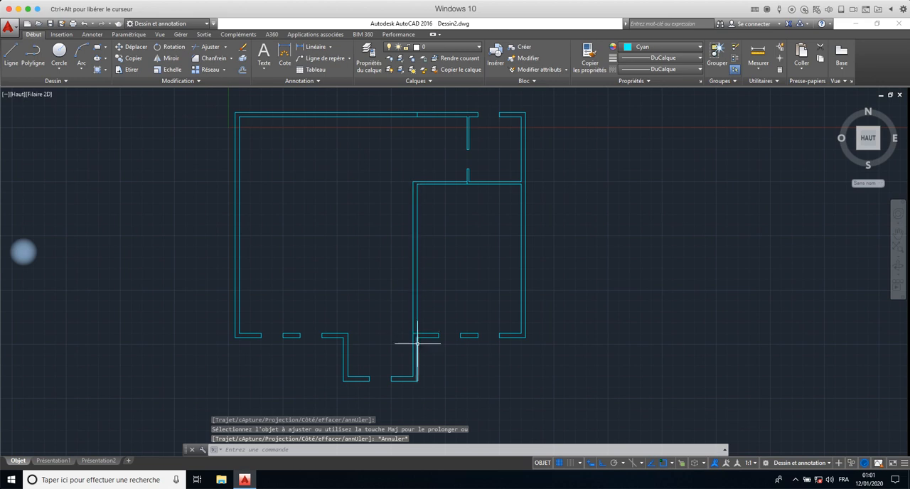
pyautogui.scroll(8, 416, 333)
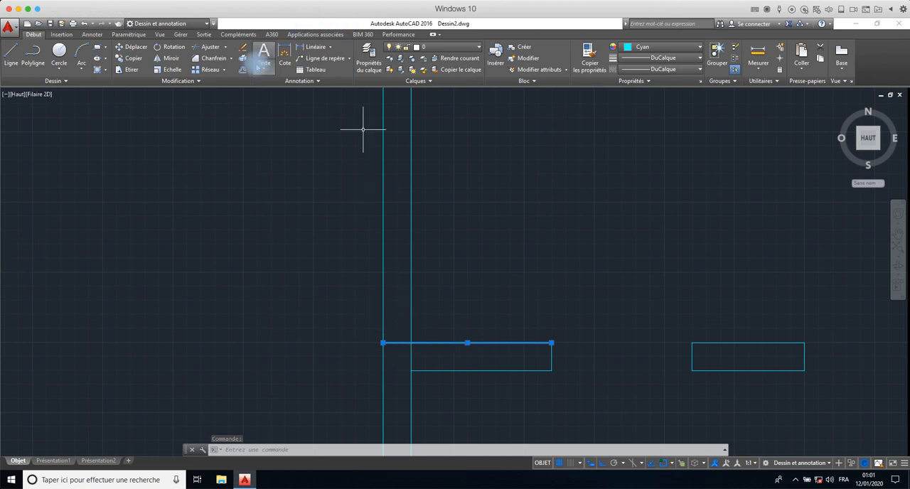
pyautogui.click(242, 69)
pyautogui.scroll(-4, 416, 178)
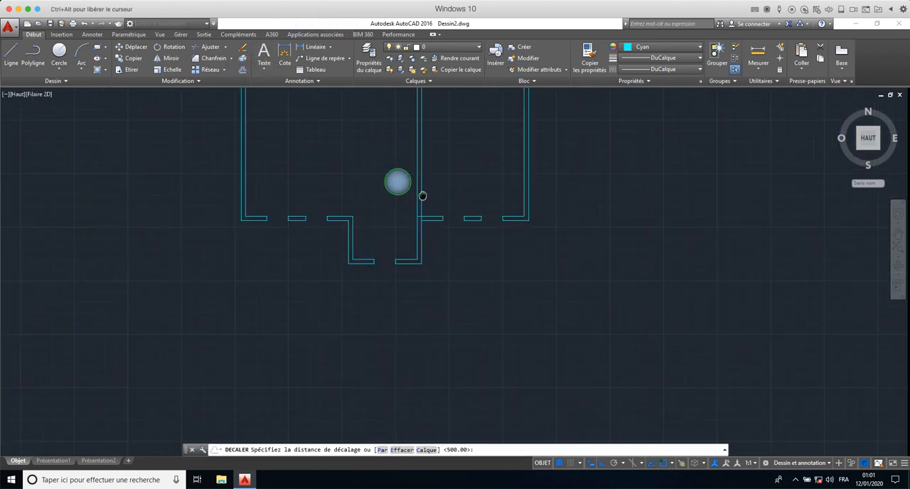
pyautogui.scroll(-2, 386, 149)
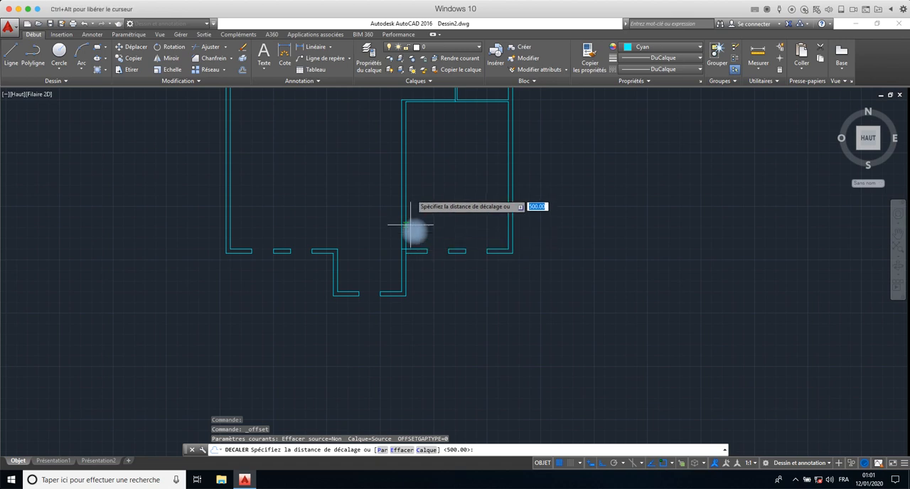
pyautogui.scroll(2, 413, 146)
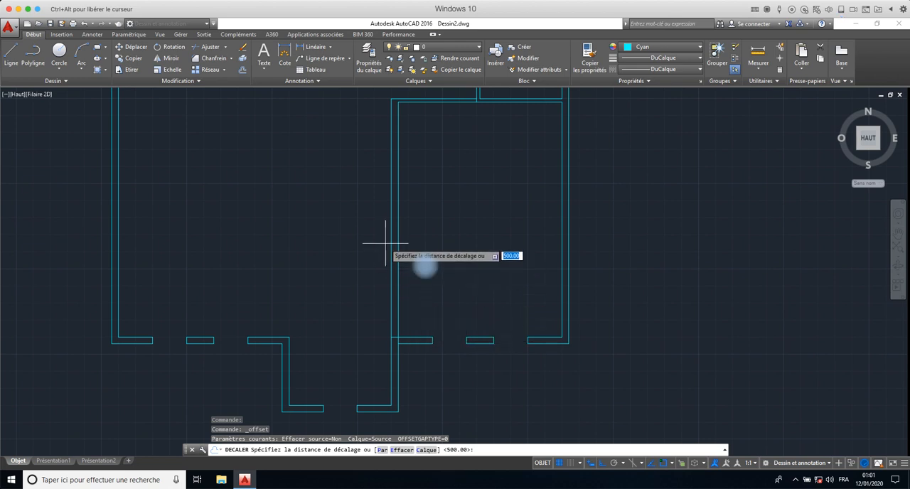
pyautogui.press('Escape')
# - Measure the interior wall's inside face from its upper inner corner down to the lower exterior wall
pyautogui.click(758, 57)
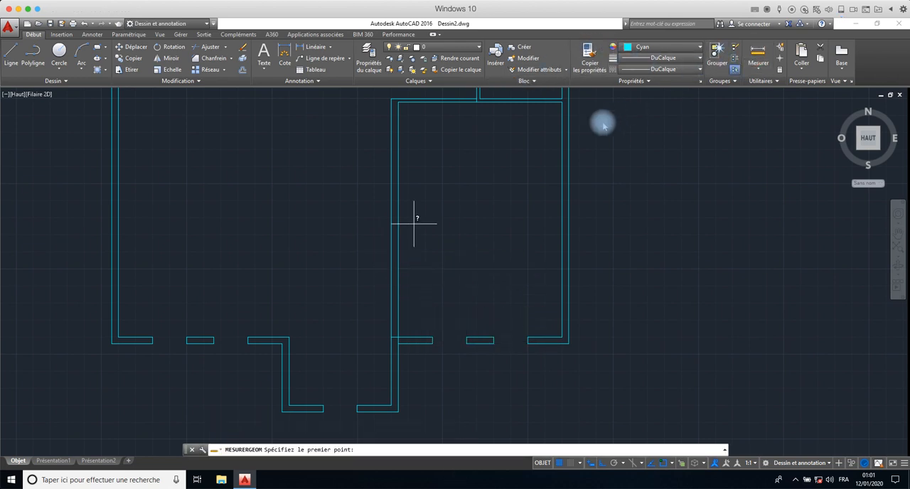
pyautogui.click(398, 102)
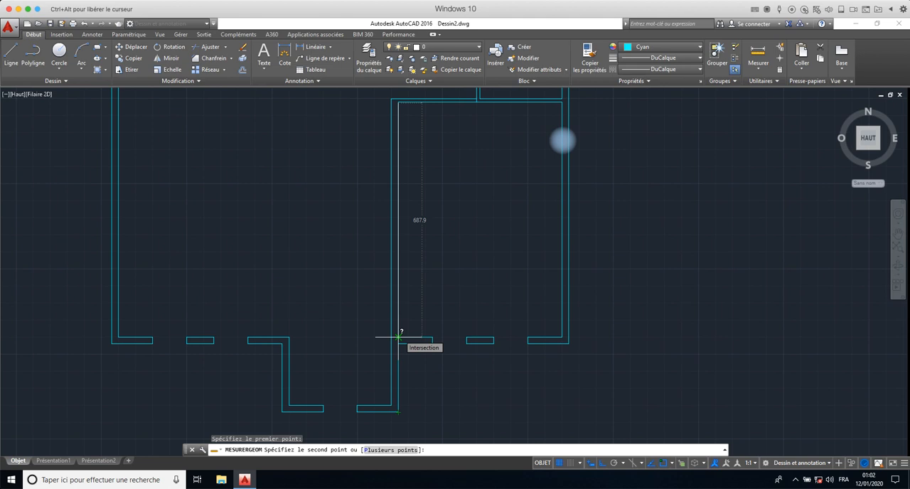
pyautogui.press('Escape')
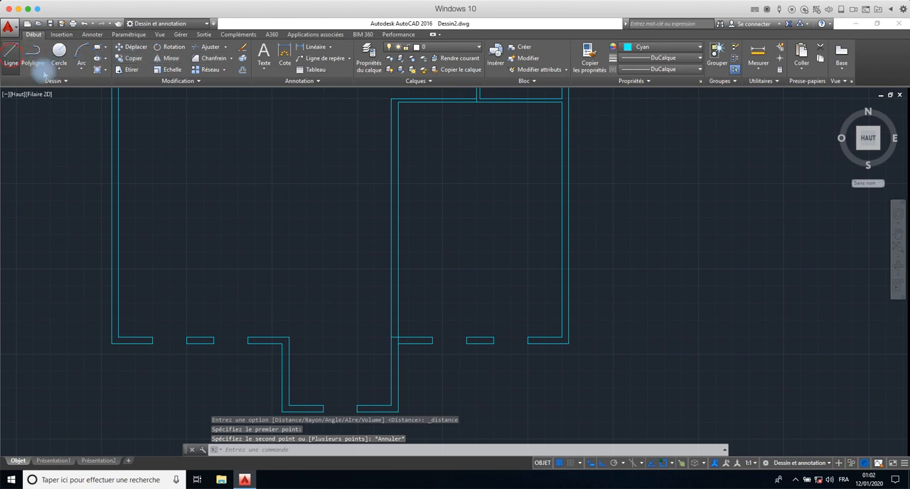
# - Draw a short line across the interior wall's thickness, starting at the midpoint of its left face
pyautogui.click(10, 56)
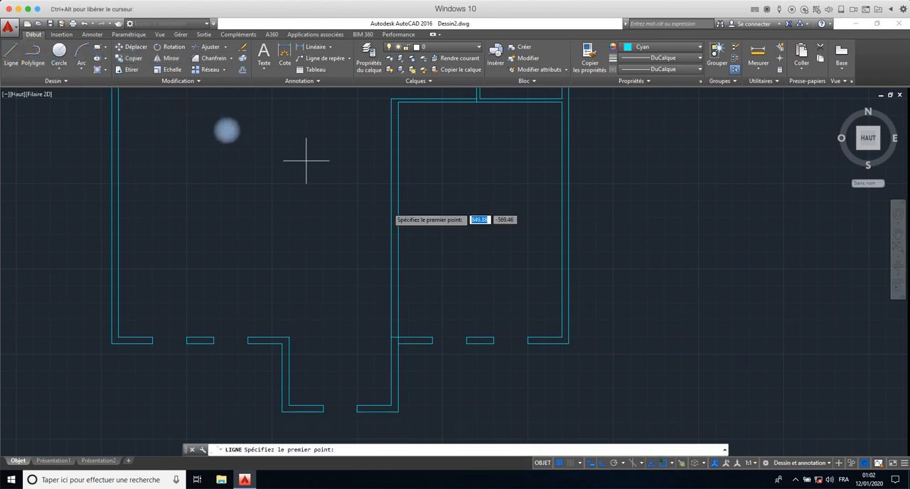
pyautogui.click(391, 215)
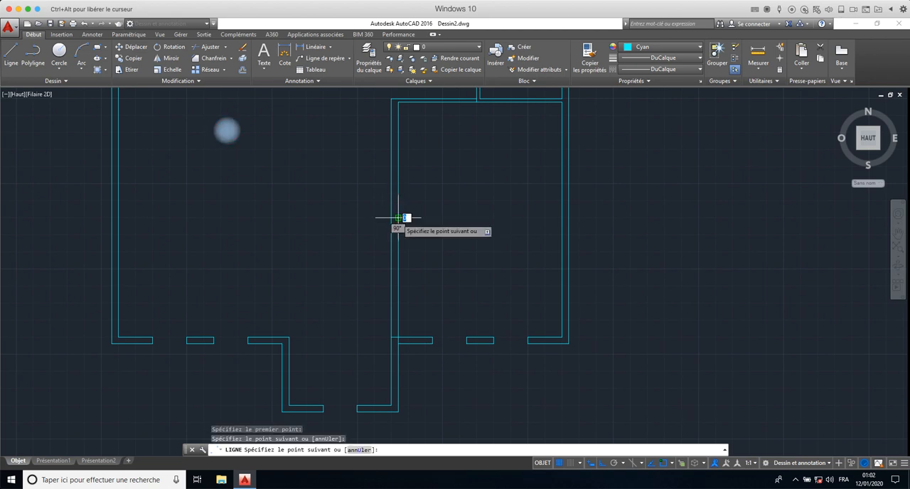
pyautogui.rightClick(398, 218)
pyautogui.click(411, 222)
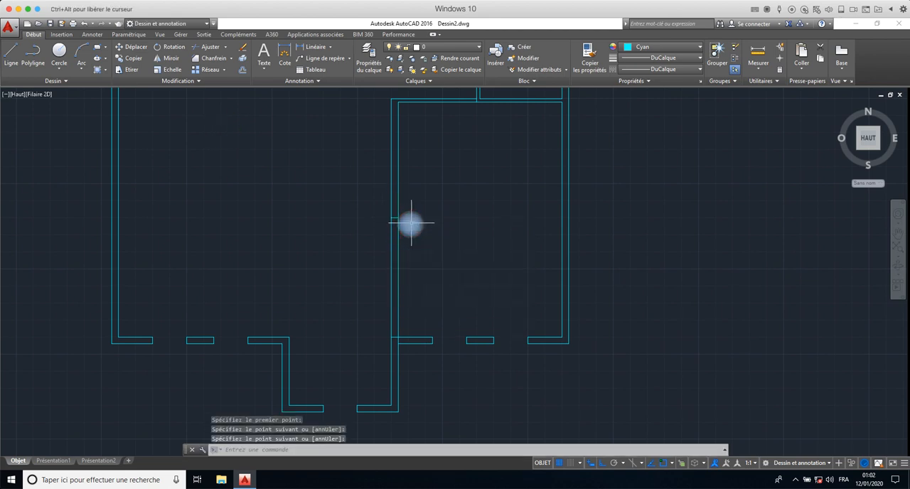
# - Check which object snap modes are enabled
pyautogui.click(674, 467)
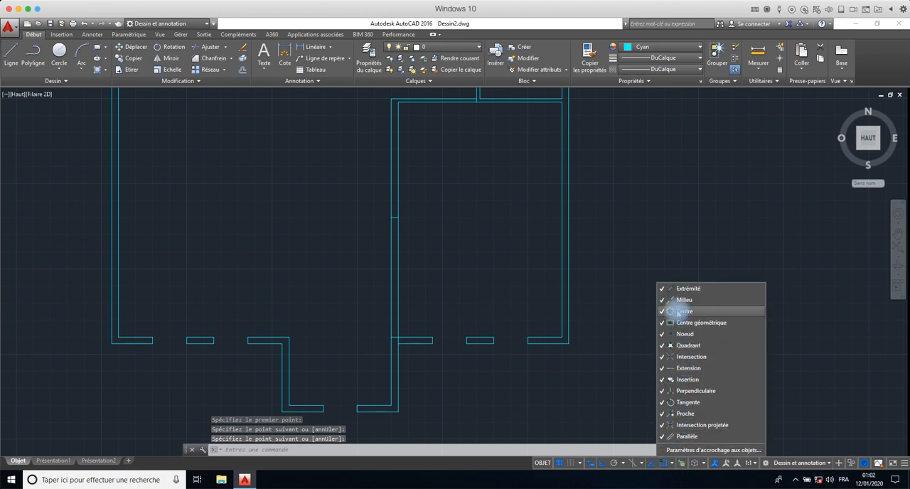
pyautogui.press('Escape')
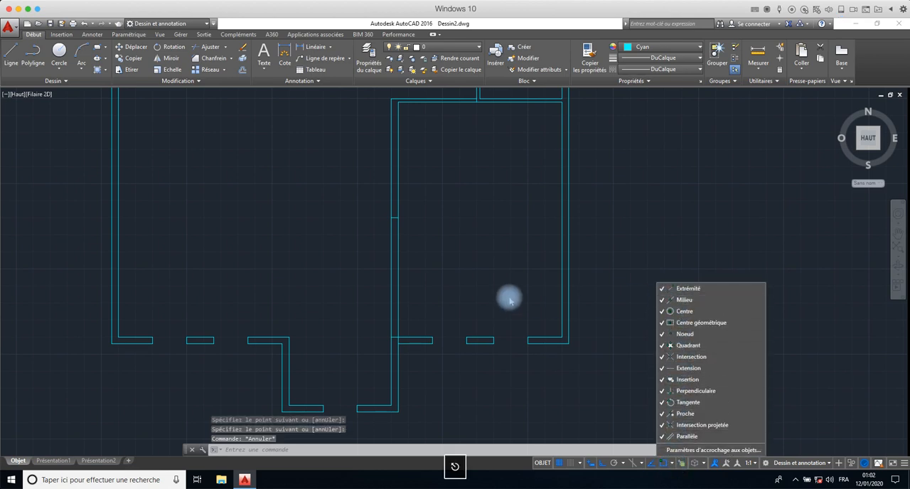
pyautogui.click(482, 293)
pyautogui.click(482, 292)
pyautogui.press('Escape')
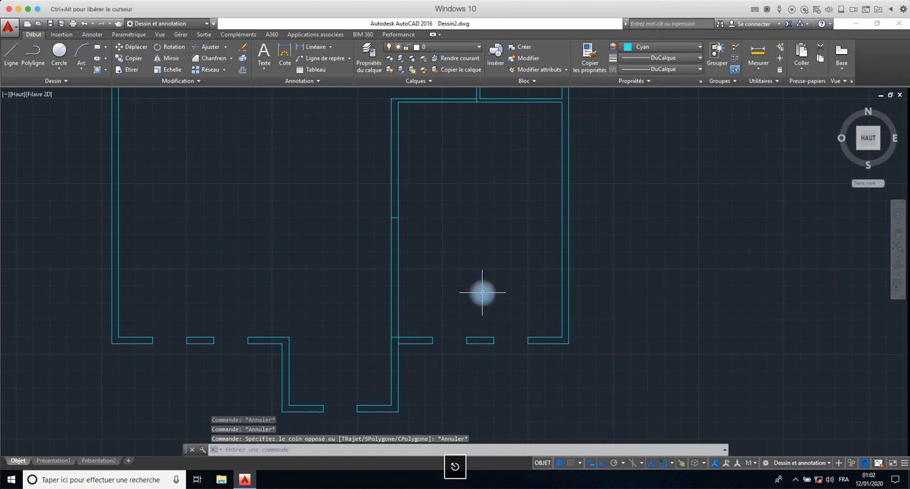
# - Offset the short line across the interior wall by 50 upward and 50 downward, and erase the original middle line
pyautogui.click(396, 218)
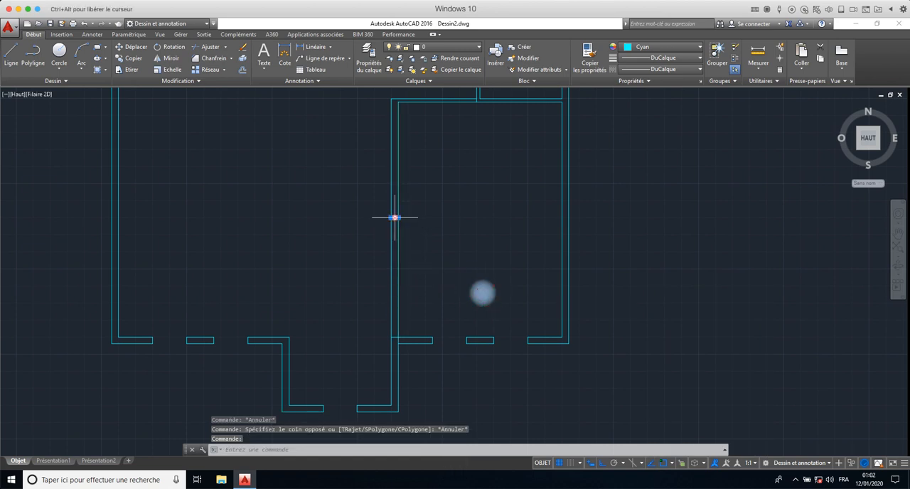
pyautogui.click(243, 71)
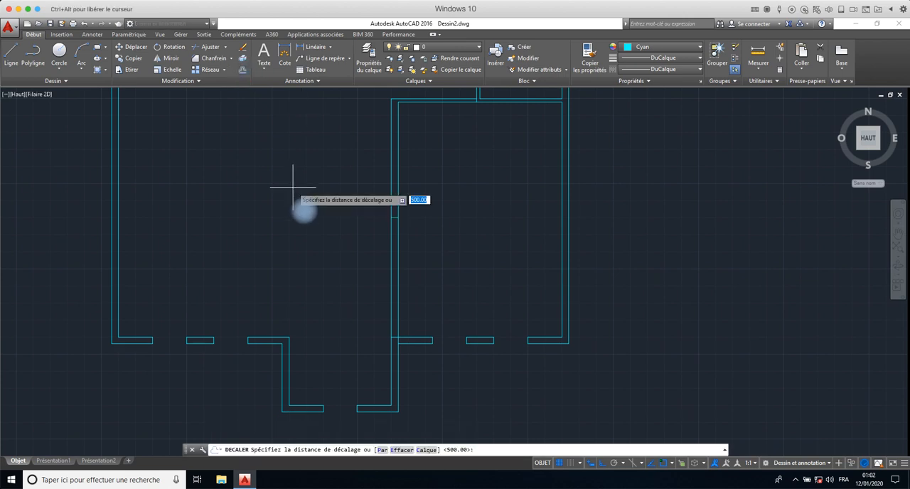
pyautogui.write('50')
pyautogui.press('Return')
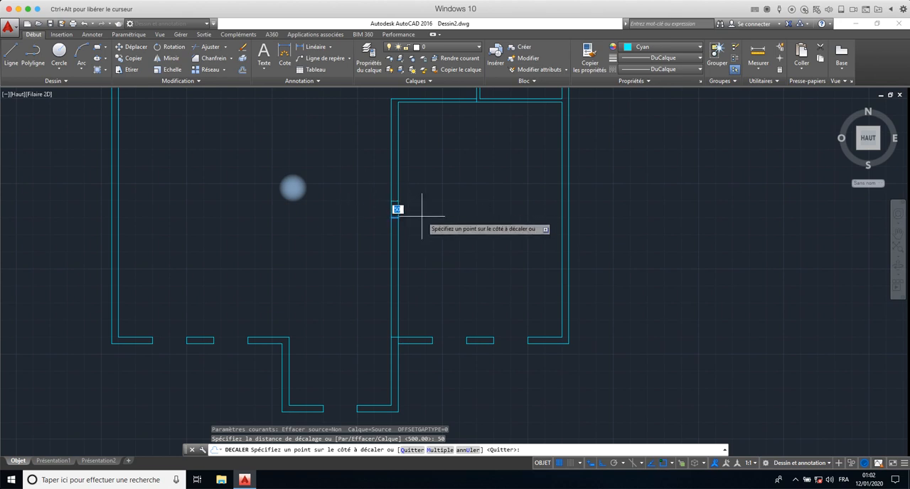
pyautogui.click(396, 206)
pyautogui.click(397, 206)
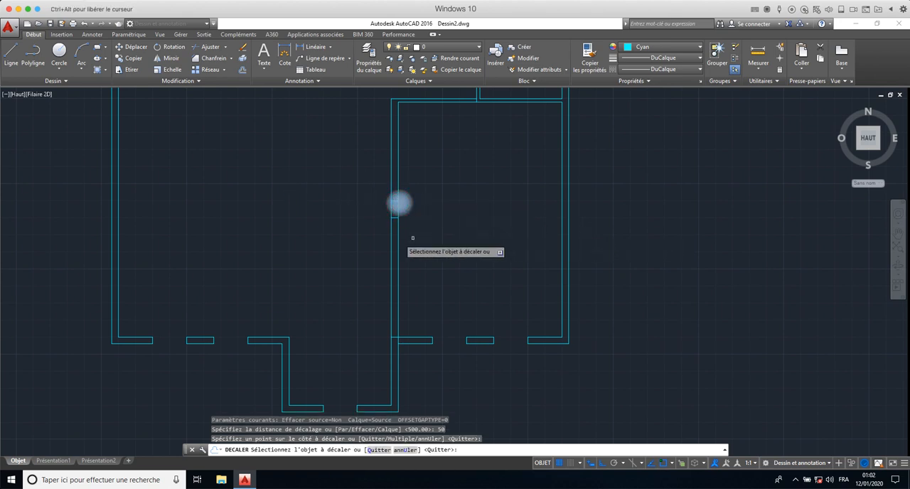
pyautogui.click(395, 220)
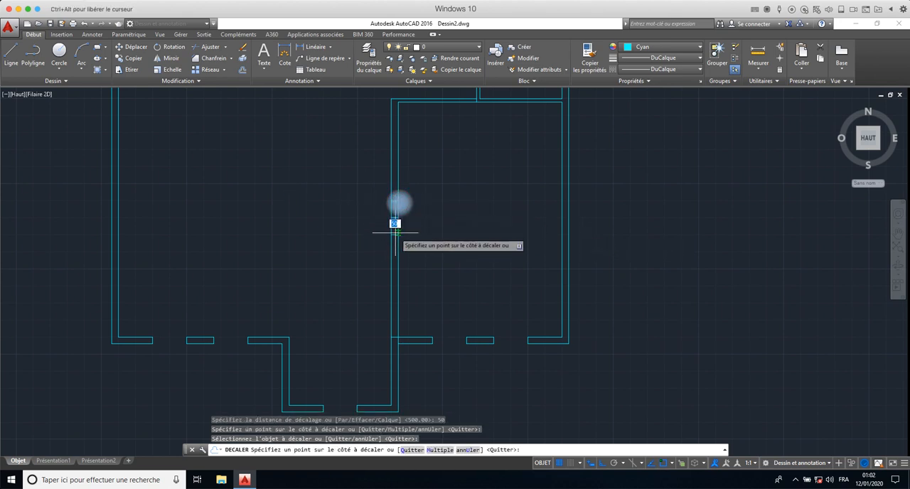
pyautogui.click(381, 241)
pyautogui.rightClick(375, 232)
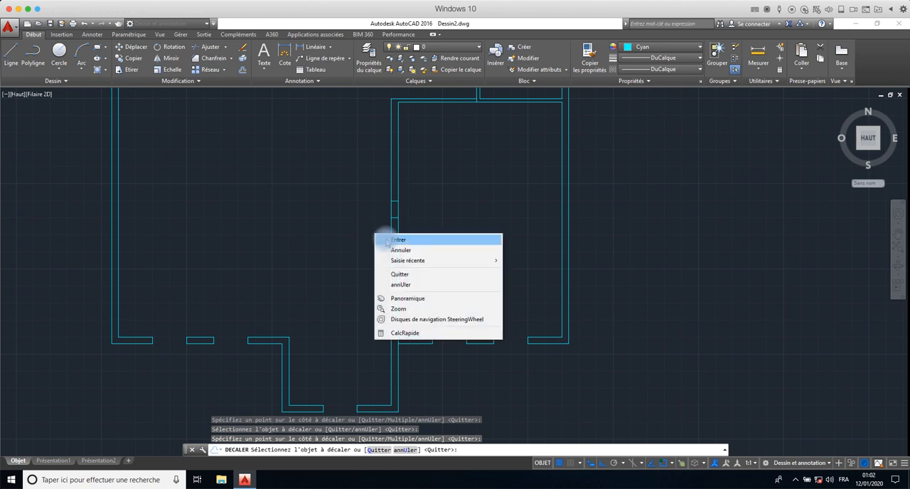
pyautogui.click(386, 239)
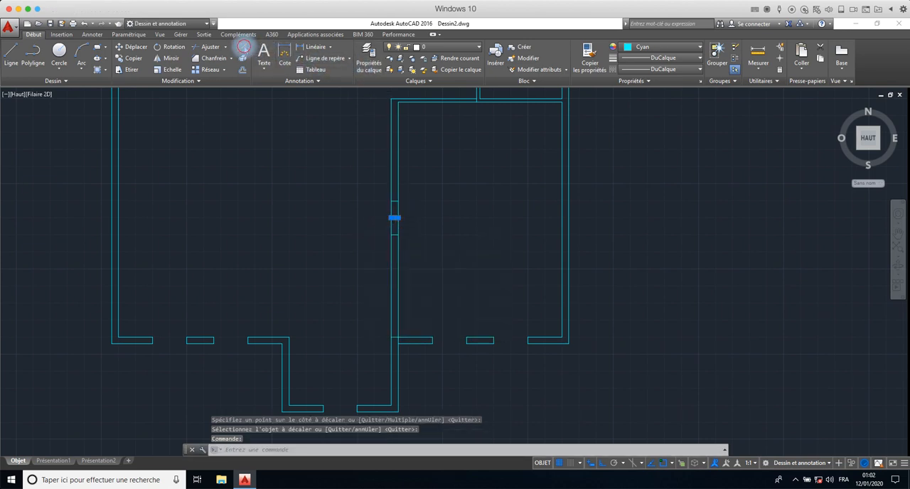
pyautogui.click(244, 47)
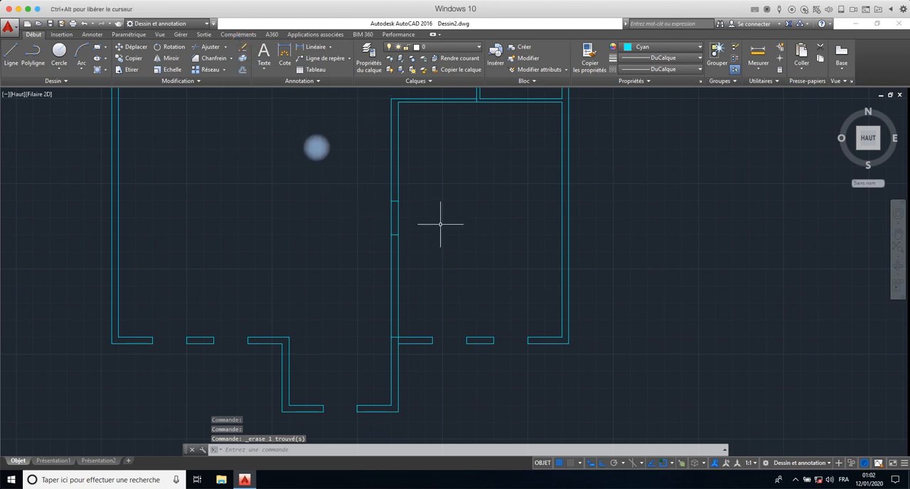
# - Trim both interior wall faces between the two offset lines to cut an opening, using all objects as cutting edges
pyautogui.press('Return')
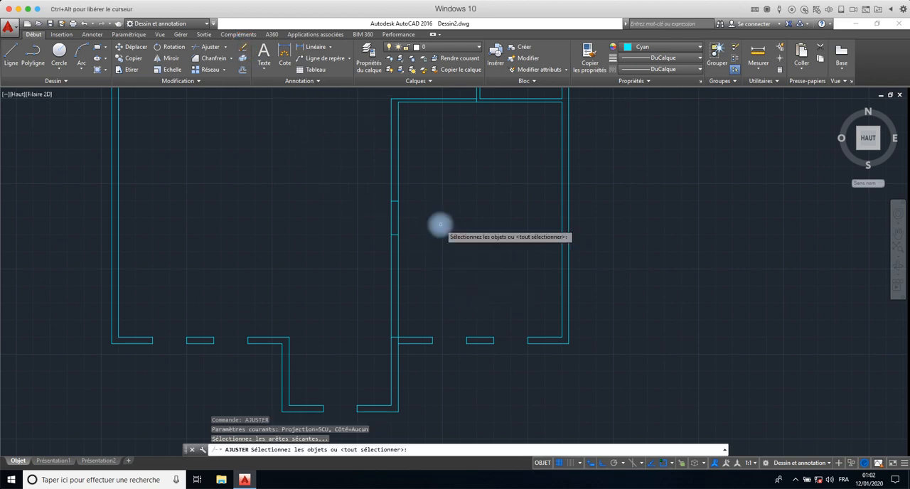
pyautogui.write('tout')
pyautogui.press('Return')
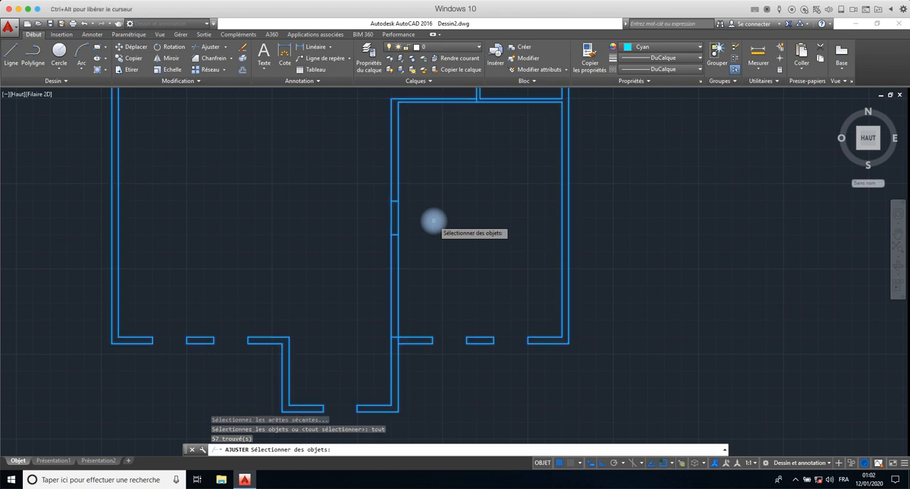
pyautogui.press('Return')
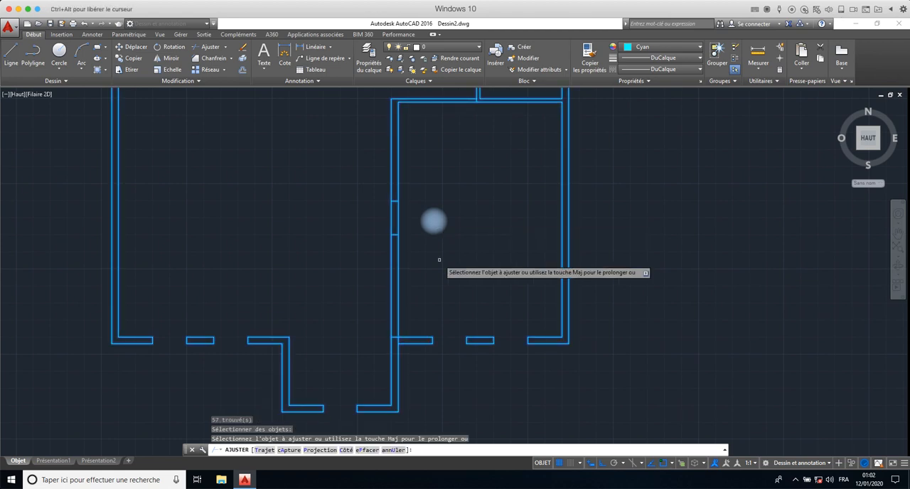
pyautogui.click(419, 207)
pyautogui.click(381, 219)
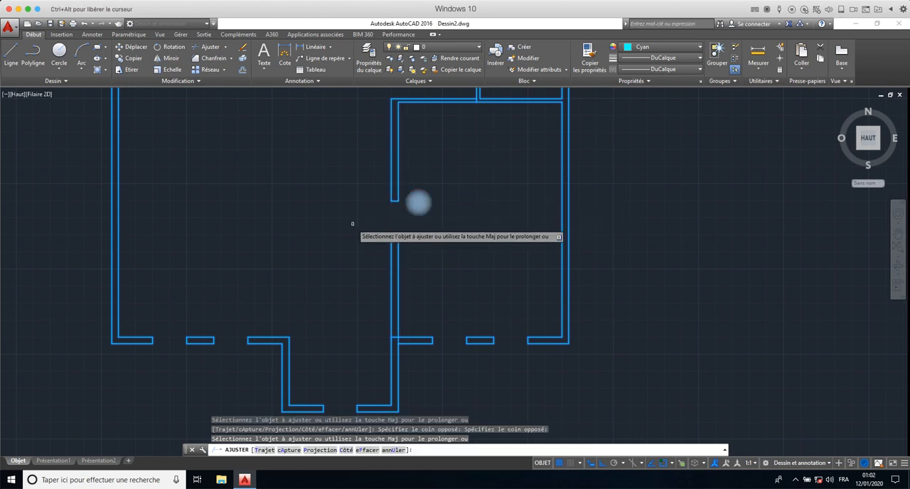
# - Leave the trim command and erase the stray short line across the thickness of the plan's upper outer wall
pyautogui.scroll(-5, 353, 228)
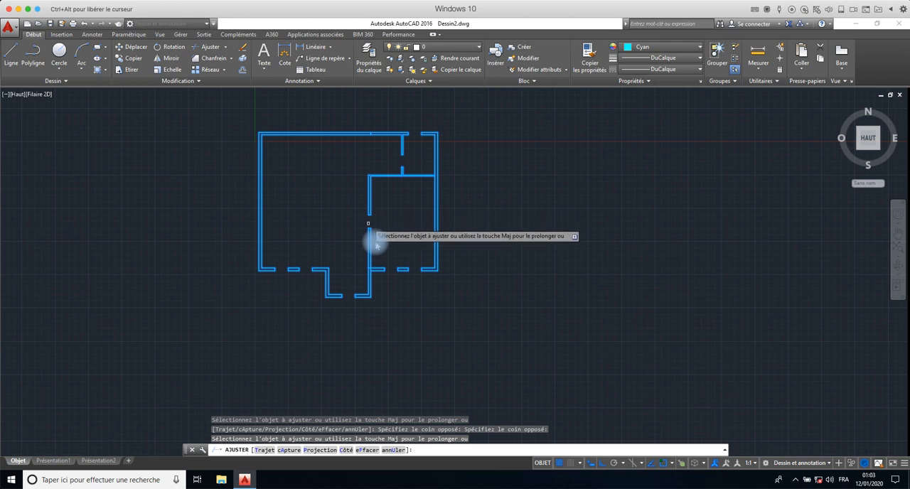
pyautogui.scroll(2, 378, 235)
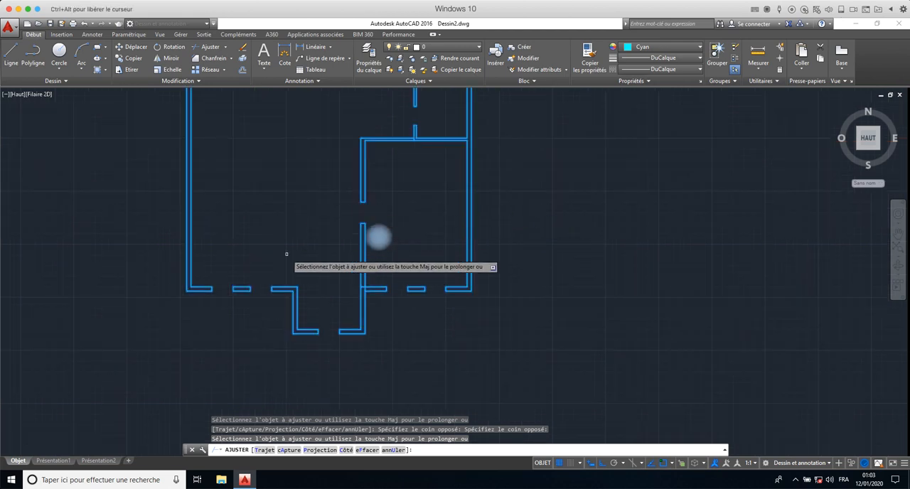
pyautogui.moveTo(258, 209); pyautogui.dragTo(254, 251, button='middle')
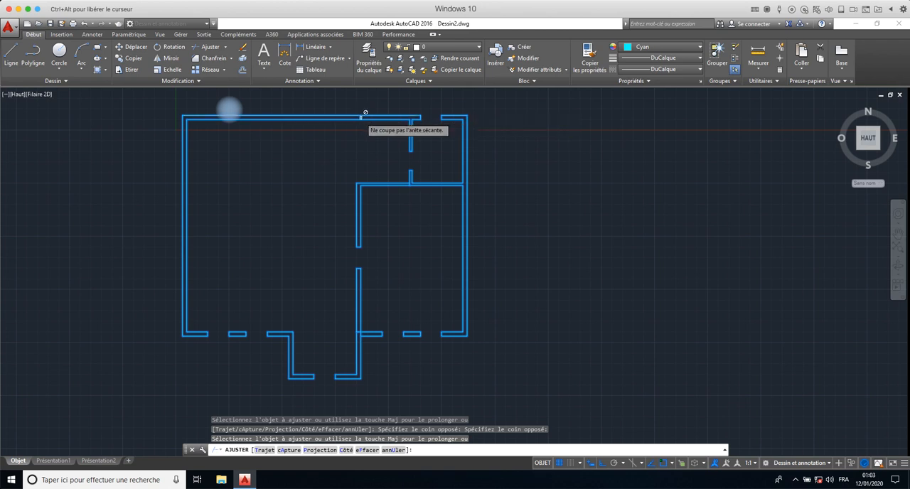
pyautogui.scroll(5, 365, 112)
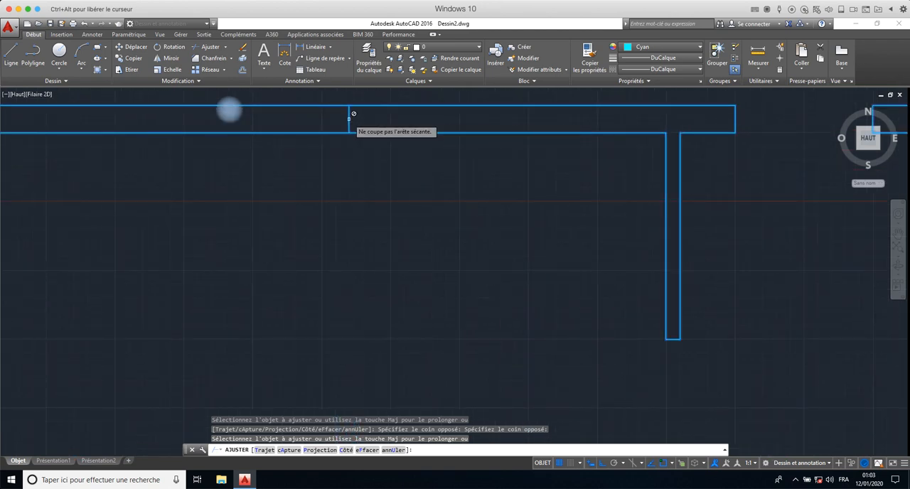
pyautogui.click(348, 119)
pyautogui.press('Escape')
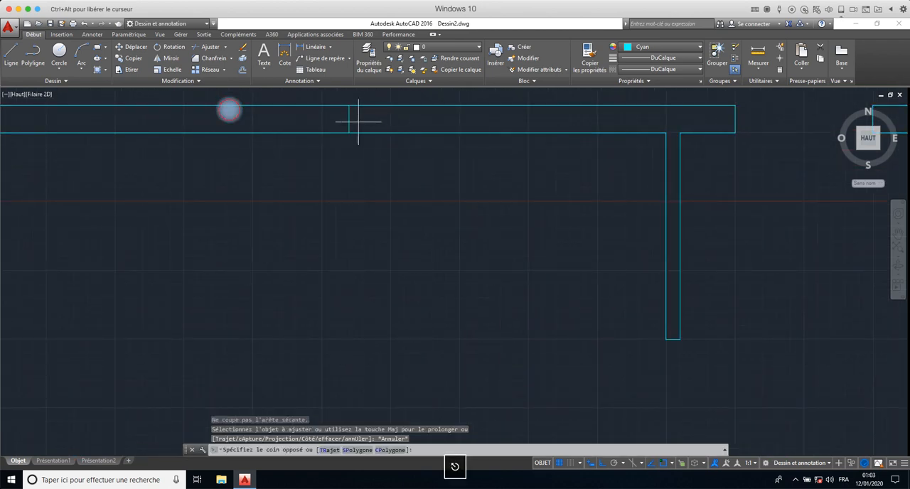
pyautogui.click(335, 123)
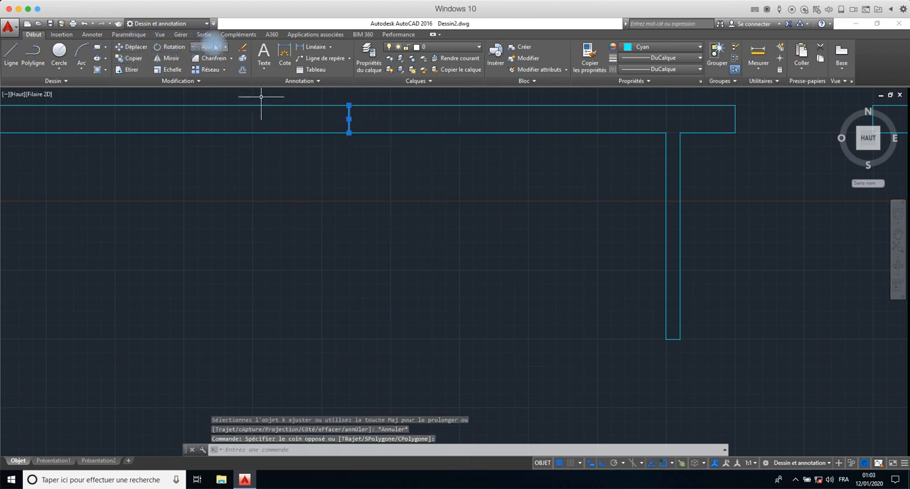
pyautogui.click(243, 47)
pyautogui.scroll(-3, 211, 234)
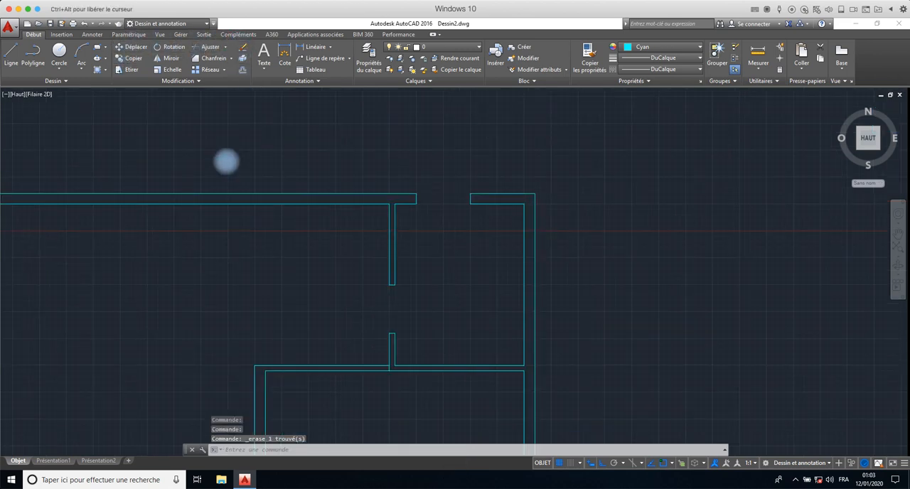
# - Offset the inner face of the left outer wall by 500 towards the inside of the plan
pyautogui.moveTo(211, 252)
pyautogui.mouseDown(button='middle')
pyautogui.moveTo(508, 153)
pyautogui.moveTo(389, 131)
pyautogui.mouseUp(button='middle')
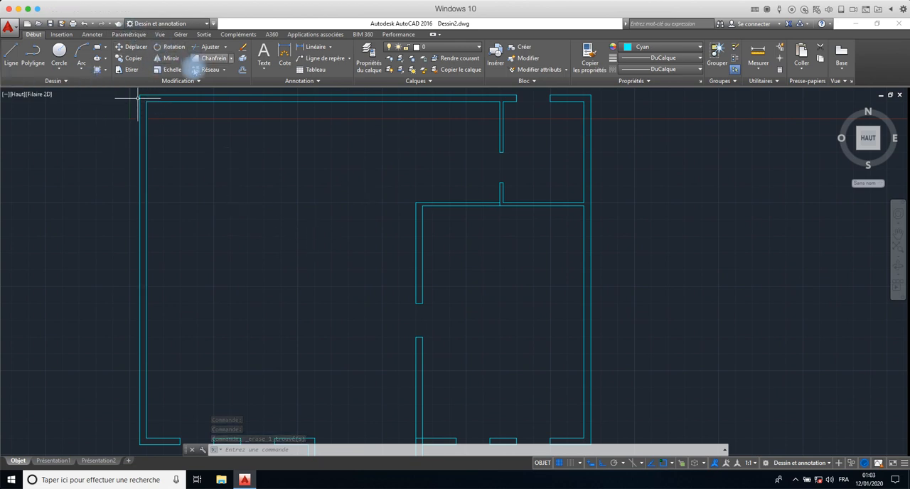
pyautogui.click(243, 70)
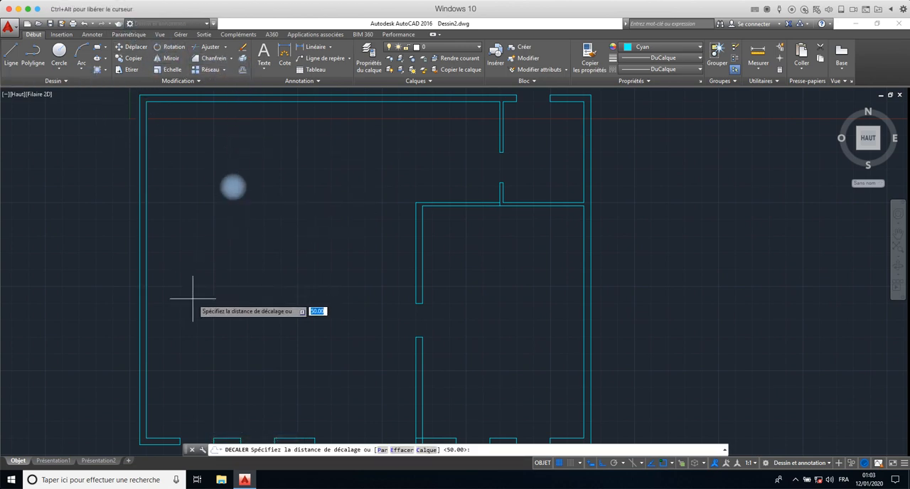
pyautogui.moveTo(189, 296)
pyautogui.mouseDown(button='middle')
pyautogui.moveTo(185, 280)
pyautogui.moveTo(172, 337)
pyautogui.mouseUp(button='middle')
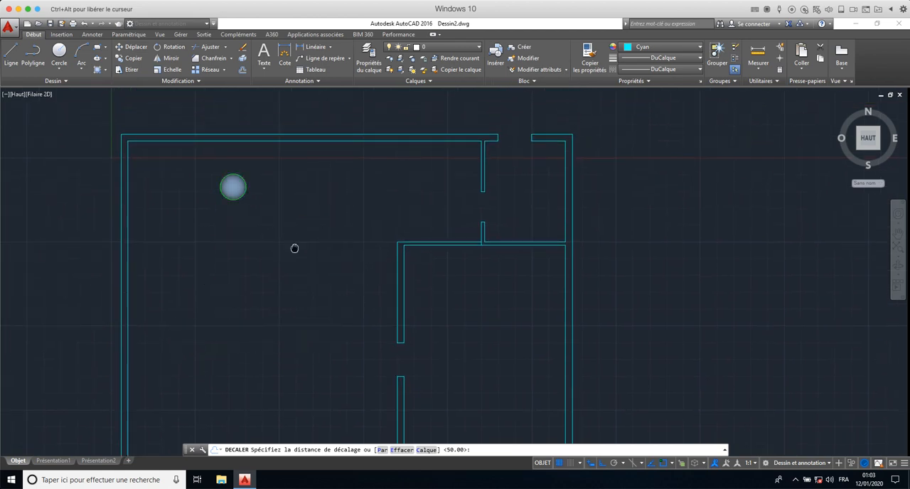
pyautogui.moveTo(294, 250); pyautogui.dragTo(289, 159, button='middle')
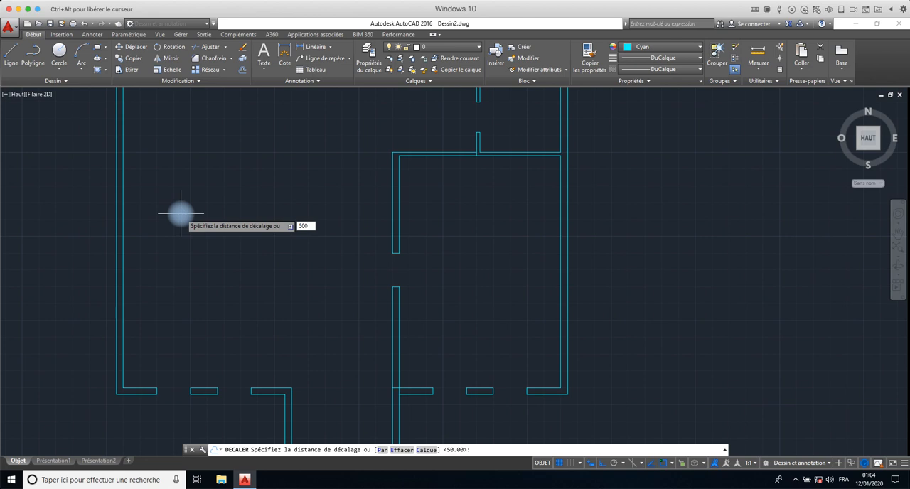
pyautogui.press('Return')
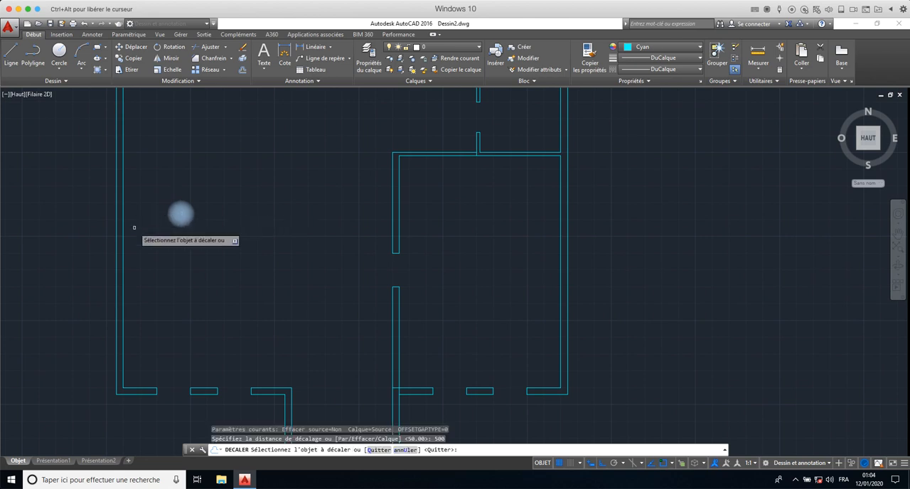
pyautogui.click(123, 246)
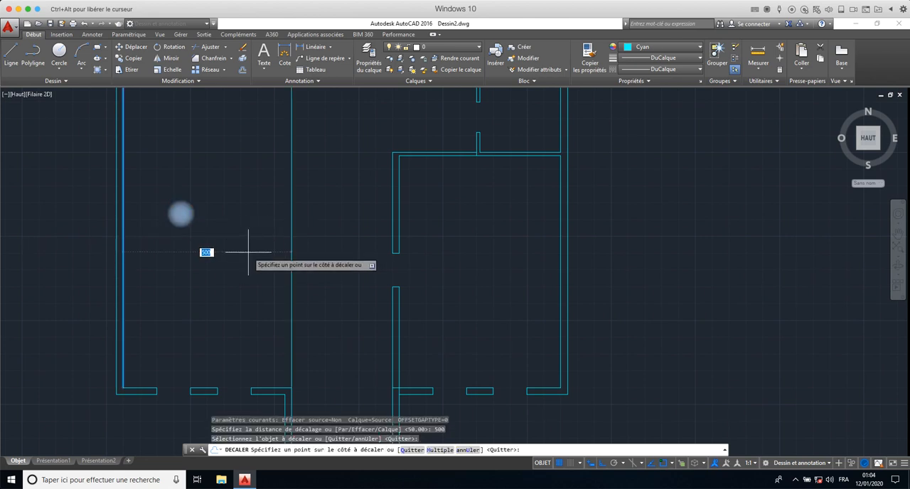
pyautogui.click(266, 253)
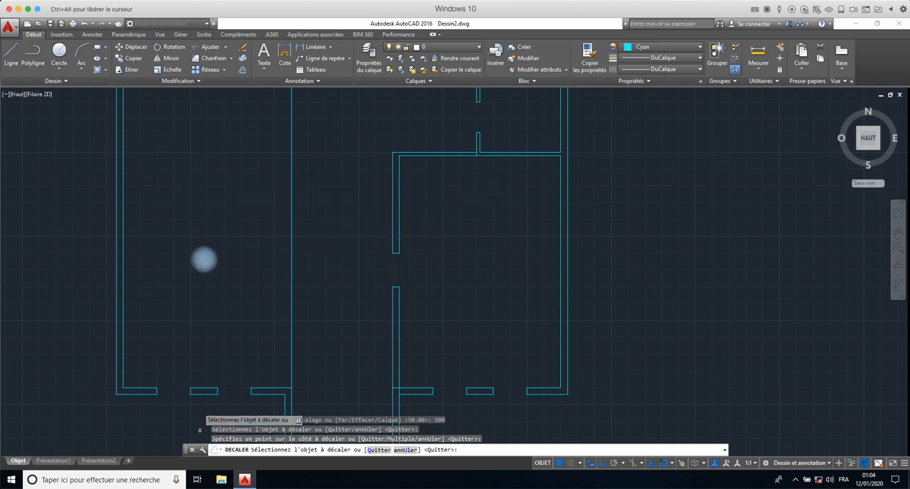
# - Offset the inner face of the upper outer wall downward by 500 and end the offset command
pyautogui.scroll(-2, 183, 299)
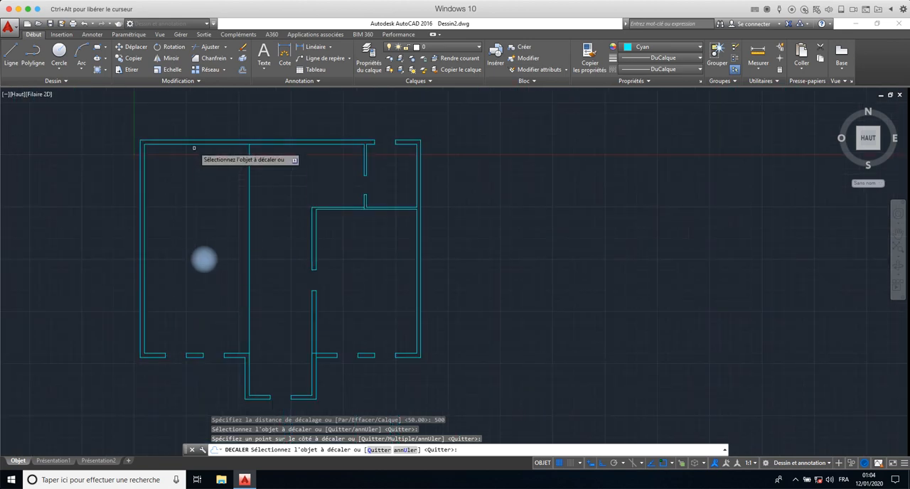
pyautogui.click(193, 145)
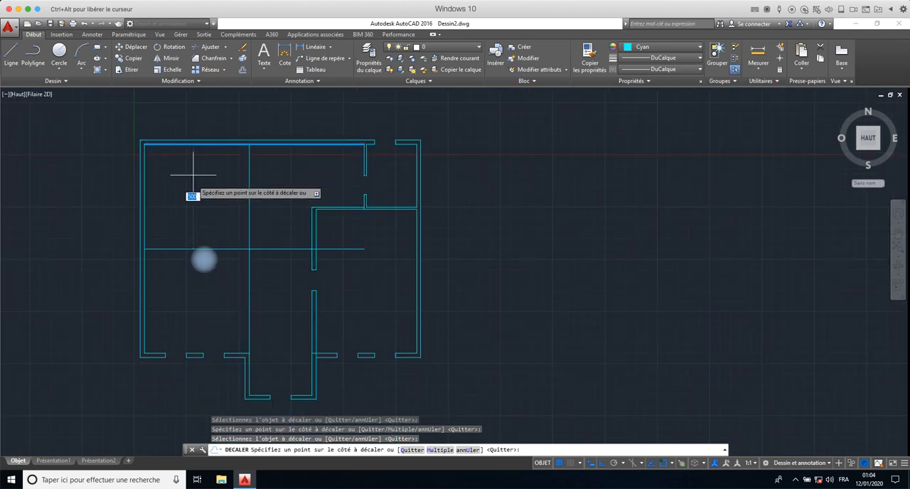
pyautogui.click(189, 251)
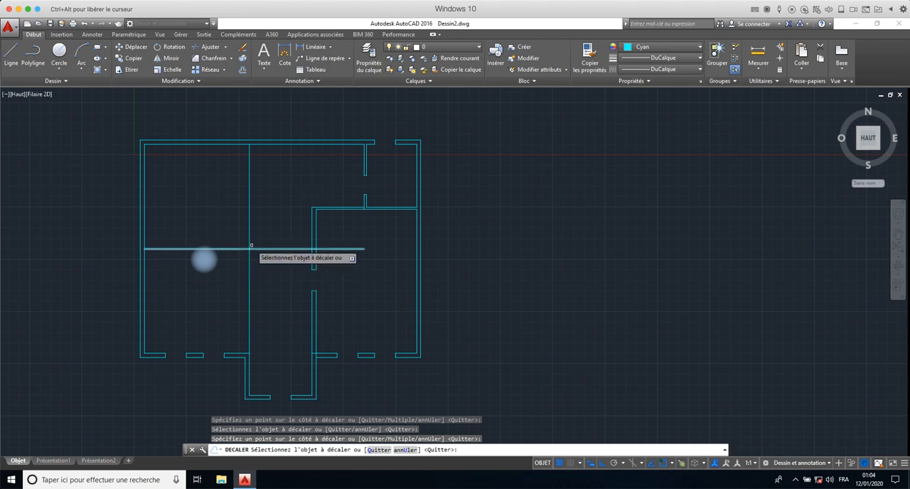
pyautogui.rightClick(230, 236)
pyautogui.click(252, 240)
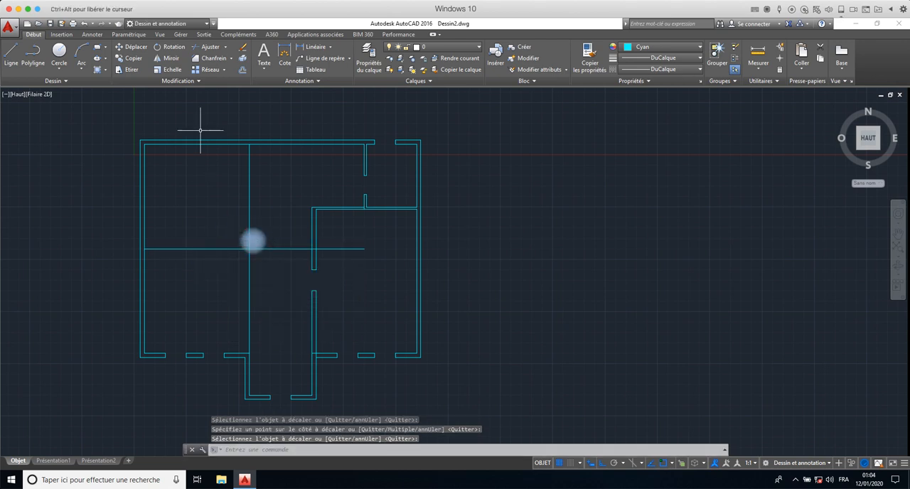
# - Offset the new horizontal line upward by 10 and the new vertical line 10 to the left to form two partitions
pyautogui.click(242, 70)
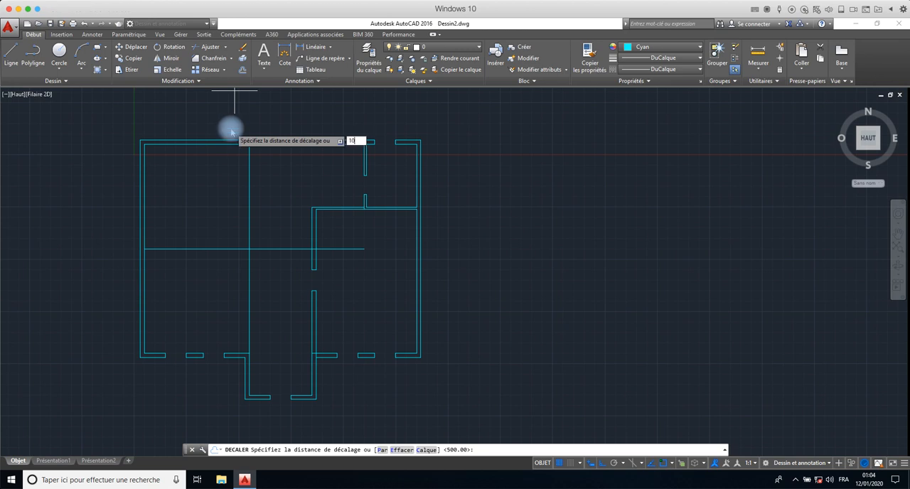
pyautogui.press('Return')
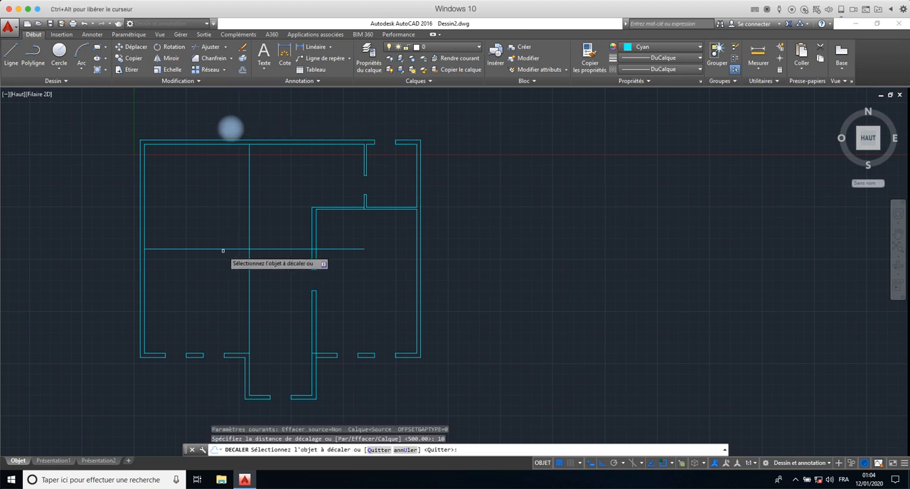
pyautogui.click(219, 251)
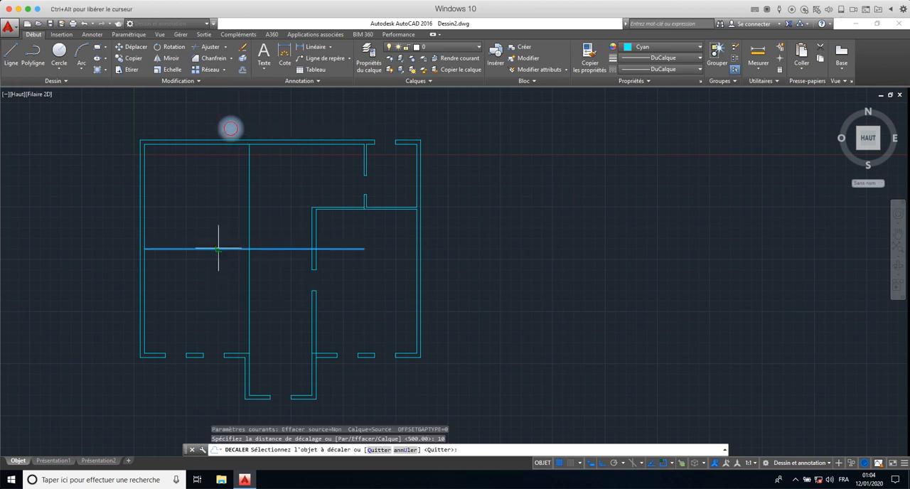
pyautogui.click(216, 242)
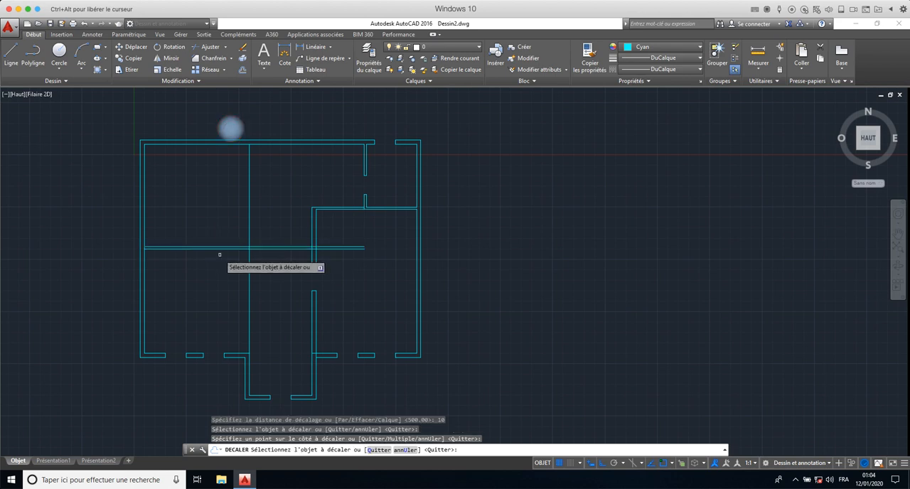
pyautogui.click(248, 284)
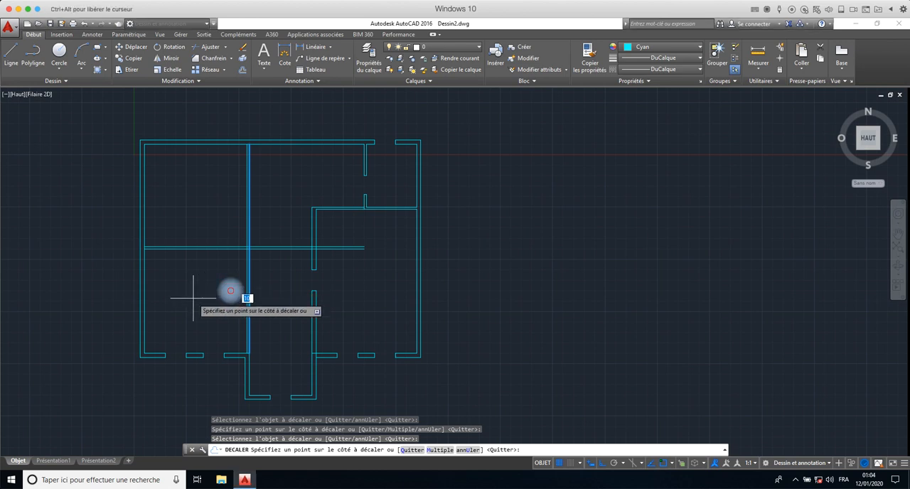
pyautogui.press('Escape')
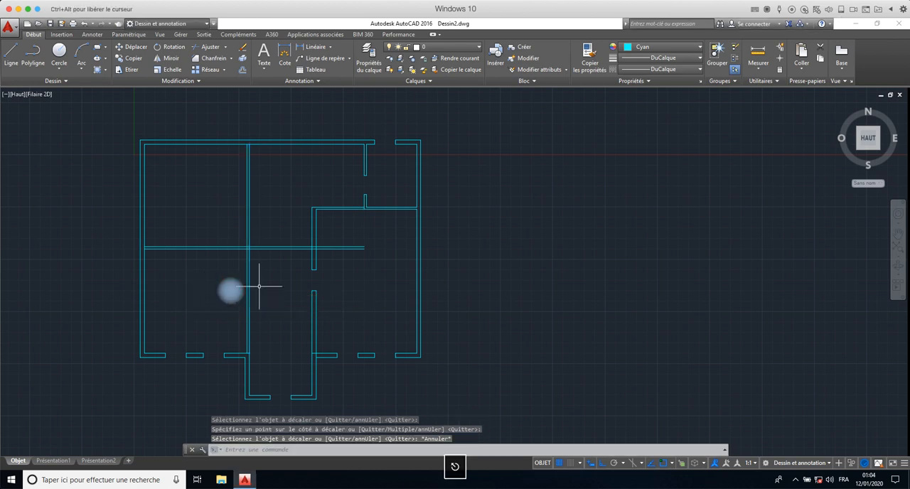
# - Trim the horizontal partition lines extending right of the vertical partition, using all objects as cutting edges
pyautogui.write('aj')
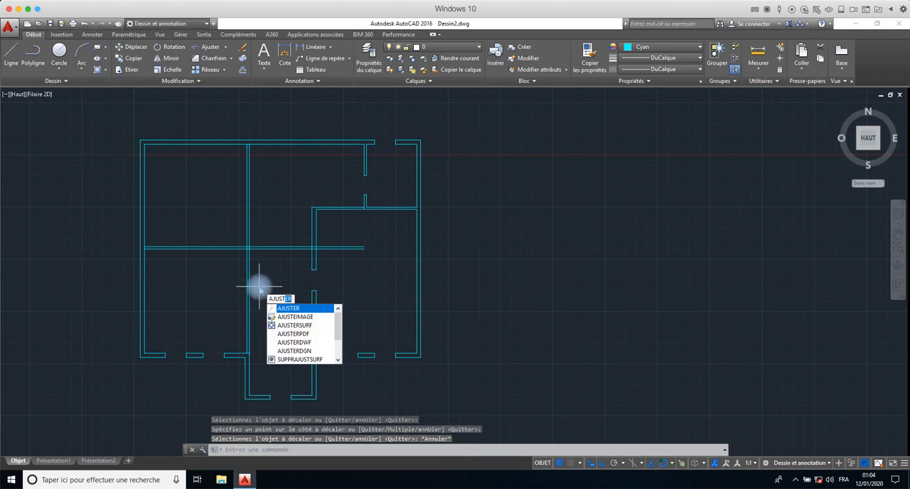
pyautogui.press('Return')
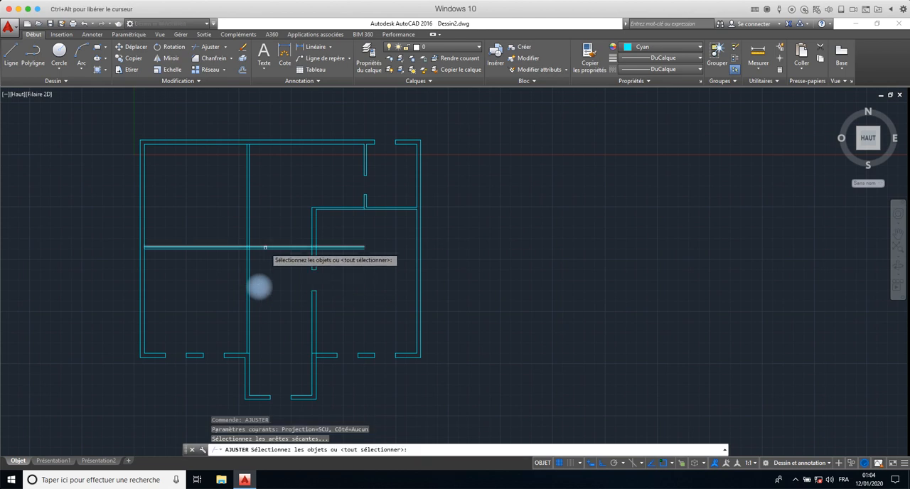
pyautogui.write('tout')
pyautogui.press('Return')
pyautogui.press('Return')
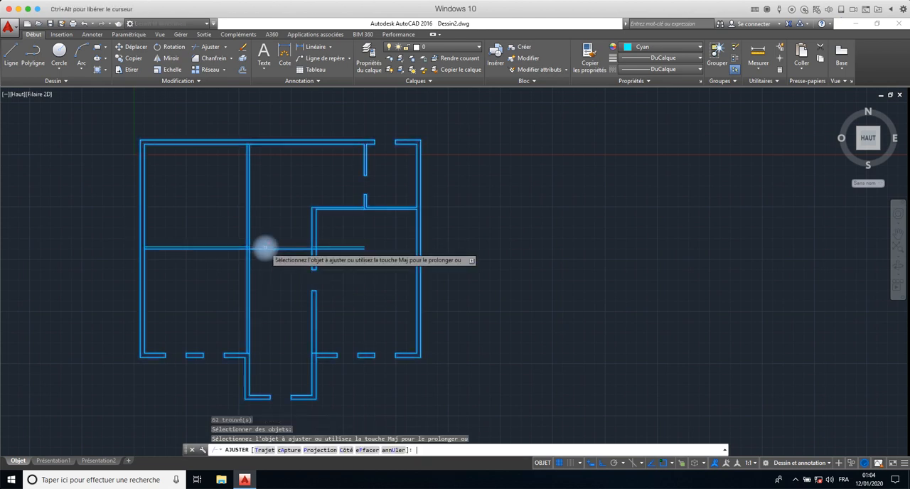
pyautogui.click(265, 248)
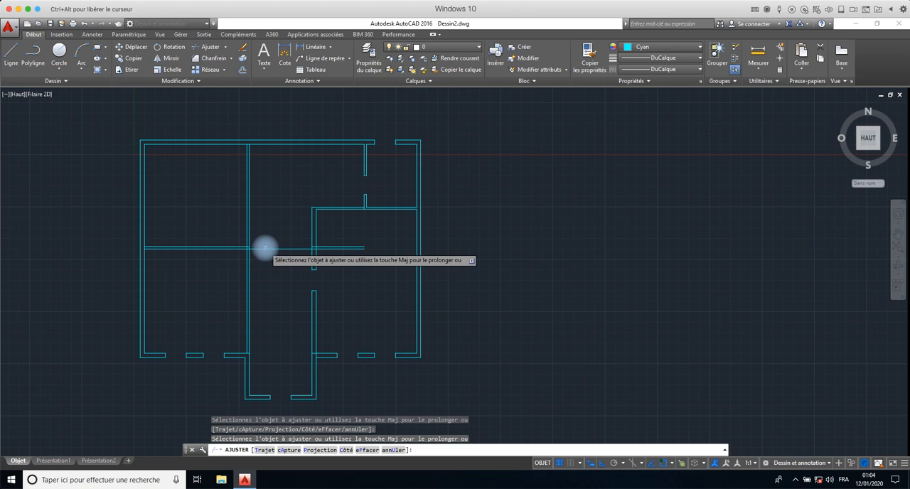
pyautogui.click(356, 233)
pyautogui.click(350, 249)
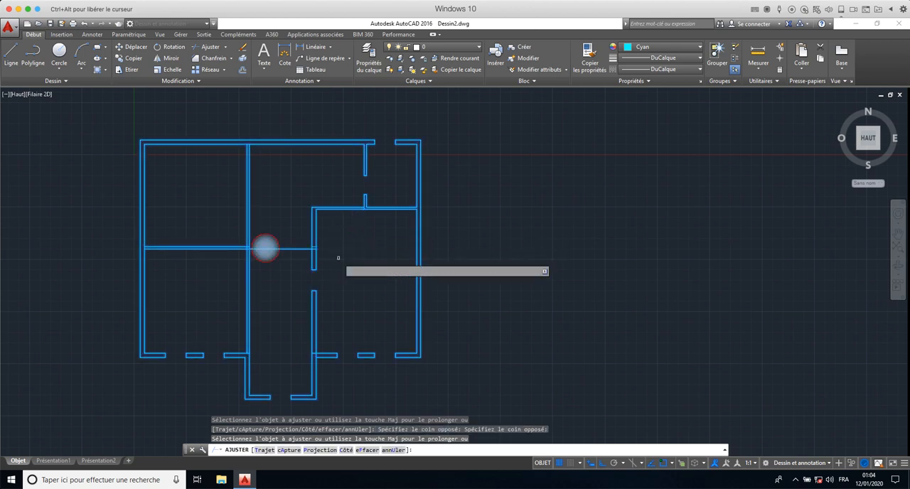
pyautogui.click(300, 245)
pyautogui.click(267, 295)
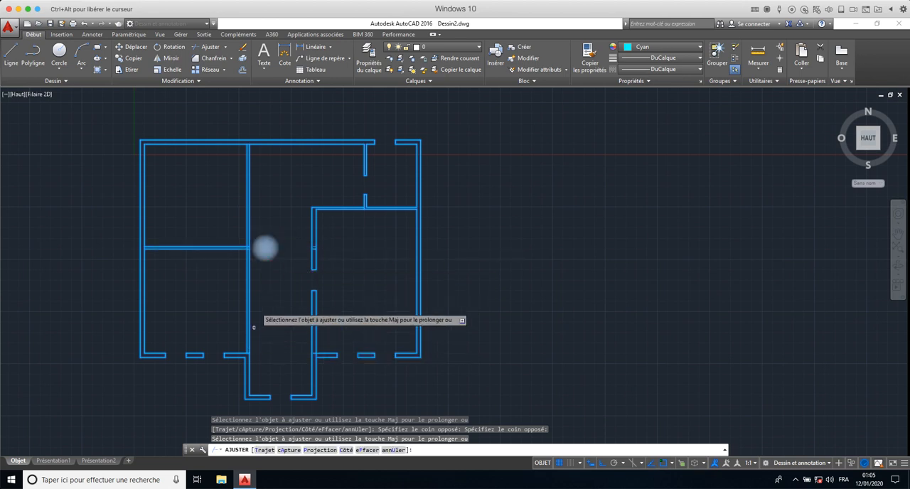
pyautogui.click(268, 184)
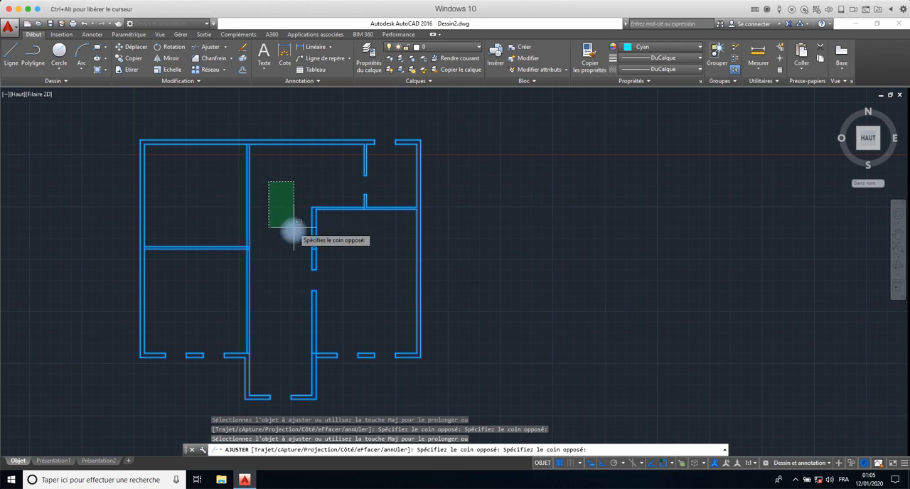
pyautogui.press('Escape')
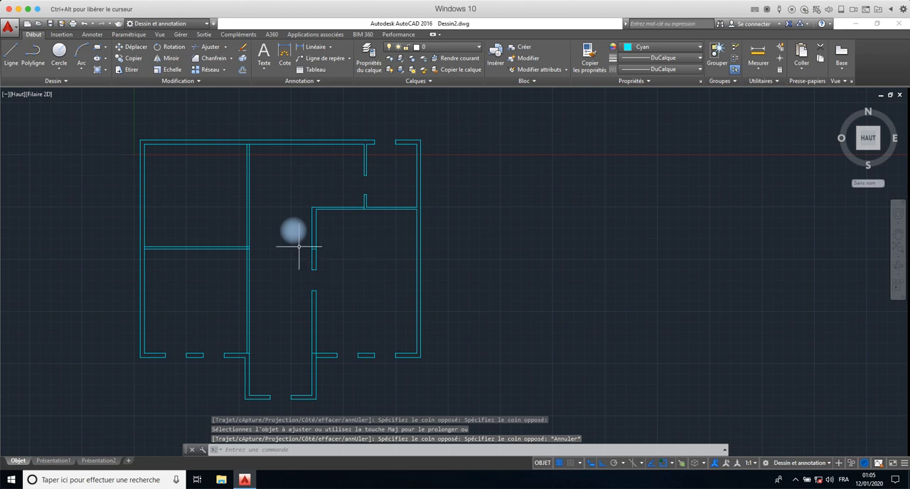
# - Erase the two short leftover lines crossing the vertical wall on the left side of the lower-right room
pyautogui.scroll(8, 317, 246)
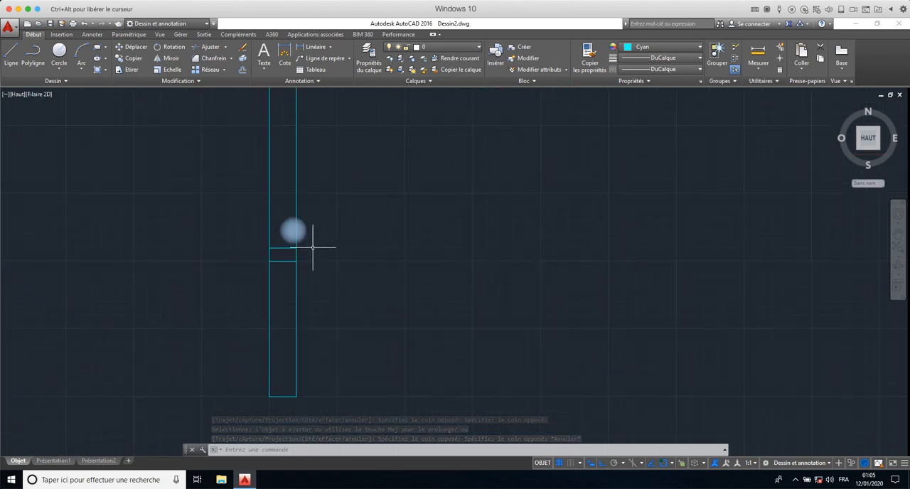
pyautogui.click(291, 236)
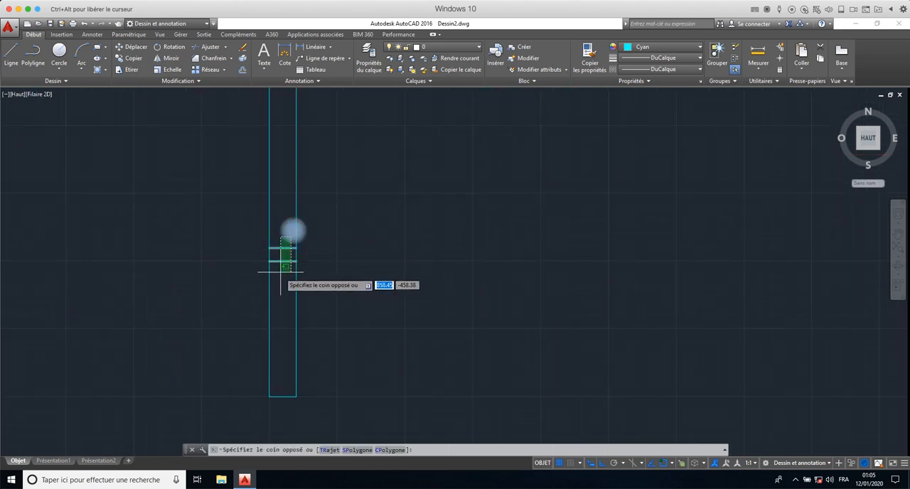
pyautogui.scroll(-6, 280, 271)
pyautogui.scroll(-2, 281, 271)
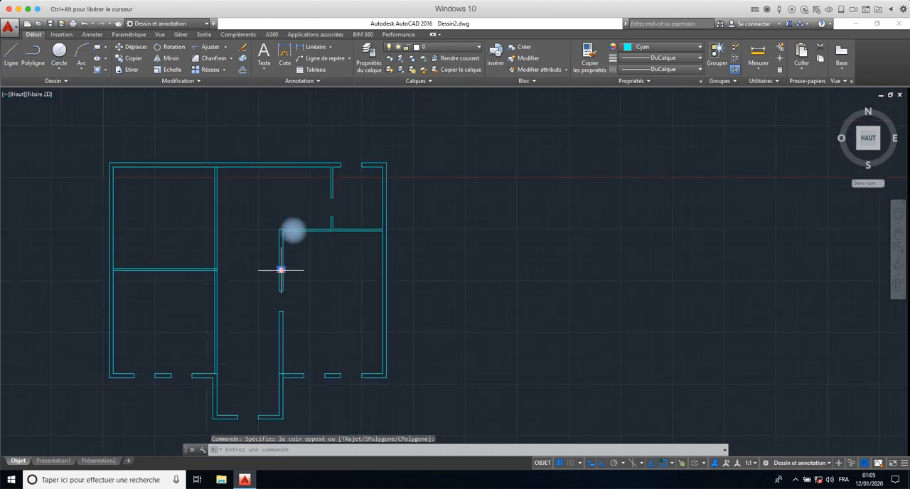
pyautogui.press('Delete')
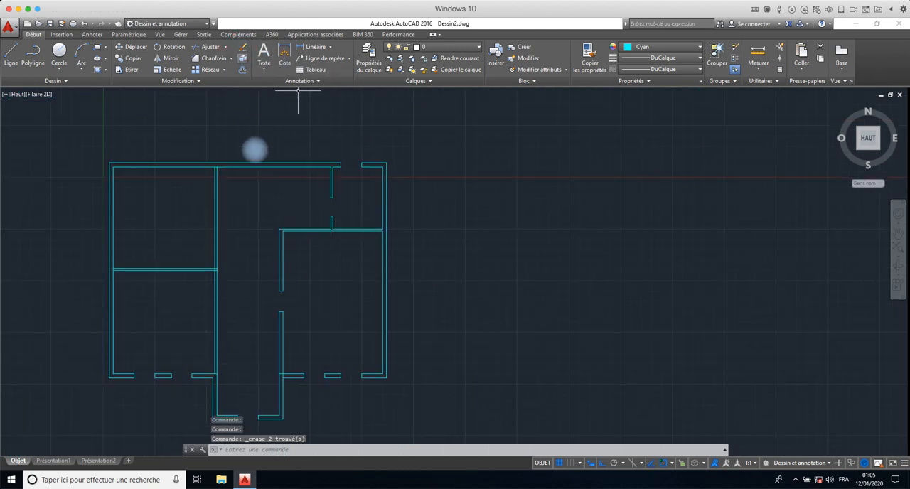
pyautogui.scroll(5, 204, 248)
pyautogui.scroll(-3, 211, 255)
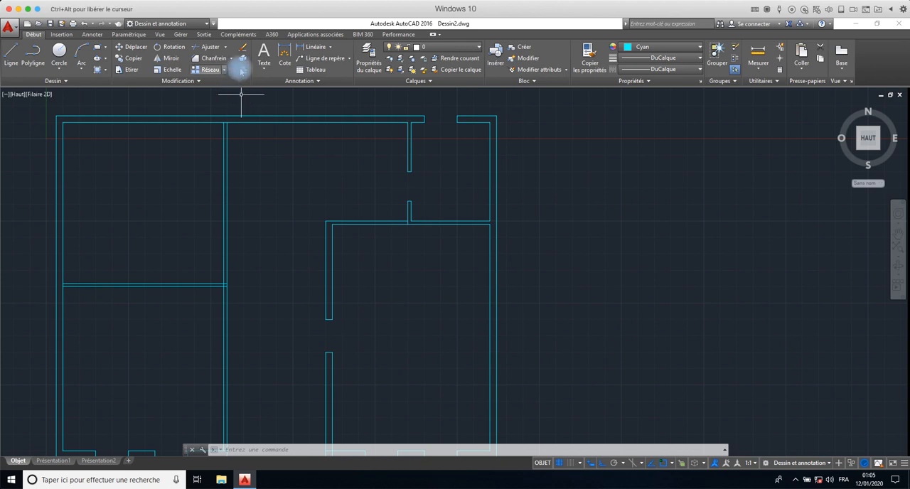
pyautogui.press('Escape')
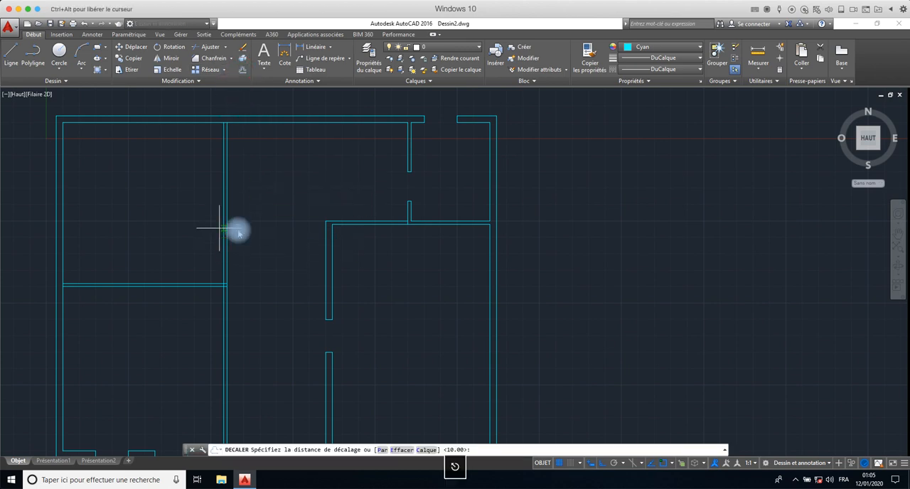
pyautogui.write('l')
pyautogui.press('Return')
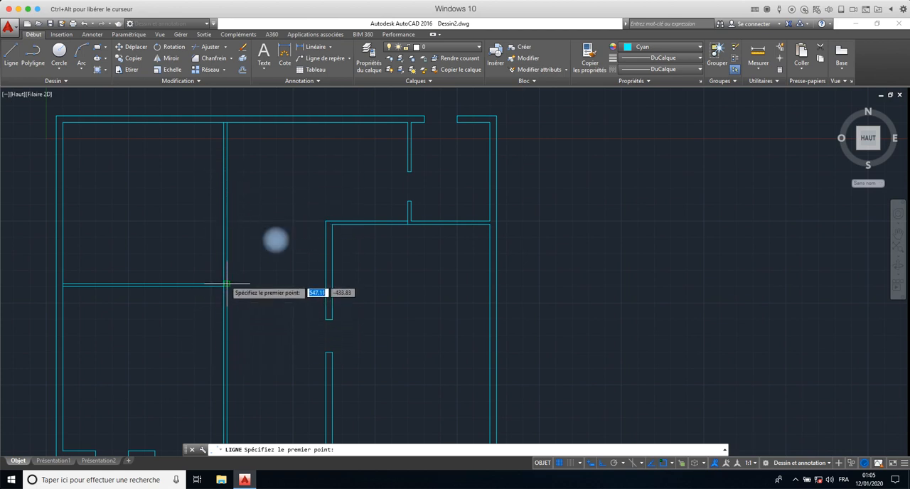
pyautogui.press('Escape')
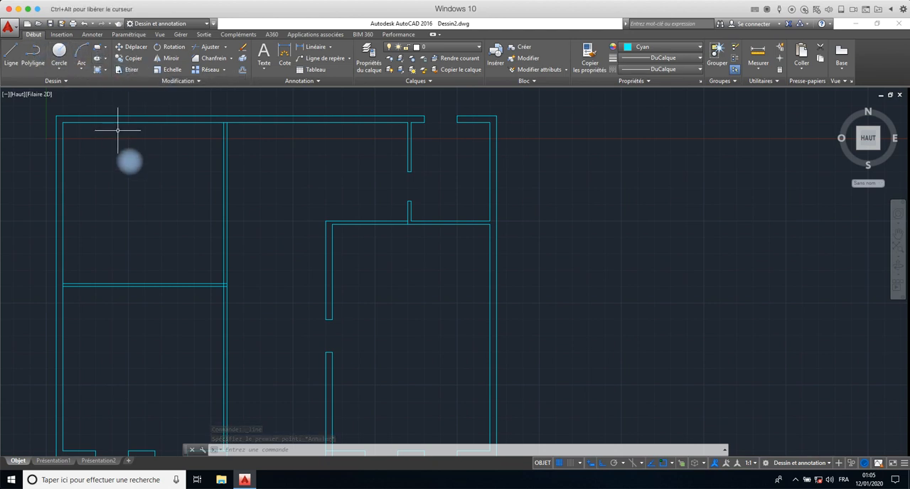
# - Try to use the midpoint-between-two-points snap (M2P) without a drawing command active
pyautogui.keyDown('shift'); pyautogui.rightClick(164, 212); pyautogui.keyUp('shift')
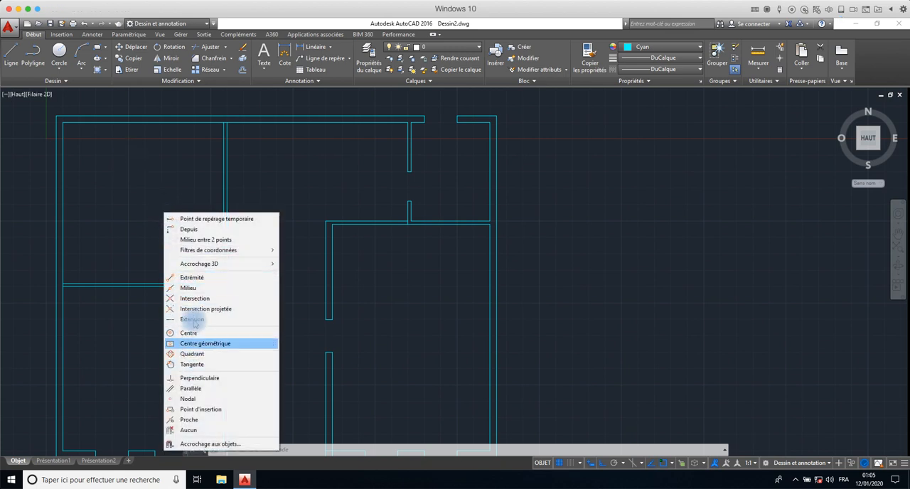
pyautogui.click(197, 240)
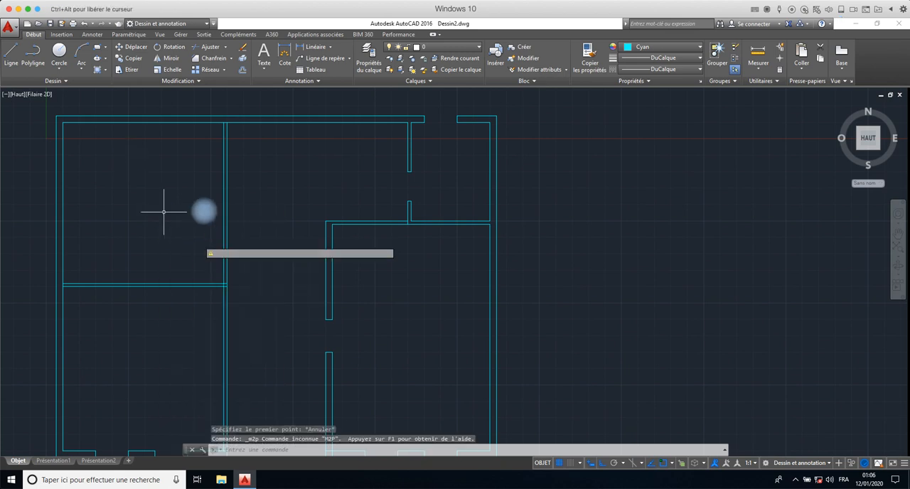
pyautogui.rightClick(213, 138)
pyautogui.click(199, 138)
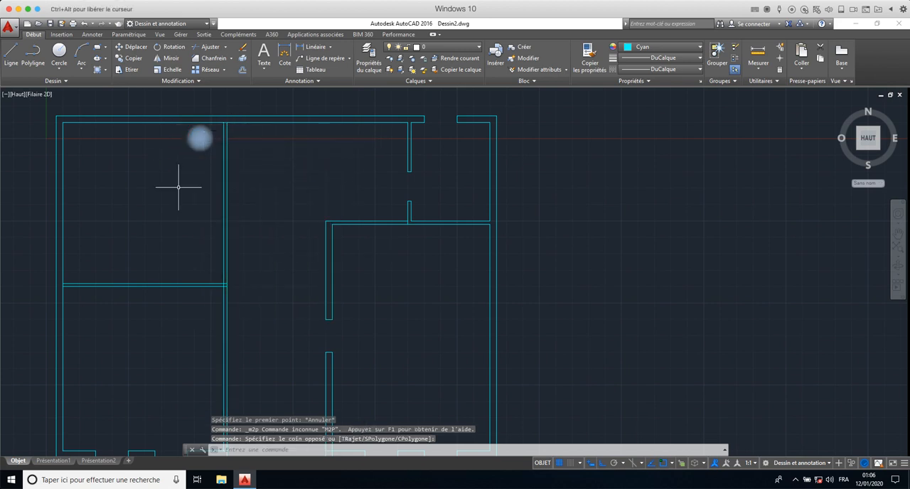
pyautogui.write('M2P')
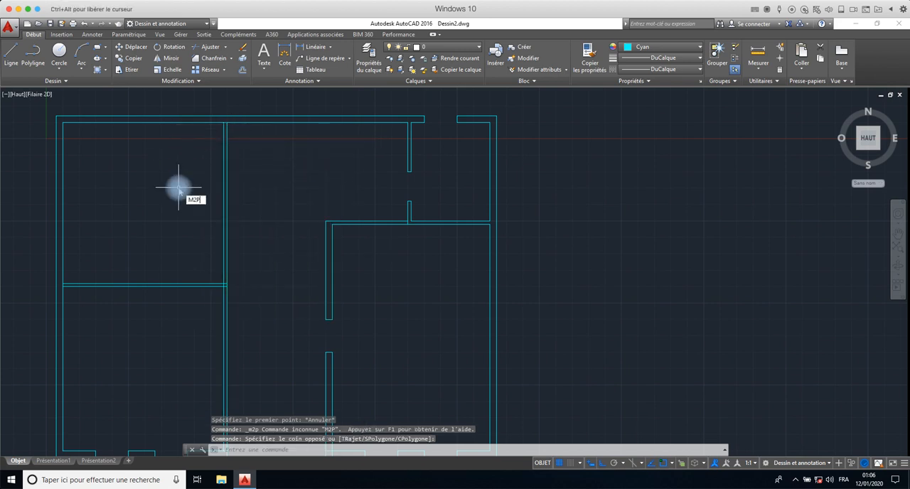
pyautogui.press('Return')
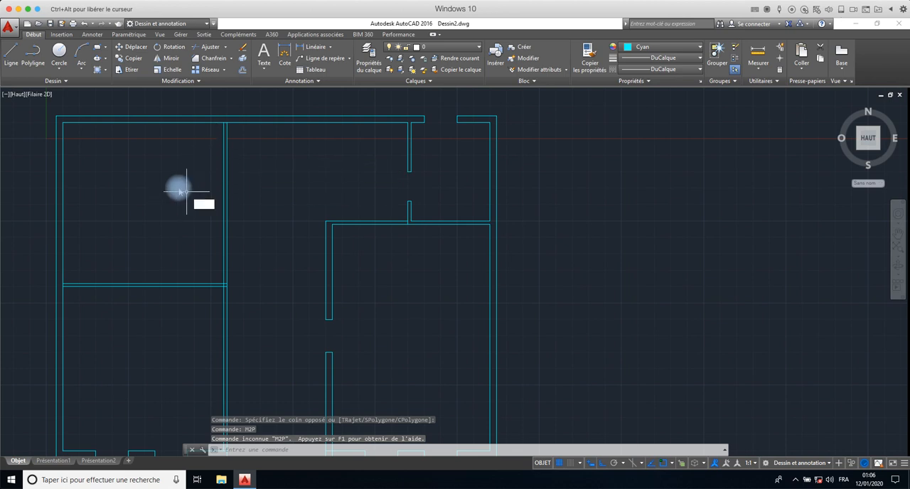
pyautogui.write('M2P')
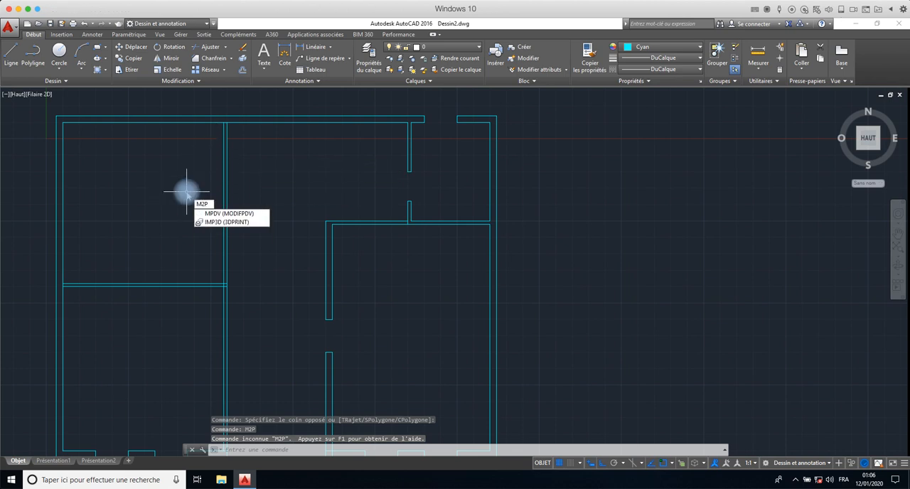
pyautogui.press('BackSpace')
pyautogui.press('BackSpace')
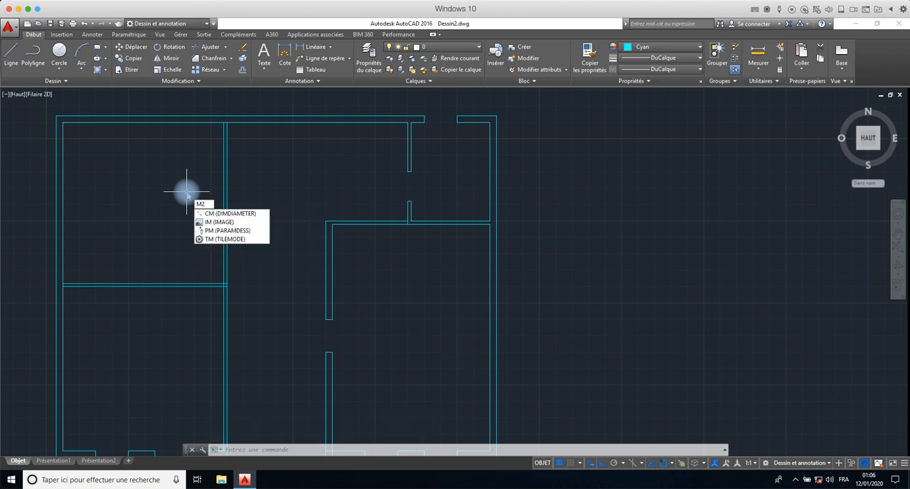
pyautogui.press('BackSpace')
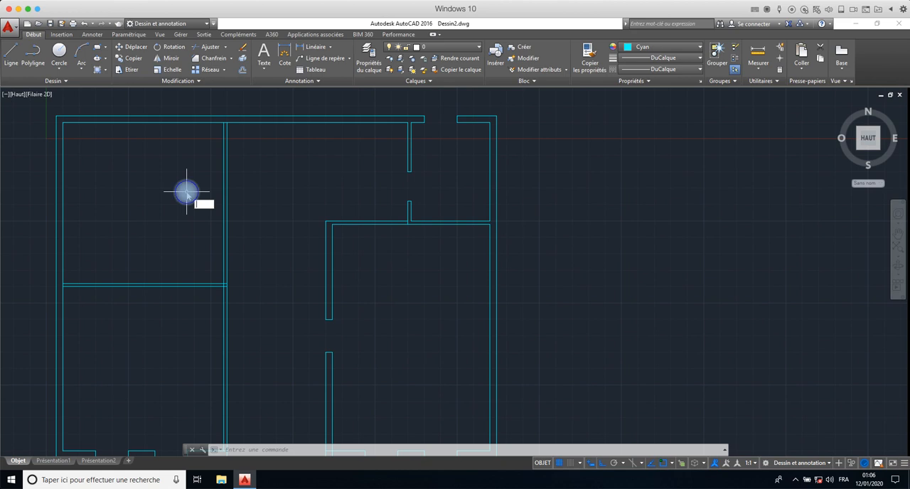
pyautogui.keyDown('shift'); pyautogui.rightClick(187, 192); pyautogui.keyUp('shift')
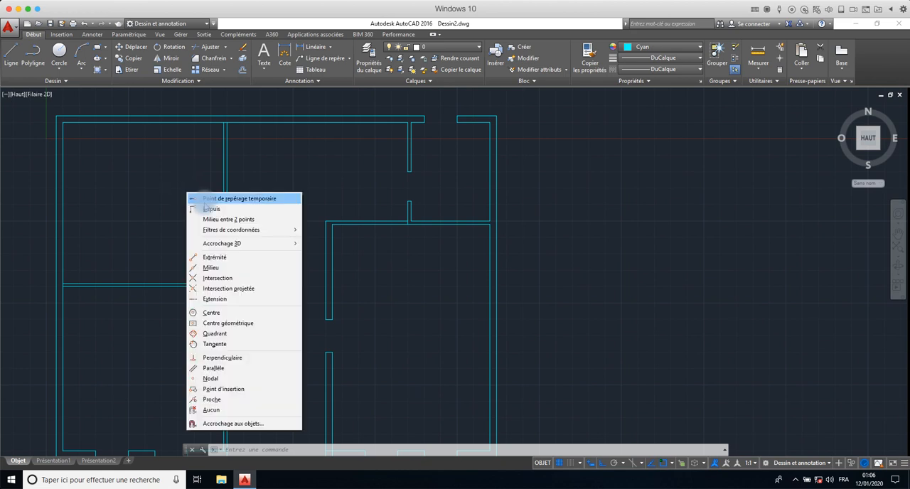
pyautogui.click(228, 219)
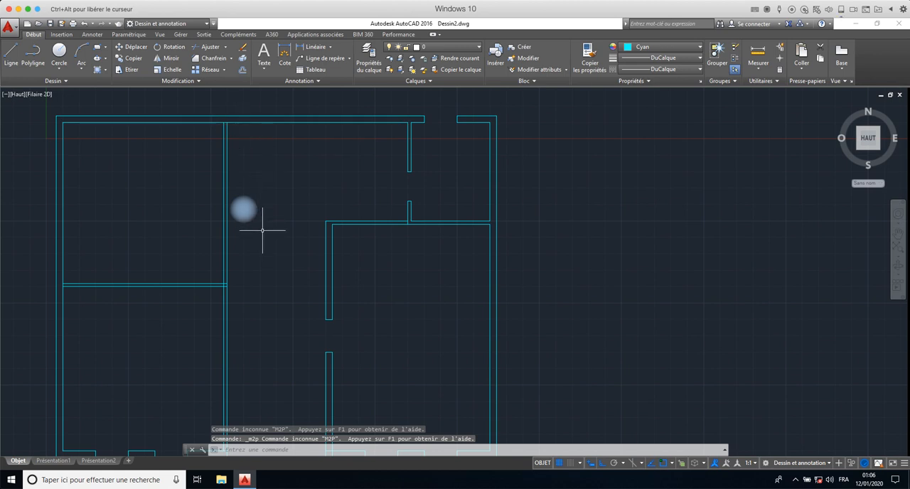
pyautogui.write('M')
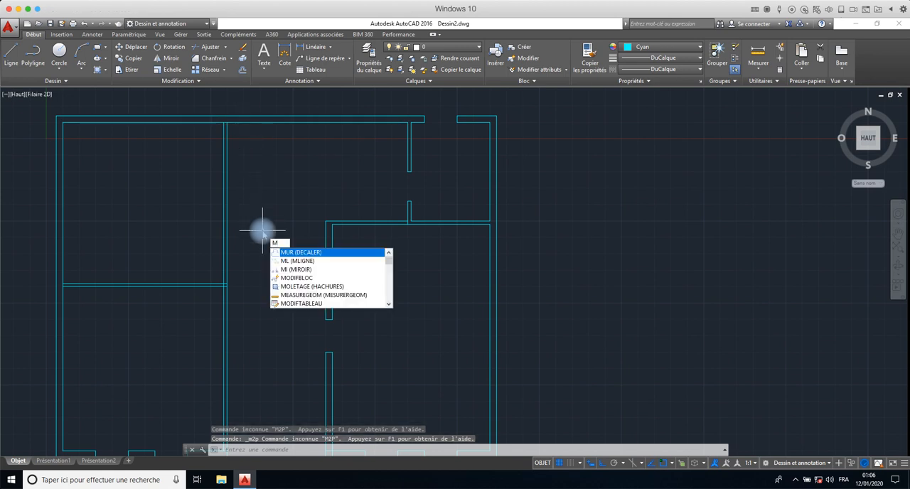
pyautogui.press('Escape')
pyautogui.press('Escape')
pyautogui.press('Escape')
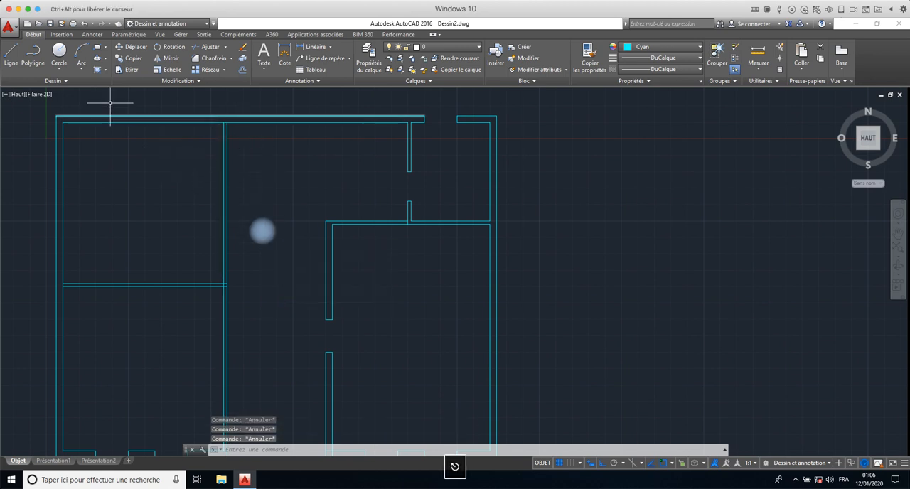
# - Draw a line across the vertical partition's thickness, starting at the M2P midpoint between the upper wall and the horizontal partition
pyautogui.click(11, 54)
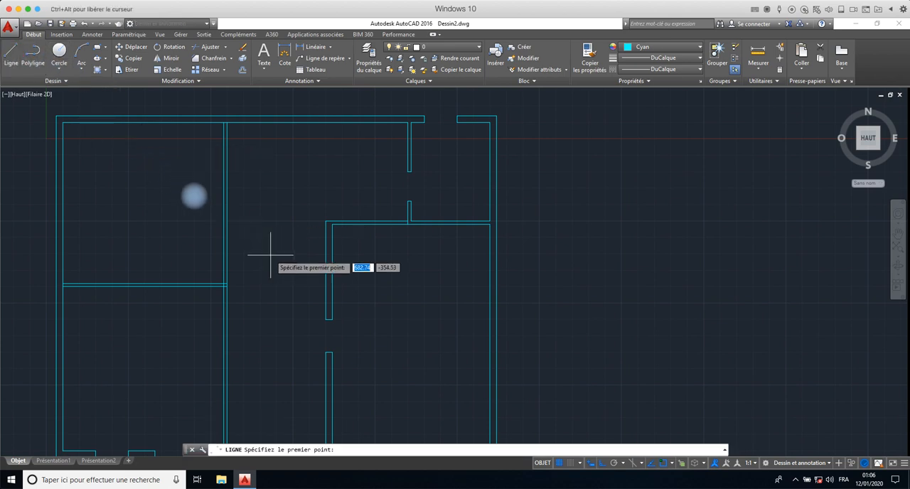
pyautogui.write('M')
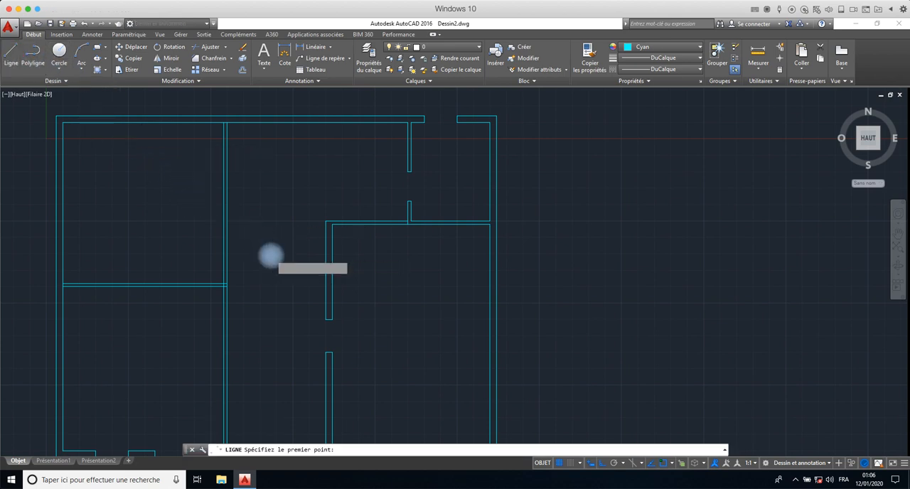
pyautogui.write('2P')
pyautogui.press('Return')
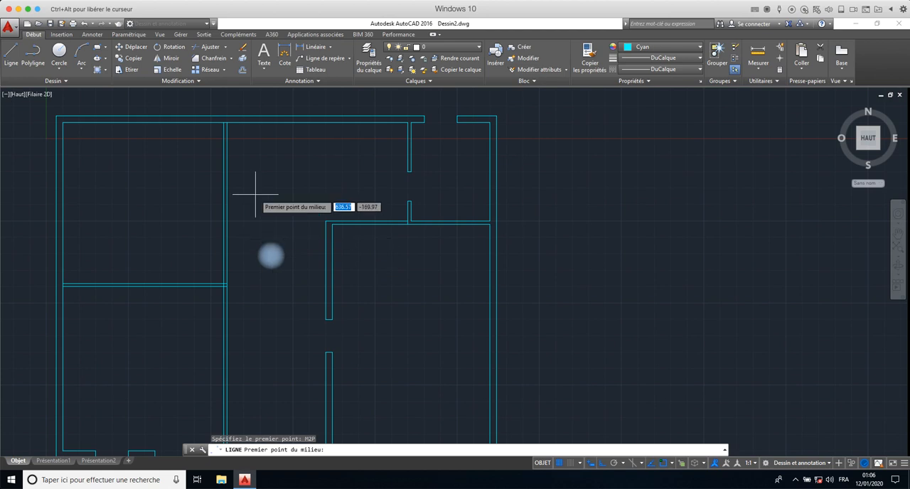
pyautogui.click(223, 123)
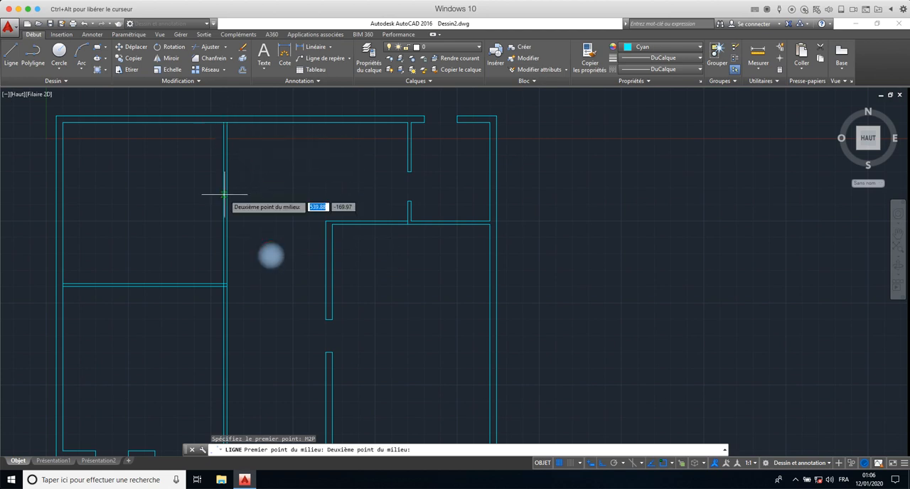
pyautogui.click(224, 284)
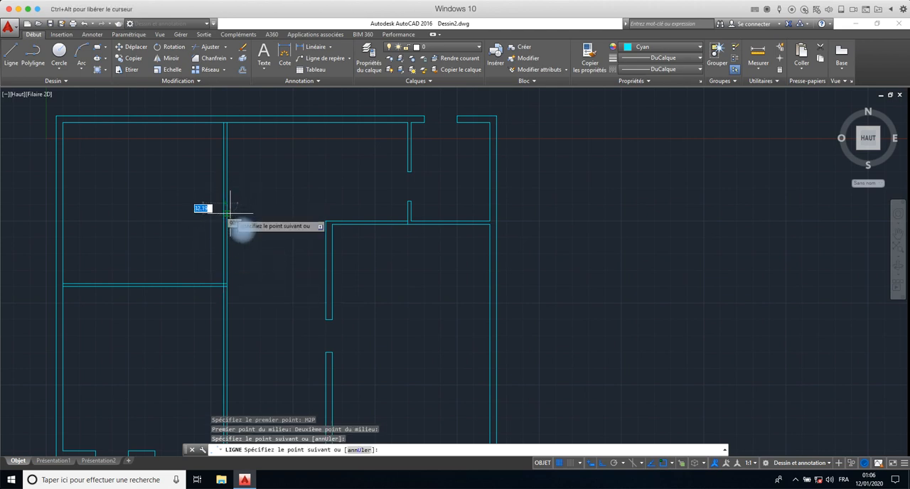
pyautogui.scroll(5, 231, 214)
pyautogui.scroll(1, 230, 213)
pyautogui.rightClick(220, 184)
pyautogui.click(231, 195)
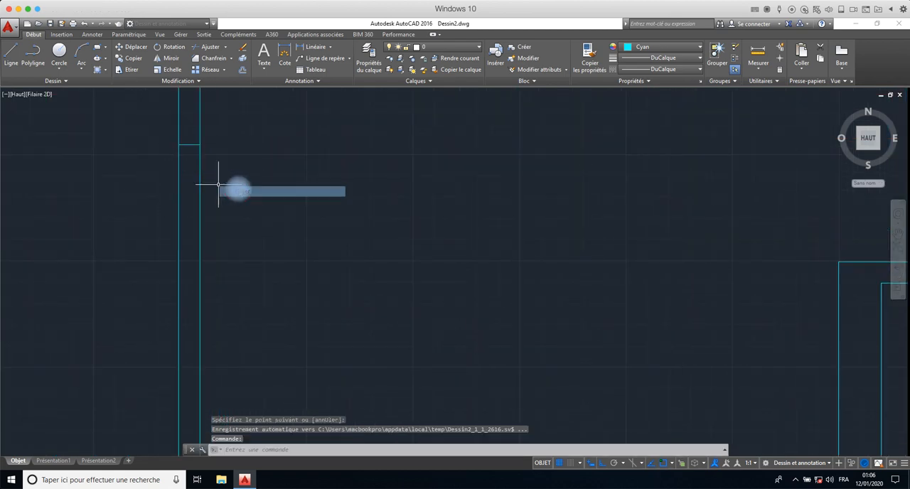
# - Offset the short line across the vertical partition by 50 both upward and downward to mark an opening
pyautogui.scroll(-4, 183, 167)
pyautogui.moveTo(187, 173); pyautogui.dragTo(257, 248, button='middle')
pyautogui.scroll(4, 257, 248)
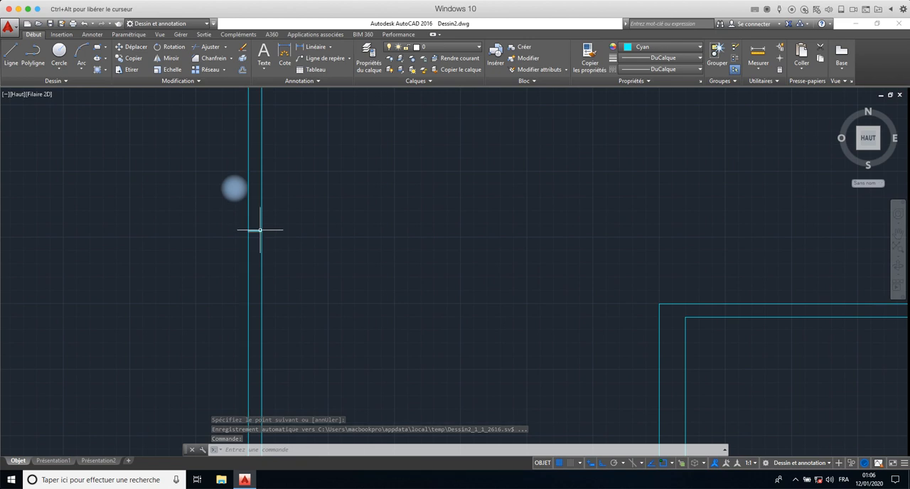
pyautogui.click(257, 231)
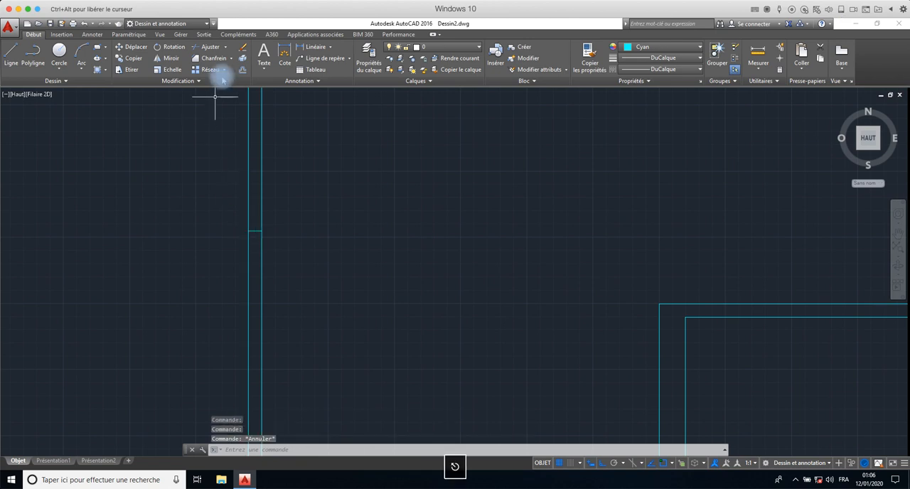
pyautogui.click(242, 69)
pyautogui.write('5')
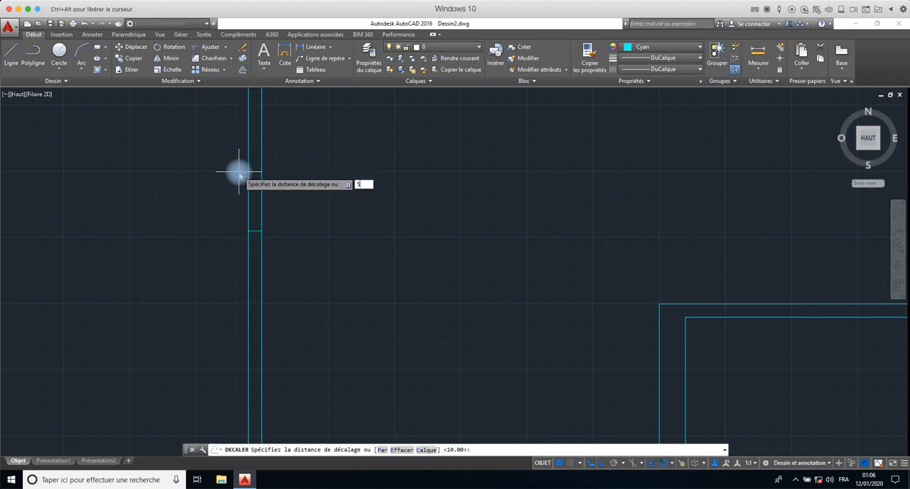
pyautogui.write('0')
pyautogui.press('Return')
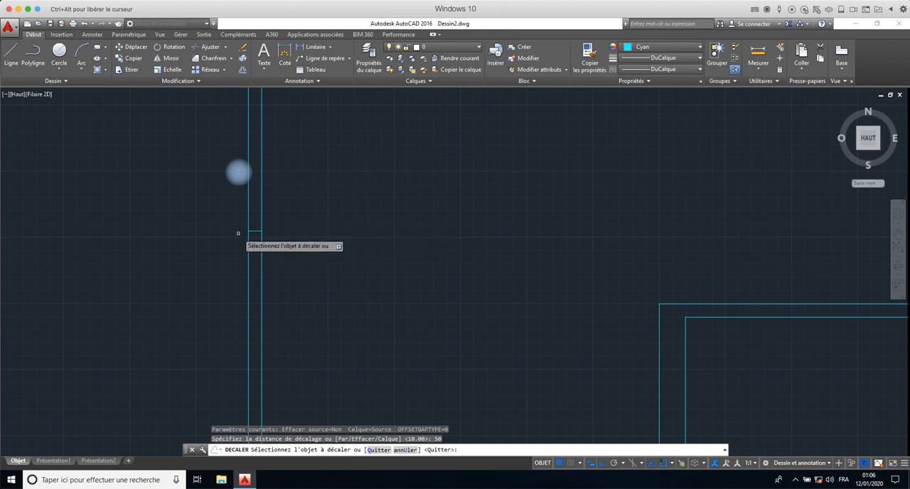
pyautogui.click(255, 231)
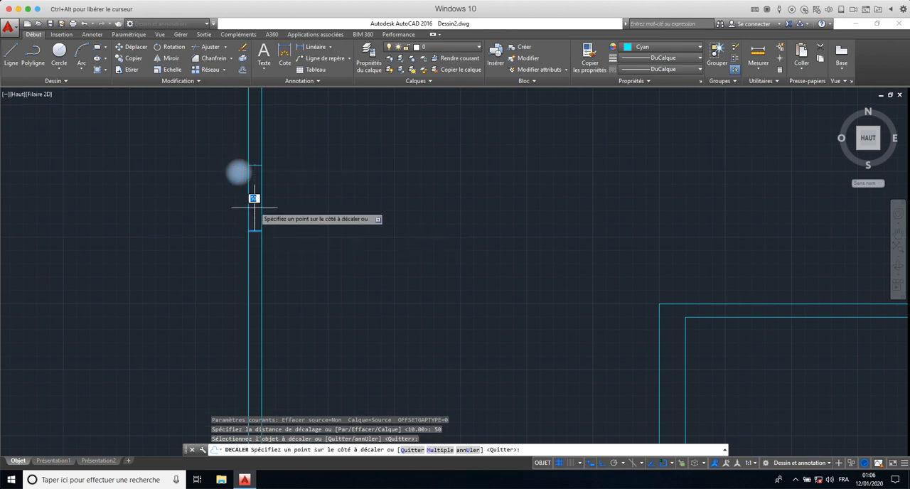
pyautogui.click(254, 199)
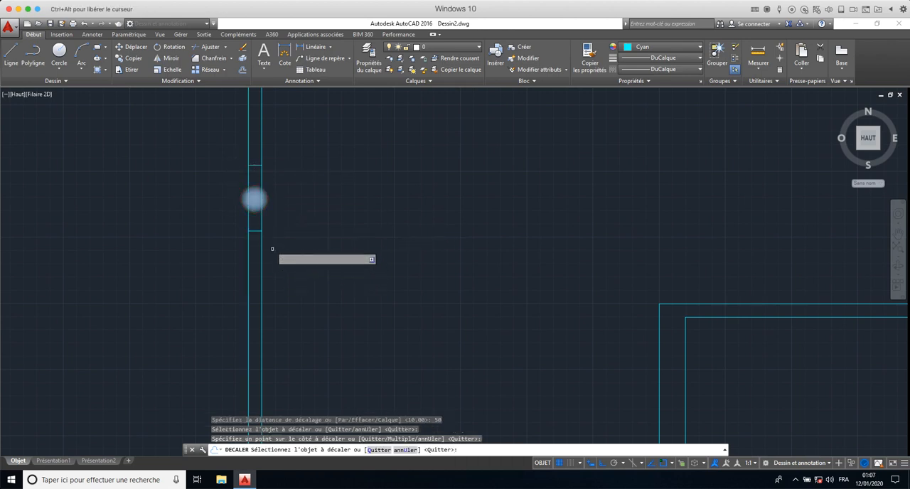
pyautogui.click(255, 231)
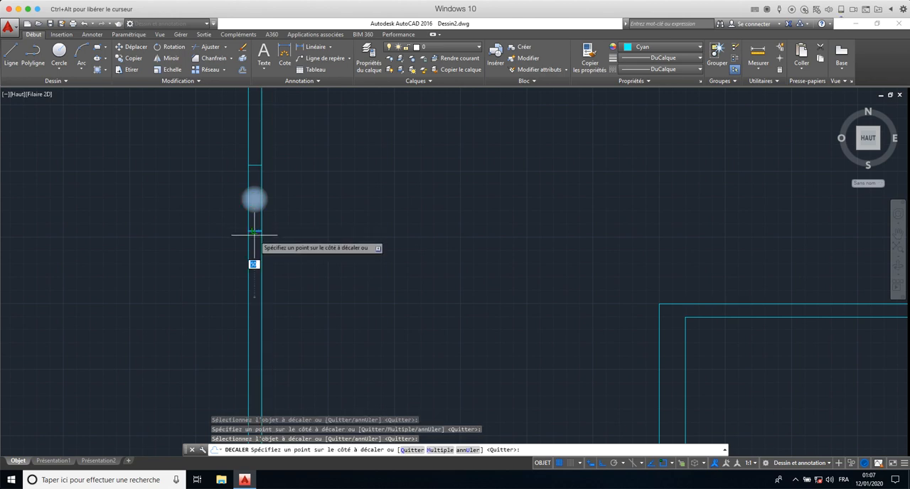
pyautogui.click(254, 263)
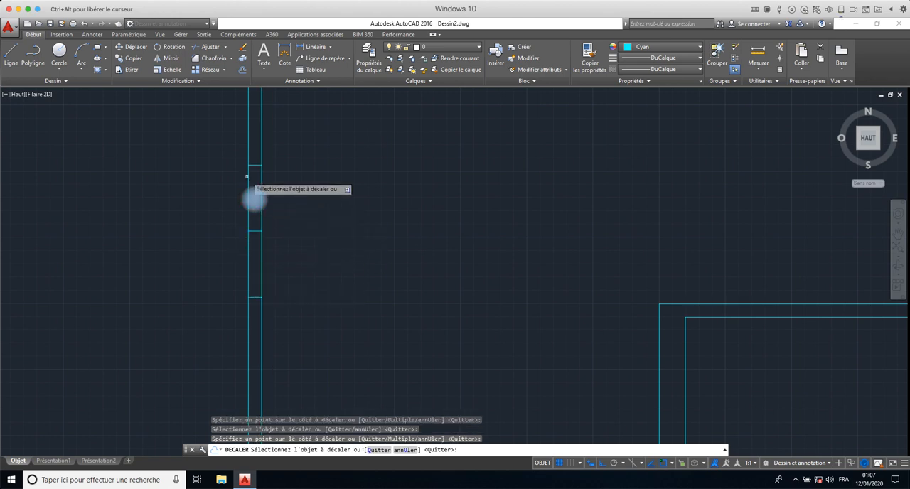
pyautogui.press('Escape')
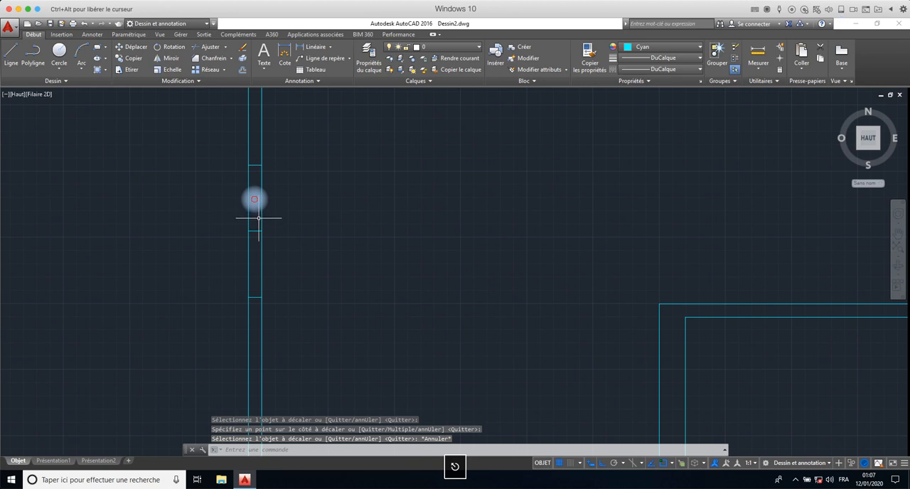
# - Erase the middle line across the left vertical partition and trim the partition open between the two offset lines, using all objects as cutting edges
pyautogui.click(254, 234)
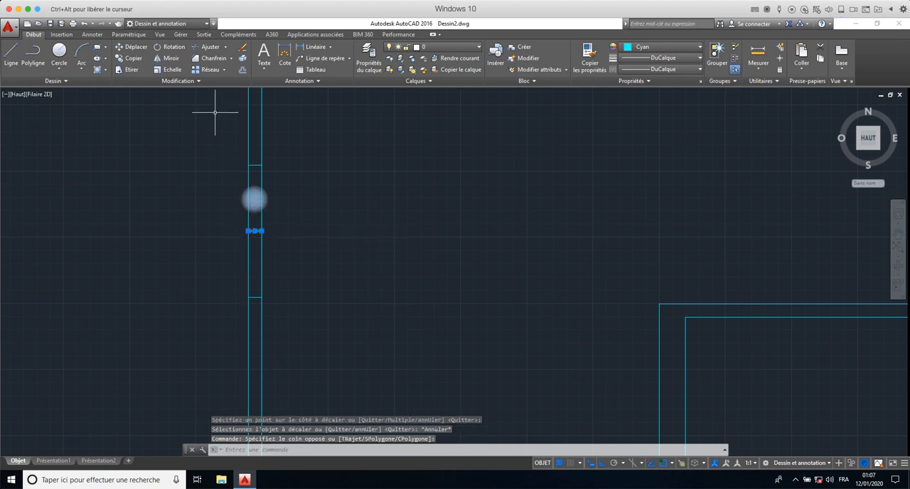
pyautogui.click(242, 57)
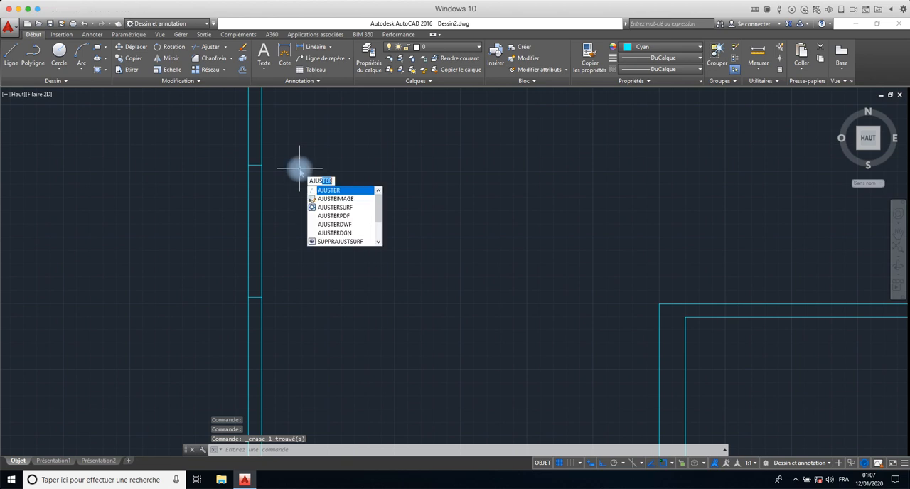
pyautogui.press('Return')
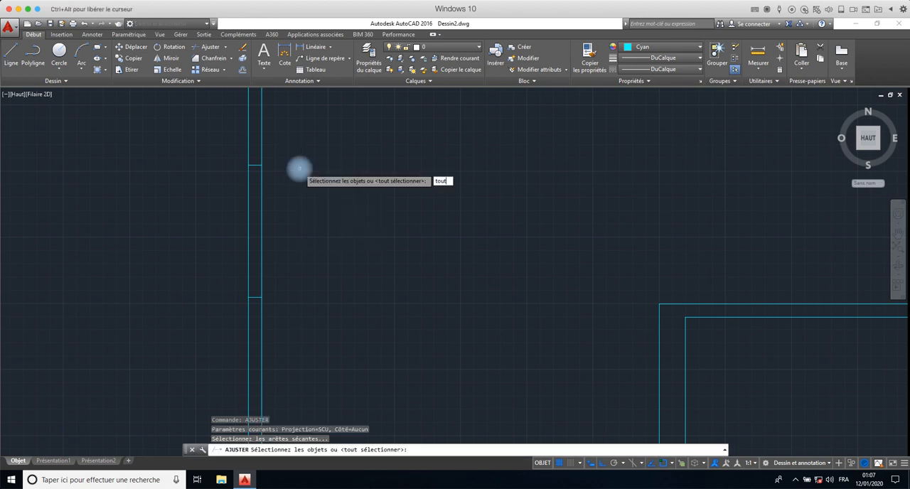
pyautogui.write('tout')
pyautogui.press('Return')
pyautogui.press('Return')
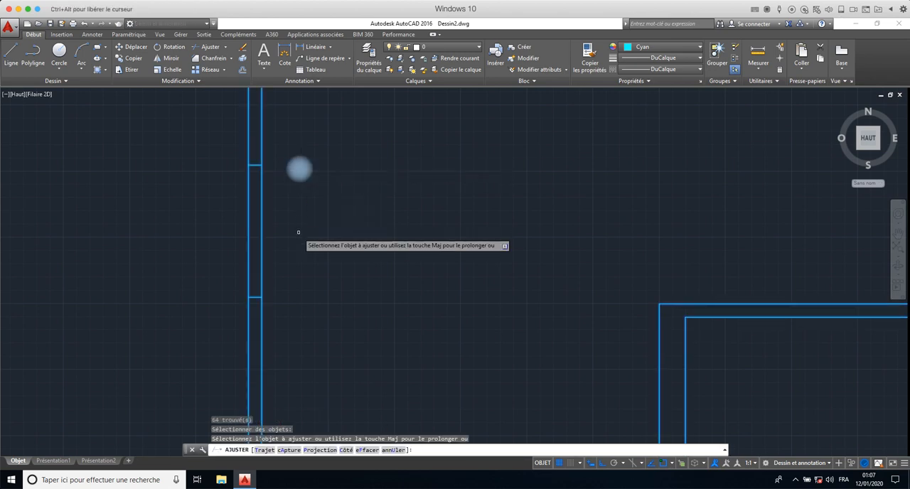
pyautogui.click(299, 230)
pyautogui.click(242, 243)
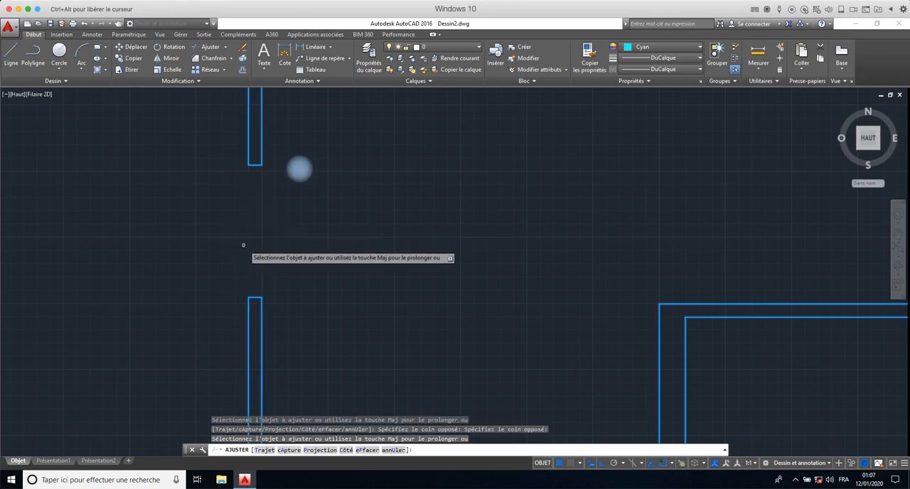
pyautogui.scroll(-5, 243, 245)
pyautogui.scroll(2, 246, 249)
pyautogui.moveTo(258, 318); pyautogui.dragTo(268, 133, button='middle')
pyautogui.moveTo(269, 163); pyautogui.dragTo(213, 240, button='middle')
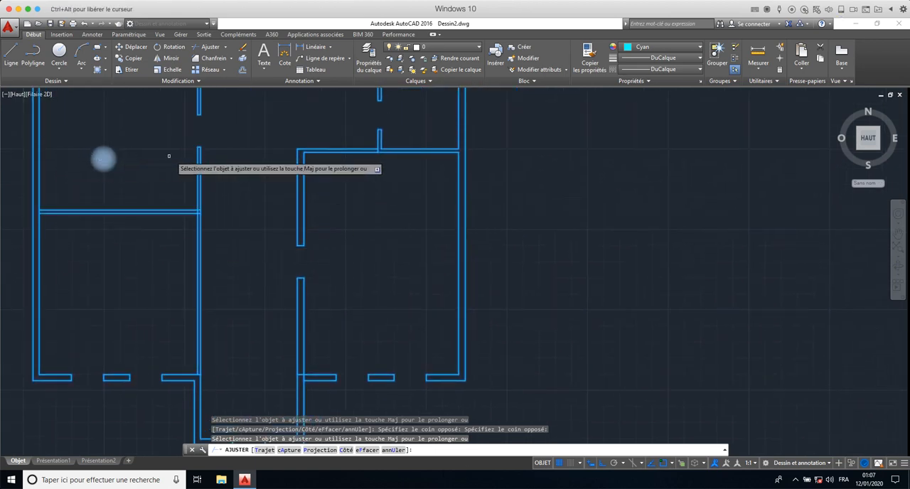
pyautogui.press('Escape')
# - Mirror the two end lines of the upper opening about the lower edge of the left horizontal partition, keeping the source lines
pyautogui.scroll(-4, 189, 143)
pyautogui.scroll(6, 190, 142)
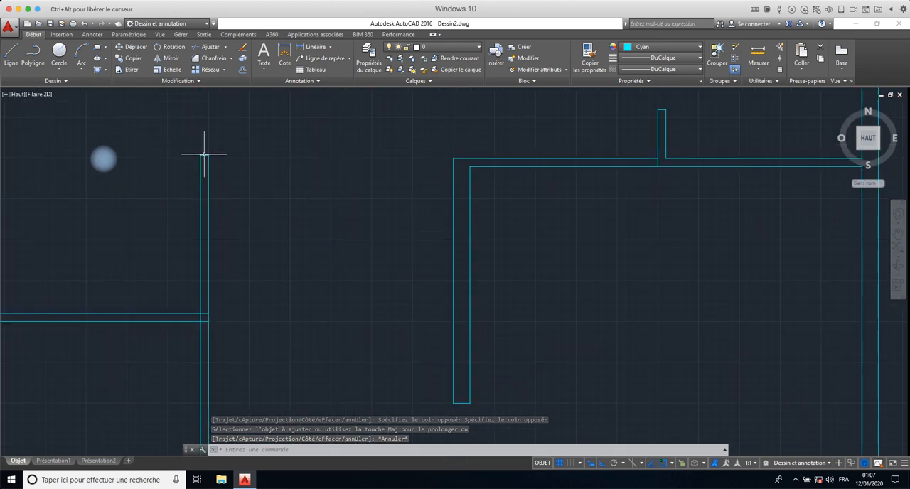
pyautogui.scroll(-5, 201, 146)
pyautogui.moveTo(197, 142); pyautogui.dragTo(203, 213, button='middle')
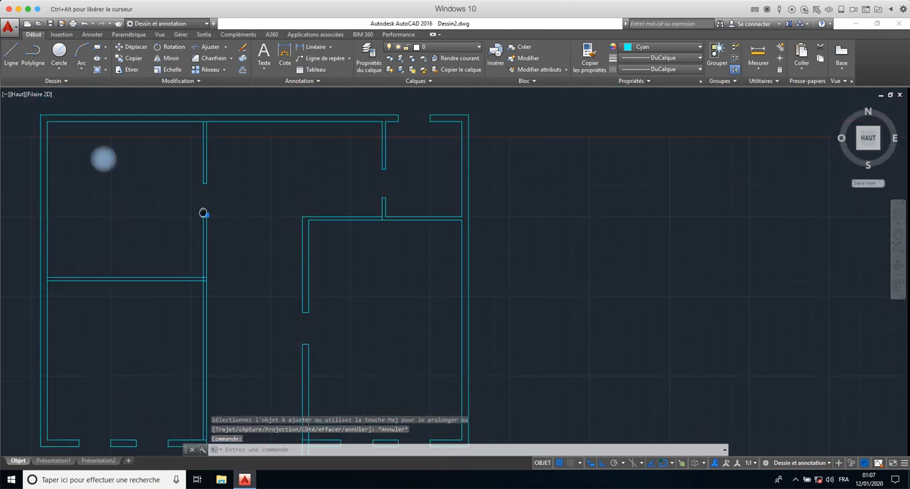
pyautogui.scroll(-4, 204, 206)
pyautogui.scroll(8, 204, 205)
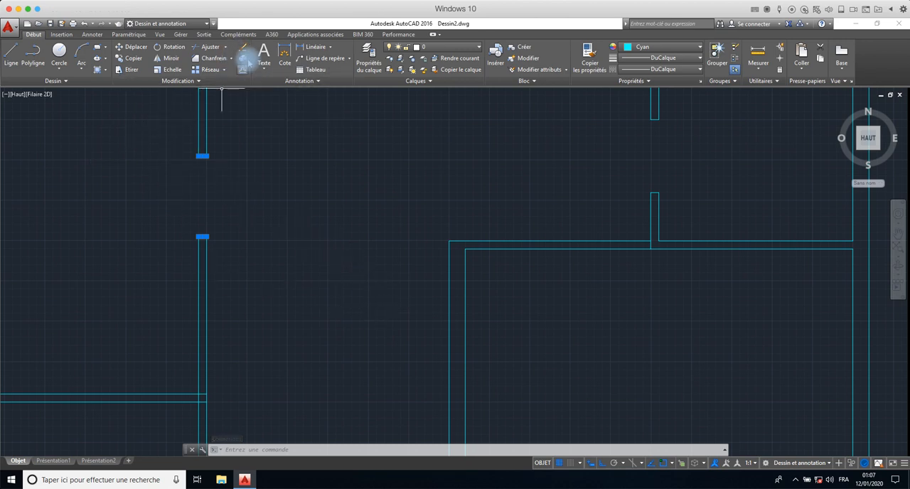
pyautogui.click(171, 58)
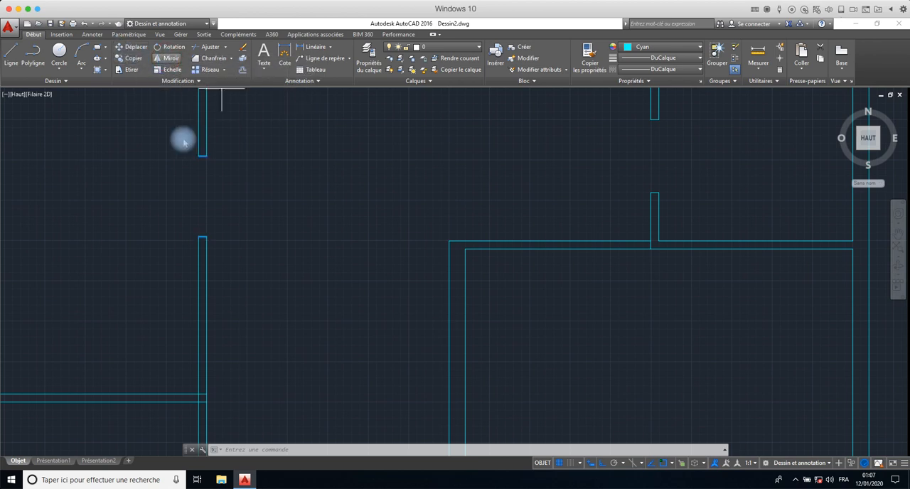
pyautogui.scroll(-3, 186, 288)
pyautogui.scroll(5, 185, 311)
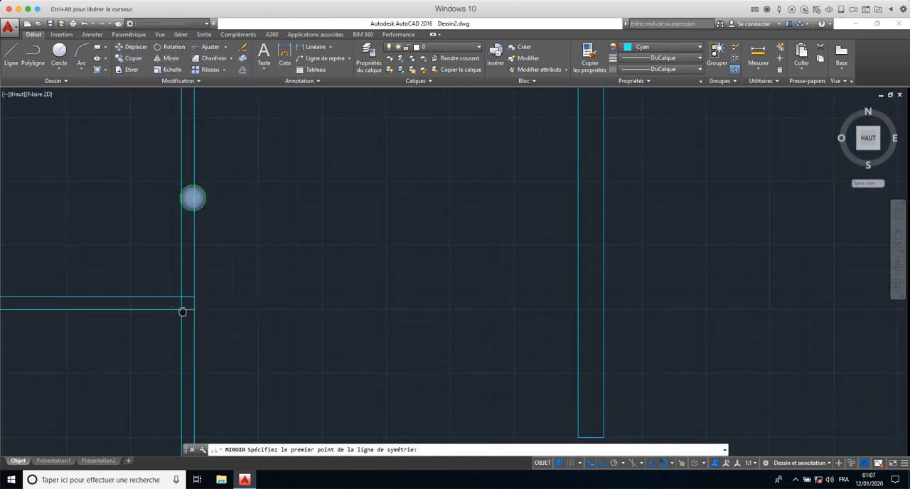
pyautogui.moveTo(183, 310); pyautogui.dragTo(324, 270, button='middle')
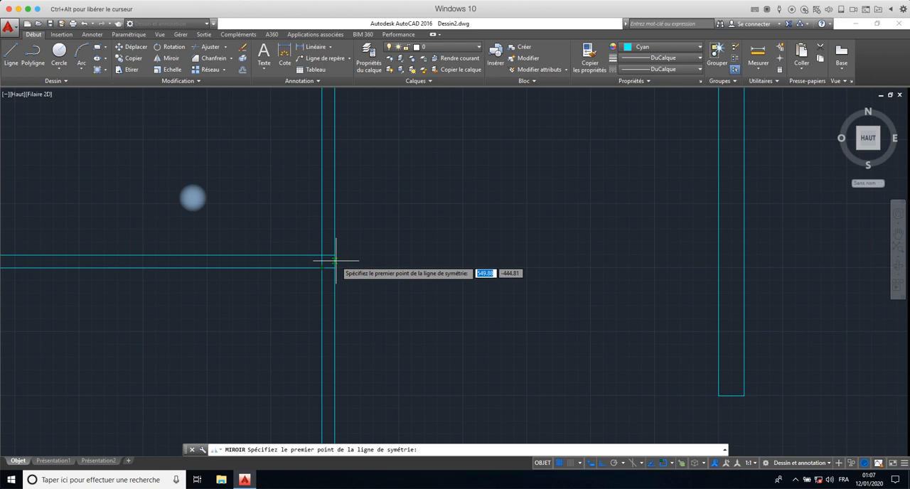
pyautogui.click(334, 267)
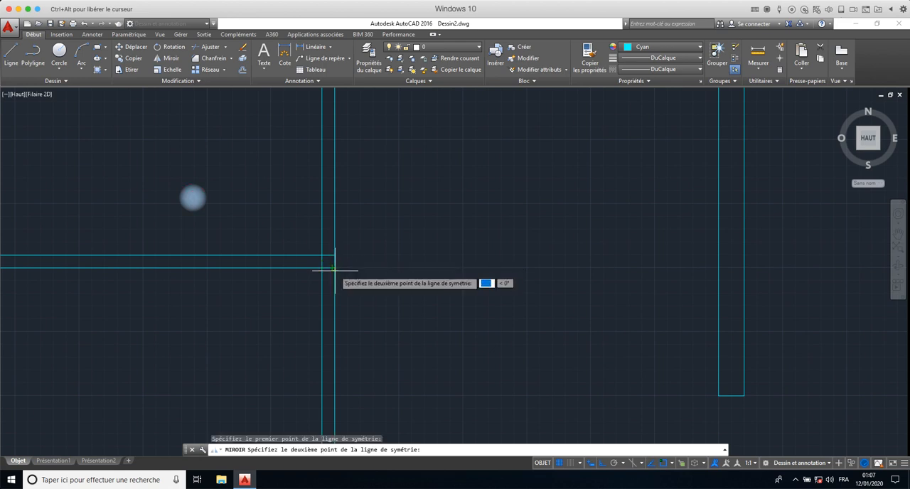
pyautogui.click(459, 270)
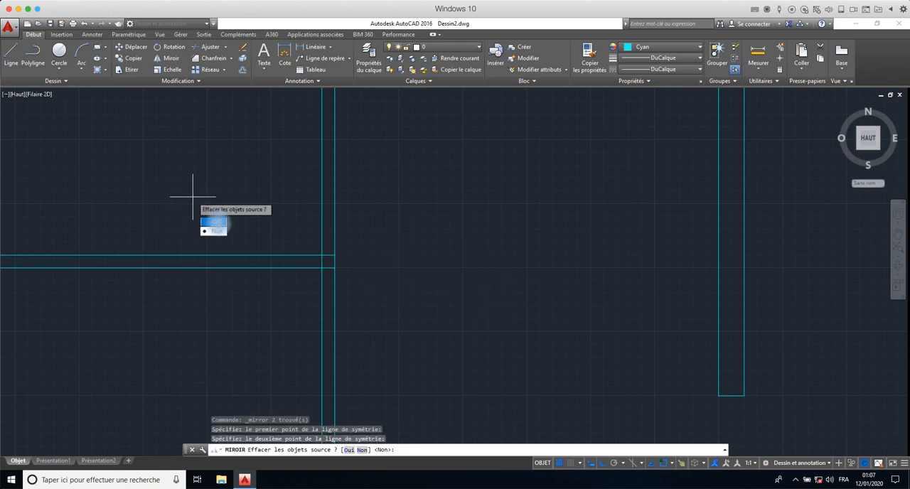
pyautogui.click(216, 232)
# - Trim both partition lines between the two mirrored lines to cut the lower opening, using all objects as cutting edges
pyautogui.scroll(-5, 278, 278)
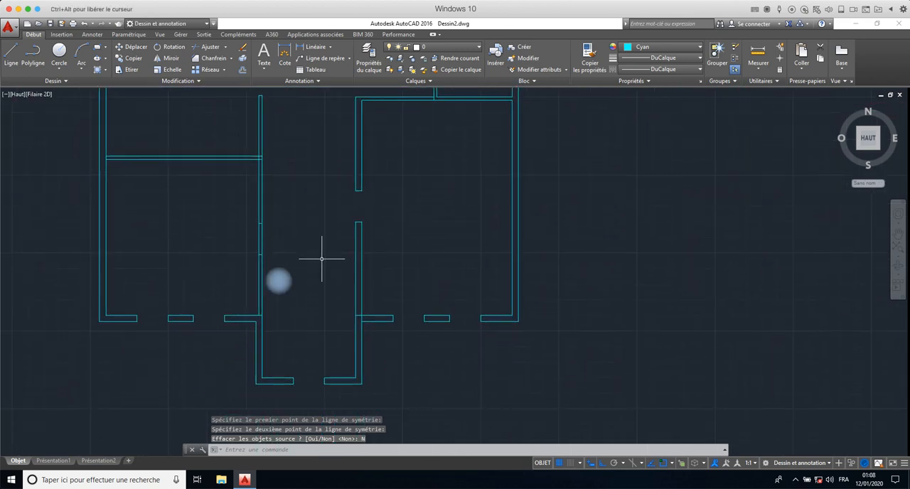
pyautogui.write('aj')
pyautogui.press('Return')
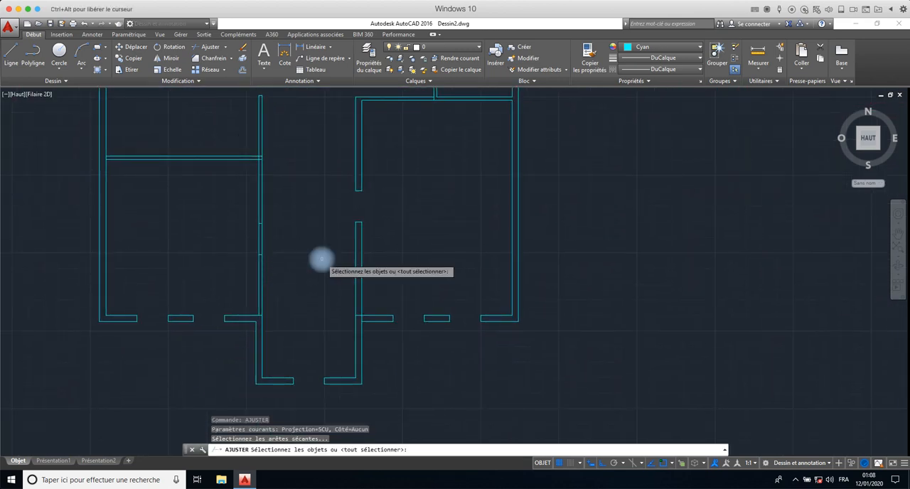
pyautogui.write('tout')
pyautogui.press('Return')
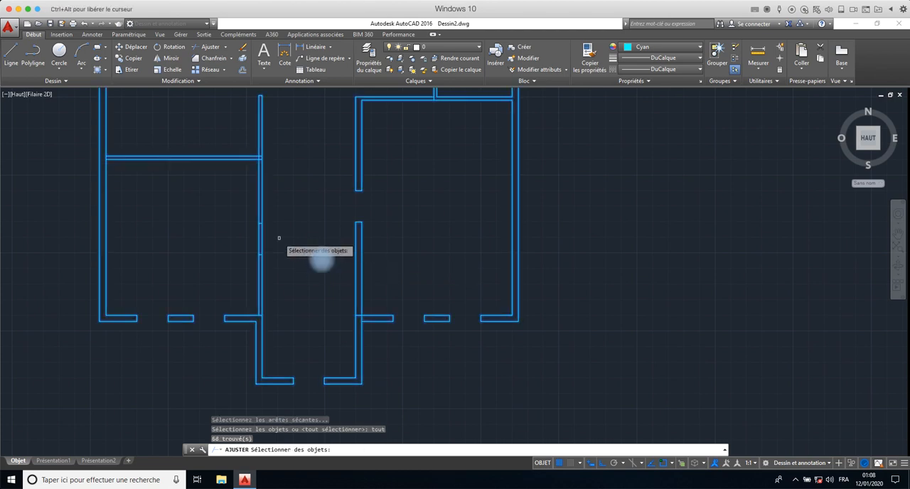
pyautogui.click(250, 244)
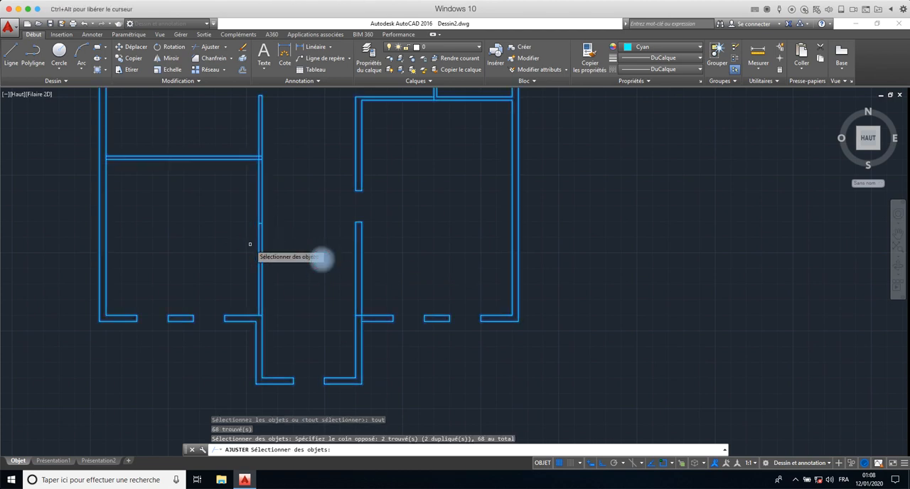
pyautogui.press('Return')
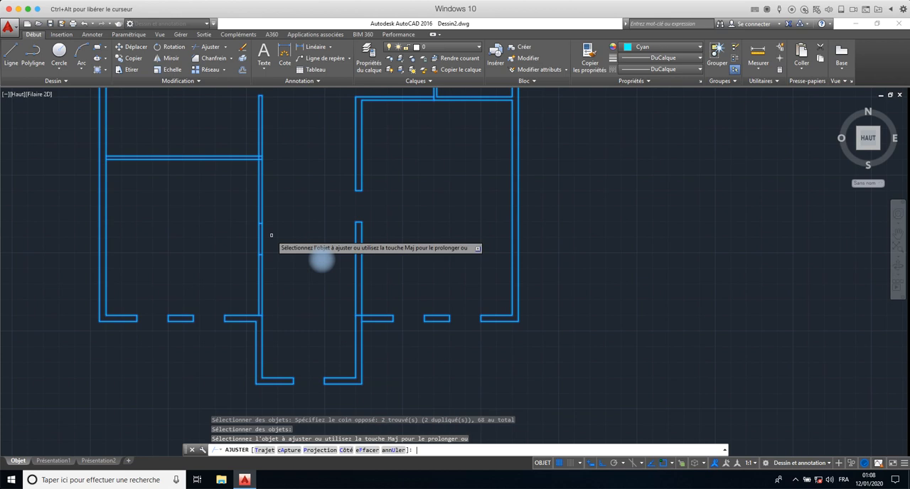
pyautogui.click(271, 238)
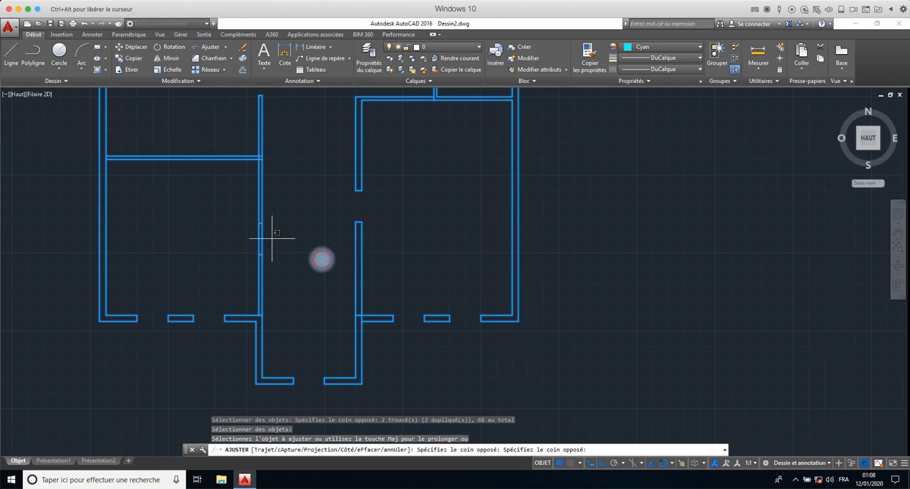
pyautogui.click(250, 243)
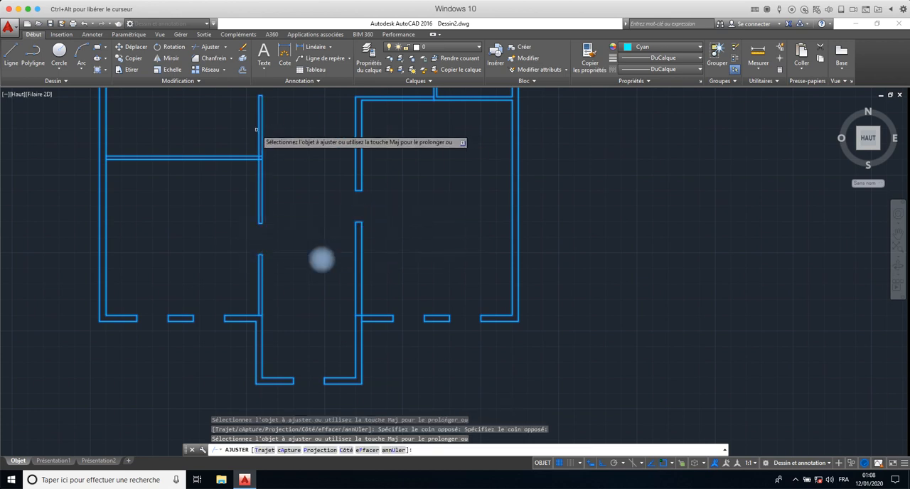
# - Trim the three overlapping segments at the junction of the left horizontal partition and the vertical partition
pyautogui.scroll(5, 274, 151)
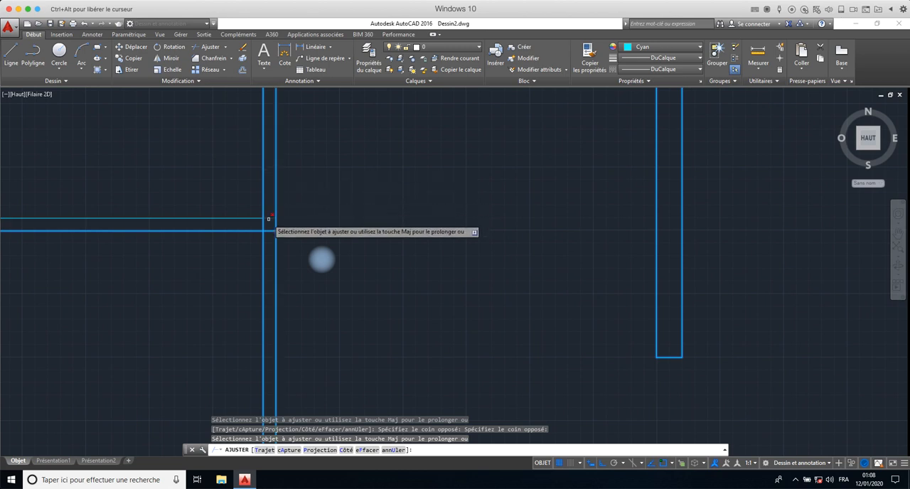
pyautogui.click(270, 219)
pyautogui.click(269, 229)
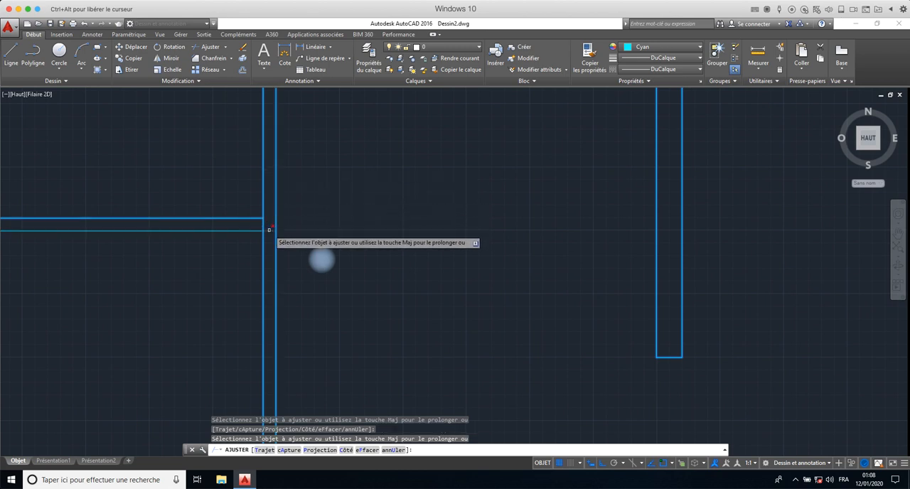
pyautogui.click(263, 224)
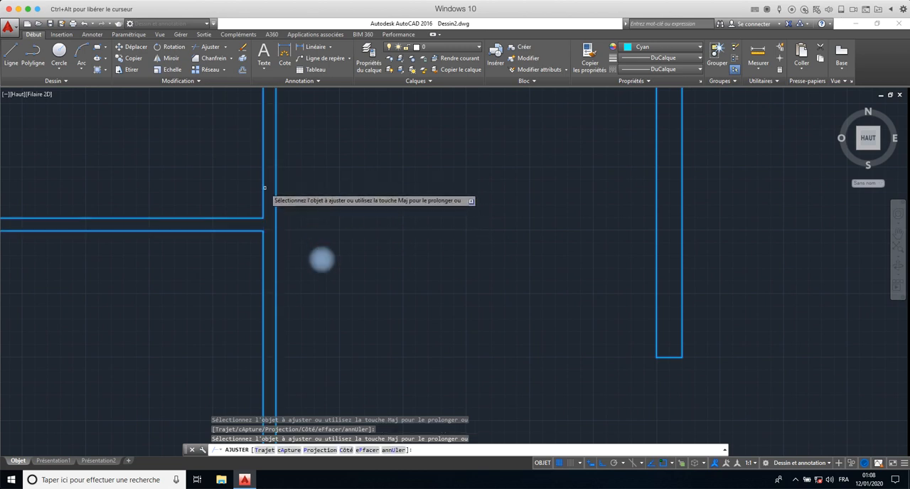
# - Trim the two leftover segments where the lower-right room's left wall meets the lower exterior wall, and end the Trim command
pyautogui.scroll(-5, 269, 185)
pyautogui.moveTo(268, 181); pyautogui.dragTo(239, 265, button='middle')
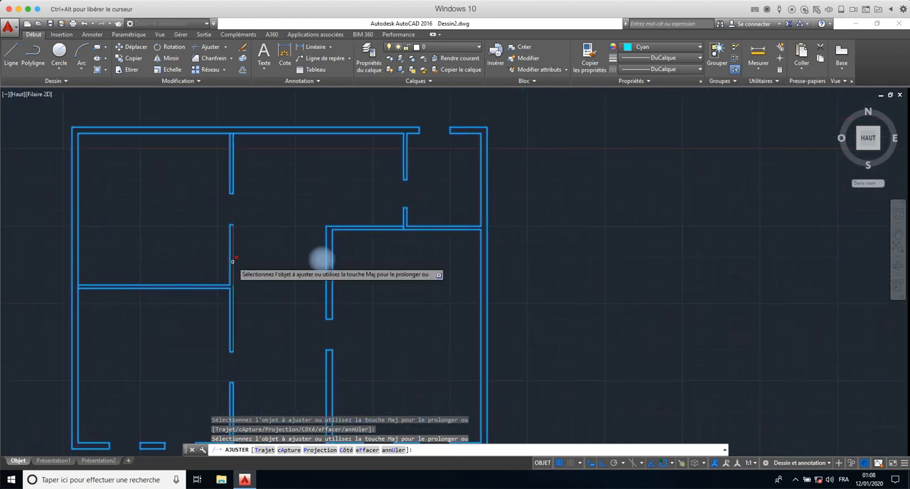
pyautogui.scroll(5, 403, 228)
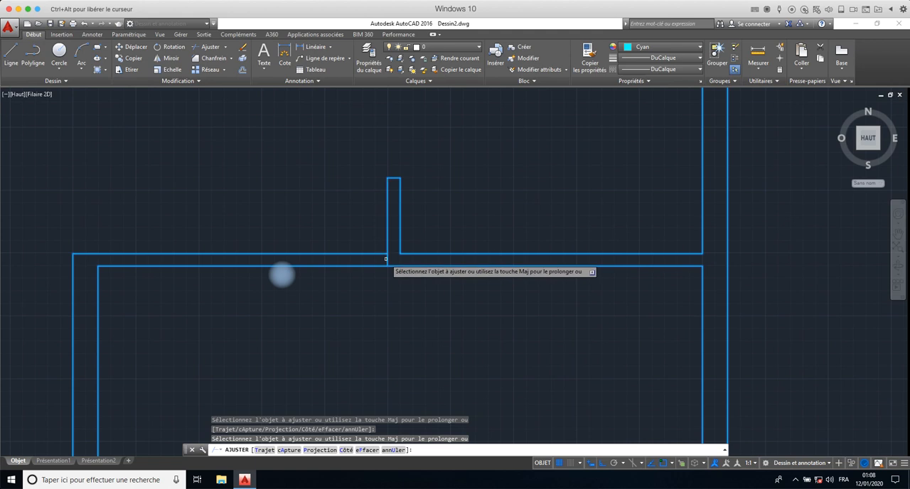
pyautogui.scroll(-4, 387, 259)
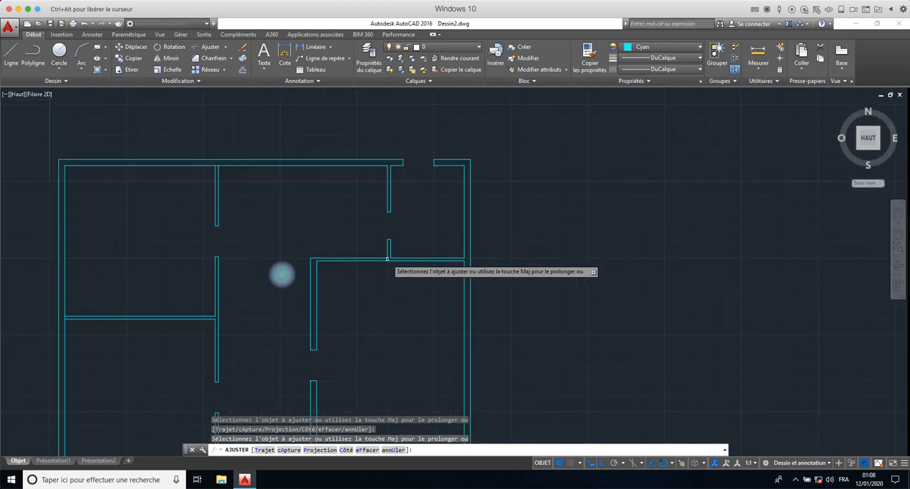
pyautogui.moveTo(387, 259); pyautogui.dragTo(529, 163, button='middle')
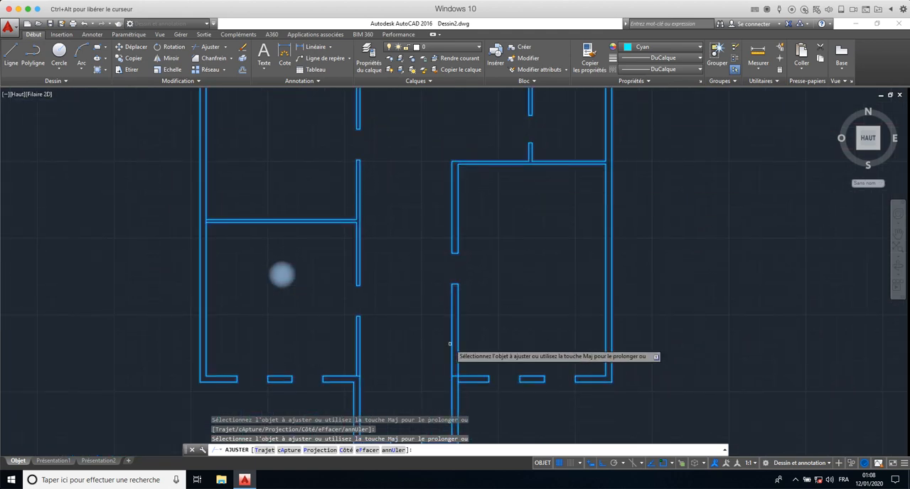
pyautogui.scroll(2, 368, 364)
pyautogui.scroll(2, 368, 363)
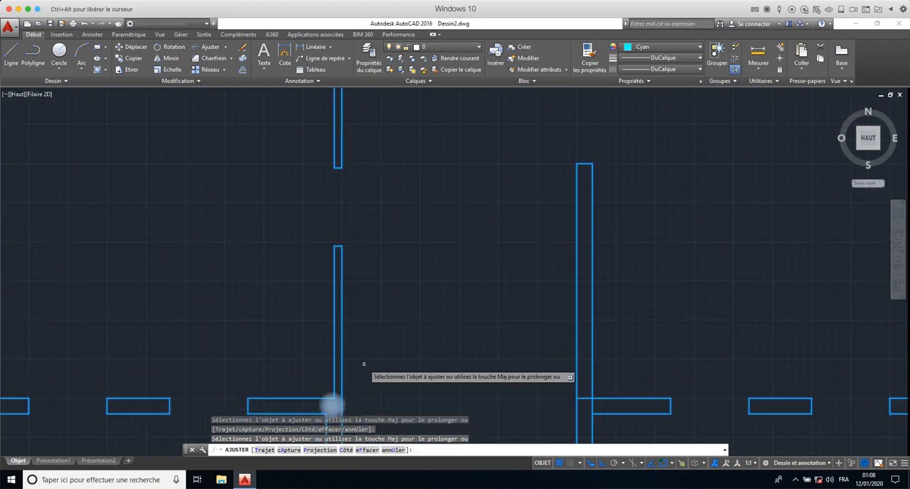
pyautogui.moveTo(359, 370); pyautogui.dragTo(325, 239, button='middle')
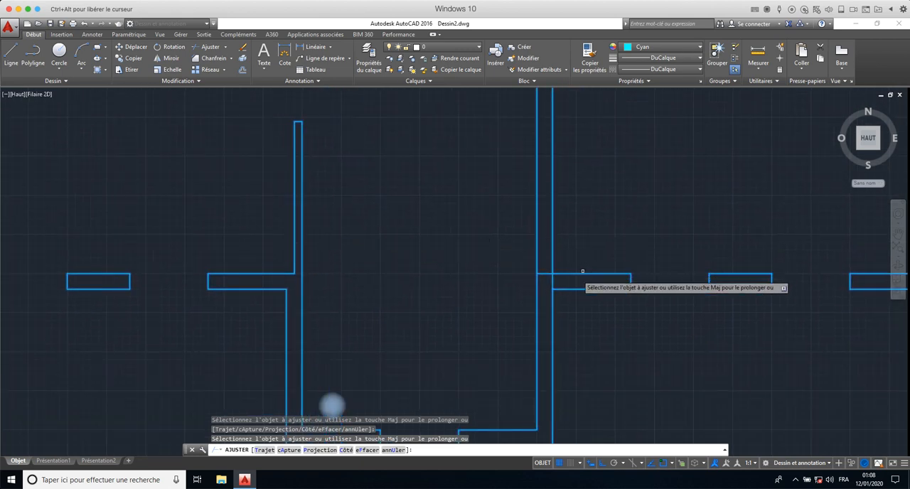
pyautogui.click(551, 281)
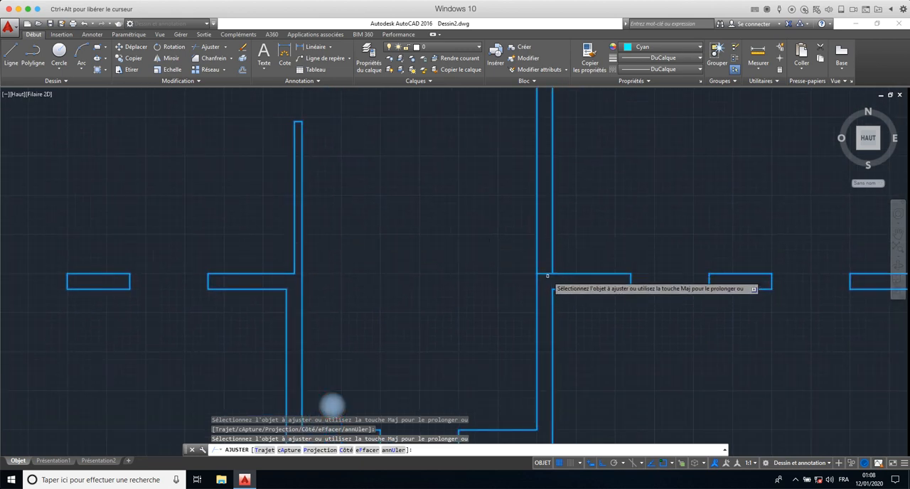
pyautogui.click(543, 274)
pyautogui.scroll(-4, 410, 282)
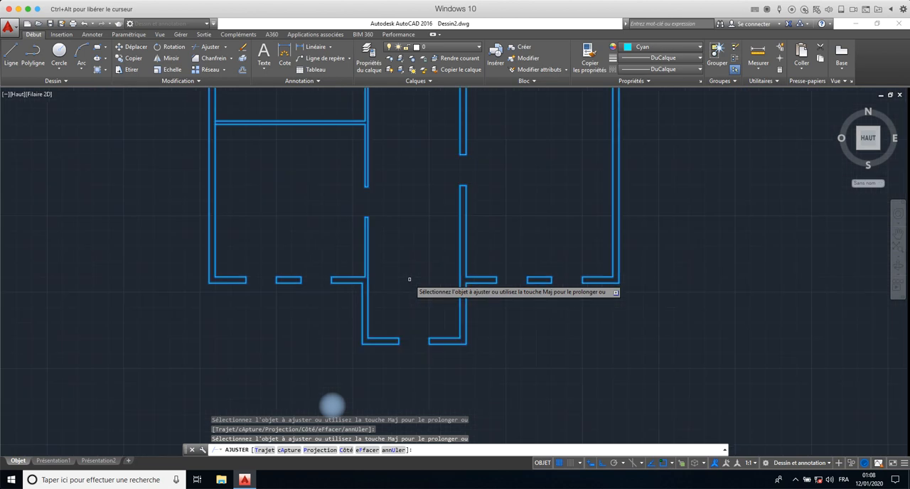
pyautogui.moveTo(410, 282); pyautogui.dragTo(306, 333, button='middle')
pyautogui.scroll(-2, 306, 331)
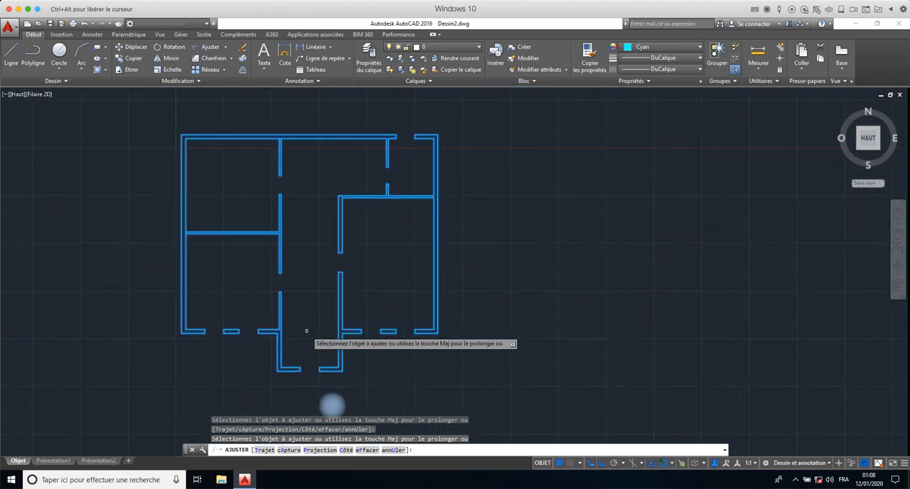
pyautogui.rightClick(478, 289)
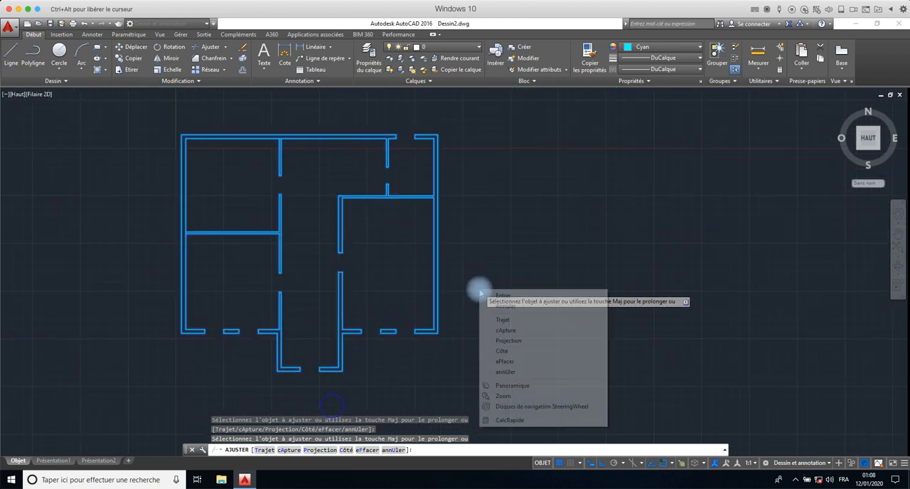
pyautogui.click(499, 294)
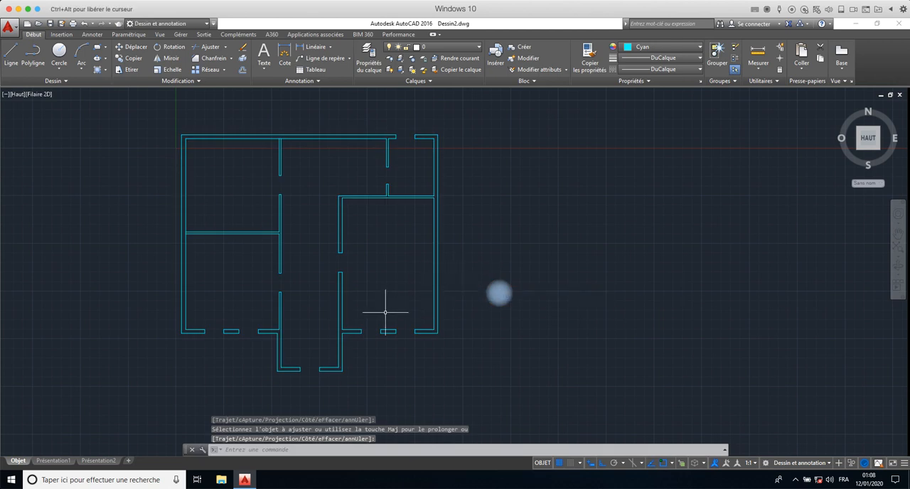
# - Trim the segment closing the left horizontal partition at the left exterior wall, using all objects as cutting edges, and end the Trim command
pyautogui.moveTo(410, 264); pyautogui.dragTo(476, 258, button='middle')
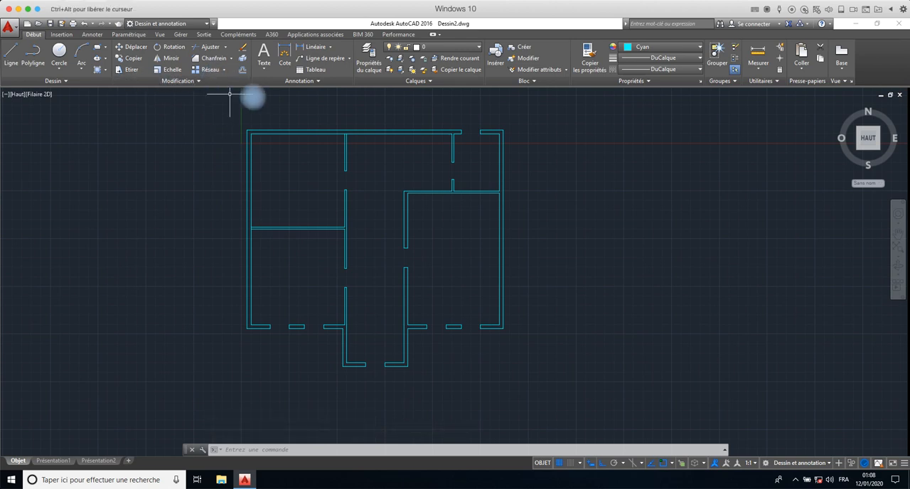
pyautogui.click(201, 82)
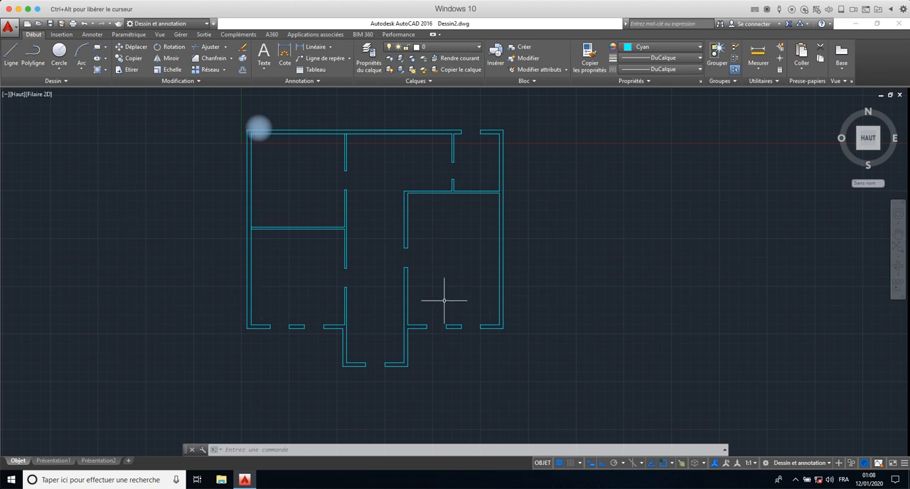
pyautogui.press('Escape')
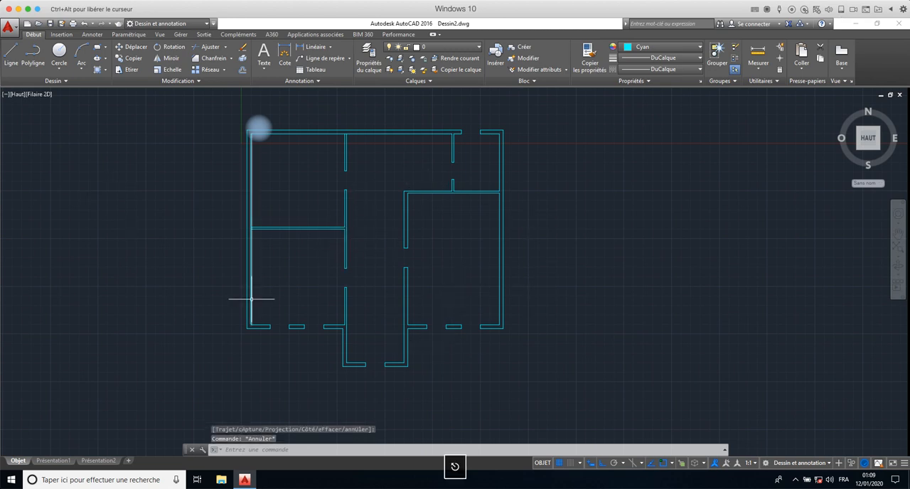
pyautogui.scroll(5, 269, 241)
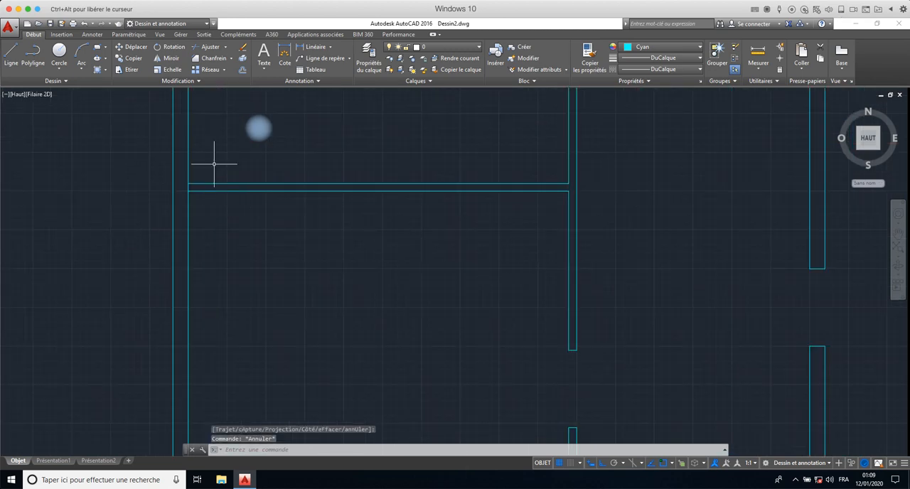
pyautogui.click(205, 46)
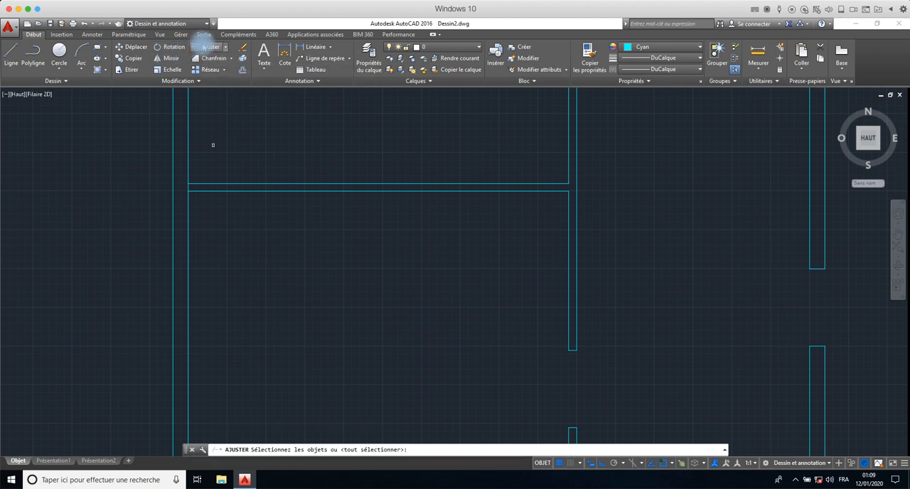
pyautogui.rightClick(261, 335)
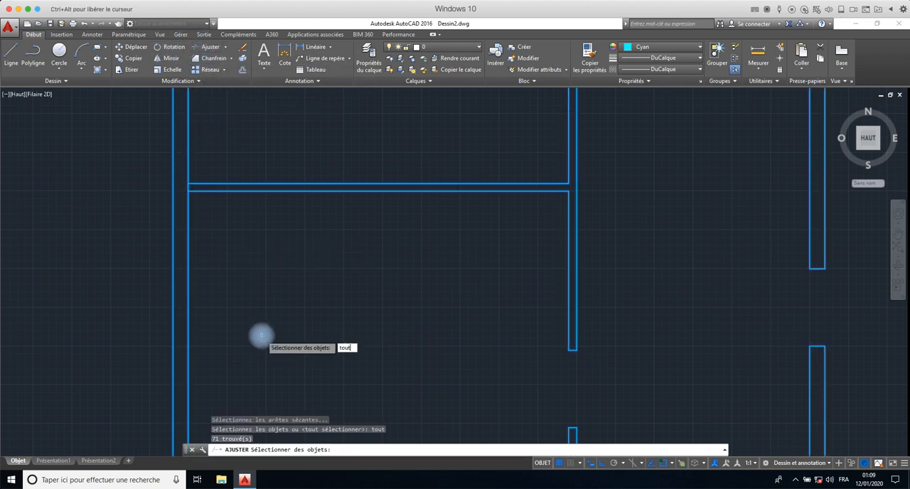
pyautogui.press('Return')
pyautogui.press('Return')
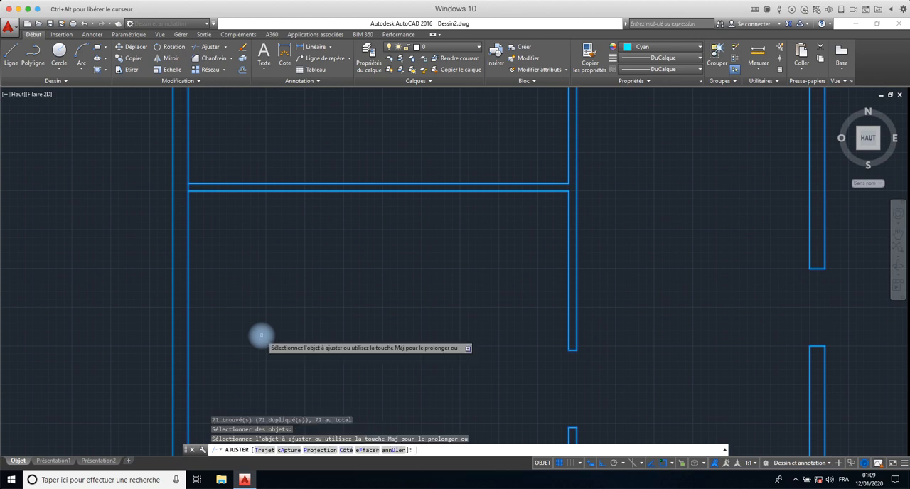
pyautogui.click(197, 186)
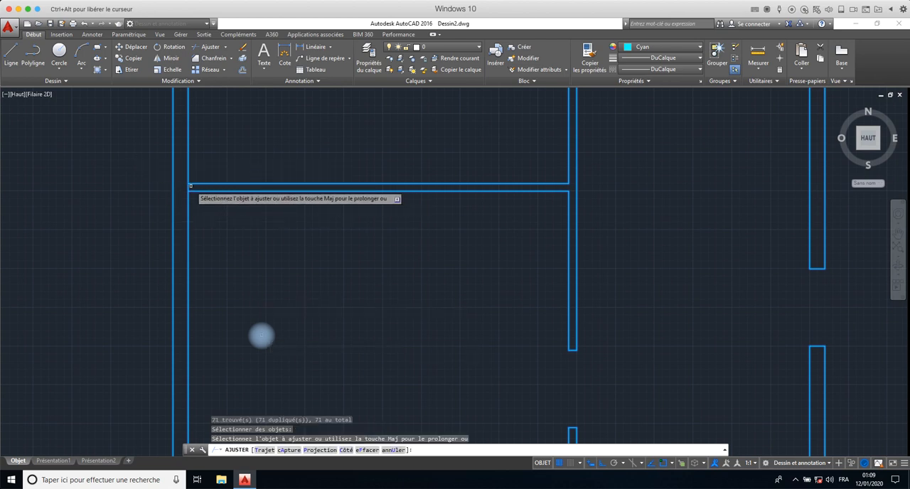
pyautogui.click(189, 186)
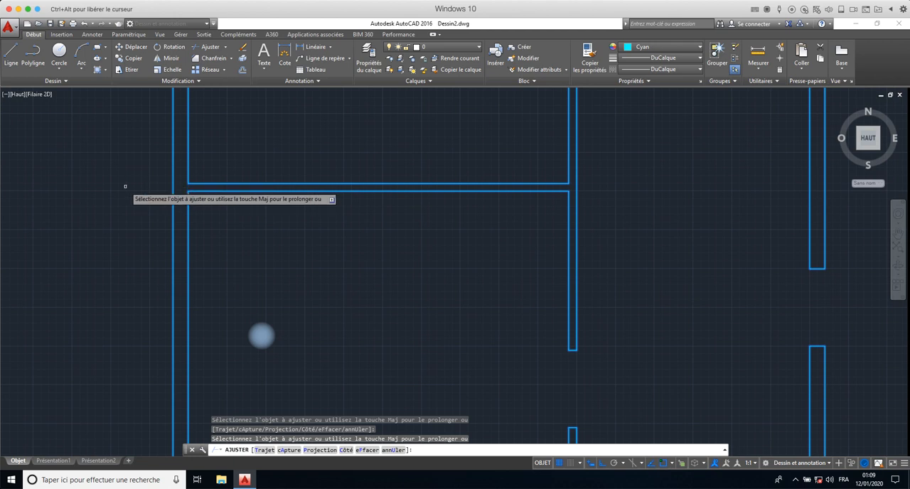
pyautogui.press('Escape')
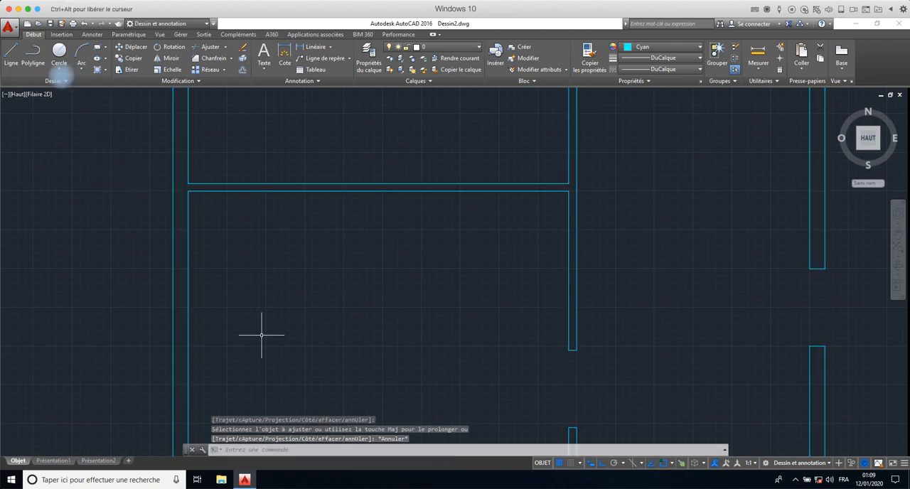
# - Convert all the wall and partition outlines of the plan into regions, and check the resulting wall pieces
pyautogui.click(62, 80)
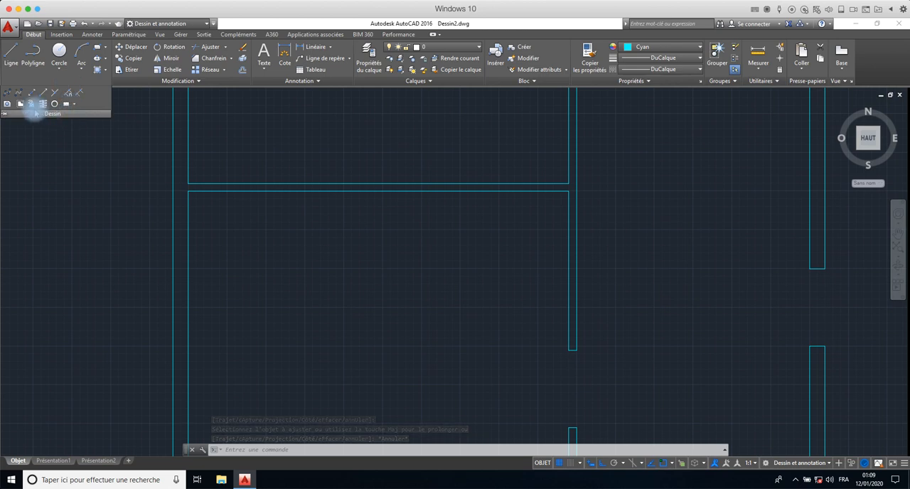
pyautogui.press('Escape')
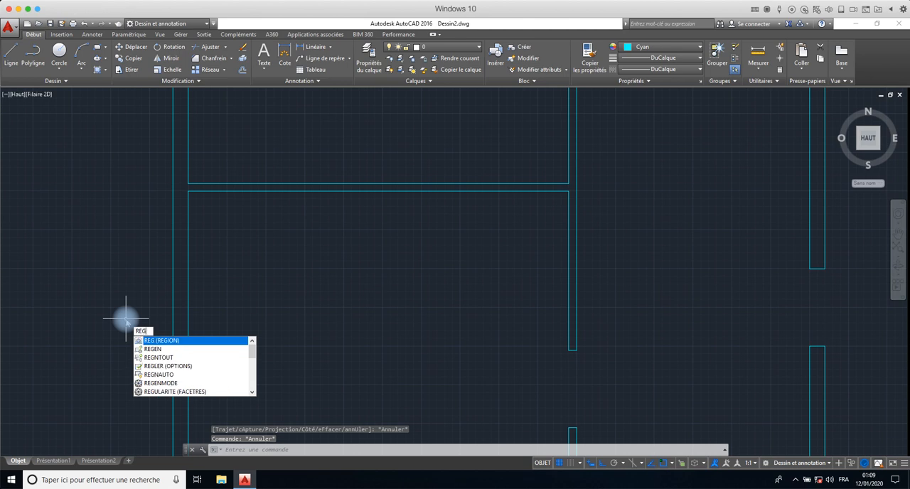
pyautogui.press('Return')
pyautogui.scroll(-3, 224, 314)
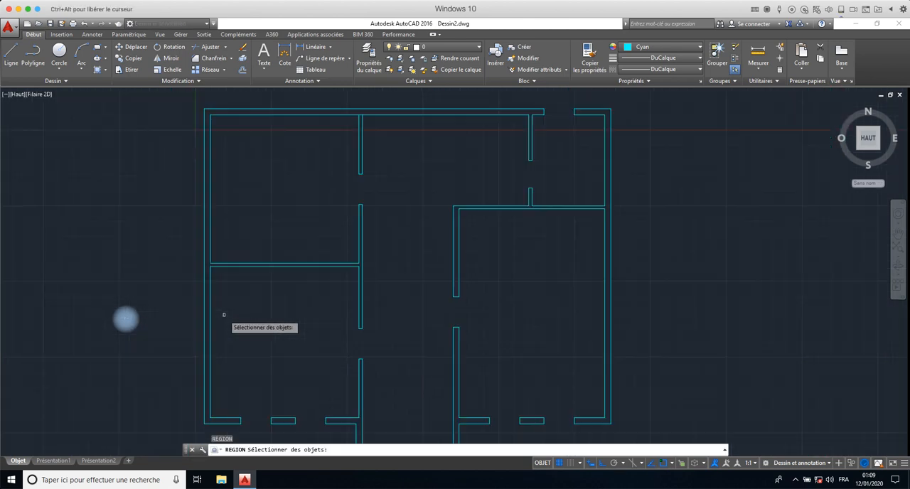
pyautogui.scroll(-2, 224, 315)
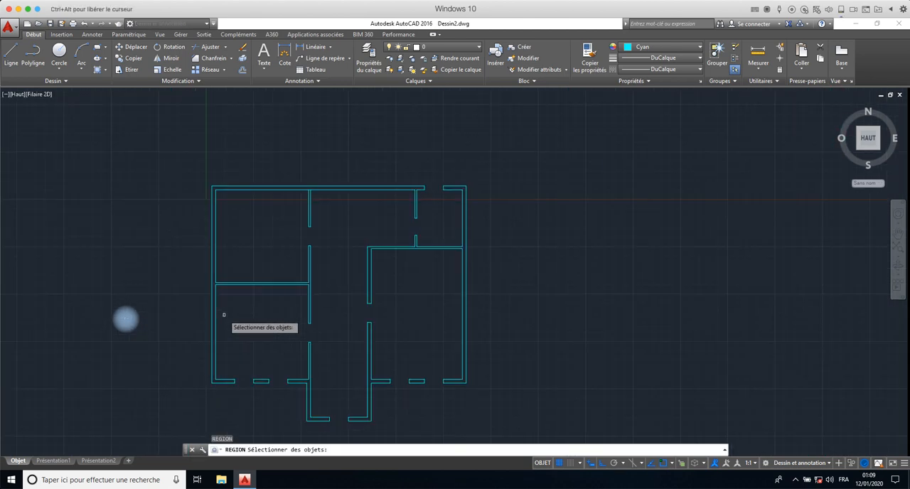
pyautogui.click(495, 158)
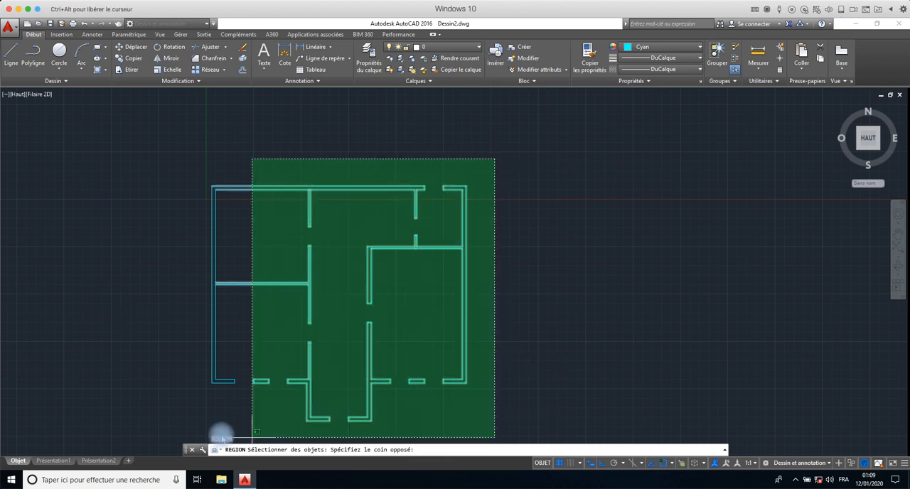
pyautogui.click(159, 447)
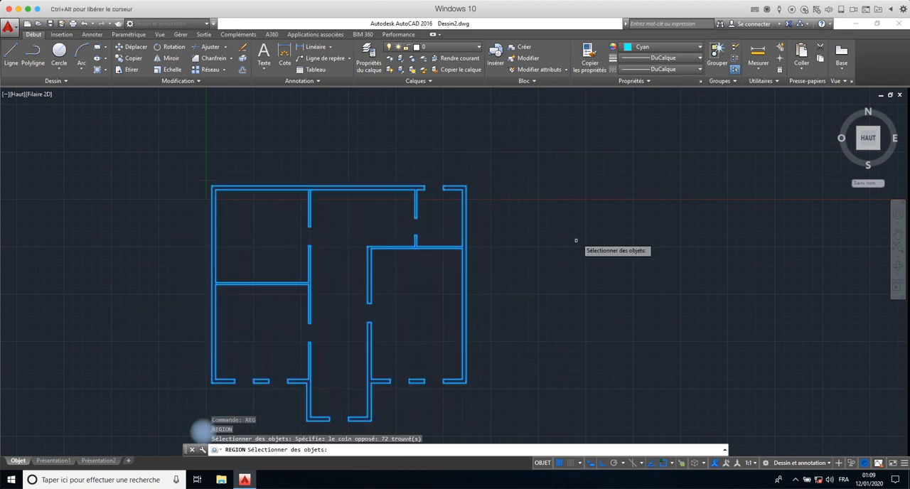
pyautogui.press('Return')
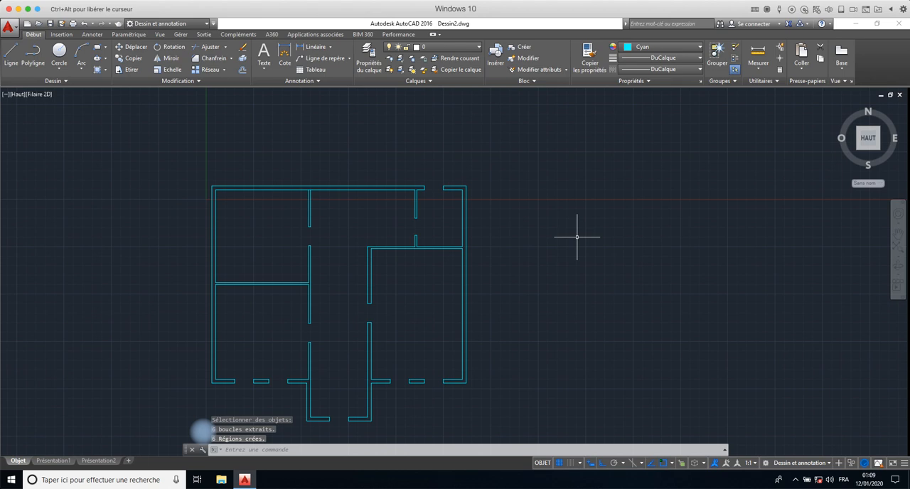
pyautogui.click(448, 248)
pyautogui.press('Escape')
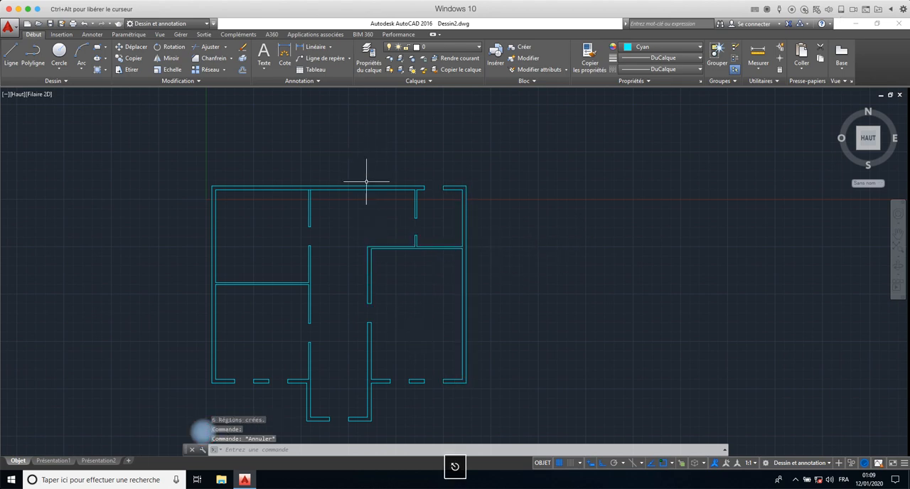
pyautogui.click(363, 186)
pyautogui.press('Escape')
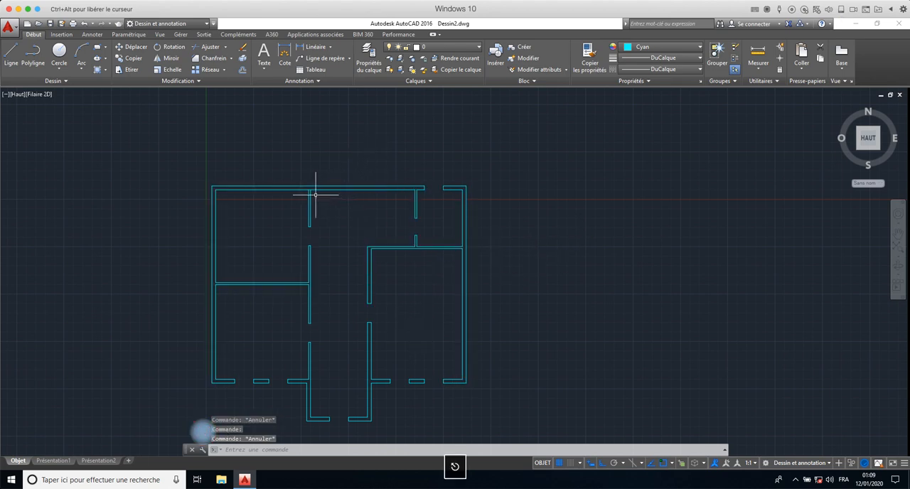
# - Try to trim the upper exterior wall's inner edge where the left vertical partition meets it, using all objects as cutting edges
pyautogui.scroll(5, 303, 188)
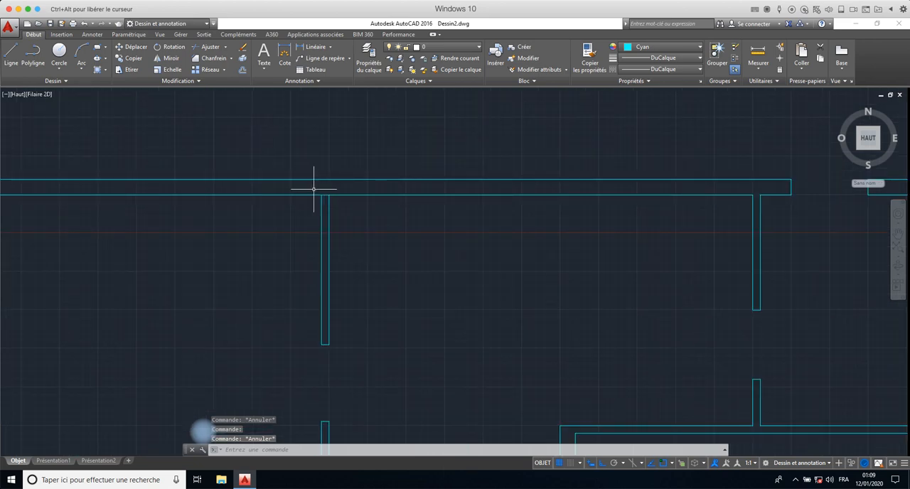
pyautogui.write('aj')
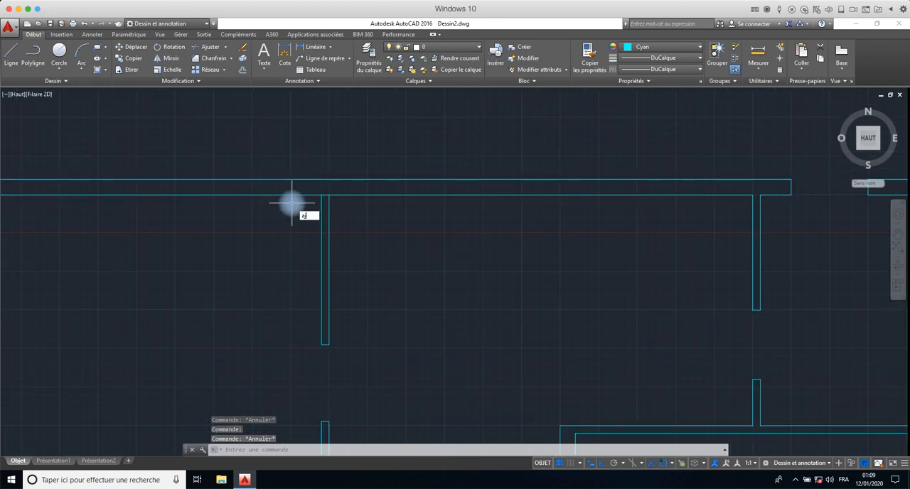
pyautogui.write('us')
pyautogui.press('Return')
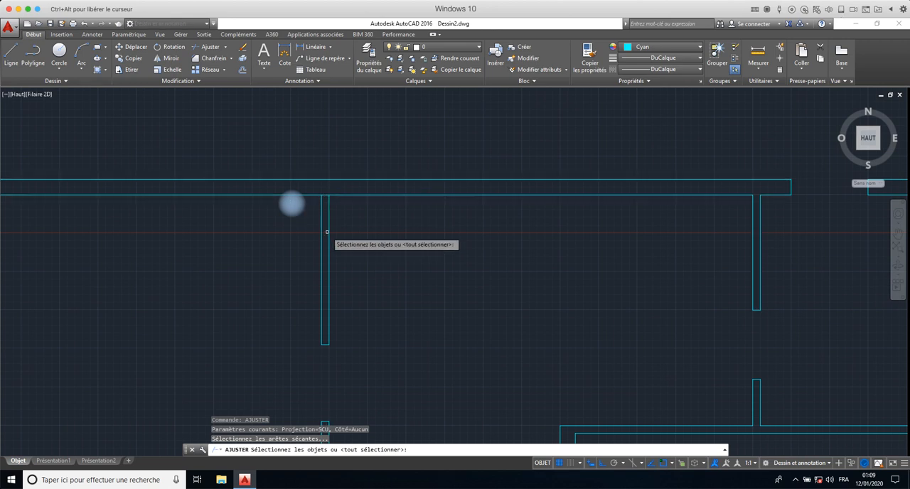
pyautogui.hotkey('ctrl', 'a')
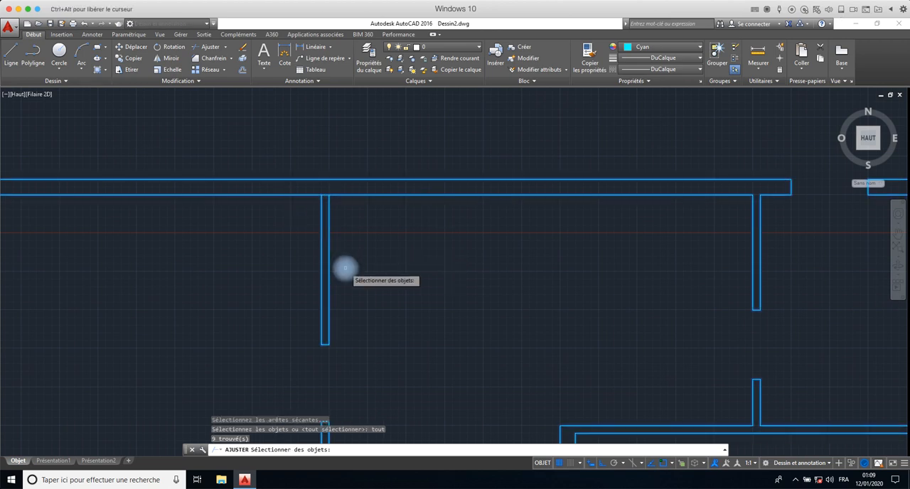
pyautogui.press('Return')
pyautogui.click(317, 194)
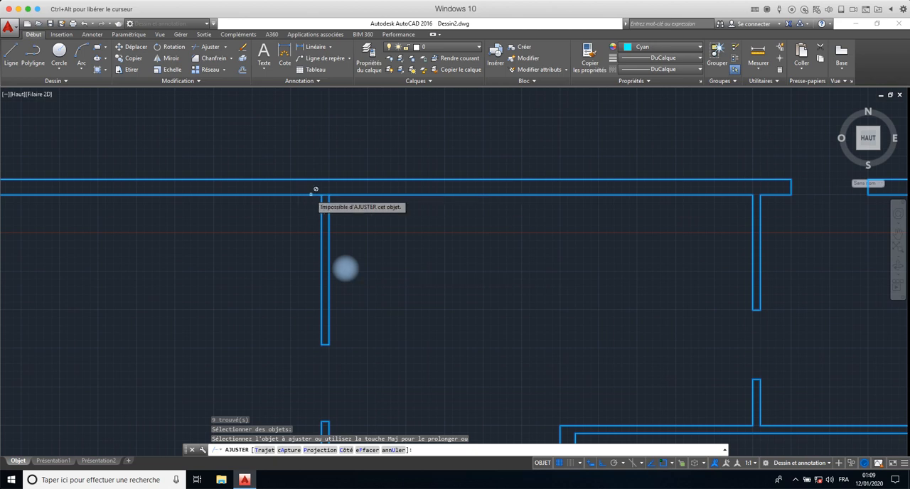
pyautogui.press('Escape')
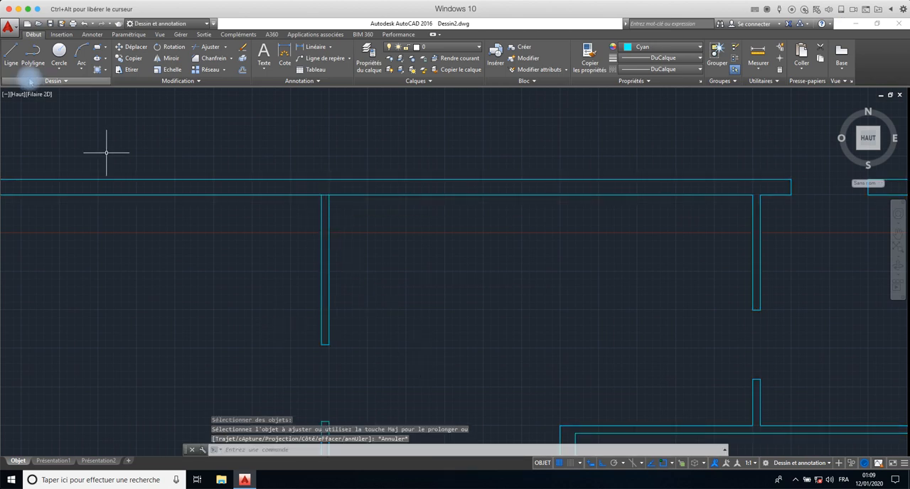
# - Retry the Trim command at the upper wall junction with all objects as cutting edges, and undo the last Trim operation
pyautogui.write('ajust')
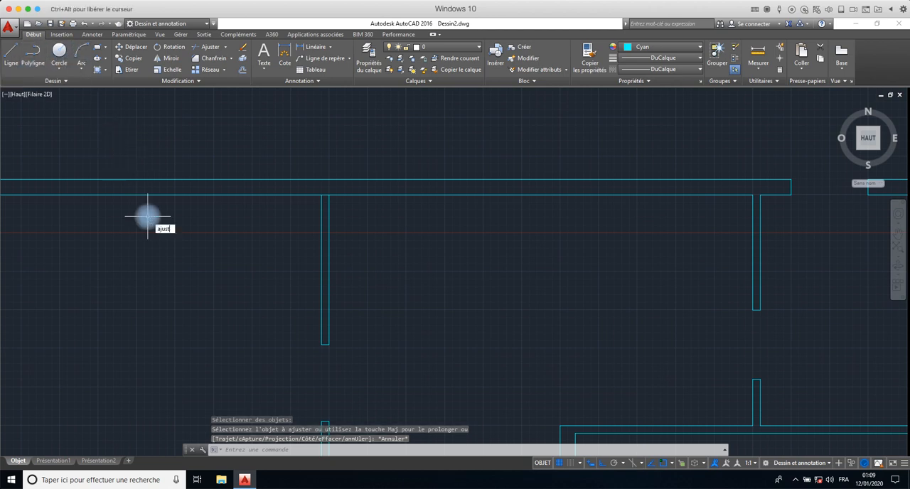
pyautogui.press('Return')
pyautogui.press('Return')
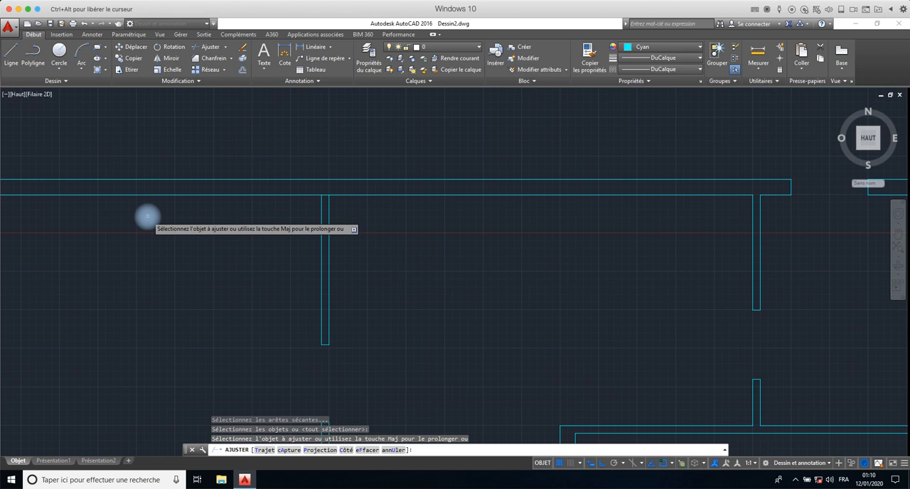
pyautogui.press('Return')
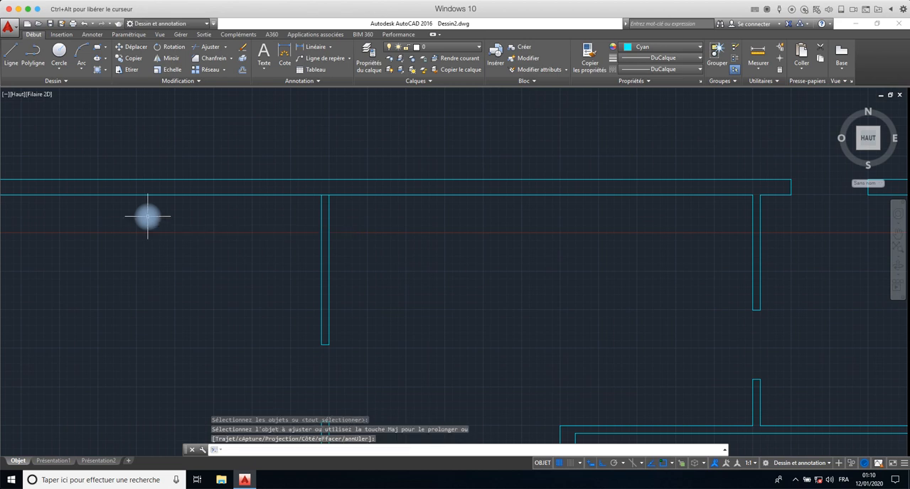
pyautogui.write('aju')
pyautogui.press('Return')
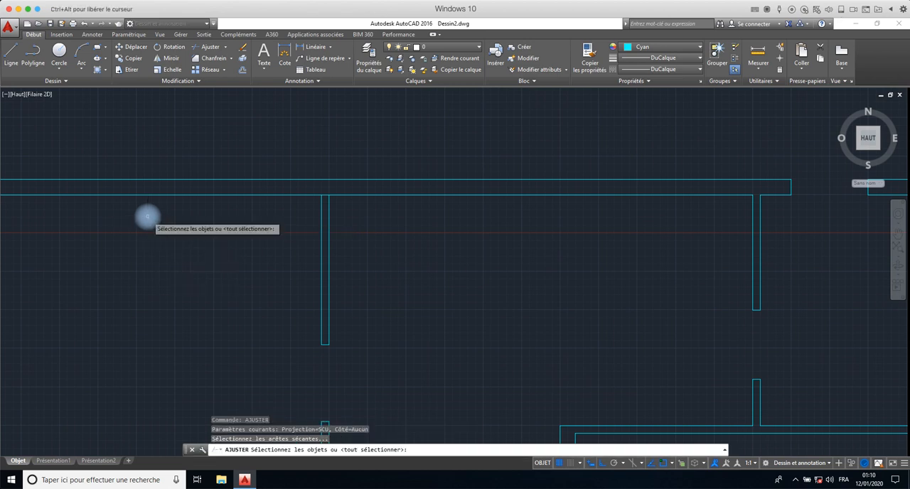
pyautogui.press('Return')
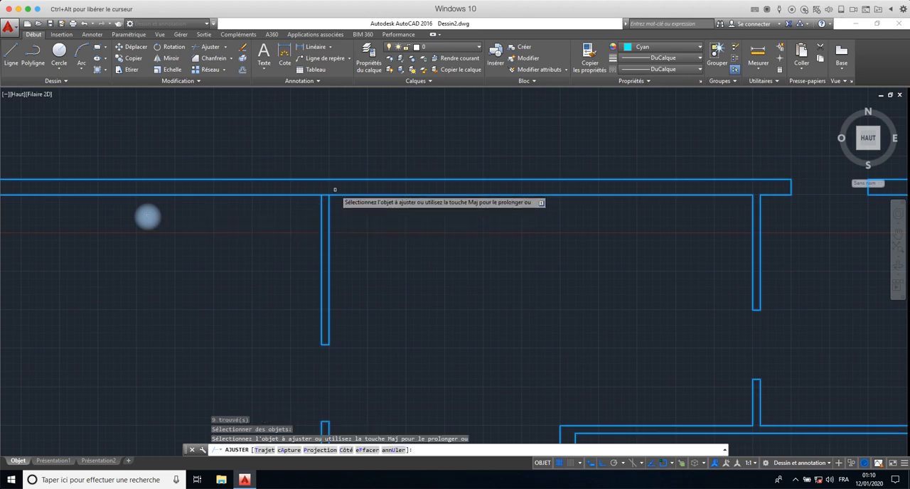
pyautogui.press('Escape')
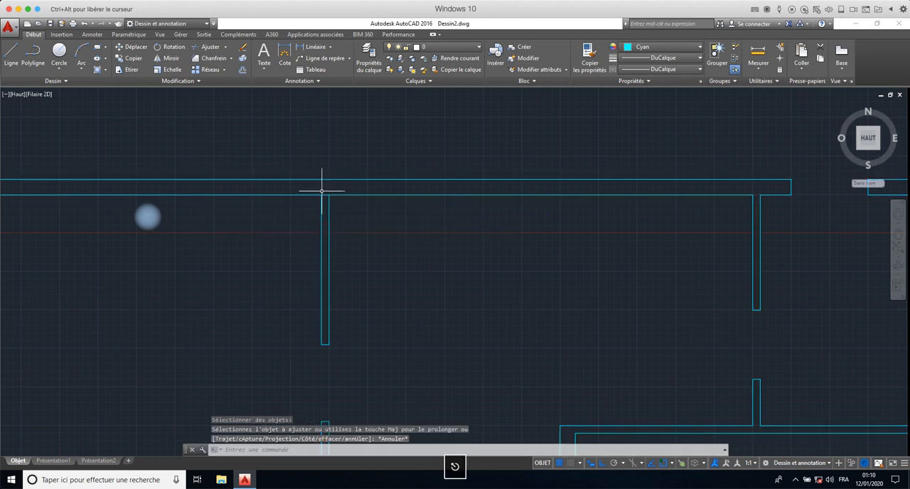
pyautogui.click(84, 24)
pyautogui.click(114, 122)
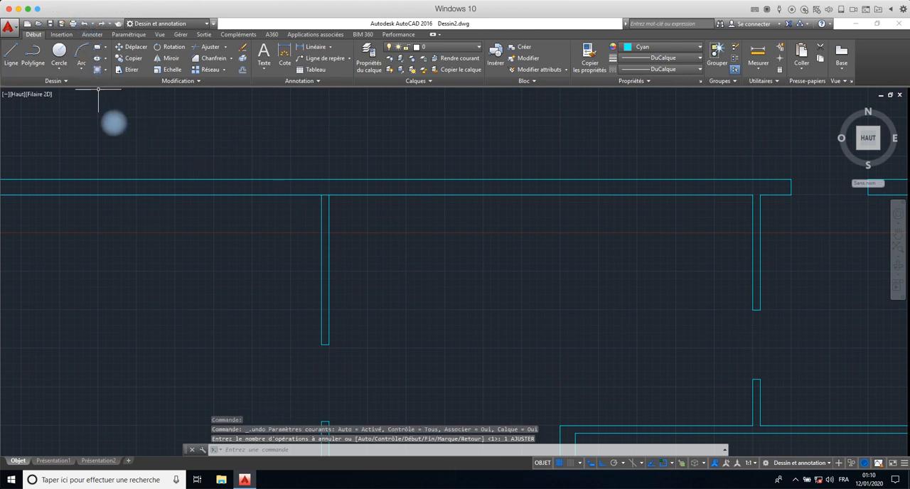
# - Explode all the wall and partition regions of the plan into separate lines, and check one of the partition lines
pyautogui.scroll(-5, 177, 220)
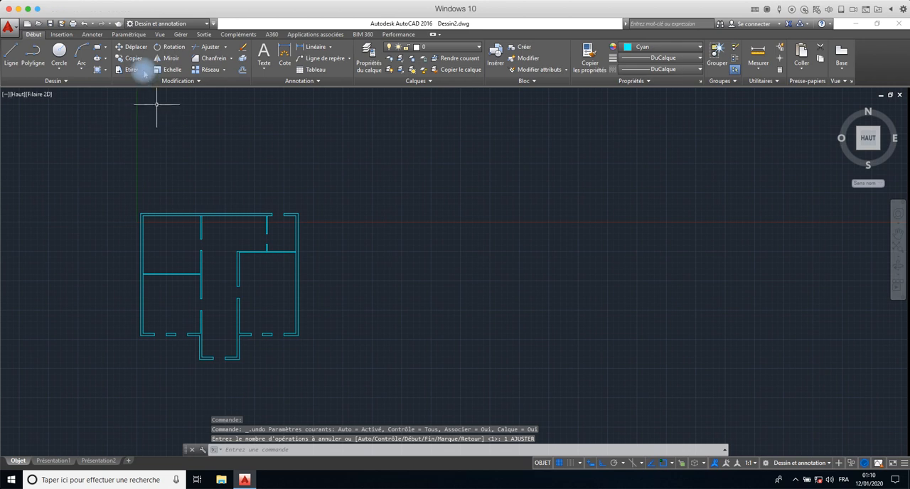
pyautogui.click(347, 178)
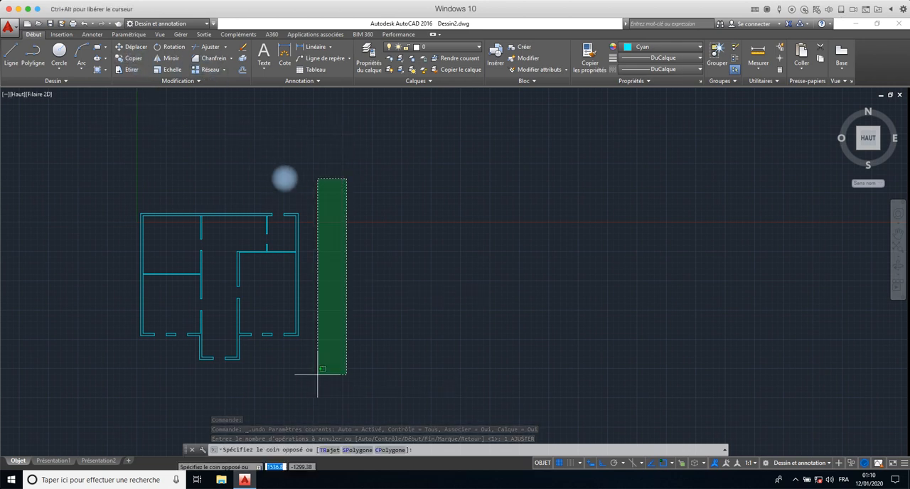
pyautogui.click(123, 368)
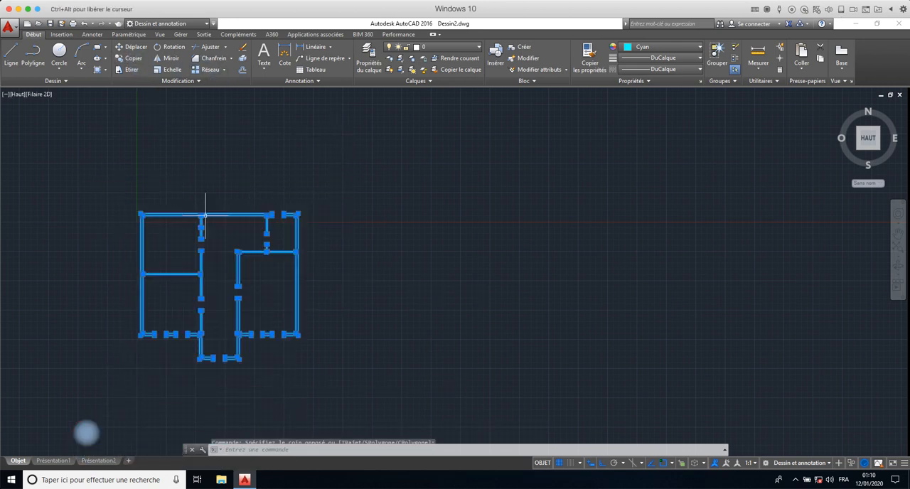
pyautogui.click(243, 61)
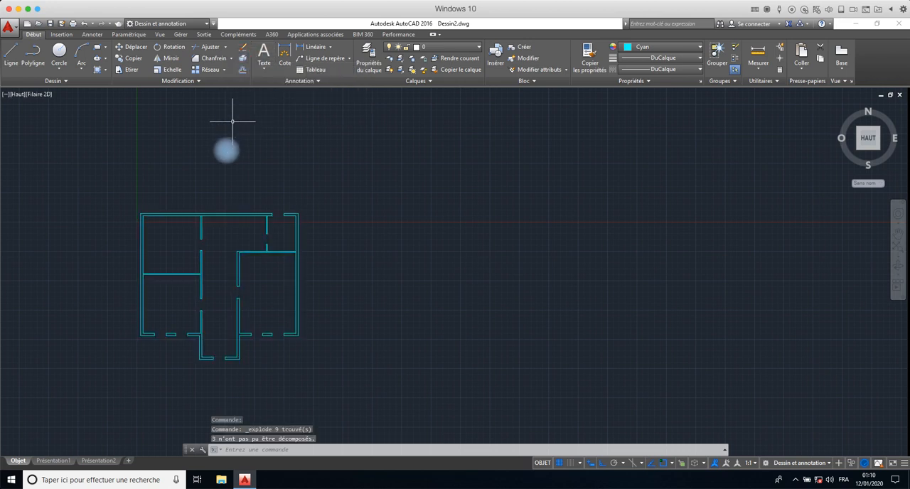
pyautogui.click(247, 250)
pyautogui.scroll(5, 192, 203)
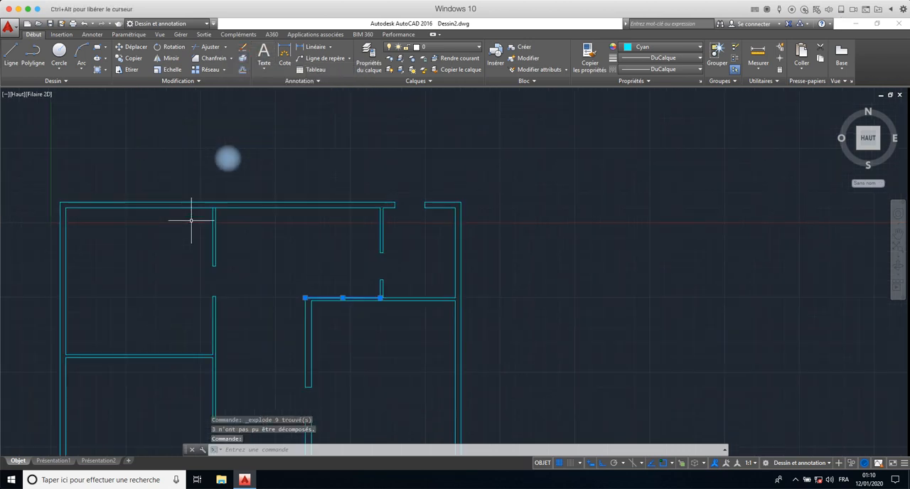
pyautogui.press('Escape')
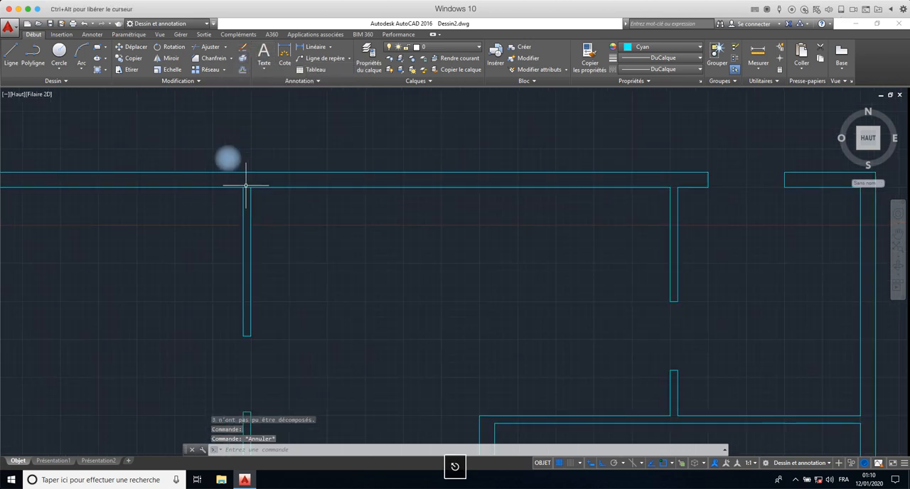
# - Trim the upper exterior wall's inner edge between the left vertical partition's faces, using all objects as cutting edges, and end the Trim command
pyautogui.click(246, 186)
pyautogui.press('Escape')
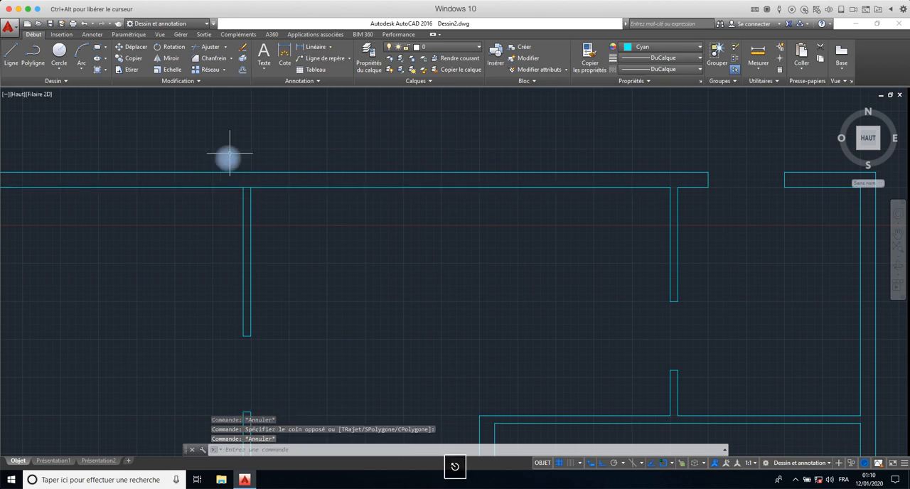
pyautogui.write('ajuster')
pyautogui.press('Return')
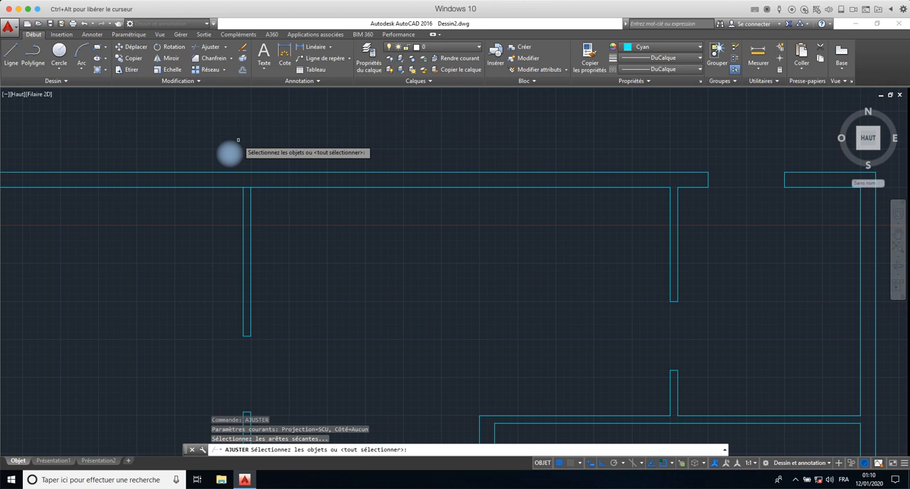
pyautogui.write('tout')
pyautogui.press('Return')
pyautogui.press('Return')
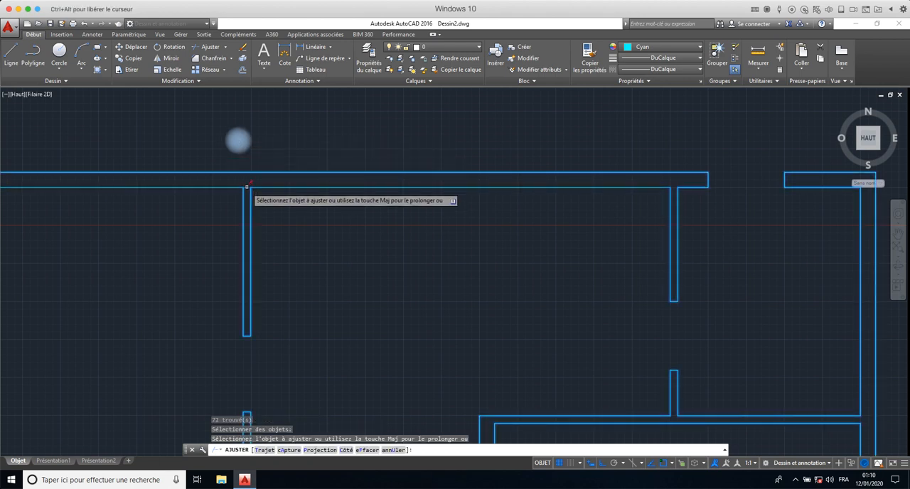
pyautogui.click(246, 187)
pyautogui.scroll(-5, 243, 153)
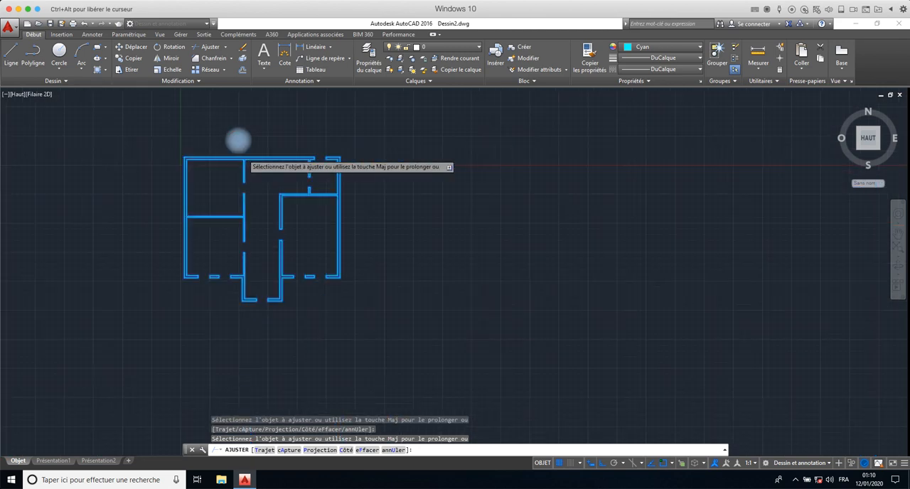
pyautogui.scroll(2, 243, 154)
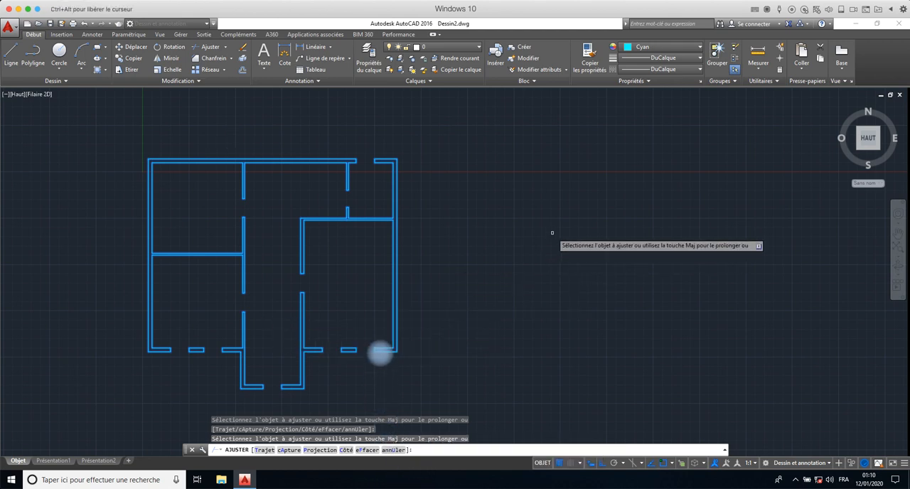
pyautogui.scroll(3, 378, 209)
pyautogui.scroll(-3, 378, 209)
pyautogui.press('Escape')
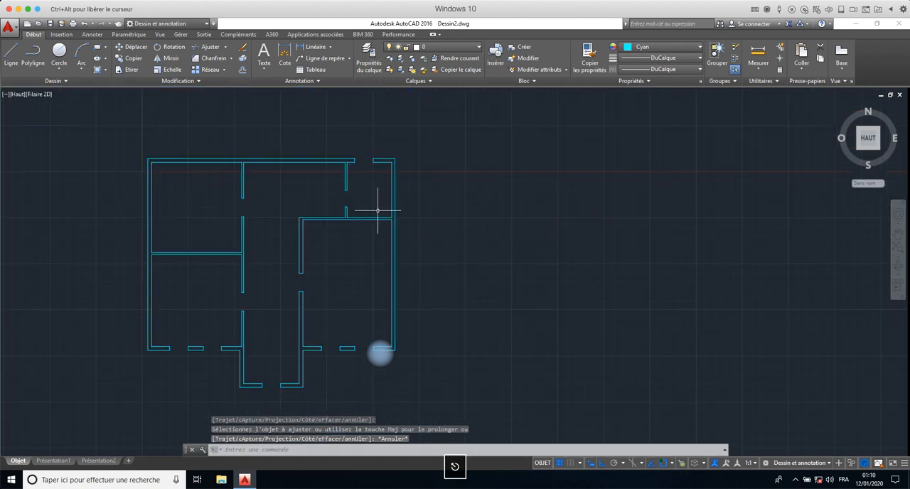
# - Convert all the outlines of the plan into regions again
pyautogui.write('reg')
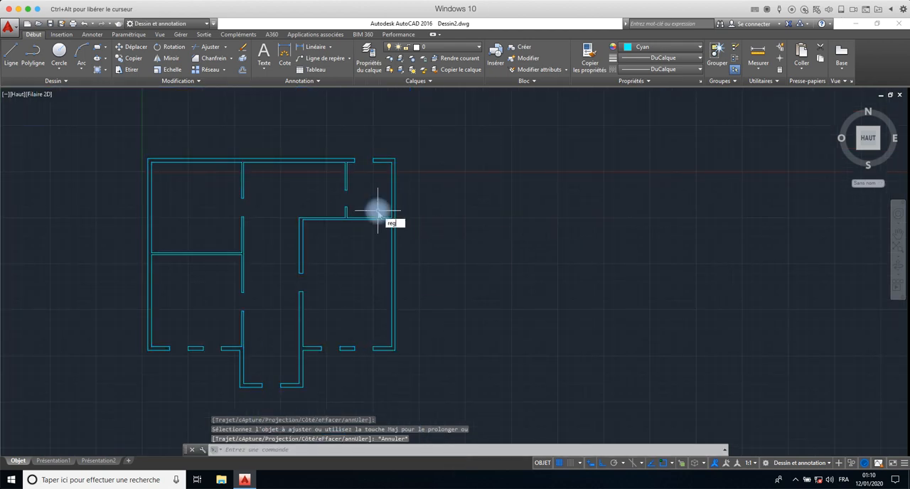
pyautogui.write('ion')
pyautogui.press('Return')
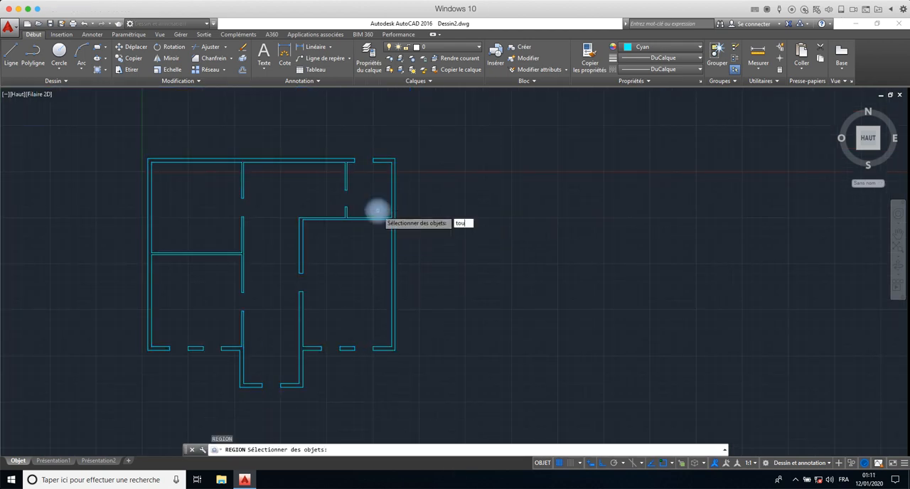
pyautogui.write('tout')
pyautogui.press('Return')
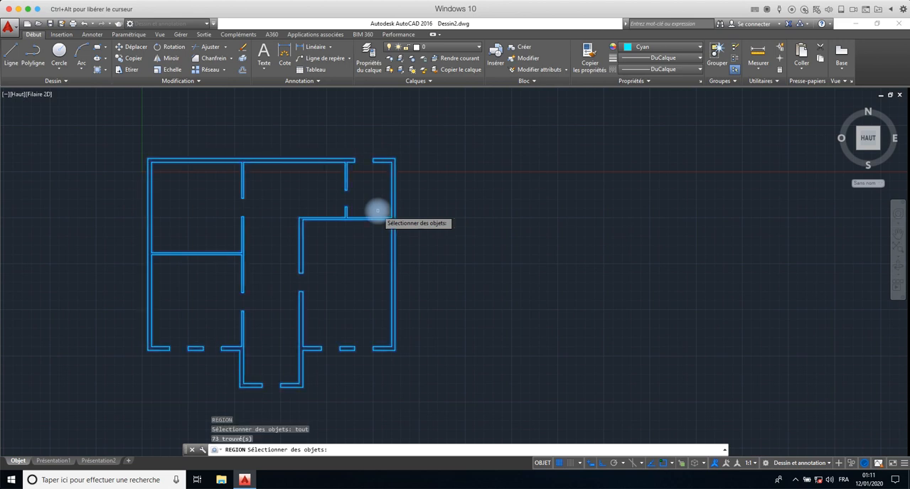
pyautogui.press('Return')
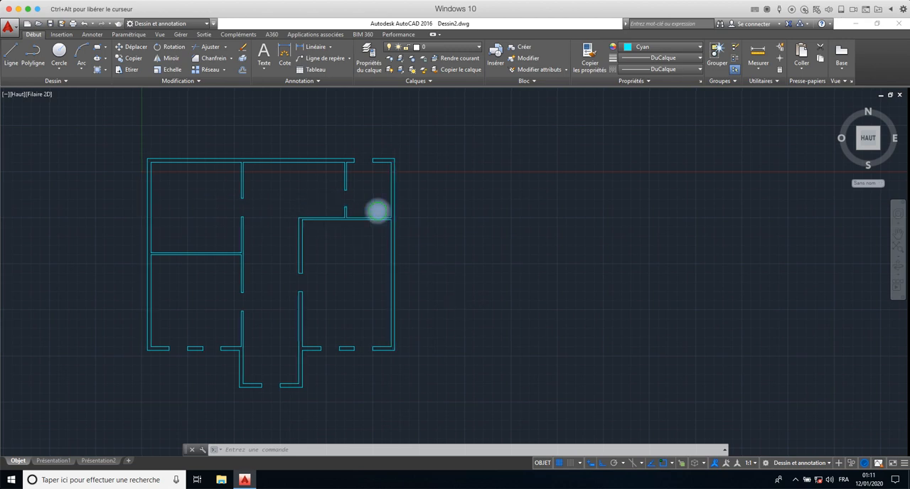
pyautogui.moveTo(462, 304)
pyautogui.mouseDown(button='middle')
pyautogui.moveTo(632, 266)
pyautogui.moveTo(583, 304)
pyautogui.moveTo(487, 297)
pyautogui.mouseUp(button='middle')
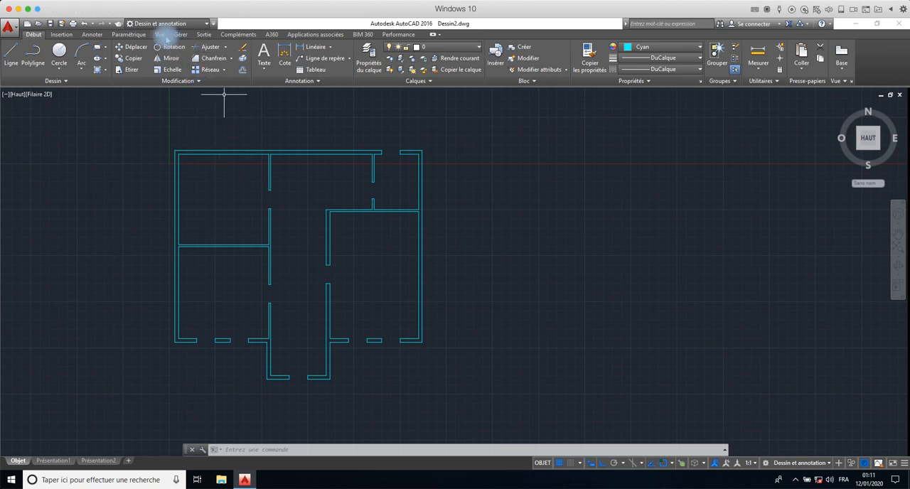
# - Split the model space into two side-by-side vertical viewports and centre the plan in each of them
pyautogui.click(163, 34)
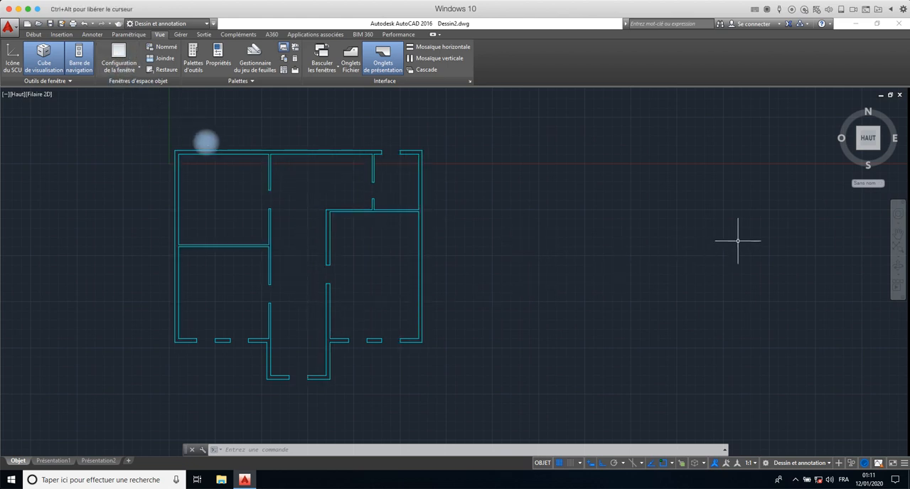
pyautogui.click(132, 69)
pyautogui.click(136, 104)
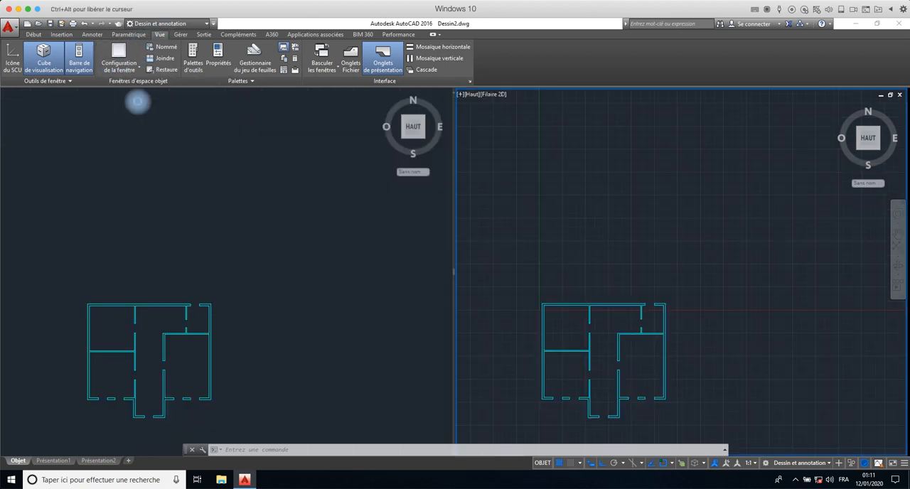
pyautogui.click(187, 264)
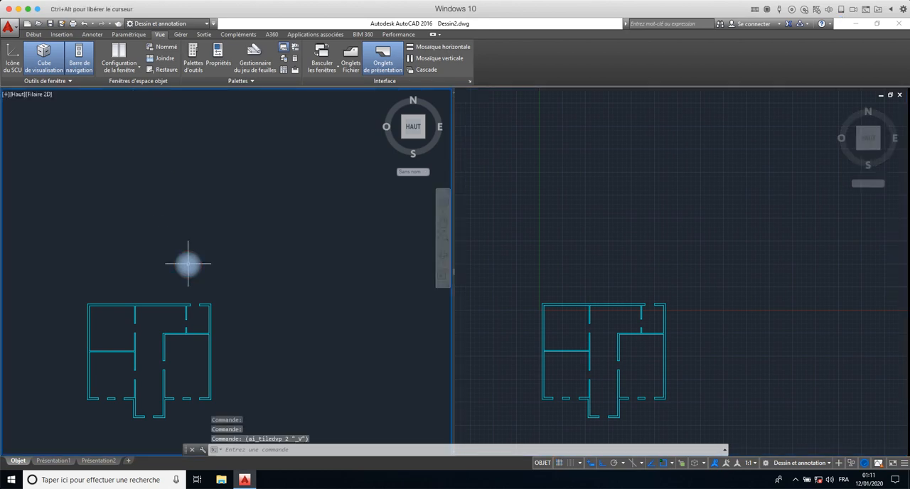
pyautogui.moveTo(188, 264); pyautogui.dragTo(263, 165, button='middle')
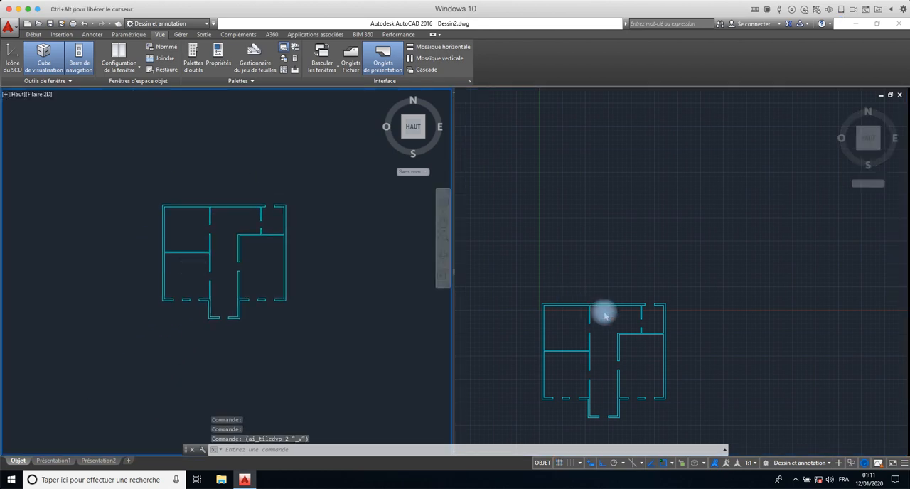
pyautogui.click(611, 272)
pyautogui.moveTo(610, 280); pyautogui.dragTo(679, 165, button='middle')
pyautogui.scroll(-2, 686, 168)
pyautogui.scroll(2, 690, 203)
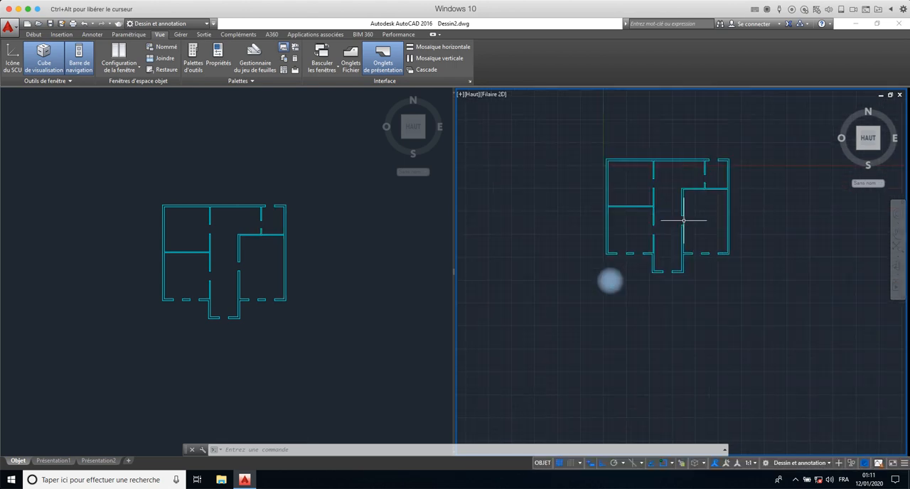
pyautogui.moveTo(689, 218); pyautogui.dragTo(691, 264, button='middle')
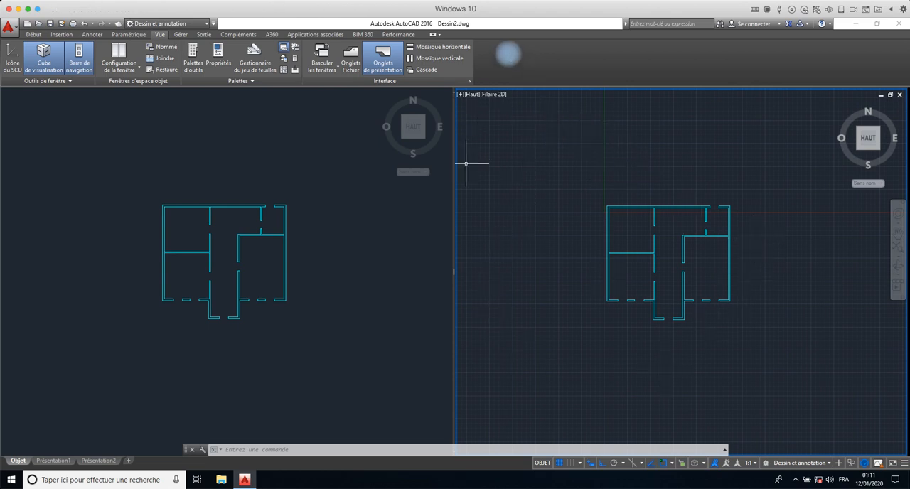
# - Set the right viewport to the Isométrique orientée SO view, and make the top-view viewport active
pyautogui.click(384, 243)
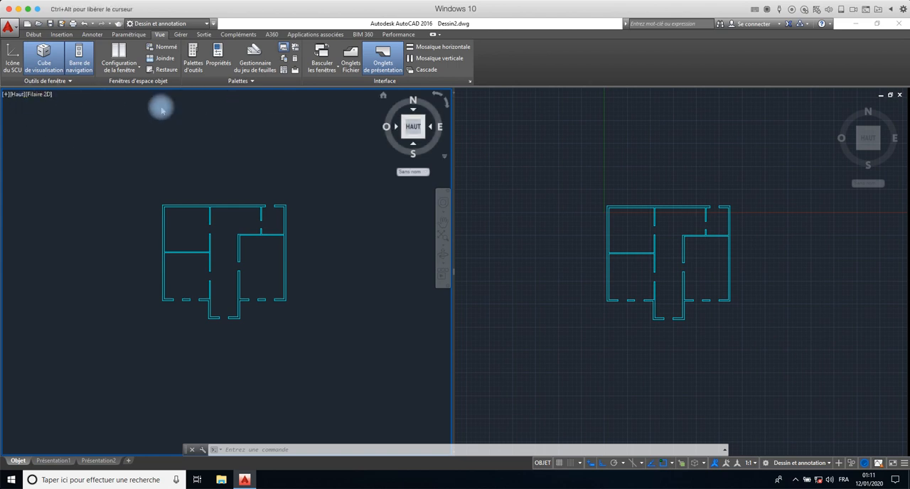
pyautogui.click(469, 152)
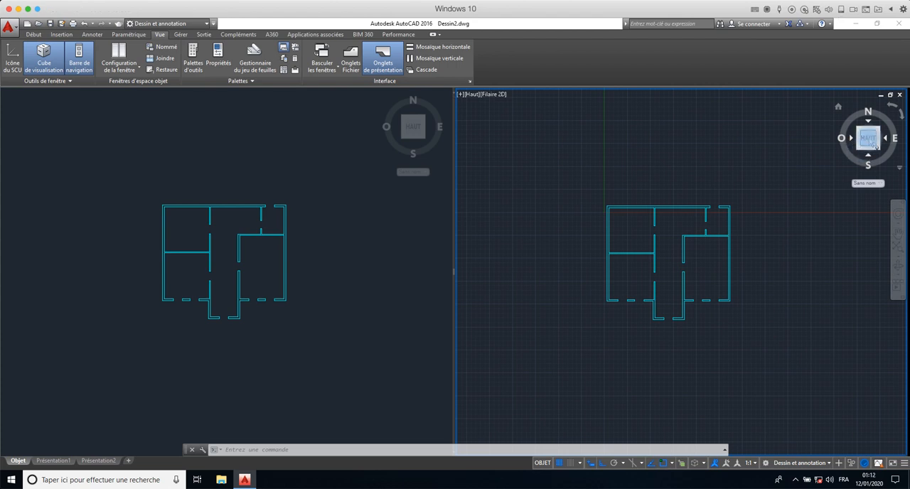
pyautogui.click(472, 97)
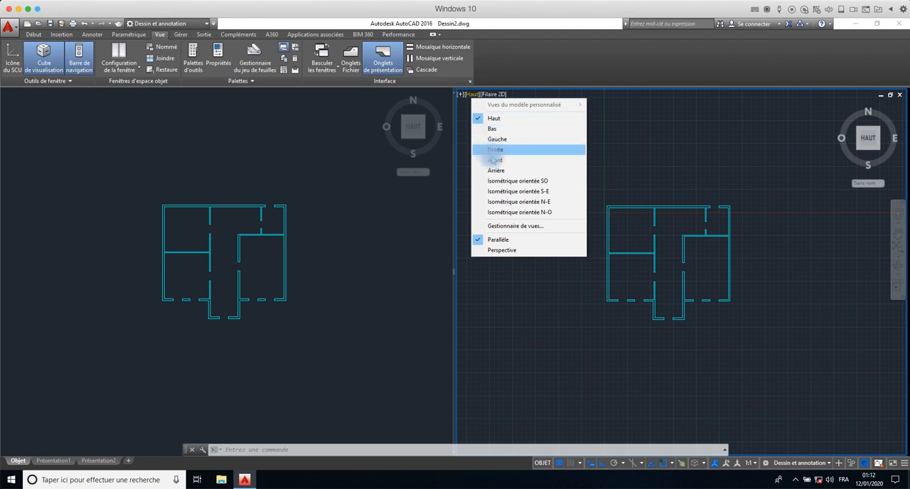
pyautogui.click(516, 182)
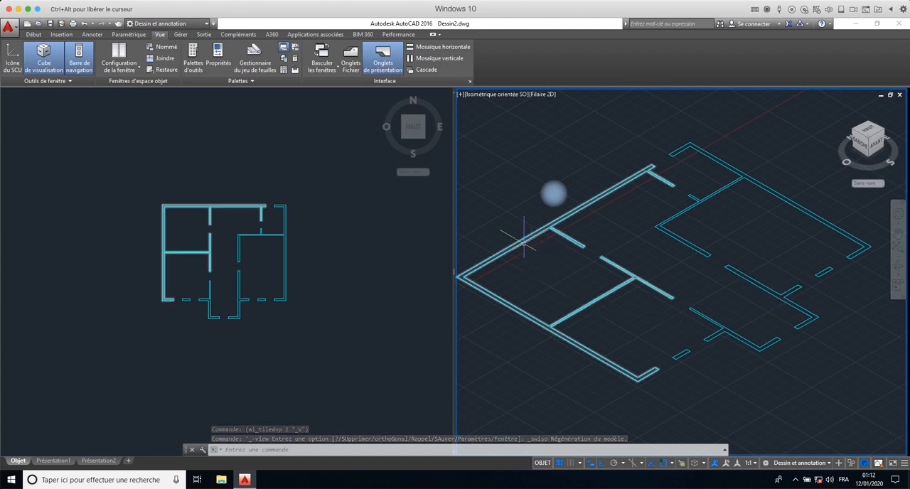
pyautogui.click(349, 268)
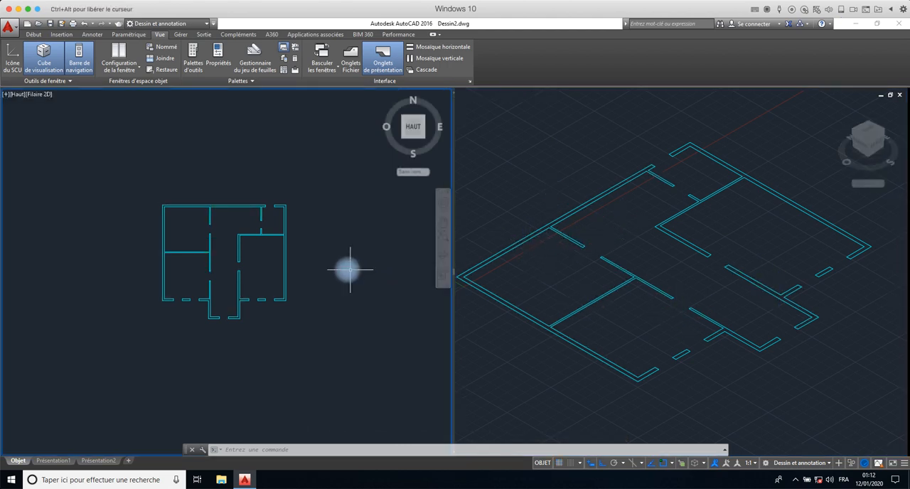
pyautogui.click(349, 268)
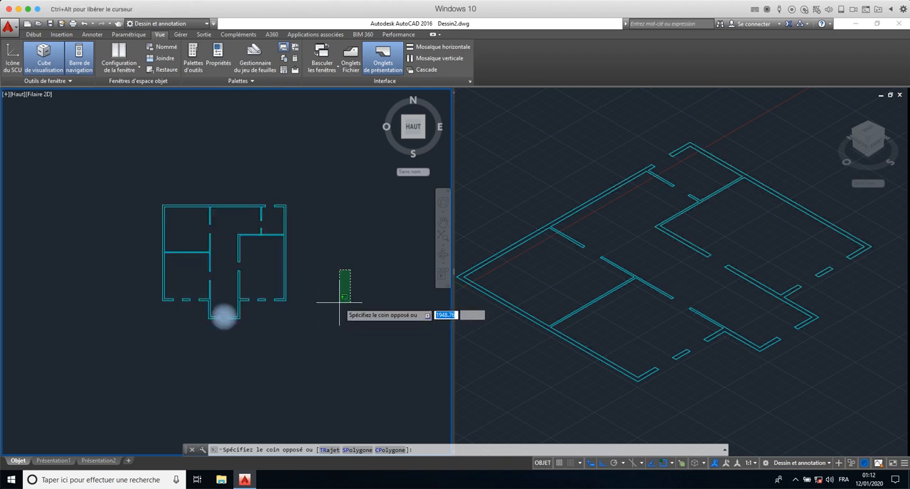
pyautogui.press('Escape')
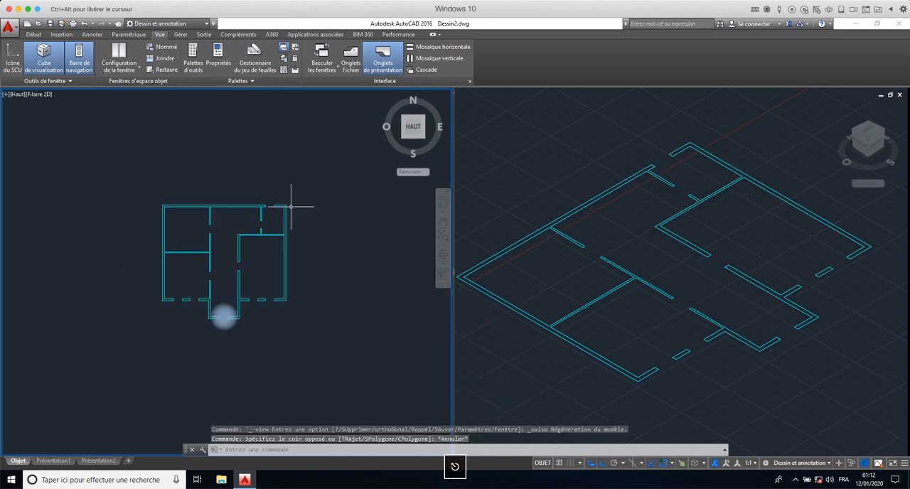
# - Add the Outils 3D tool set to the ribbon and look over its commands
pyautogui.click(33, 34)
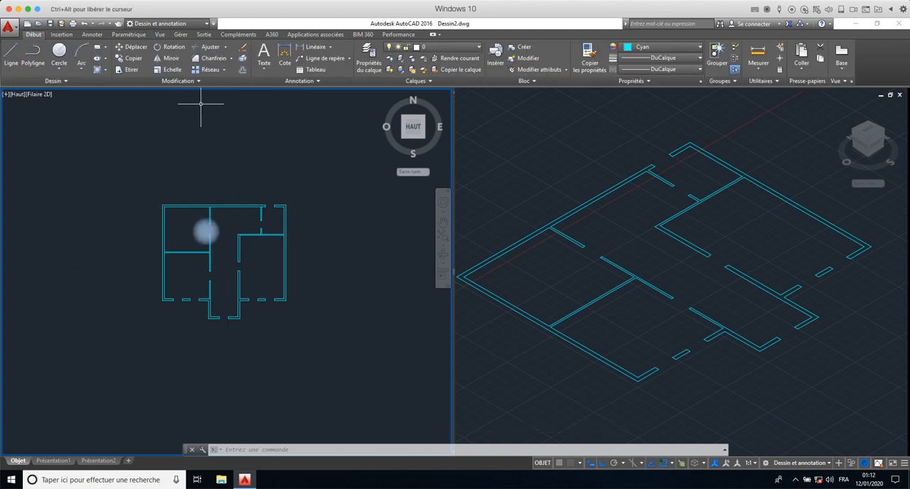
pyautogui.rightClick(443, 35)
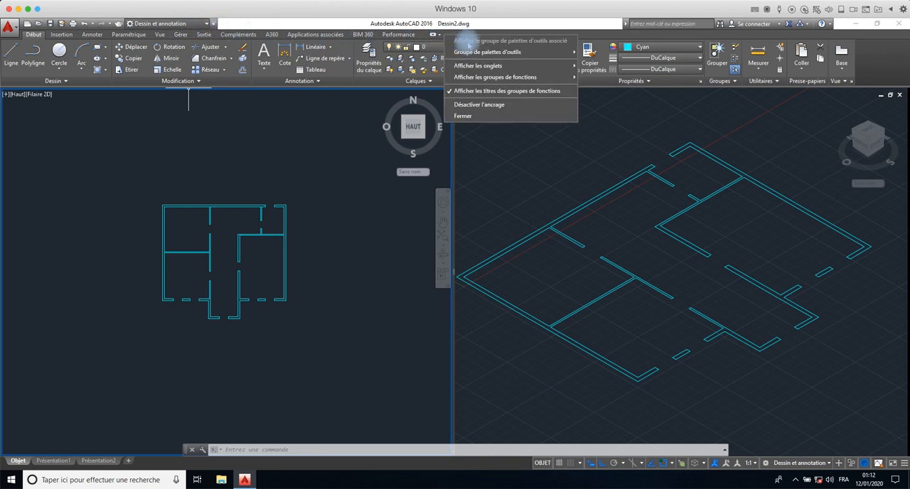
pyautogui.moveTo(545, 56)
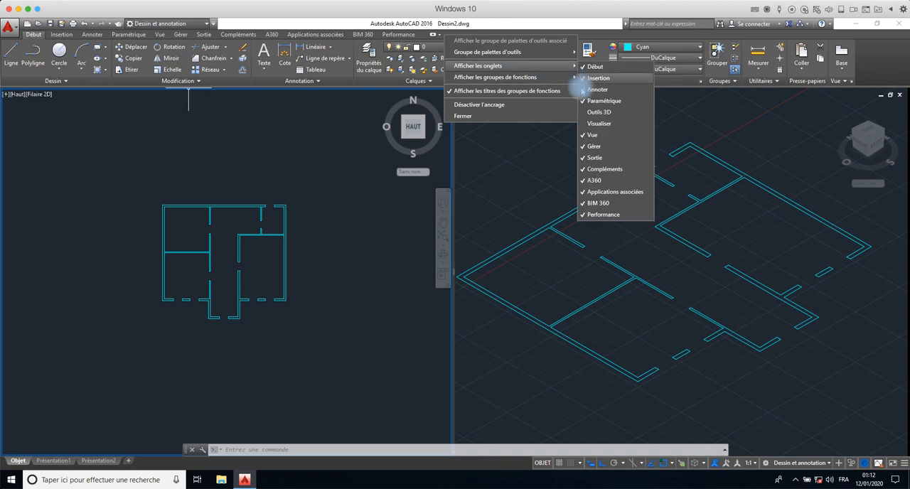
pyautogui.click(344, 112)
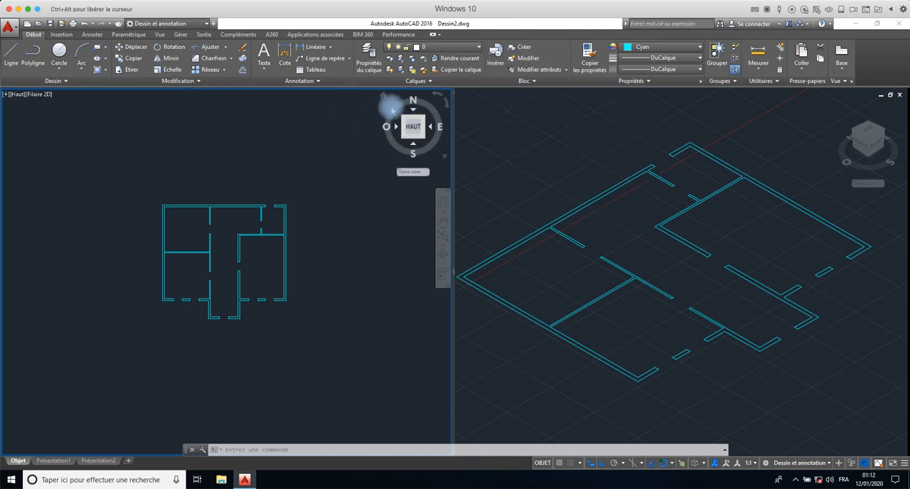
pyautogui.rightClick(456, 35)
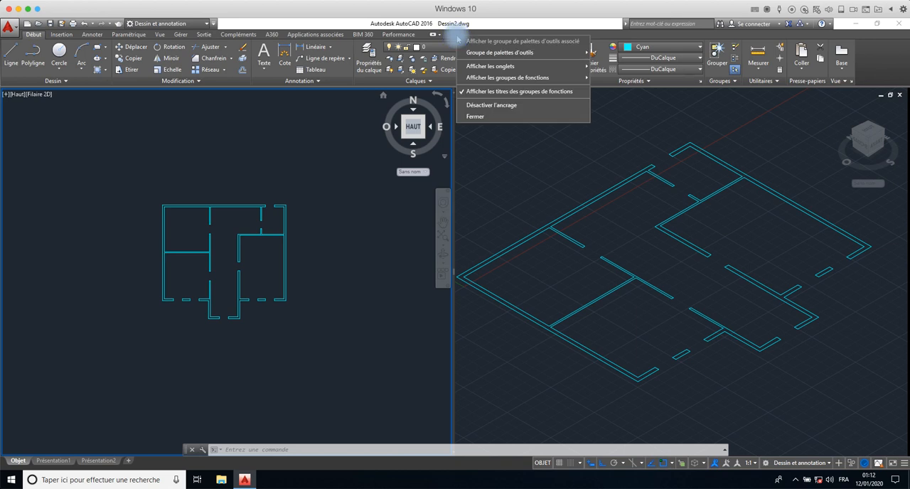
pyautogui.moveTo(538, 68)
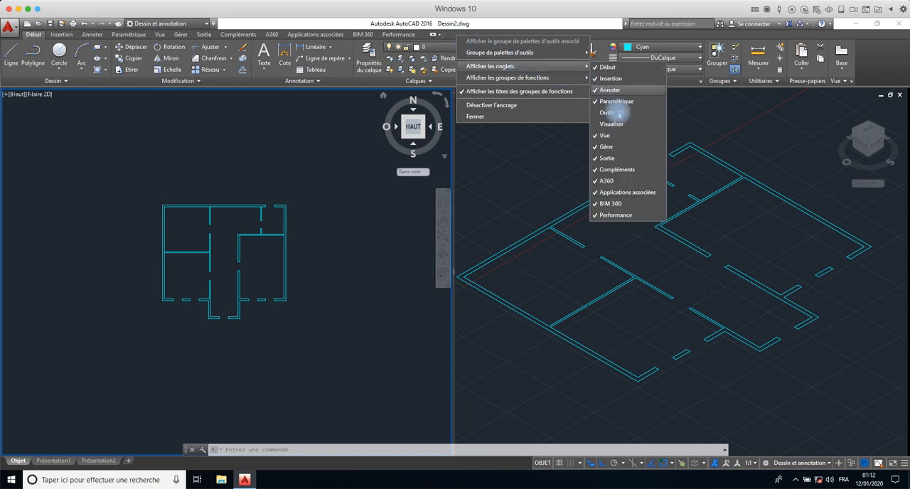
pyautogui.click(611, 113)
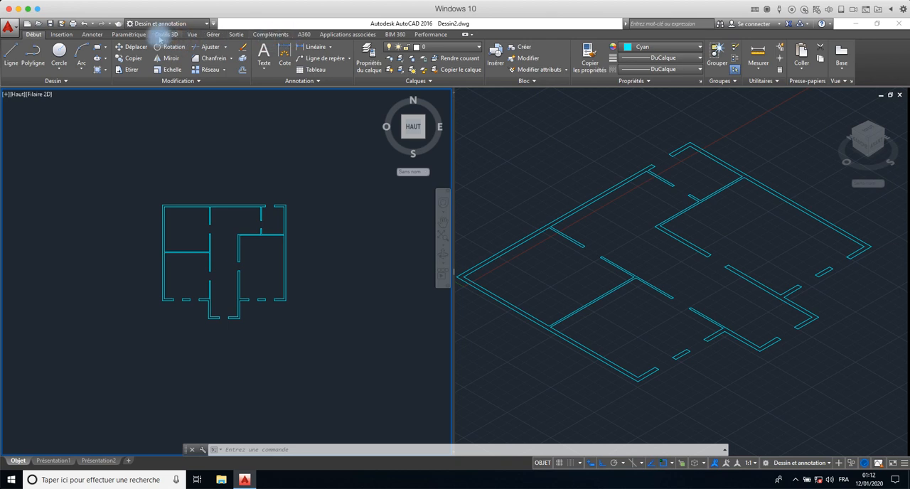
pyautogui.click(167, 35)
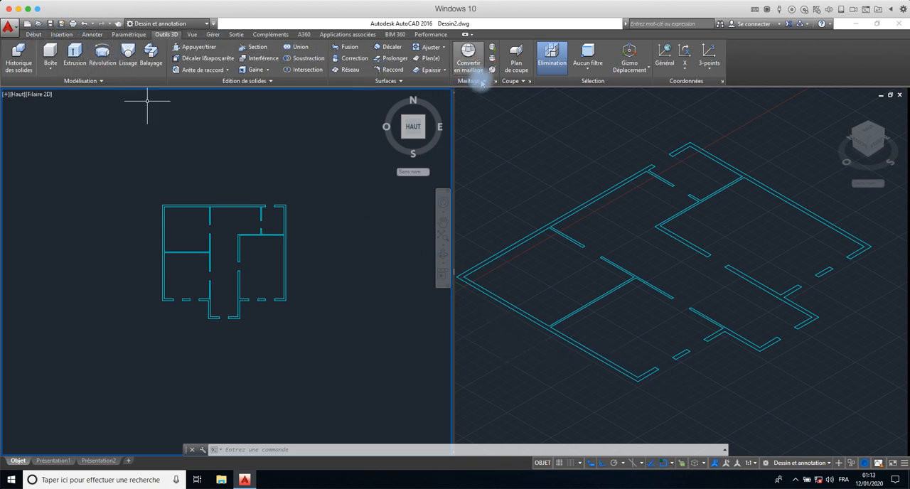
pyautogui.click(33, 34)
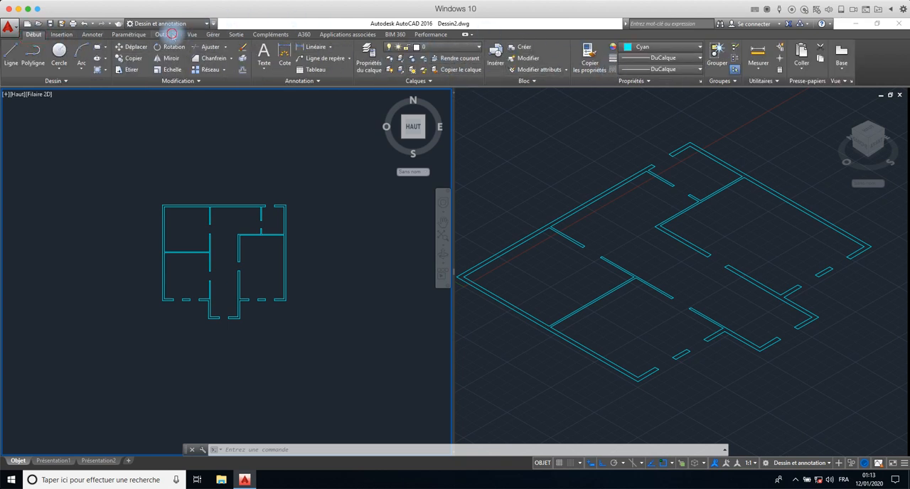
# - Extrude all the wall regions of the plan to a height of 300
pyautogui.click(167, 34)
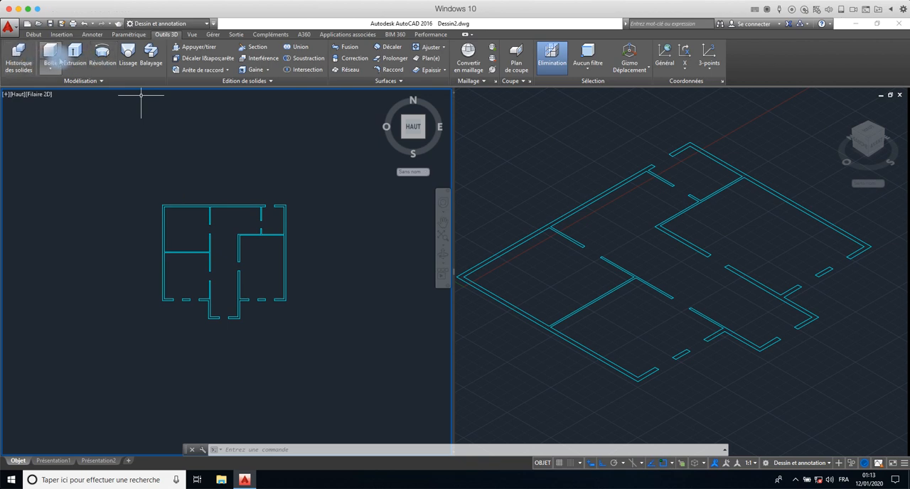
pyautogui.click(75, 51)
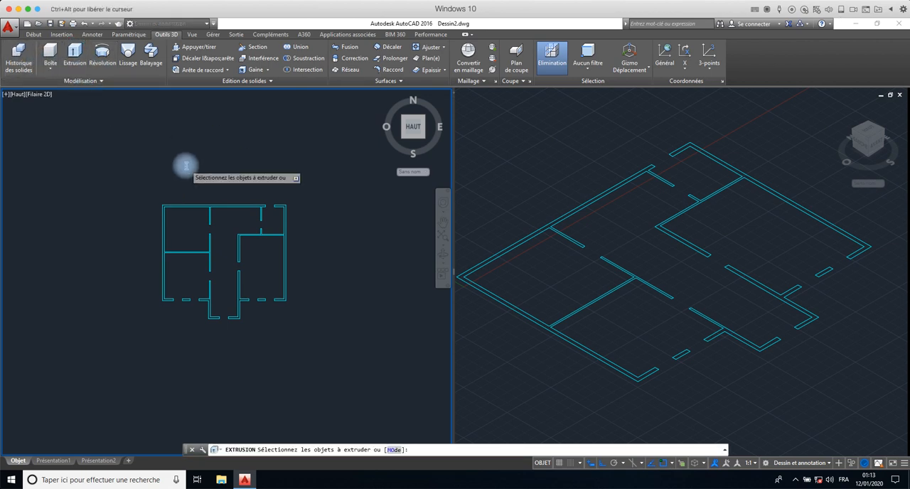
pyautogui.click(330, 192)
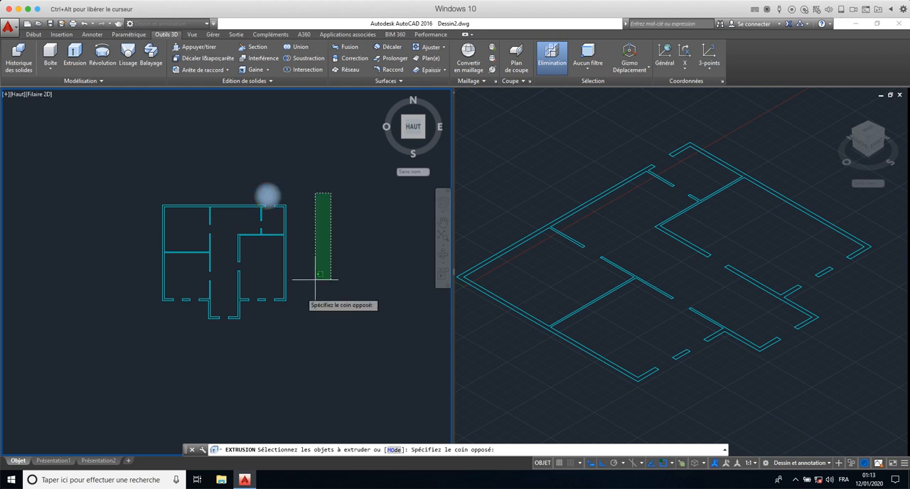
pyautogui.click(121, 332)
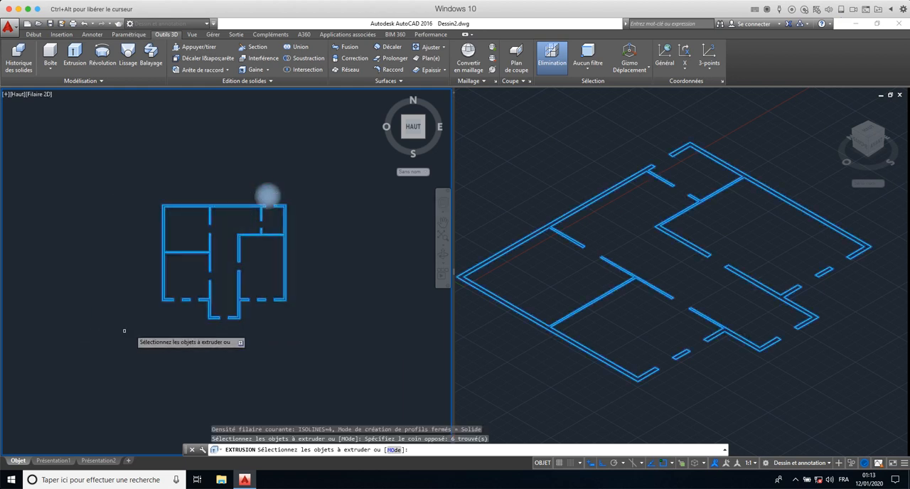
pyautogui.rightClick(299, 263)
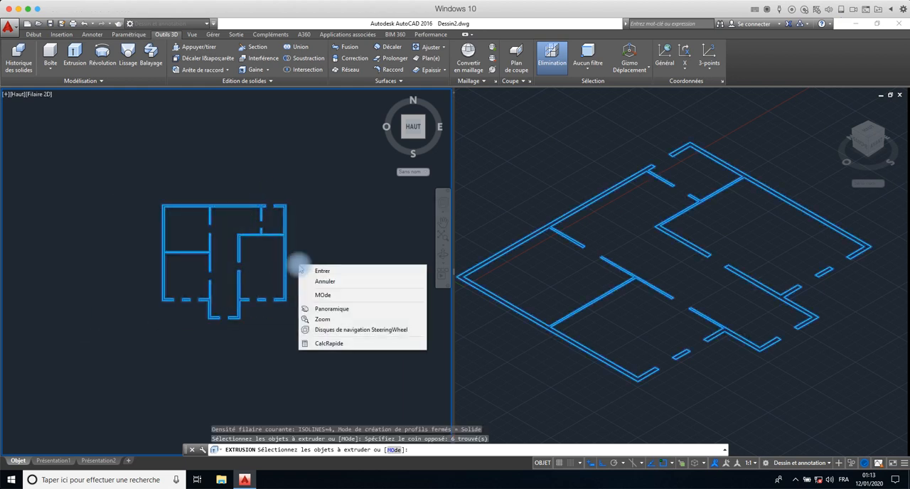
pyautogui.click(309, 266)
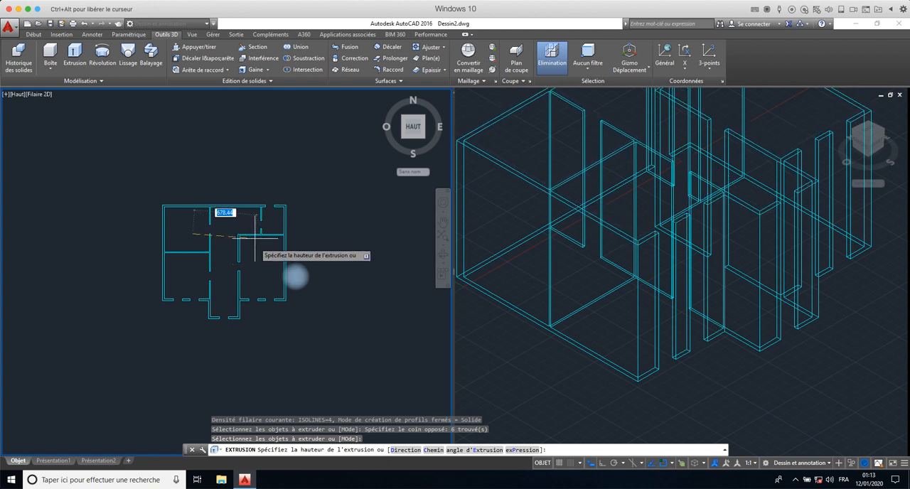
pyautogui.click(187, 221)
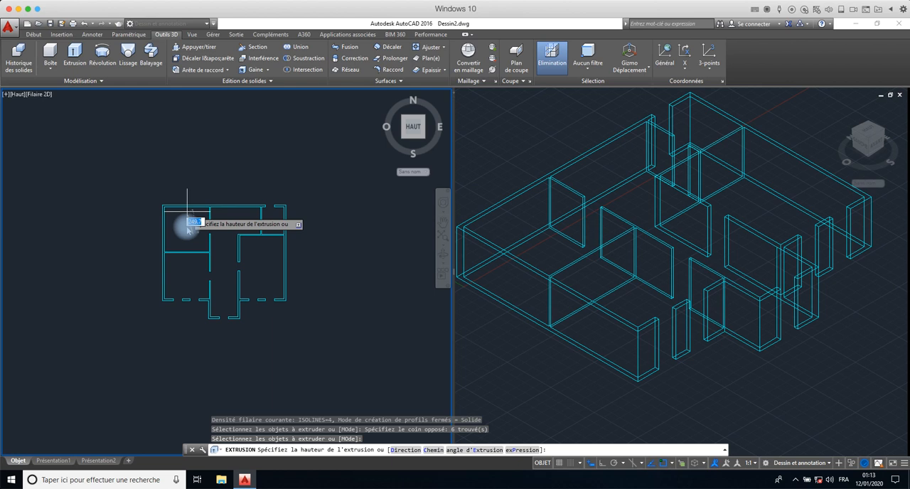
pyautogui.press('Return')
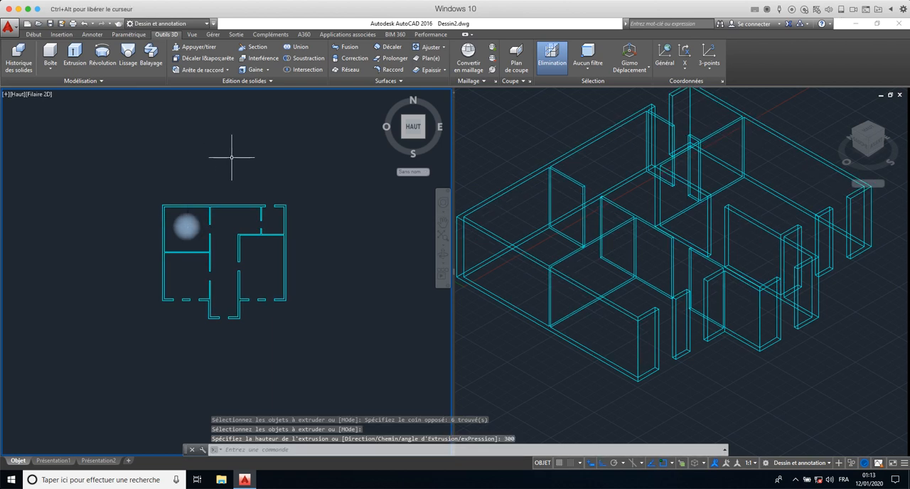
# - Examine the extruded walls as a whole in the isometric viewport
pyautogui.click(733, 369)
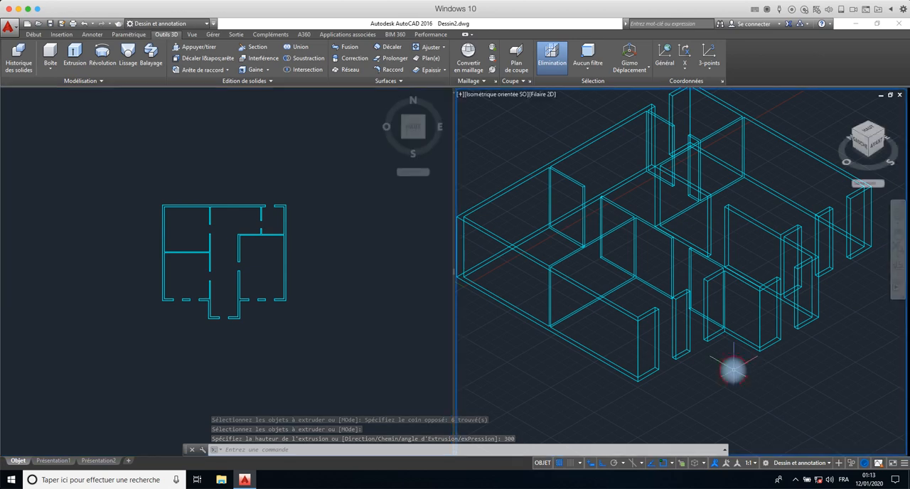
pyautogui.scroll(-3, 732, 369)
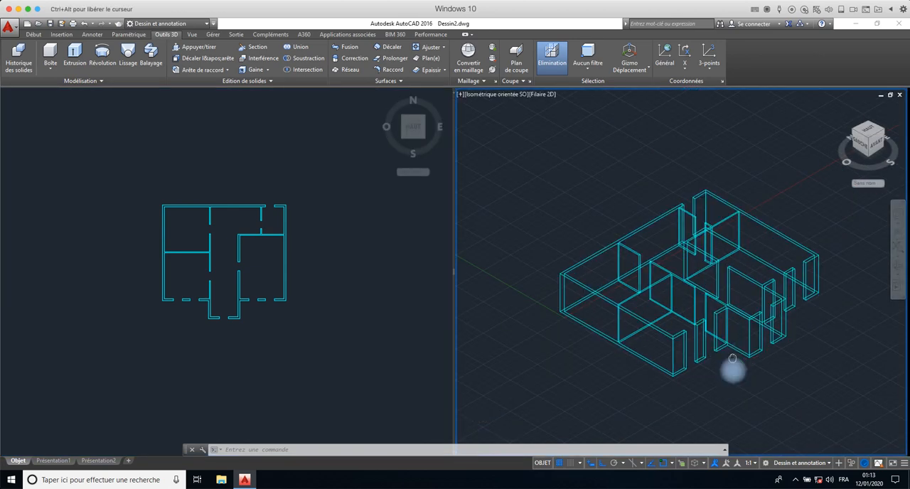
pyautogui.scroll(2, 733, 358)
pyautogui.moveTo(732, 359); pyautogui.dragTo(721, 295, button='middle')
pyautogui.scroll(-2, 743, 290)
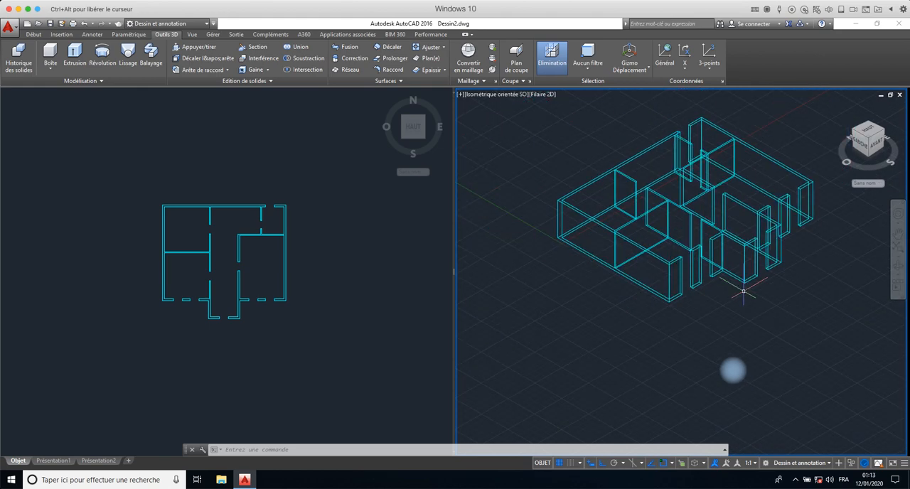
pyautogui.moveTo(743, 292); pyautogui.dragTo(725, 328, button='middle')
pyautogui.scroll(3, 725, 329)
pyautogui.scroll(-3, 726, 328)
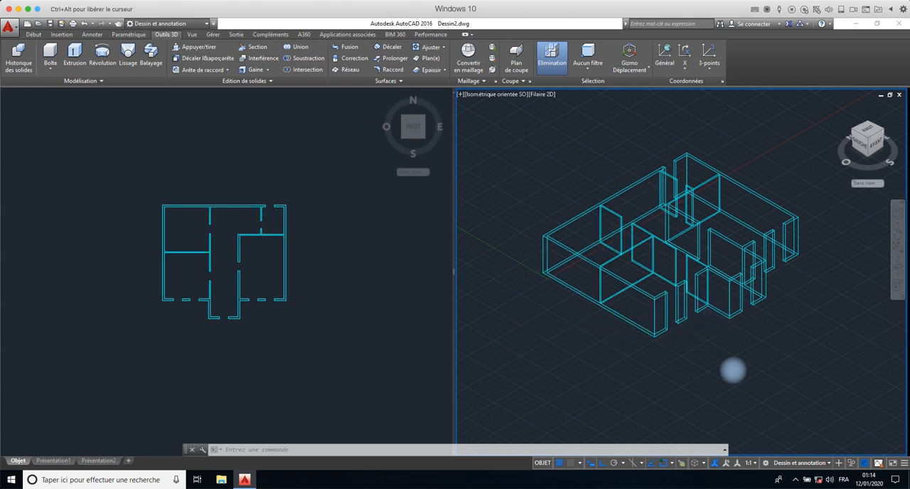
# - Highlight the solid of the plan's right exterior wall to check its extent, and clear the selection
pyautogui.click(285, 265)
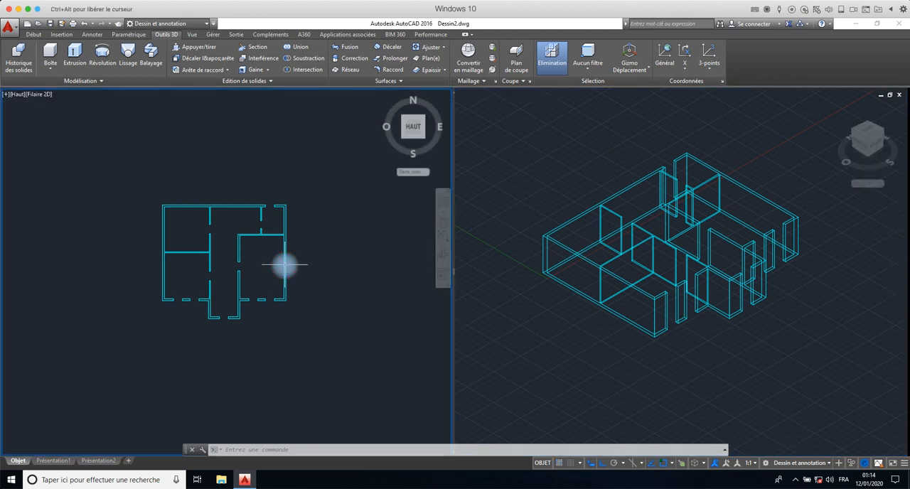
pyautogui.click(284, 265)
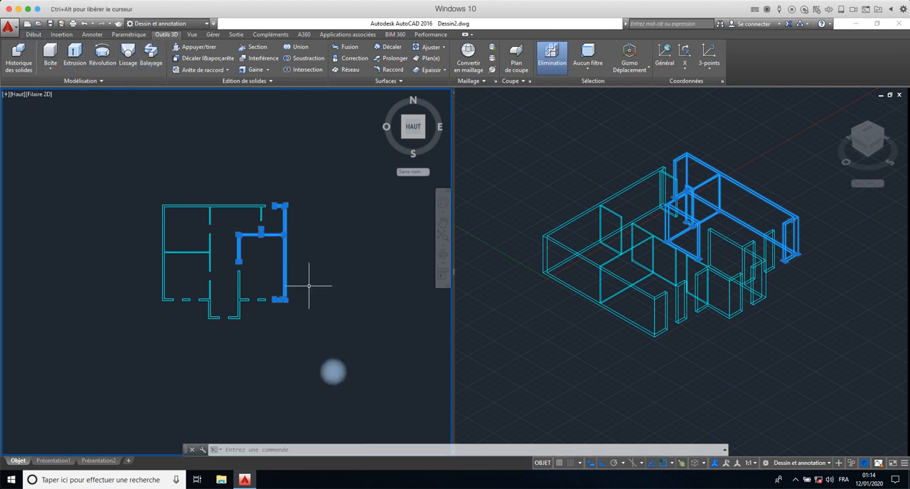
pyautogui.press('Escape')
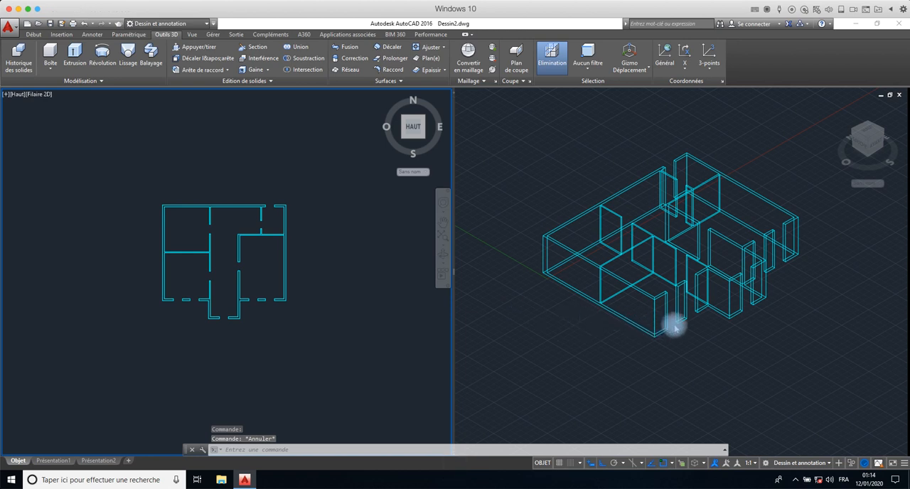
# - Draw a rectangle at wall-top height across the leftmost front opening, between opposite corners of the adjoining wall ends
pyautogui.scroll(-4, 676, 323)
pyautogui.scroll(6, 676, 322)
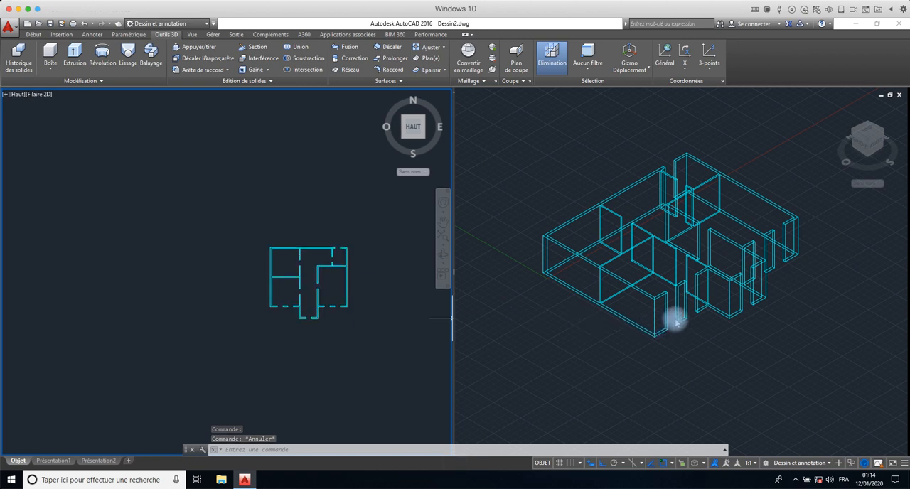
pyautogui.click(654, 359)
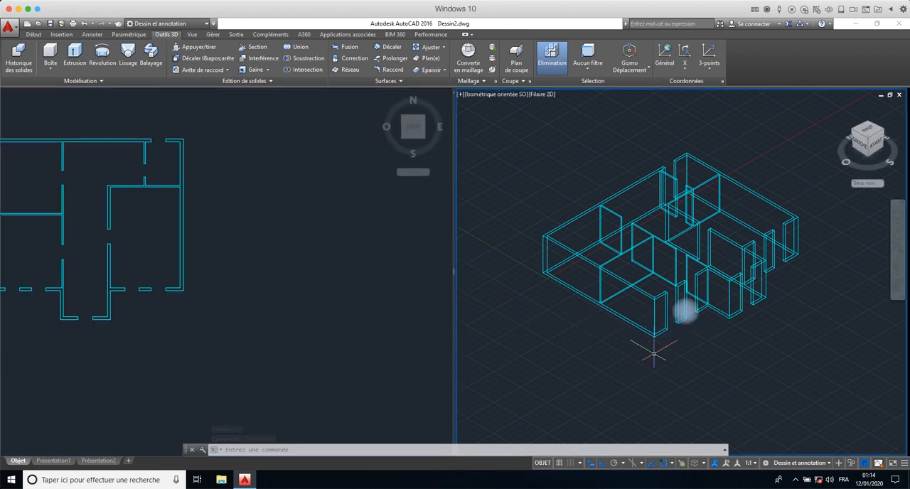
pyautogui.scroll(6, 687, 302)
pyautogui.moveTo(686, 300); pyautogui.dragTo(745, 112, button='middle')
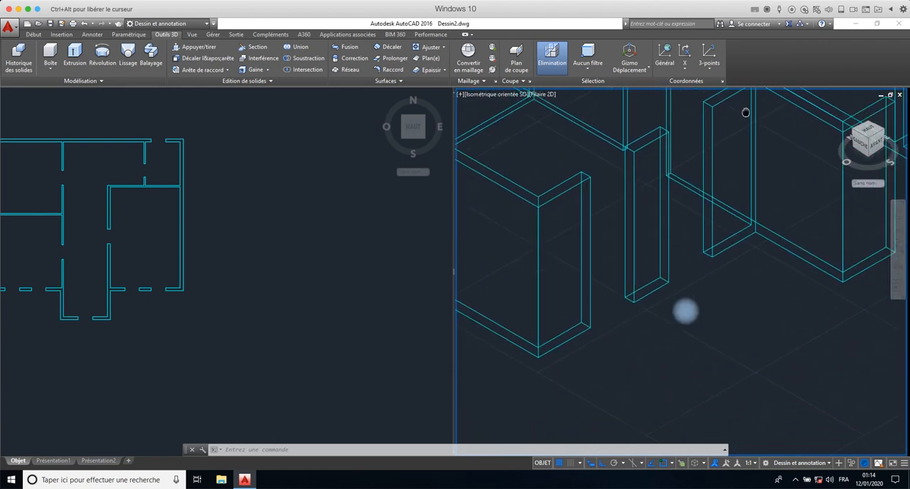
pyautogui.moveTo(695, 175); pyautogui.dragTo(725, 204, button='middle')
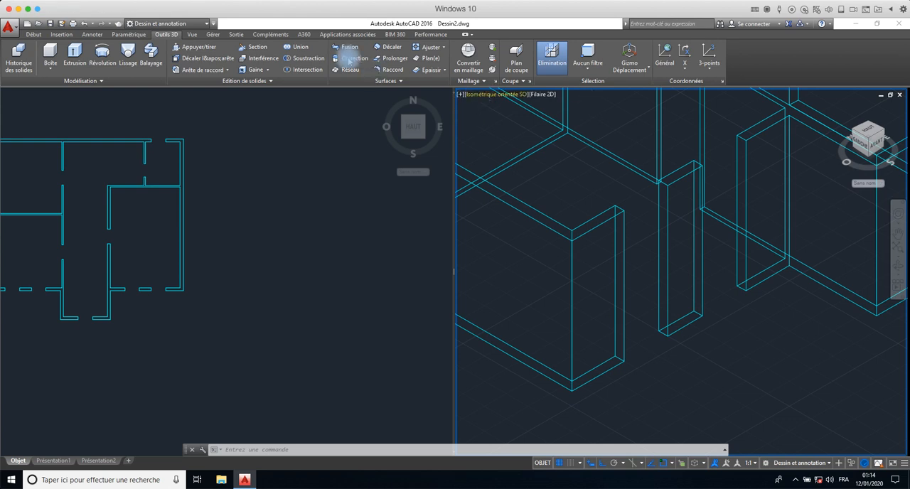
pyautogui.click(32, 34)
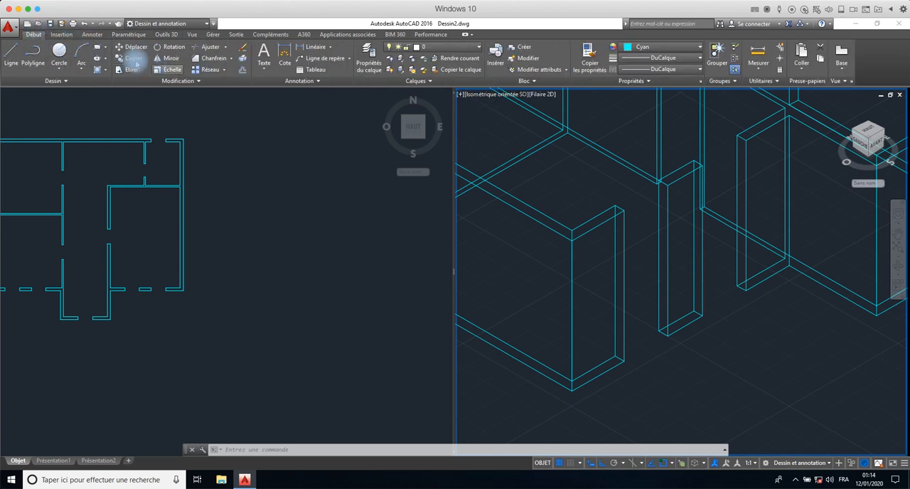
pyautogui.click(100, 48)
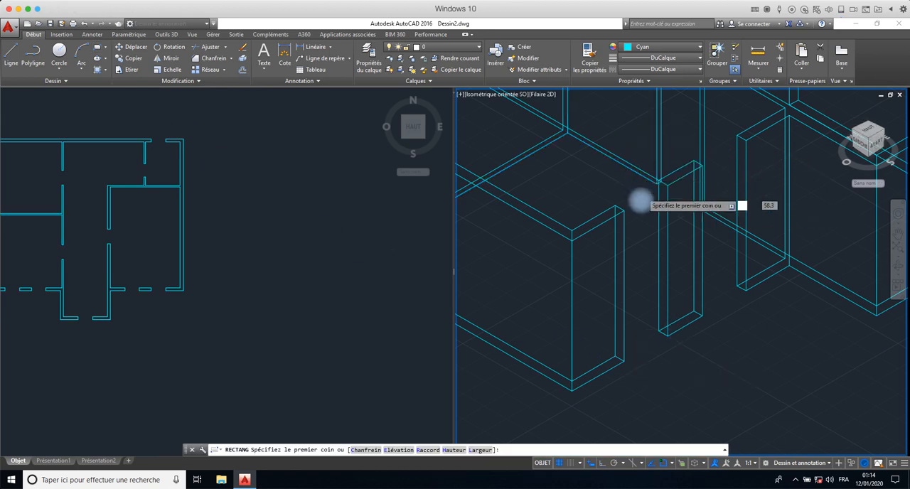
pyautogui.keyDown('shift'); pyautogui.moveTo(631, 171); pyautogui.dragTo(610, 235, button='middle'); pyautogui.keyUp('shift')
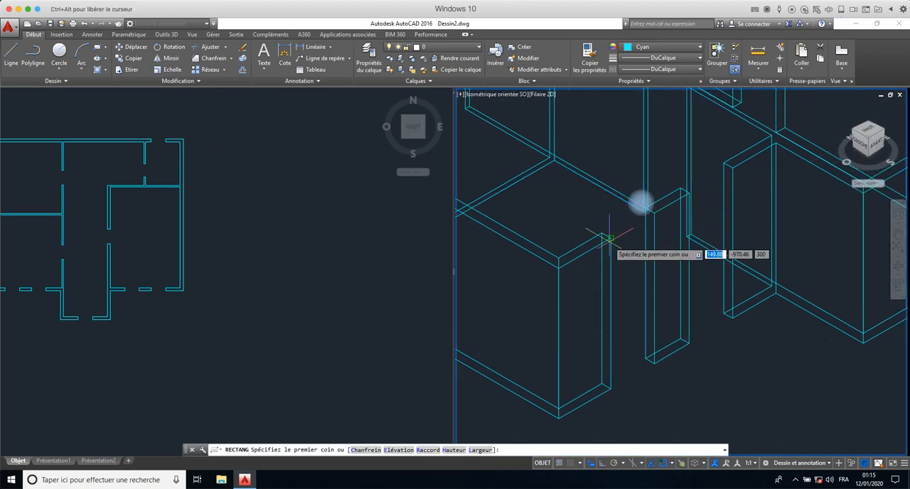
pyautogui.click(609, 238)
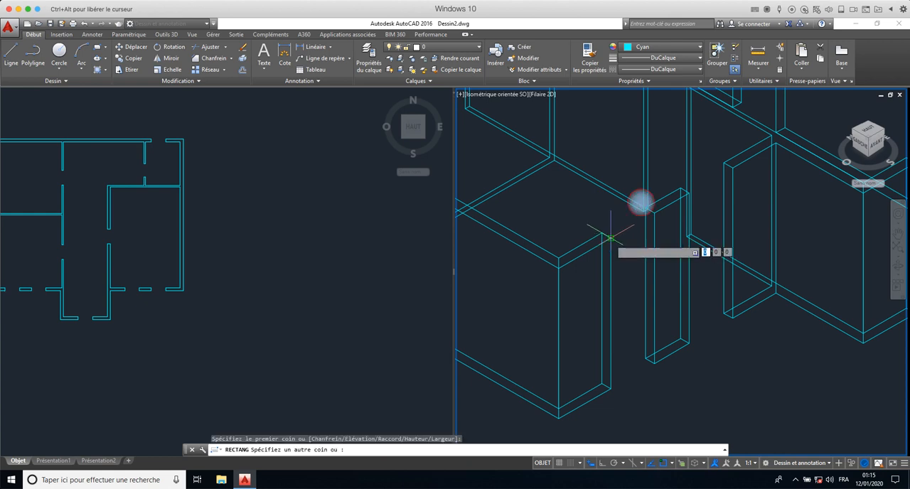
pyautogui.click(647, 207)
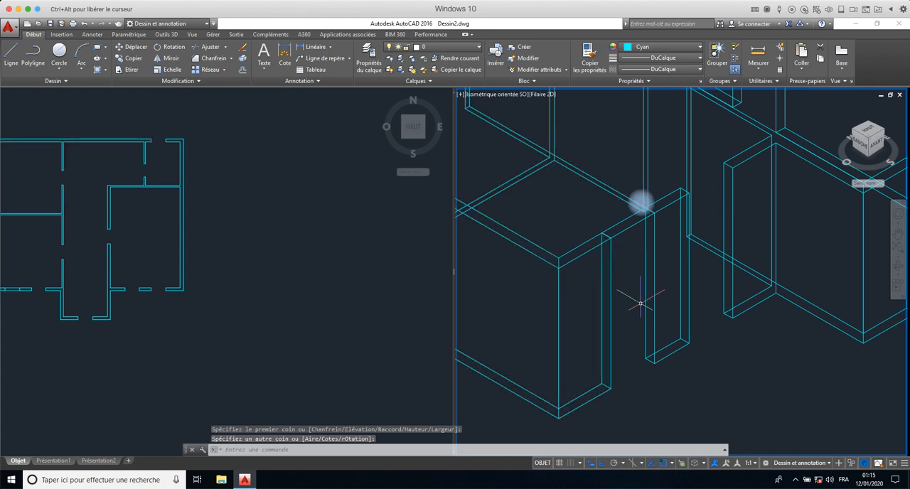
# - Highlight the new opening rectangle to locate it in the top-view plan, and clear the selection
pyautogui.click(628, 228)
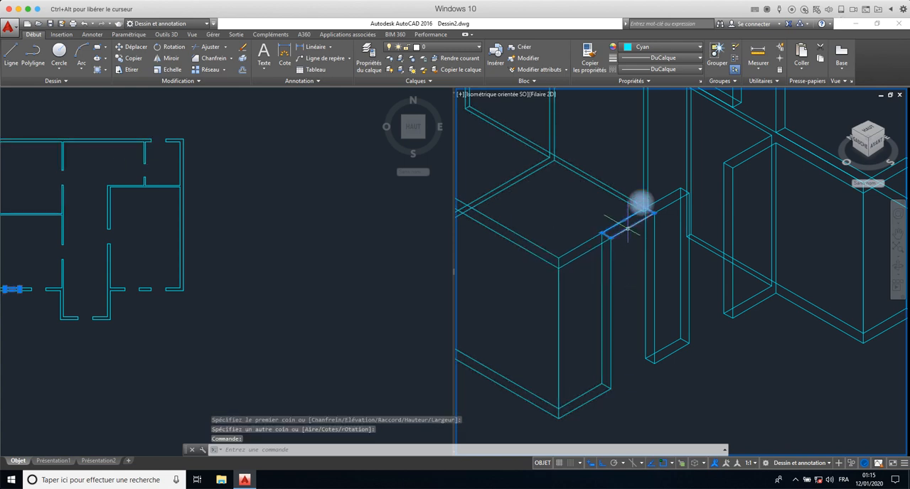
pyautogui.scroll(3, 285, 259)
pyautogui.click(284, 255)
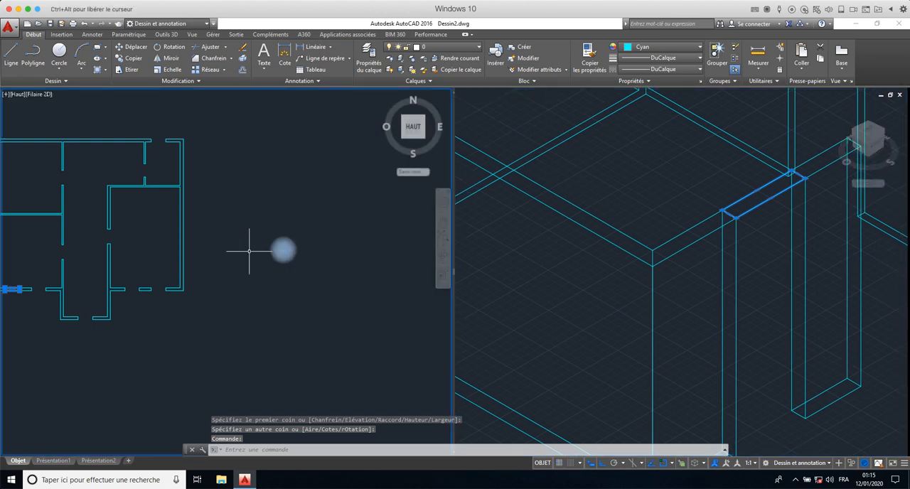
pyautogui.moveTo(285, 250); pyautogui.dragTo(363, 242, button='middle')
pyautogui.press('Escape')
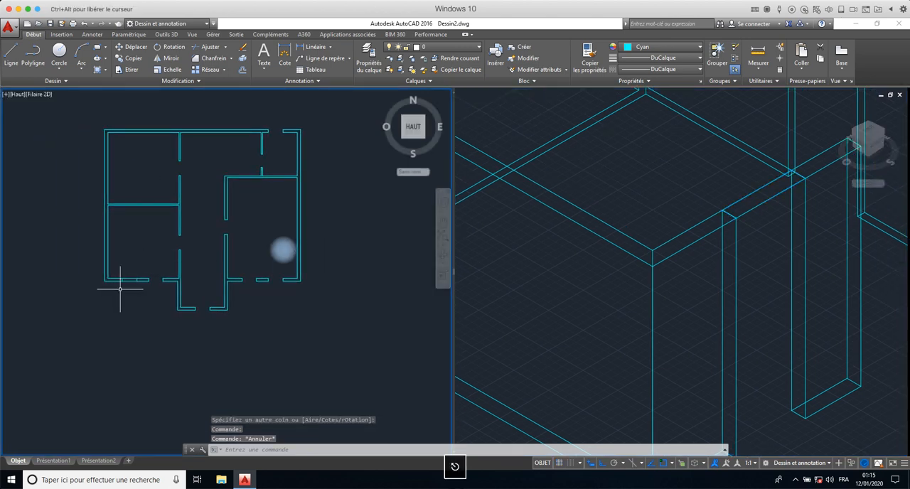
# - Extrude the rectangle across the leftmost front opening downward from wall-top height, using a negative height
pyautogui.scroll(3, 121, 286)
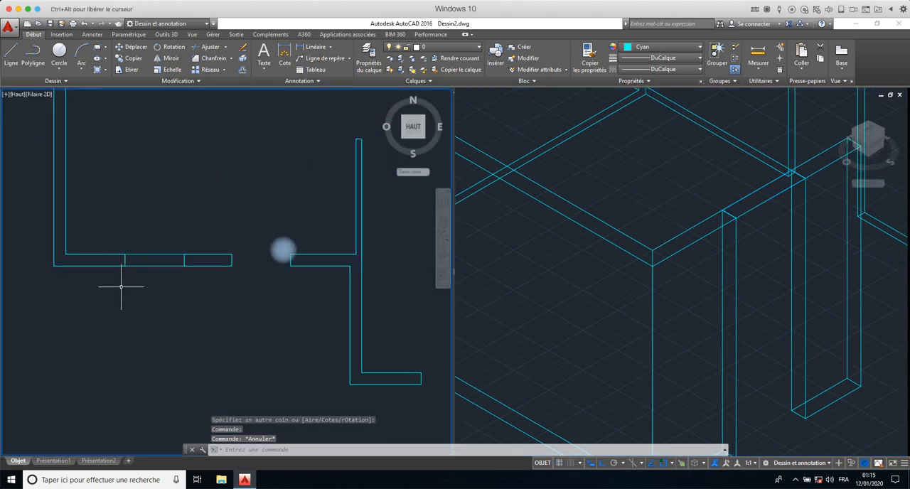
pyautogui.click(155, 266)
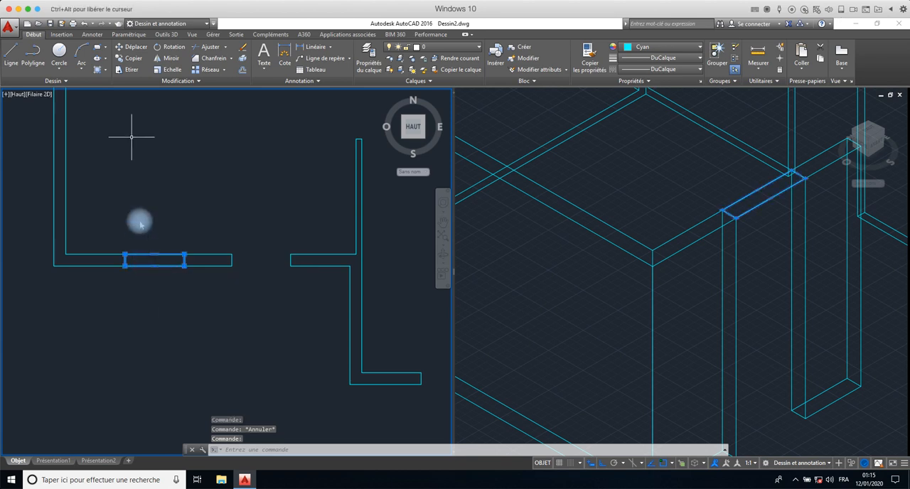
pyautogui.click(166, 34)
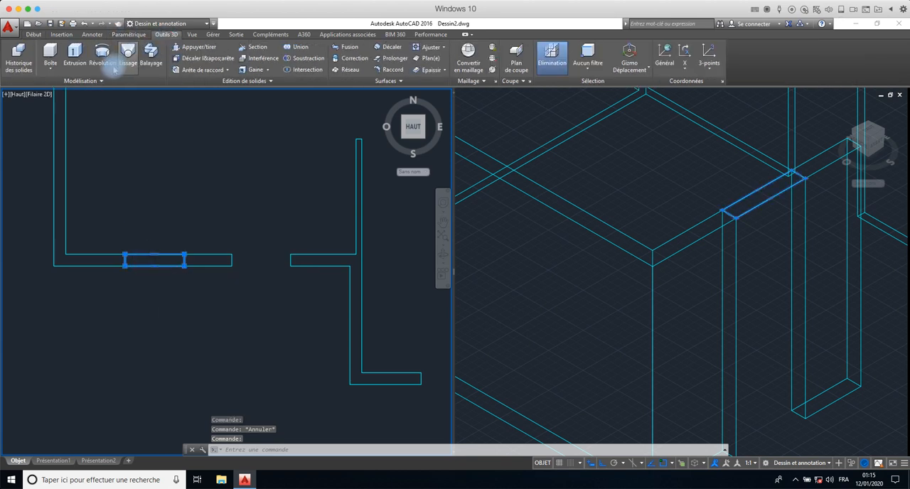
pyautogui.click(74, 54)
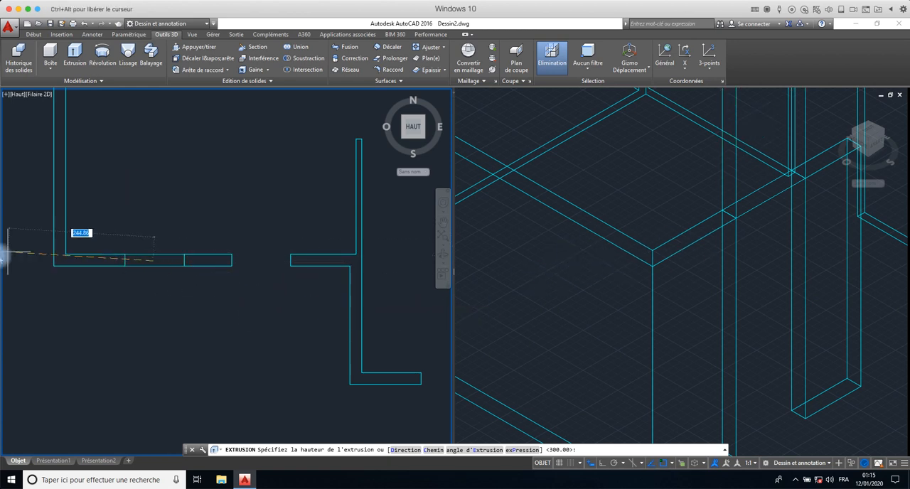
pyautogui.moveTo(64, 262); pyautogui.dragTo(136, 283, button='middle')
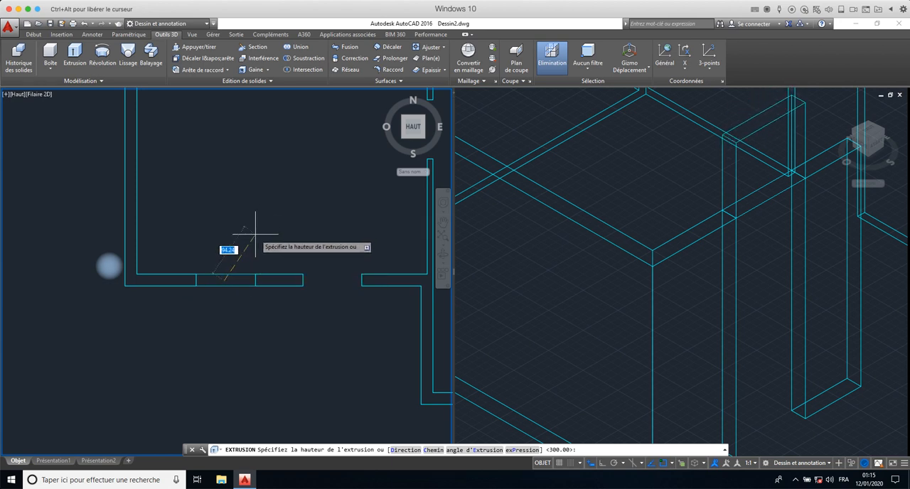
pyautogui.write('-100')
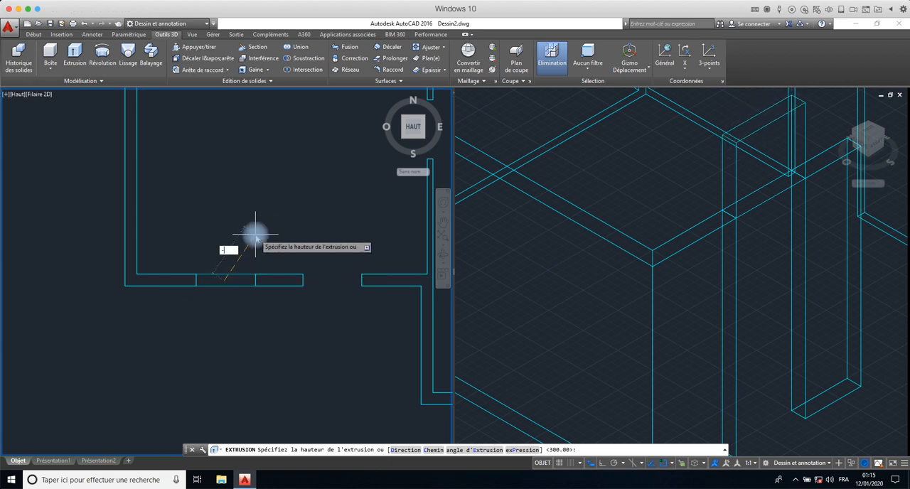
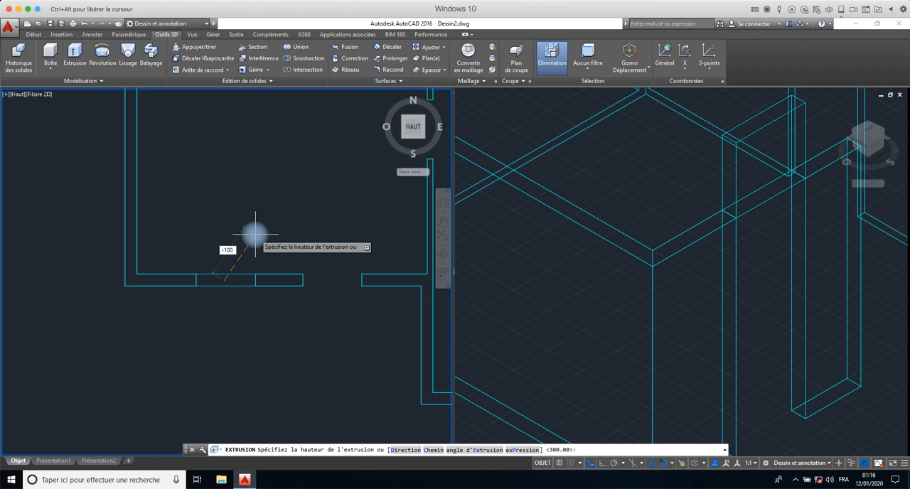
# - Complete the -100 extrusion of the rectangle across the leftmost front opening, and display the isometric view in the Conceptual visual style
pyautogui.press('Return')
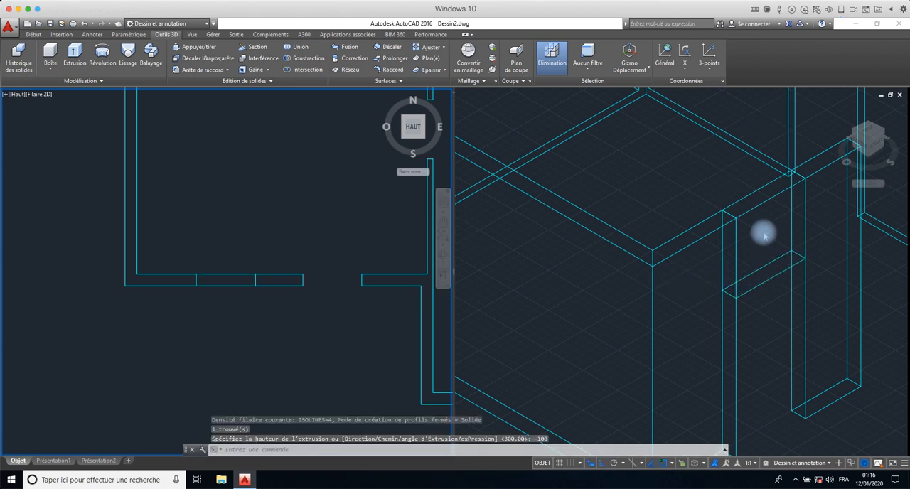
pyautogui.click(679, 216)
pyautogui.scroll(-5, 679, 215)
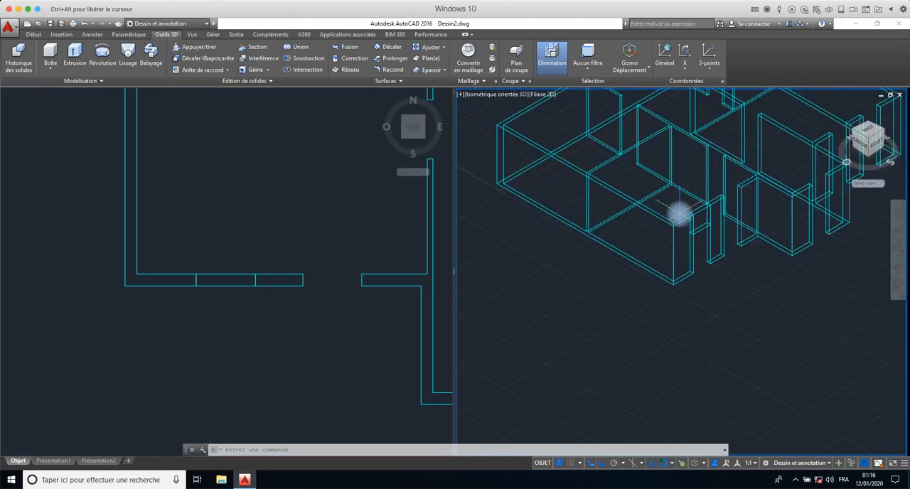
pyautogui.moveTo(679, 213); pyautogui.dragTo(650, 340, button='middle')
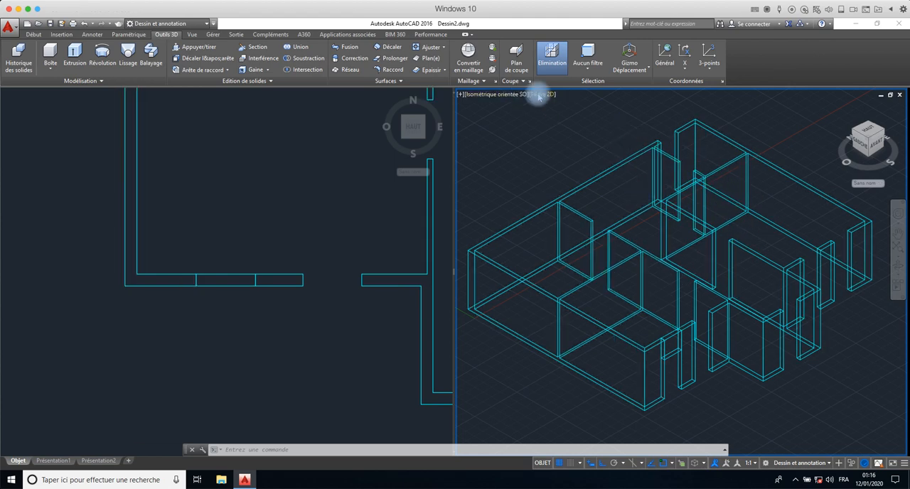
pyautogui.click(540, 95)
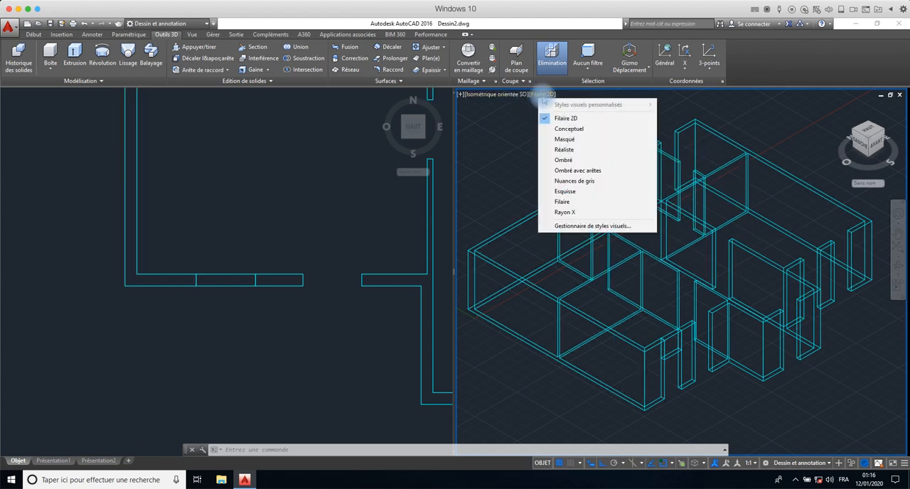
pyautogui.click(565, 128)
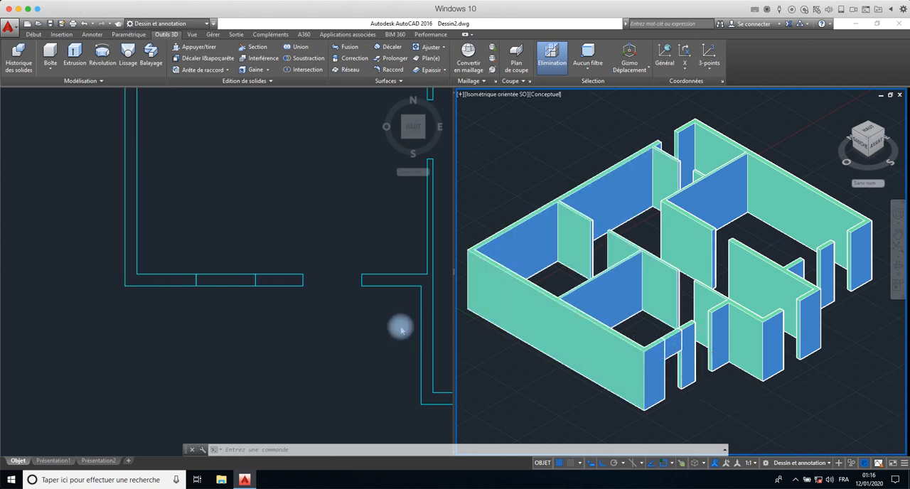
pyautogui.scroll(-4, 388, 286)
pyautogui.scroll(4, 387, 287)
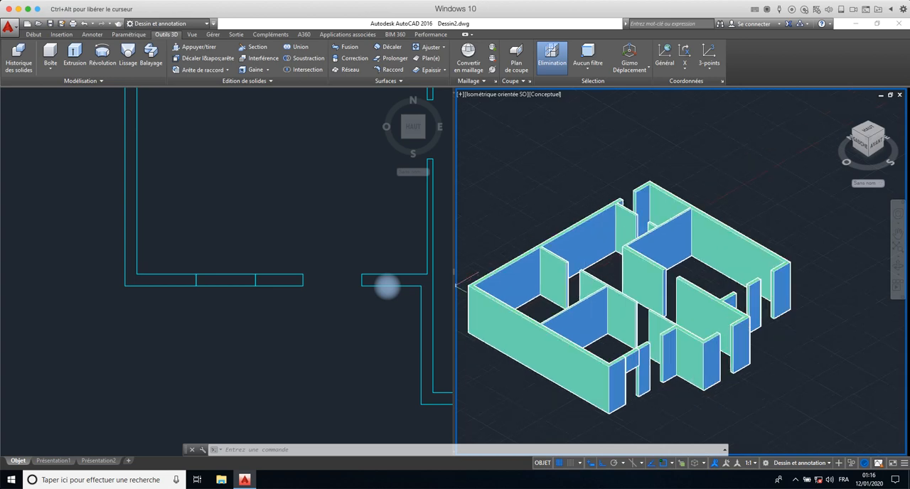
pyautogui.moveTo(643, 321); pyautogui.dragTo(666, 269, button='middle')
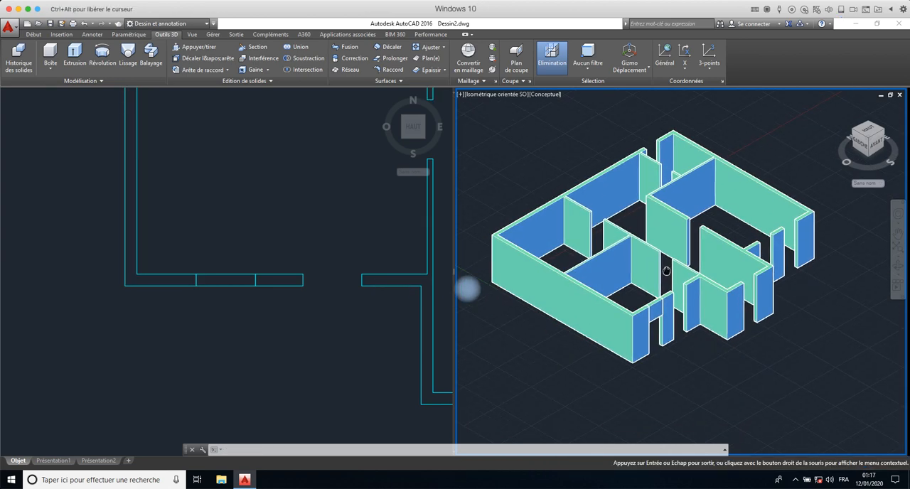
# - Highlight the right exterior wall's solid from the top-view plan to locate it in the 3D view, and clear the selection
pyautogui.click(297, 287)
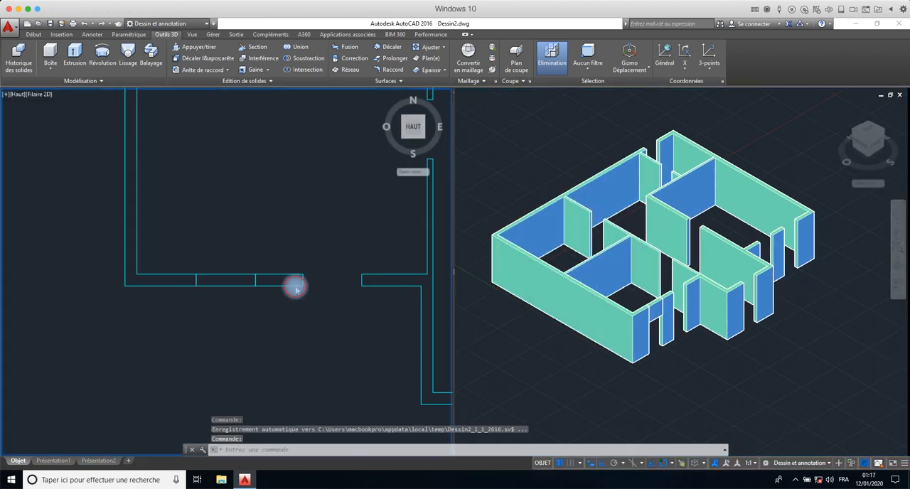
pyautogui.scroll(-2, 296, 287)
pyautogui.moveTo(300, 280); pyautogui.dragTo(134, 337, button='middle')
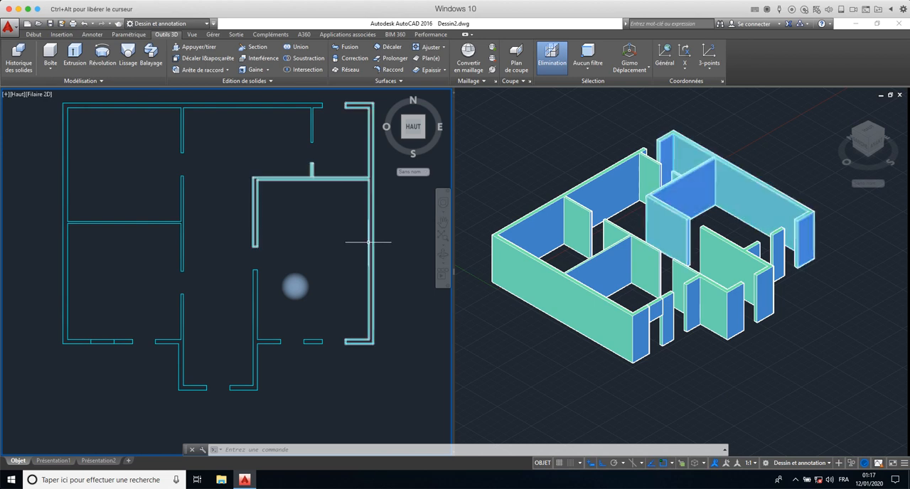
pyautogui.click(369, 253)
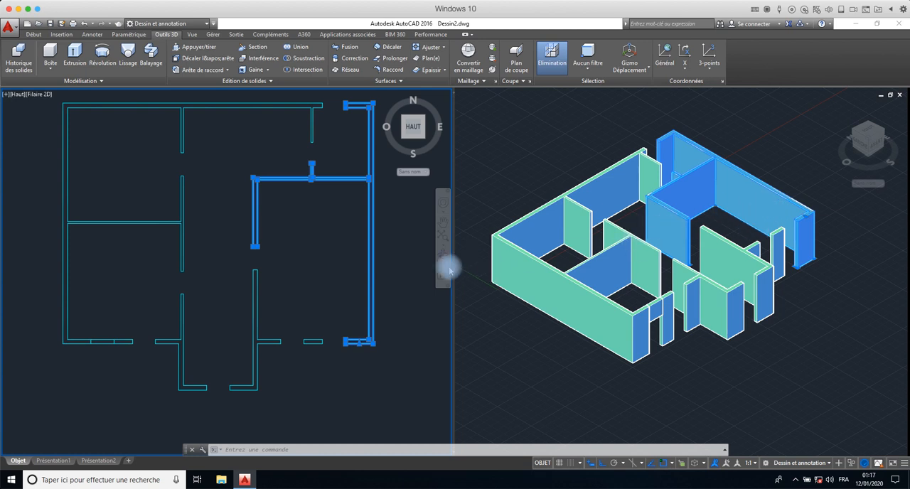
pyautogui.press('Escape')
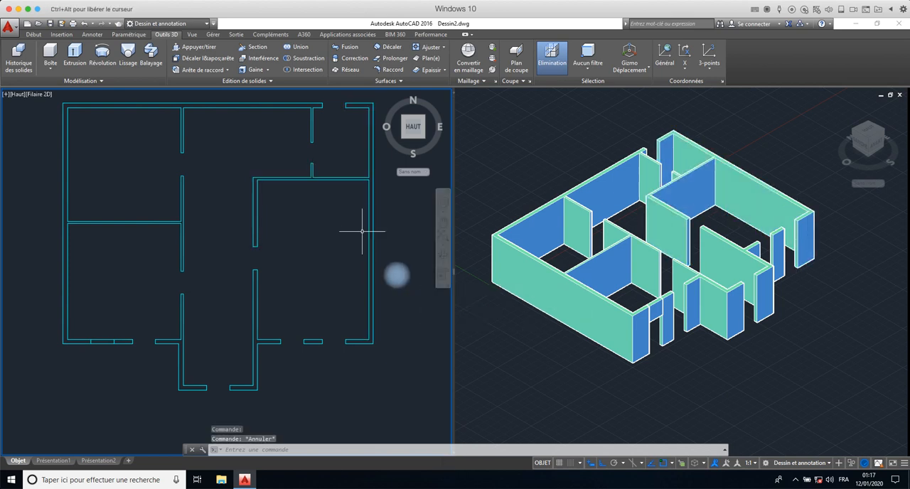
# - Draw a line across the right exterior wall's thickness, from the midpoint of its inner face in the lower-right room to the outer face
pyautogui.click(34, 34)
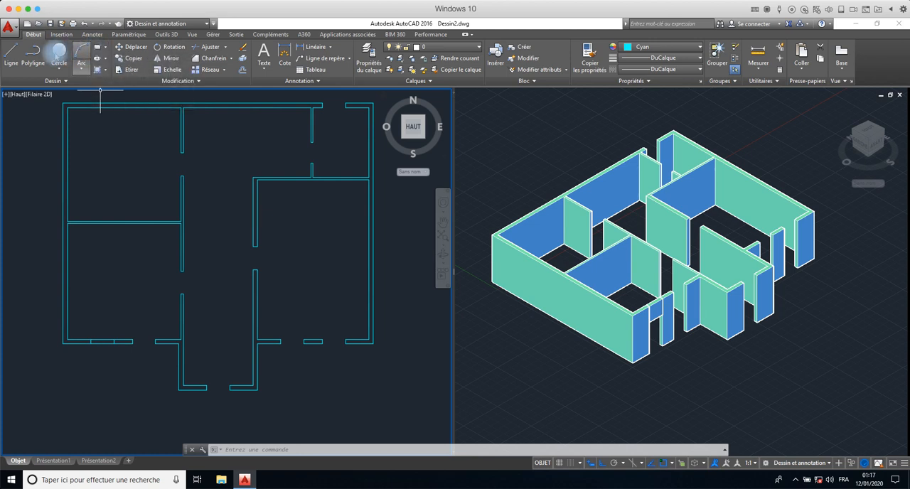
pyautogui.click(11, 53)
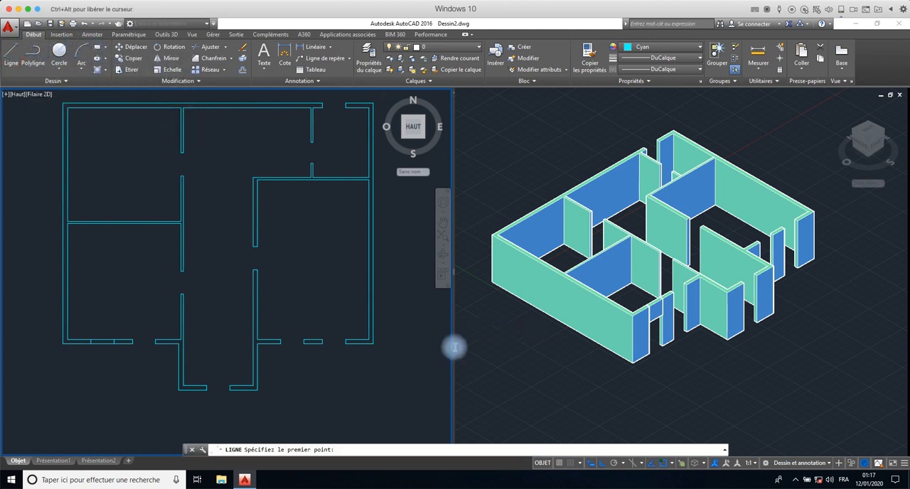
pyautogui.click(368, 259)
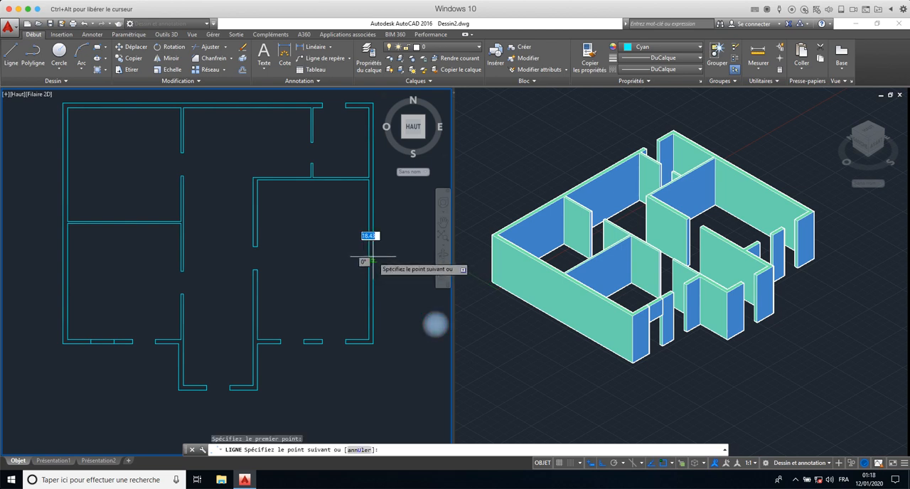
pyautogui.click(373, 257)
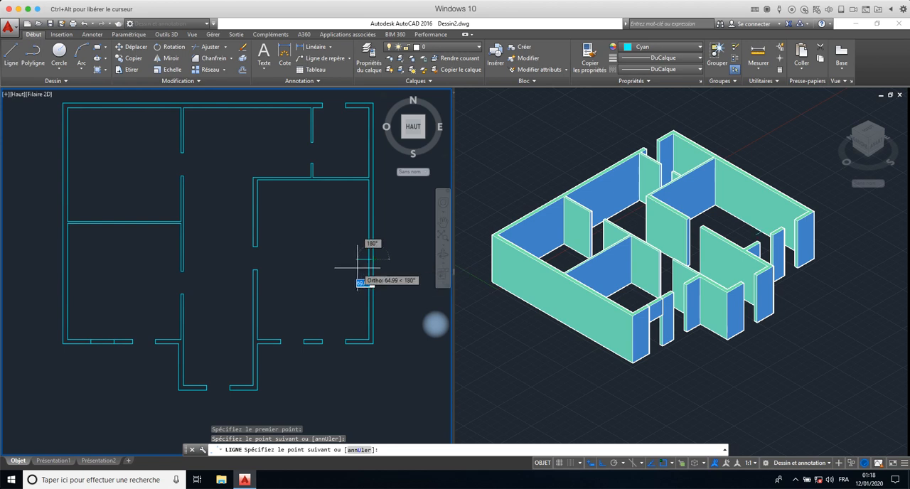
pyautogui.rightClick(357, 269)
pyautogui.click(371, 272)
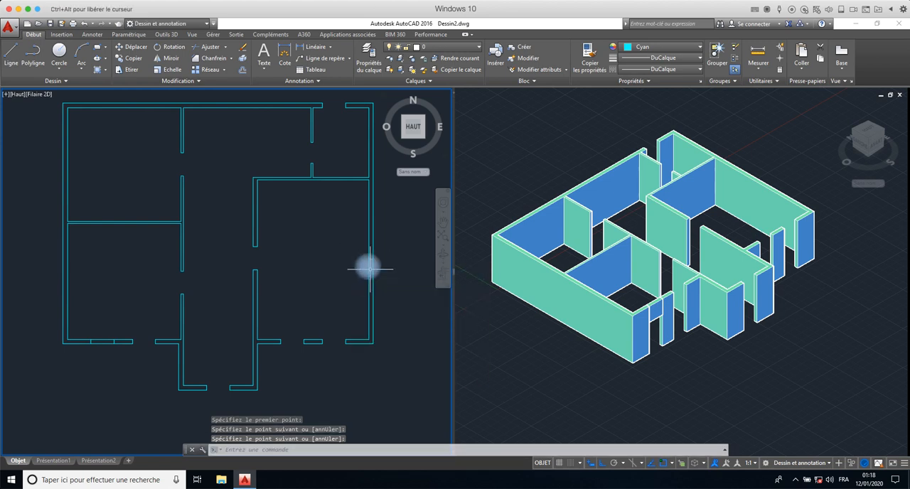
pyautogui.scroll(5, 369, 269)
pyautogui.scroll(2, 370, 268)
pyautogui.click(368, 228)
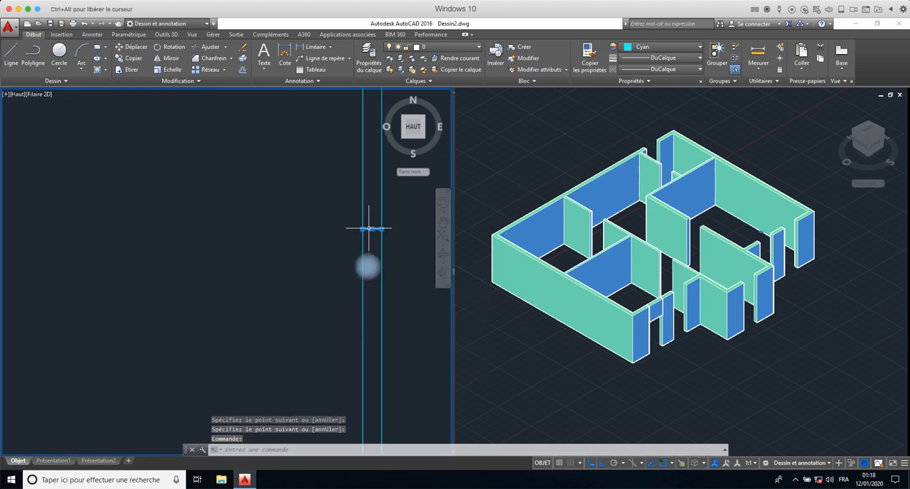
pyautogui.scroll(-2, 218, 219)
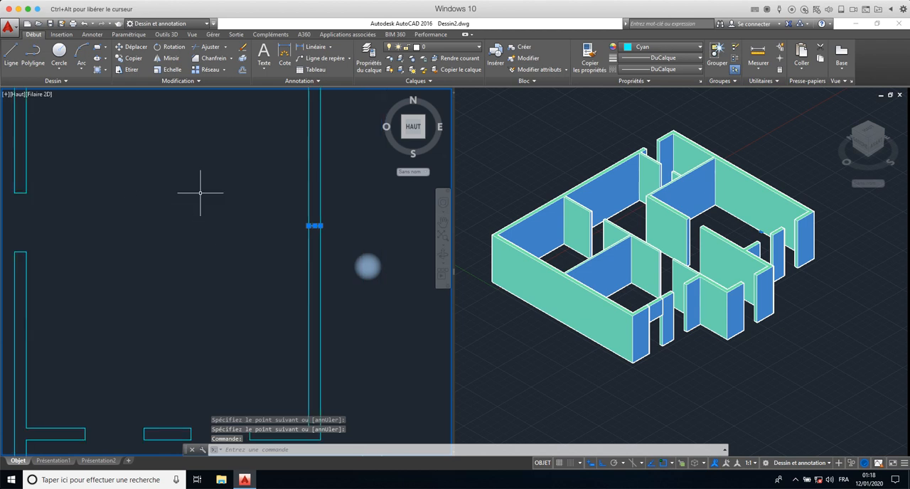
pyautogui.press('Escape')
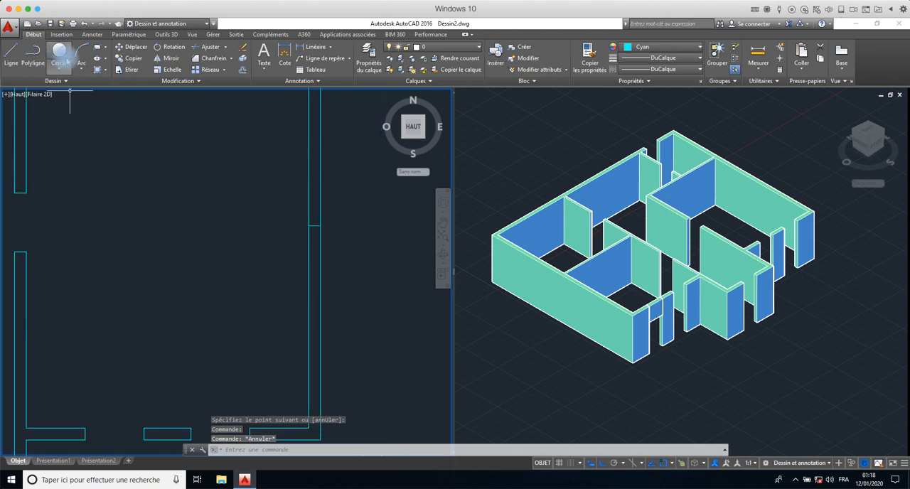
# - Offset the short line across the right exterior wall by 75 to both sides along the wall
pyautogui.click(97, 48)
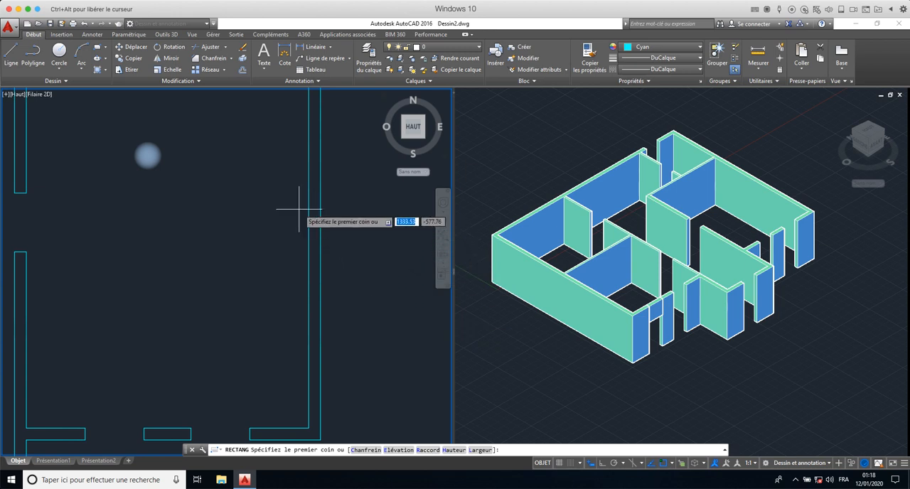
pyautogui.press('Escape')
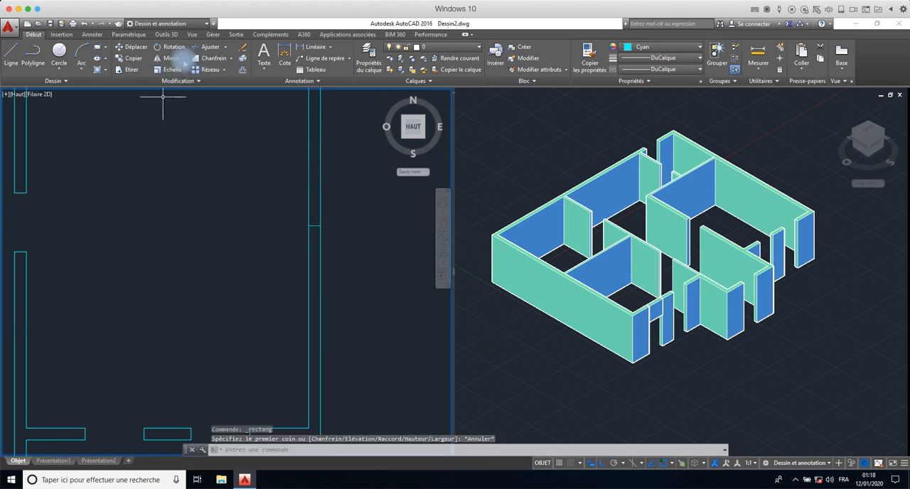
pyautogui.click(242, 69)
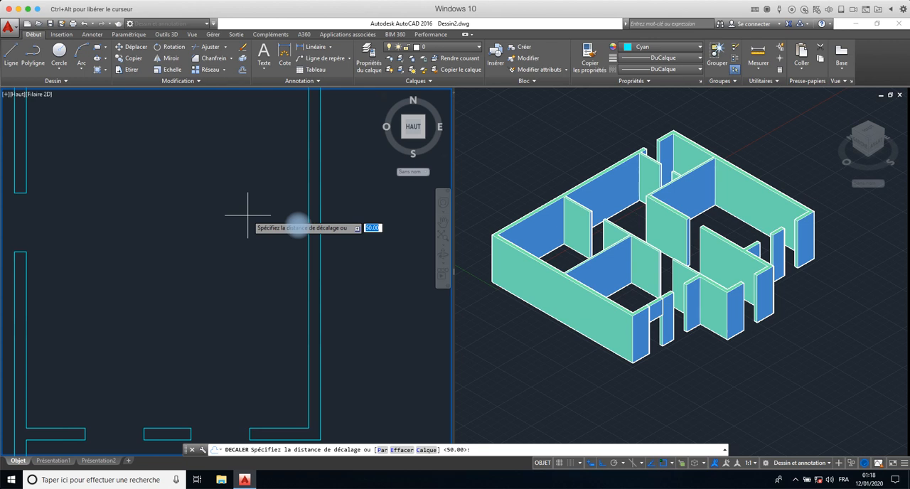
pyautogui.write('75')
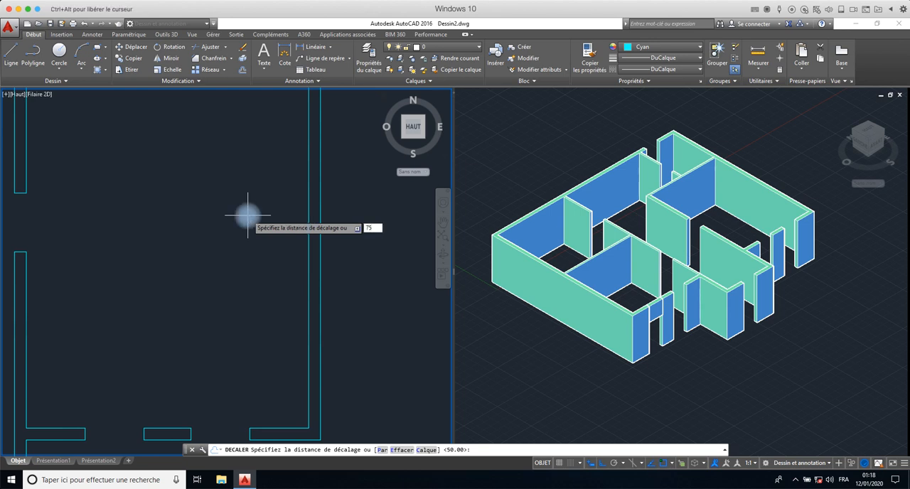
pyautogui.press('Return')
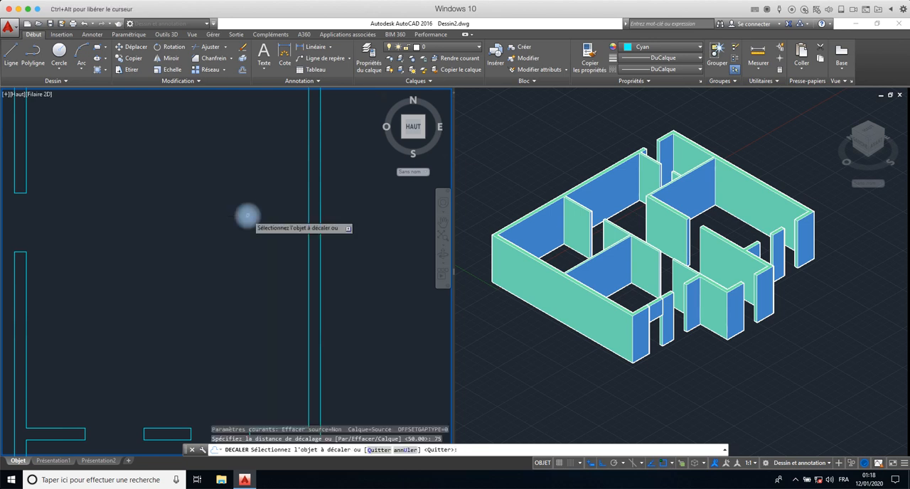
pyautogui.click(315, 228)
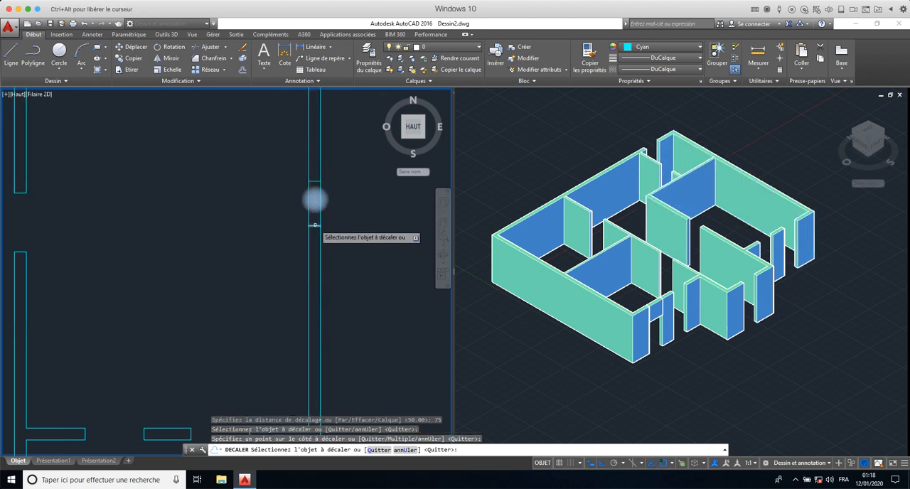
pyautogui.click(315, 224)
pyautogui.click(315, 243)
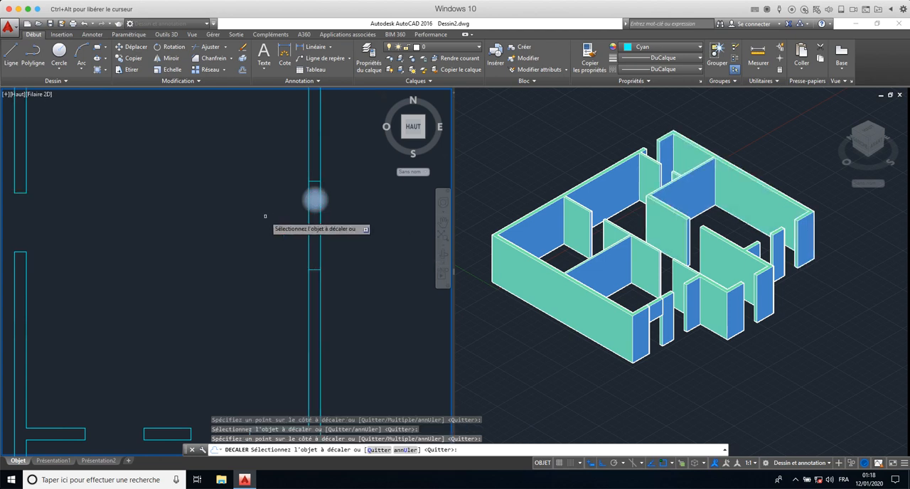
pyautogui.press('Escape')
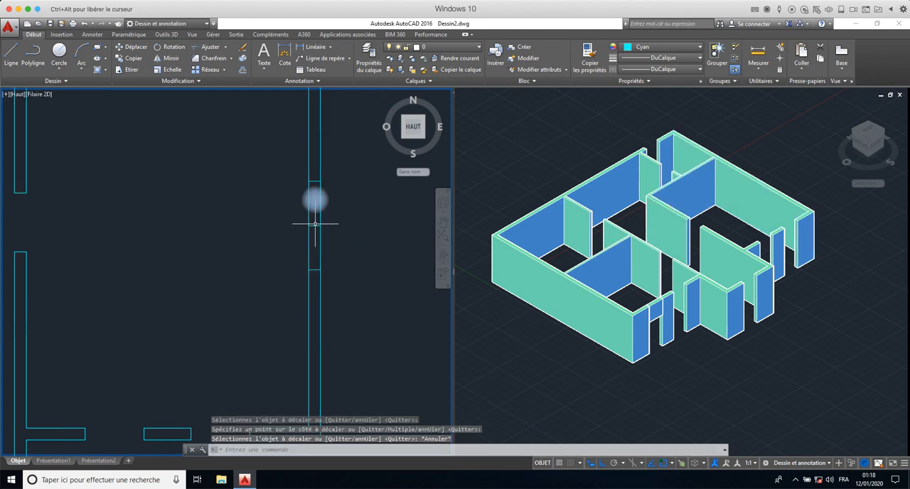
# - Erase the middle line and draw a 20 by 150 rectangle in the right exterior wall between the two offset lines
pyautogui.click(315, 226)
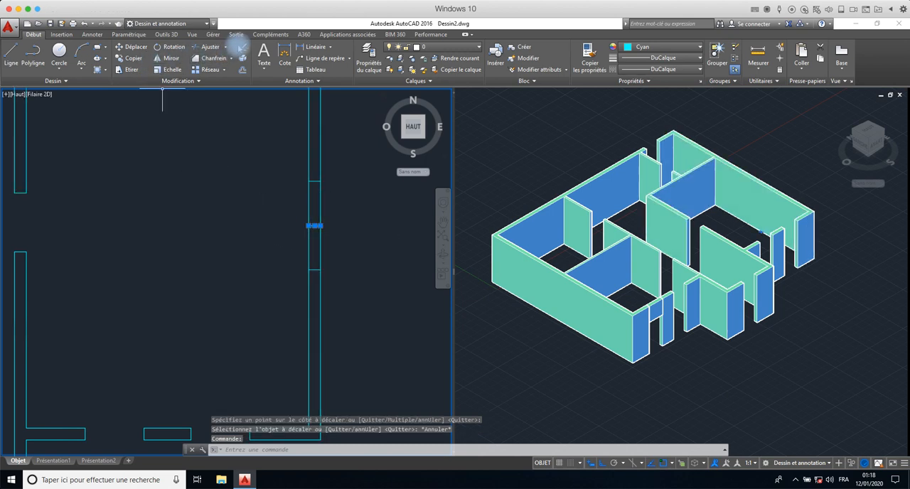
pyautogui.click(242, 48)
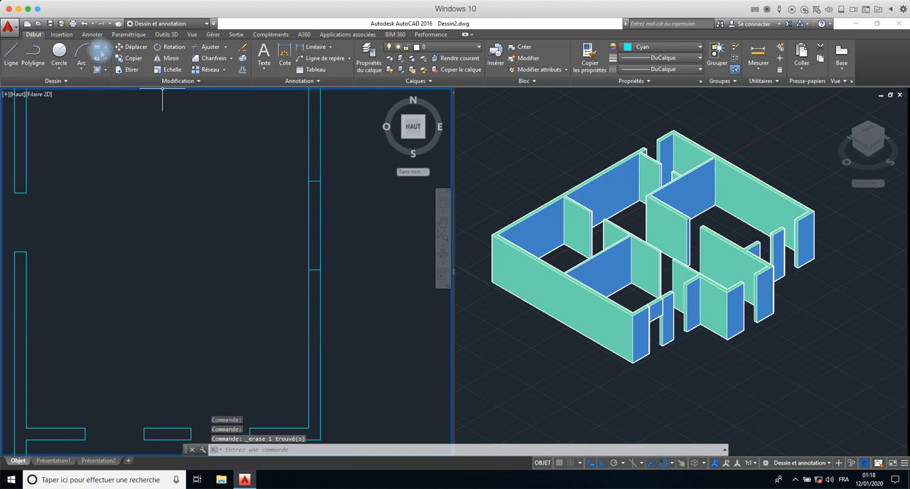
pyautogui.write('rec')
pyautogui.press('Return')
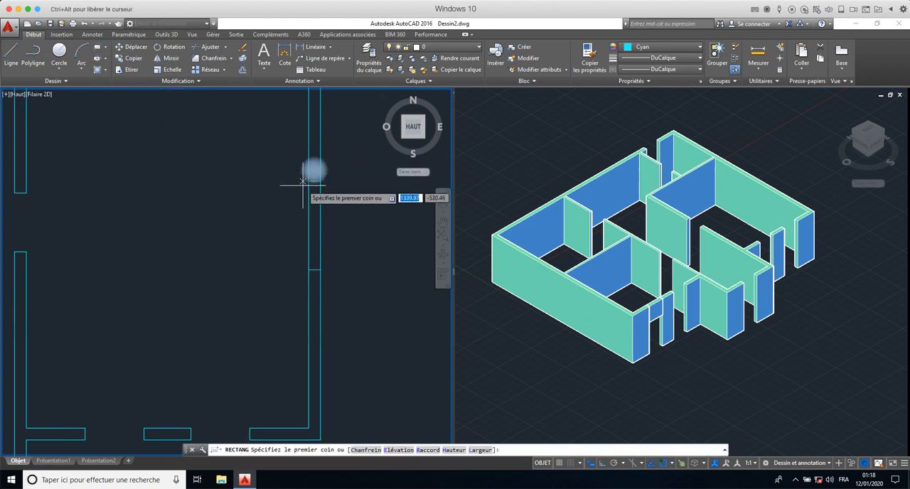
pyautogui.click(308, 206)
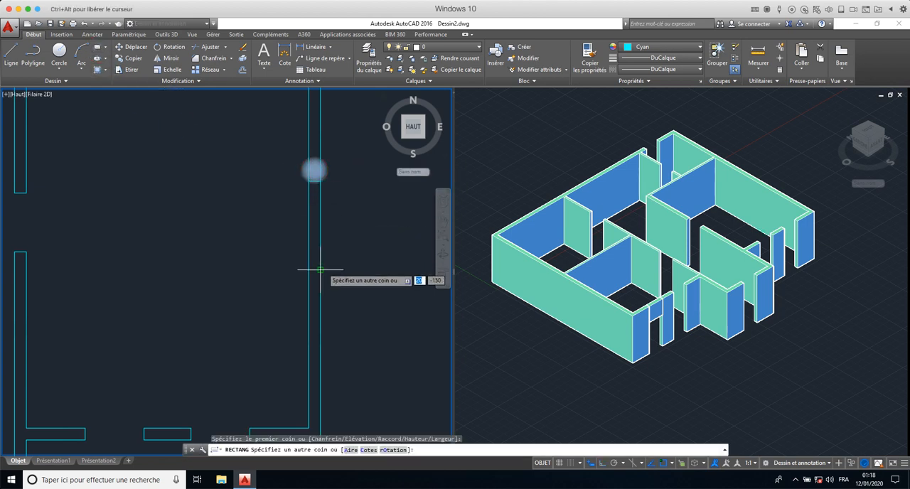
pyautogui.click(320, 269)
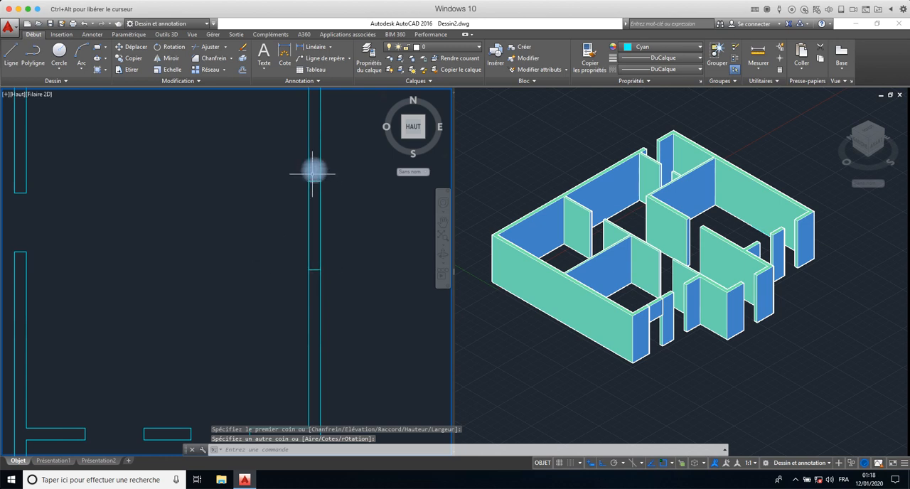
# - Highlight the window rectangle inside the right exterior wall in the top view to check its outline, and clear the selection
pyautogui.scroll(3, 314, 180)
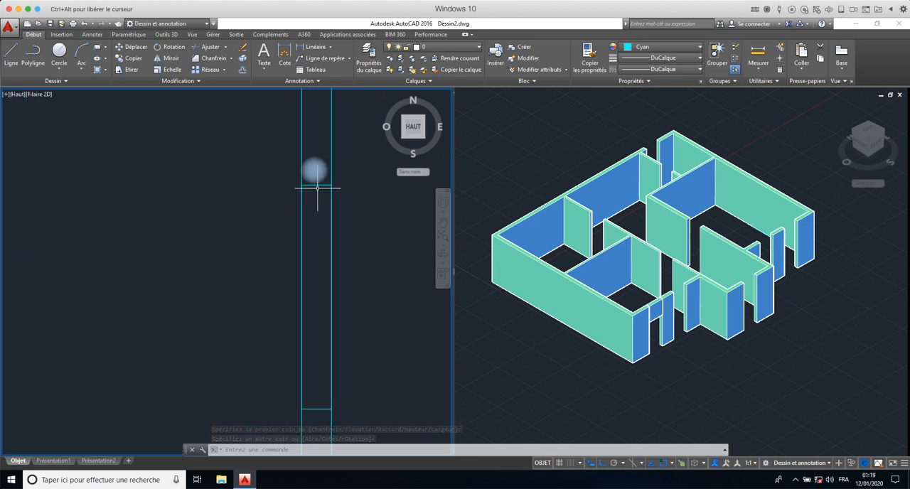
pyautogui.press('Escape')
pyautogui.press('Escape')
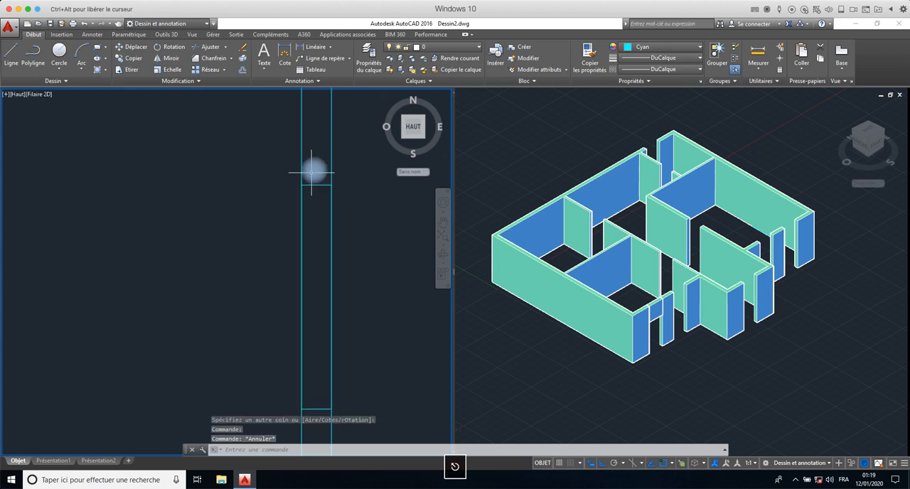
pyautogui.click(315, 169)
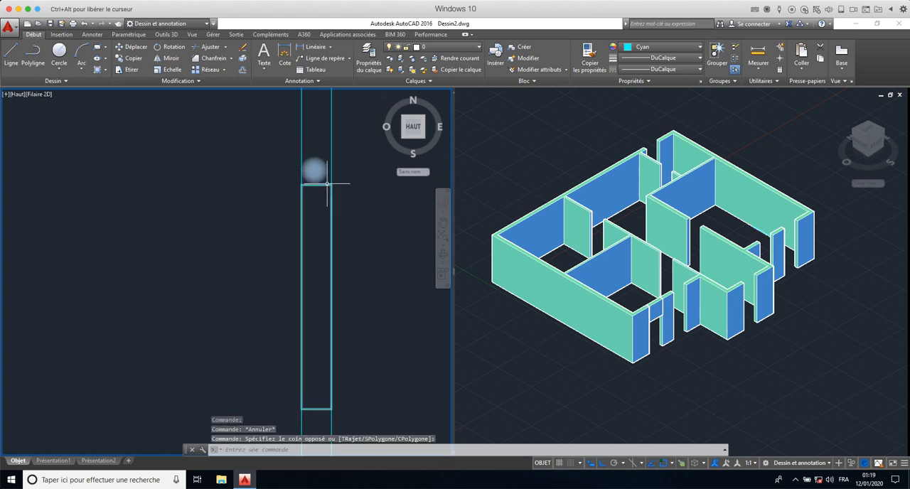
pyautogui.press('Escape')
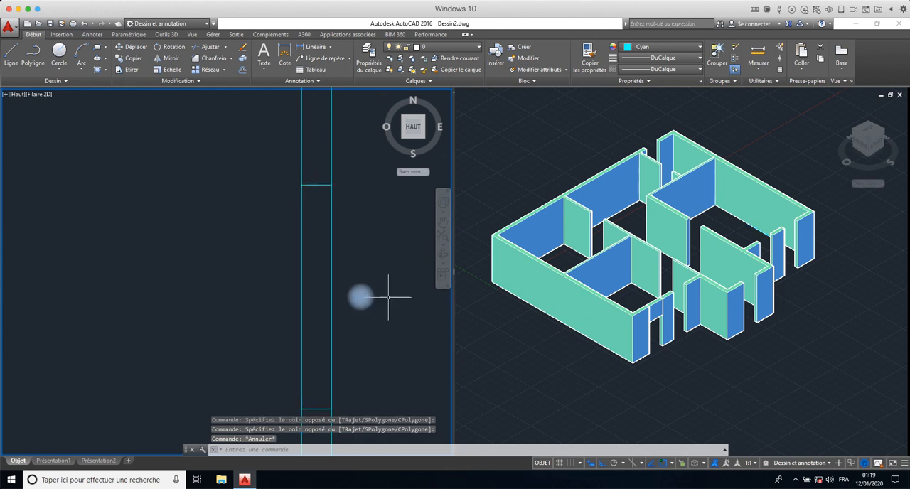
pyautogui.moveTo(313, 286); pyautogui.dragTo(292, 231, button='middle')
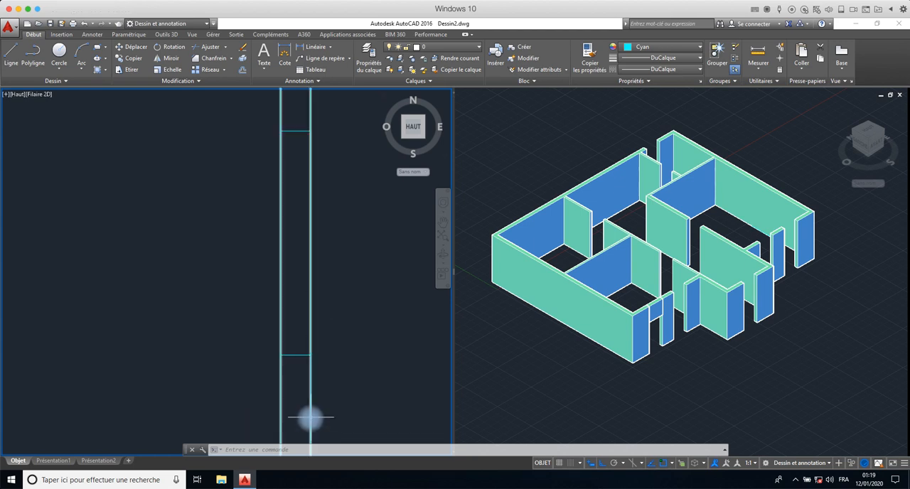
pyautogui.click(294, 132)
pyautogui.moveTo(294, 132)
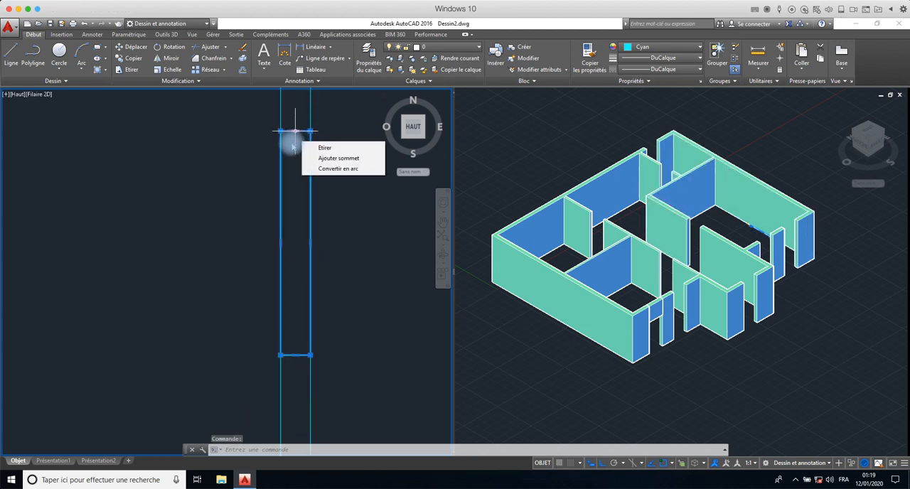
pyautogui.press('Escape')
pyautogui.press('Escape')
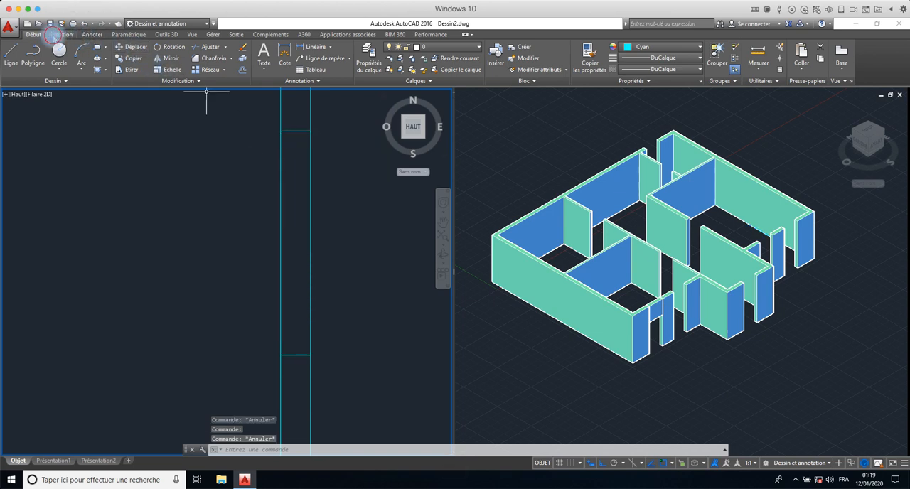
# - Extrude the window rectangle in the right exterior wall to a height of 100
pyautogui.click(54, 34)
pyautogui.click(167, 34)
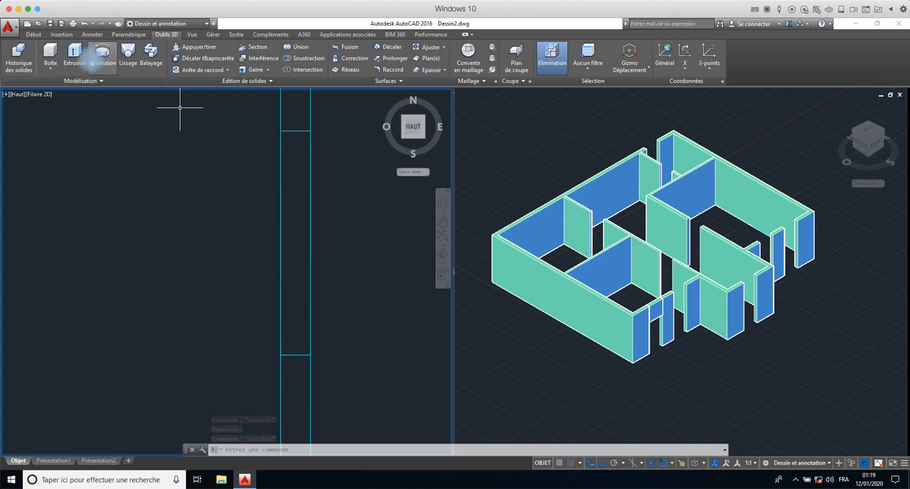
pyautogui.click(75, 52)
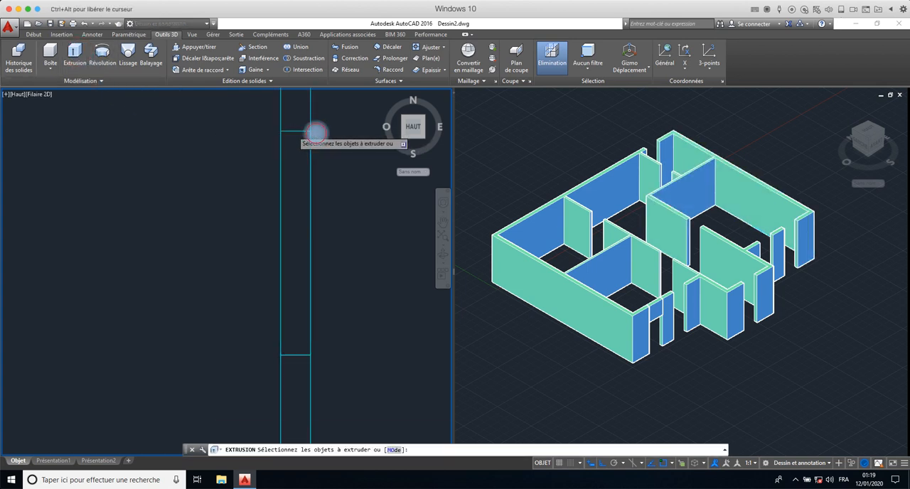
pyautogui.click(293, 131)
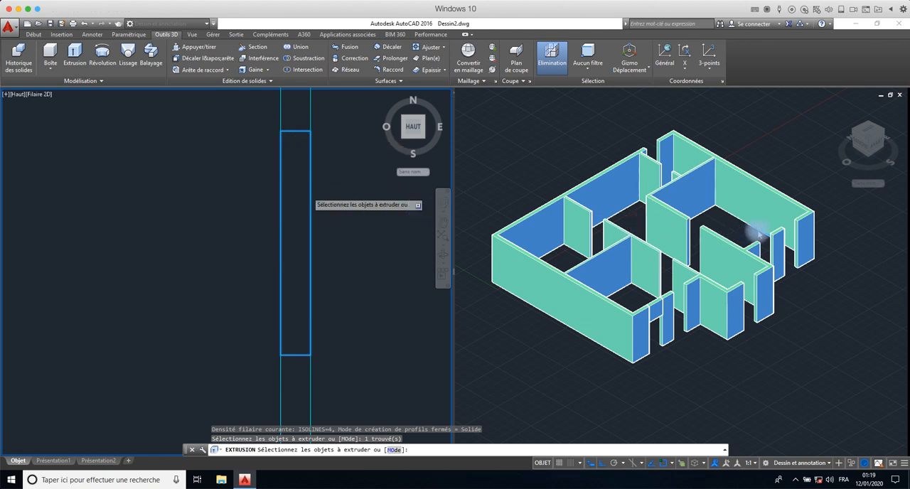
pyautogui.rightClick(164, 166)
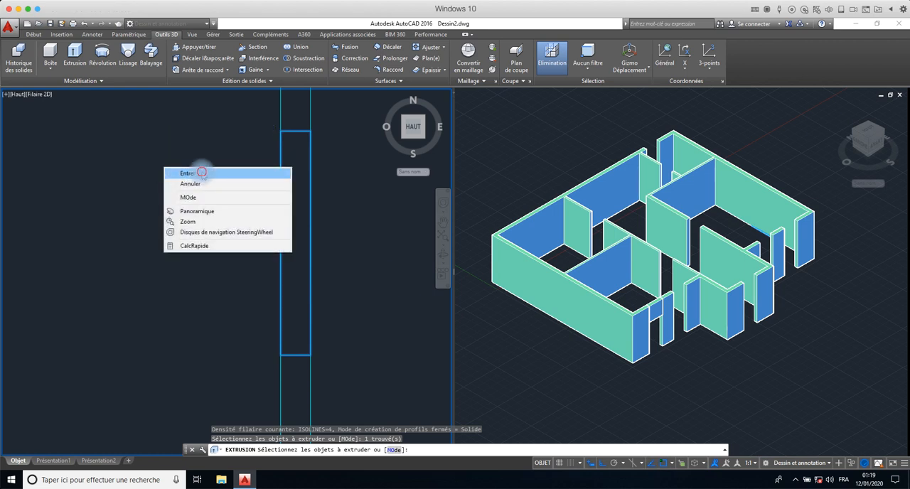
pyautogui.click(197, 173)
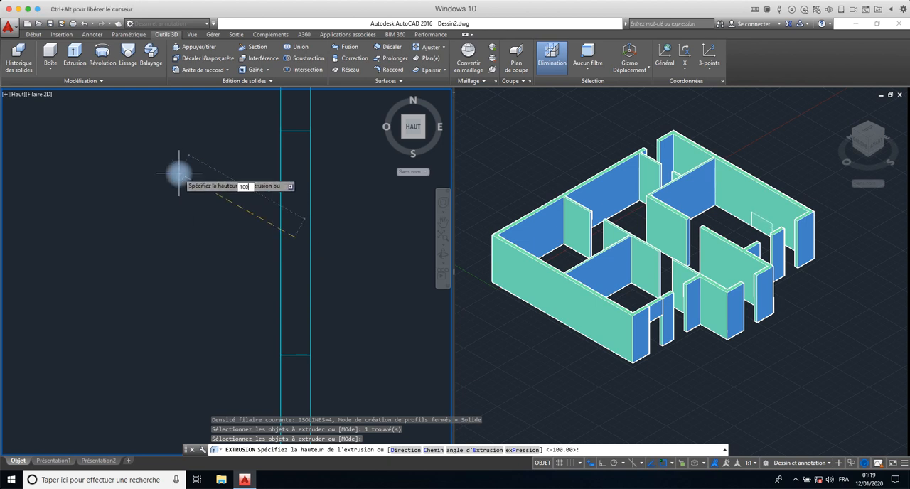
pyautogui.press('Return')
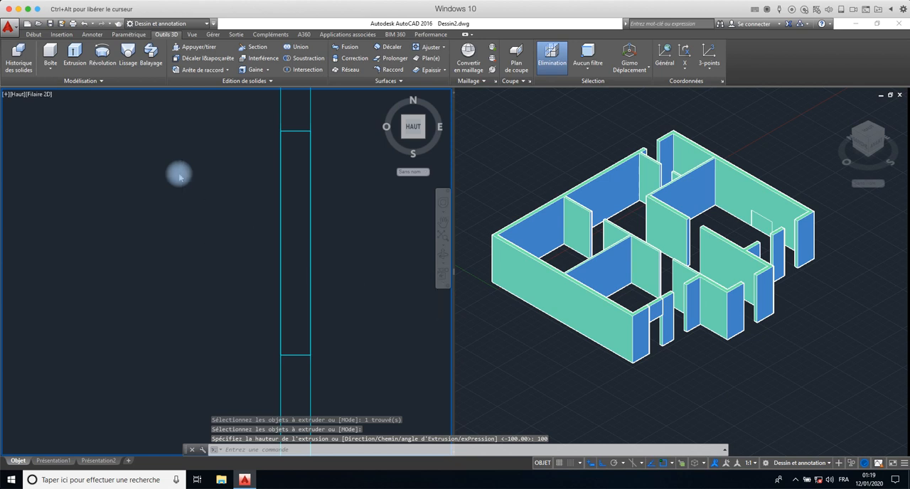
# - Orbit the 3D view freely until the outer face of the right exterior wall and its window block face the viewer
pyautogui.click(821, 267)
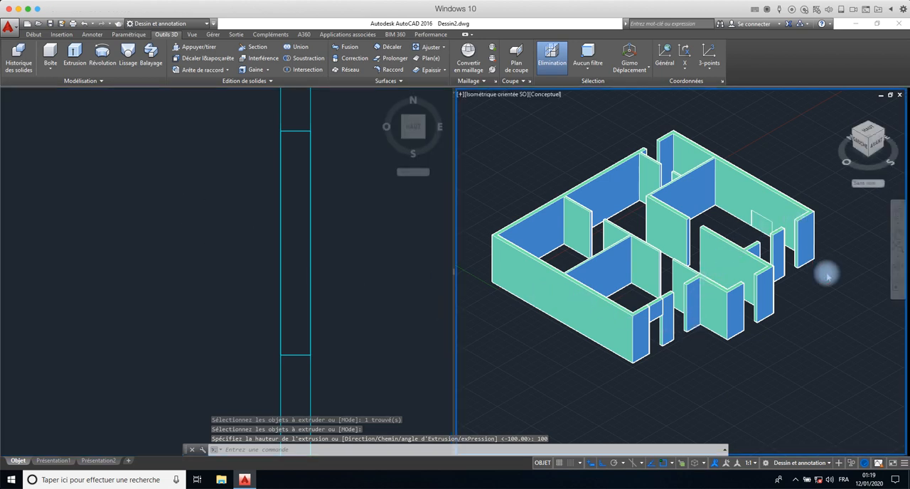
pyautogui.click(825, 271)
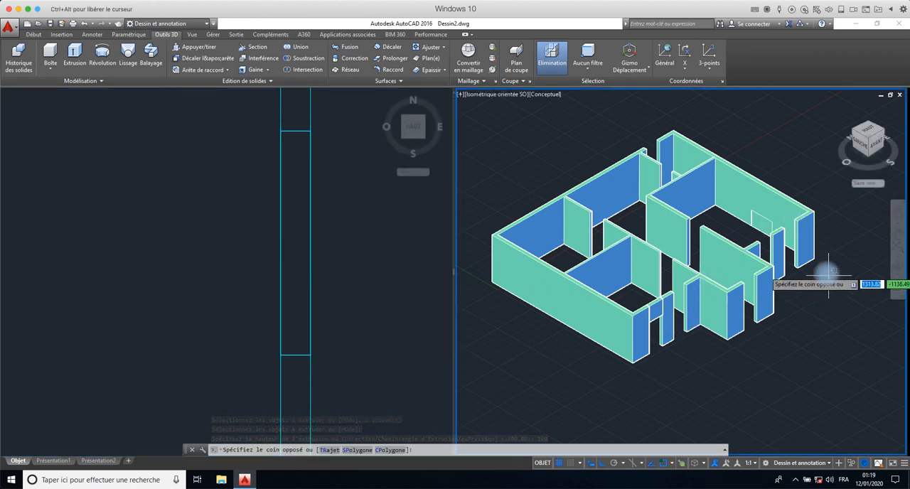
pyautogui.click(827, 272)
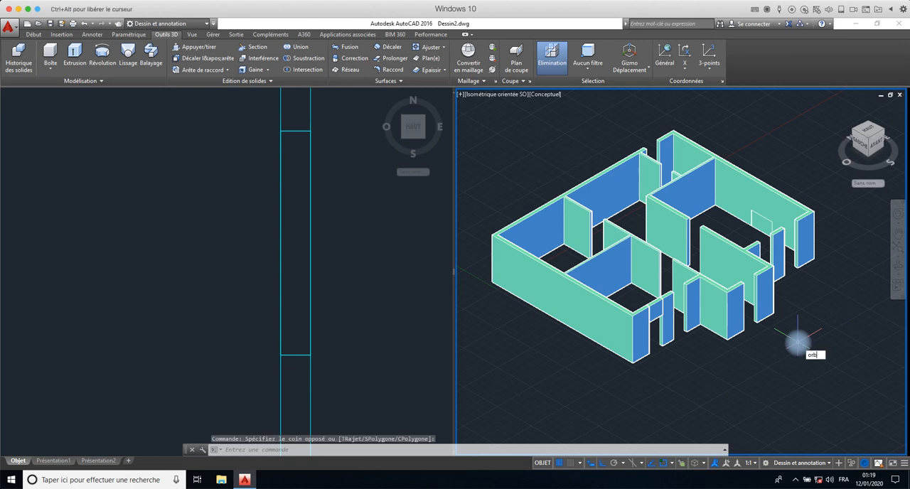
pyautogui.write('ORBIT')
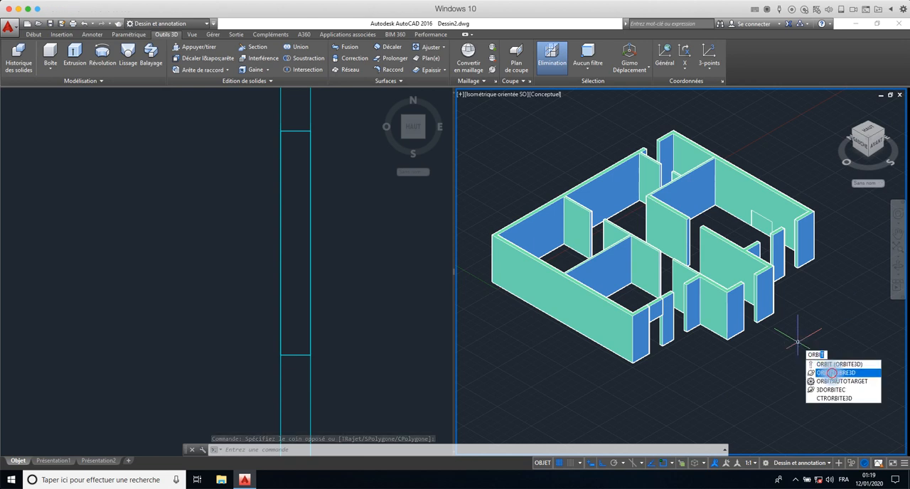
pyautogui.click(831, 373)
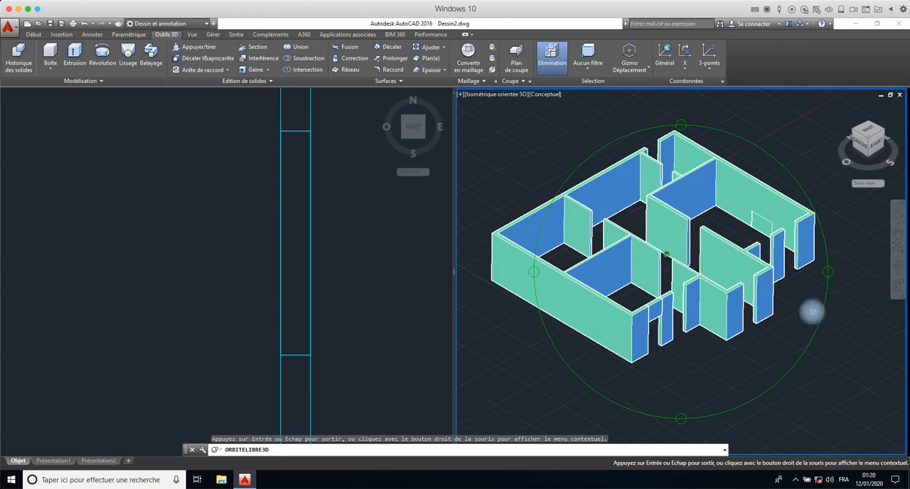
pyautogui.moveTo(813, 311); pyautogui.dragTo(806, 250)
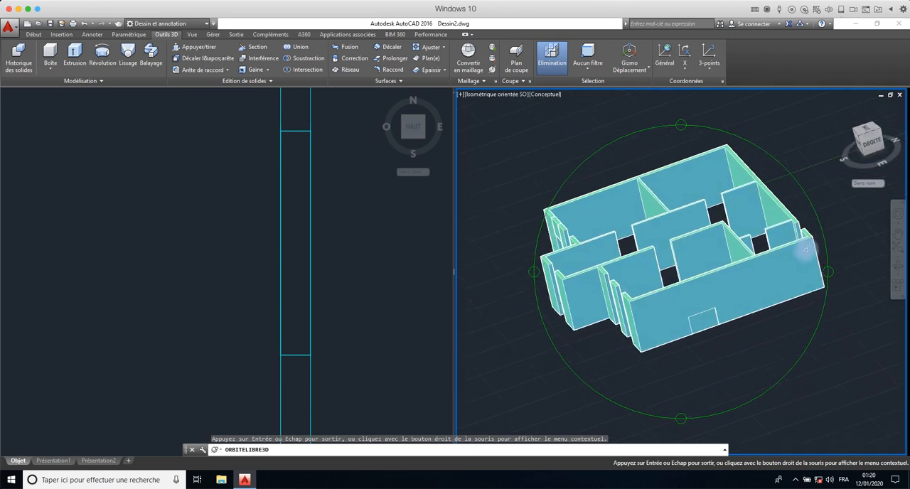
pyautogui.moveTo(672, 347); pyautogui.dragTo(671, 318)
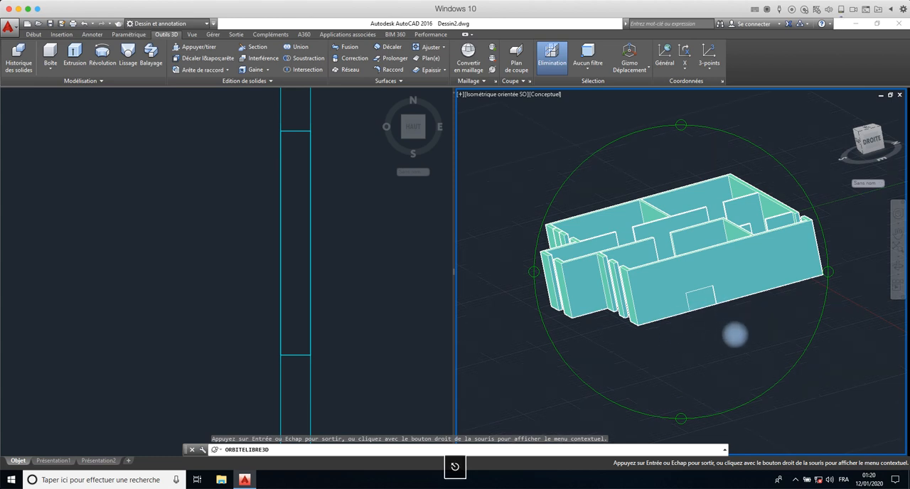
pyautogui.press('Escape')
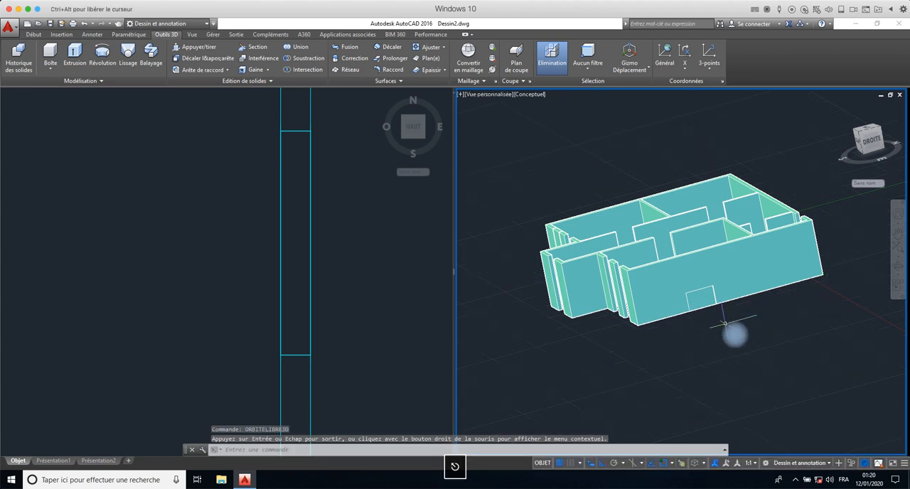
# - Move the extruded window block up by 100 along the vertical axis within the right exterior wall
pyautogui.click(698, 288)
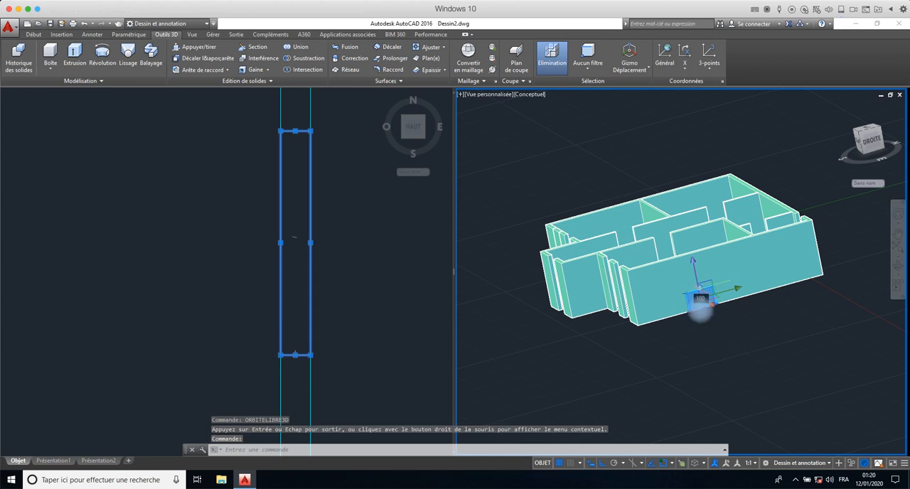
pyautogui.scroll(5, 701, 317)
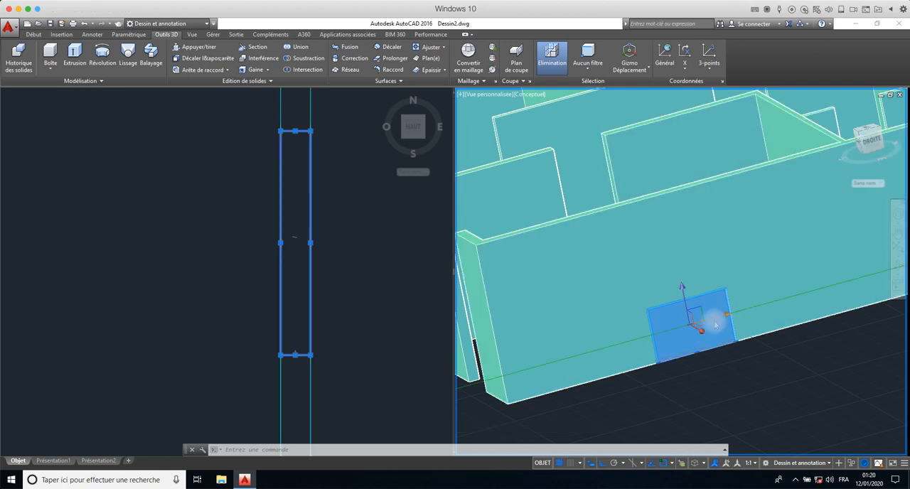
pyautogui.click(682, 287)
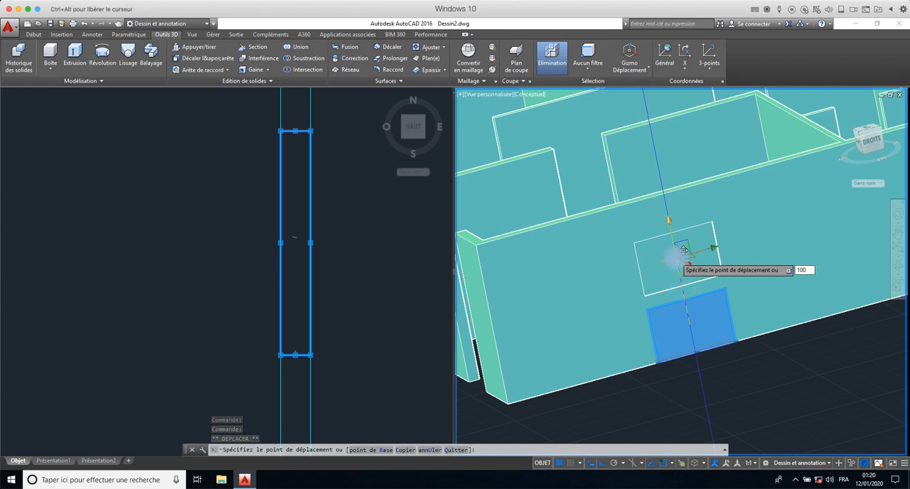
pyautogui.press('Return')
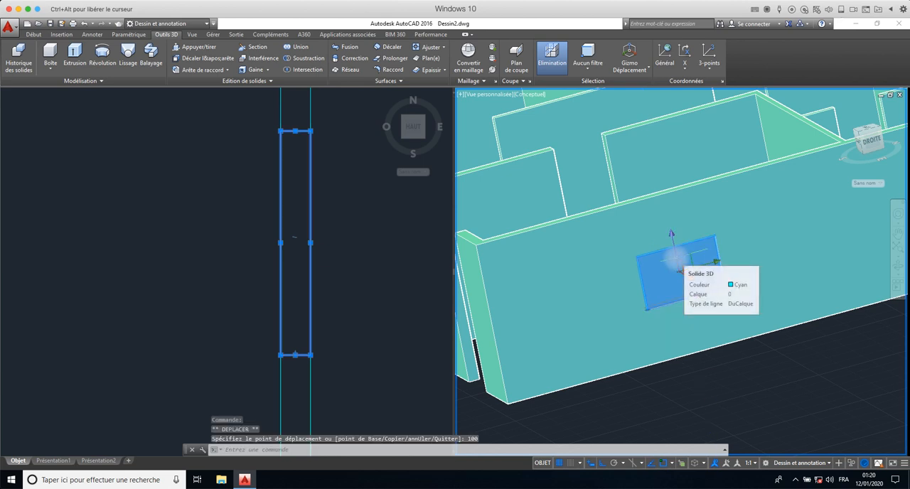
pyautogui.press('Escape')
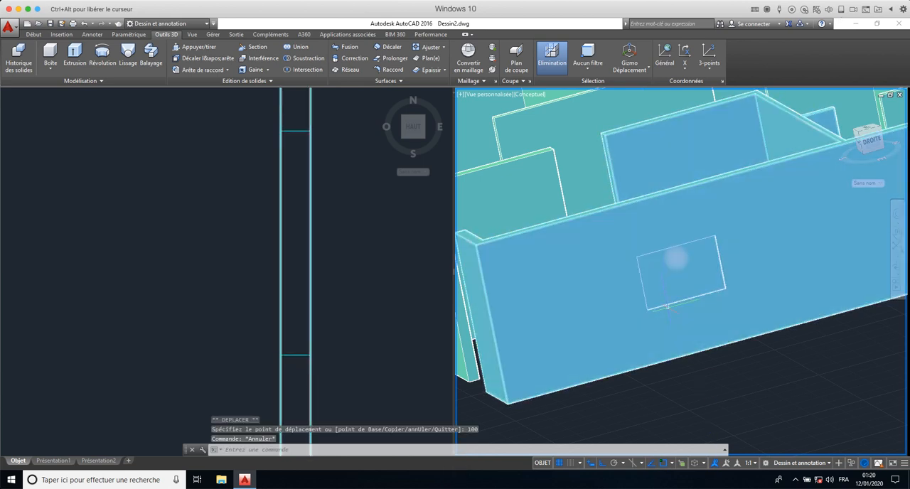
pyautogui.click(675, 258)
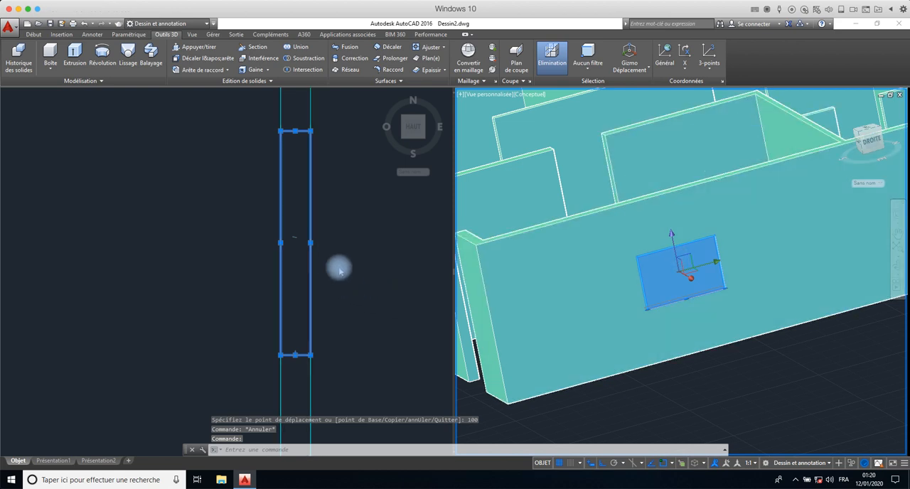
pyautogui.press('Escape')
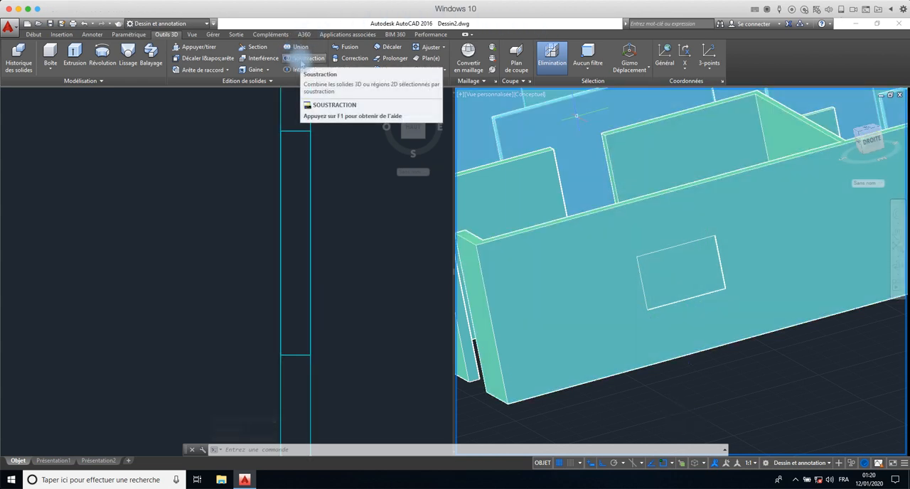
# - Subtract the window block from the right exterior wall's solid to cut the window opening
pyautogui.click(300, 60)
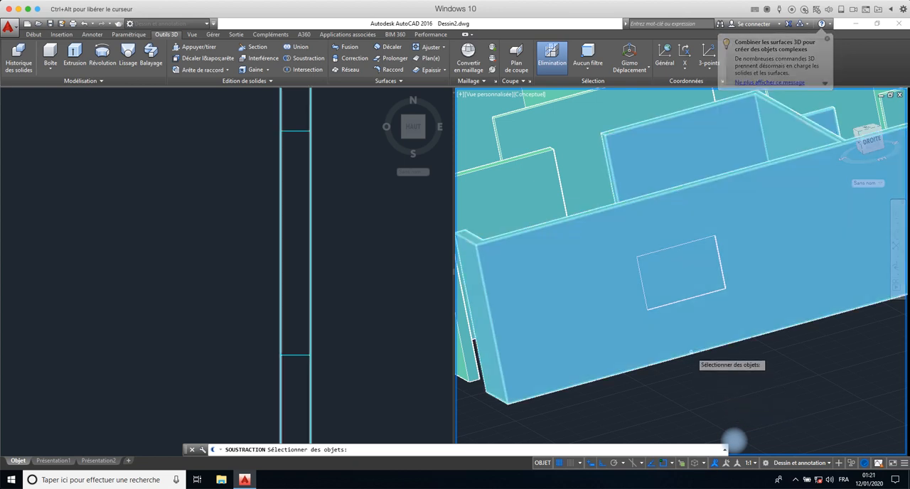
pyautogui.click(691, 336)
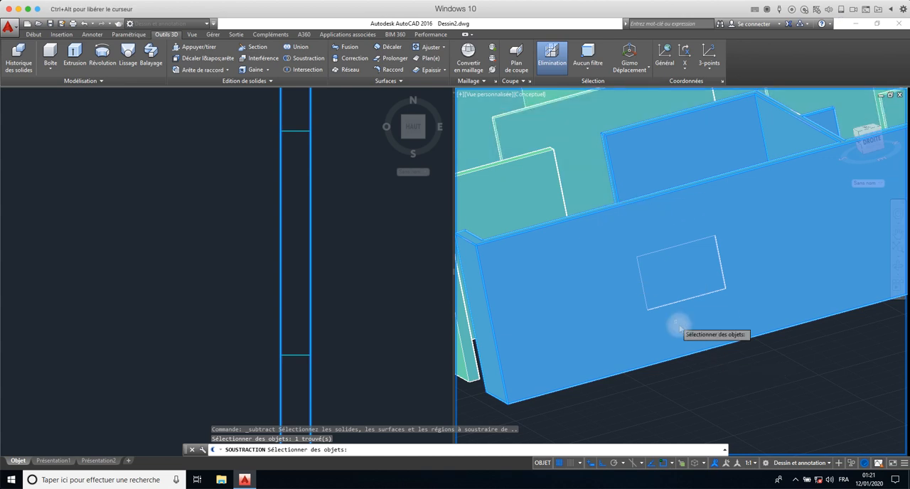
pyautogui.press('Return')
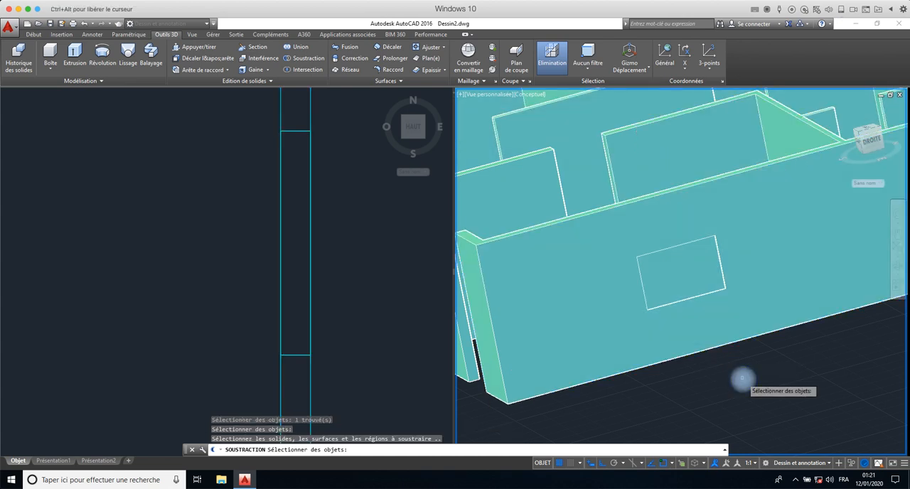
pyautogui.click(675, 303)
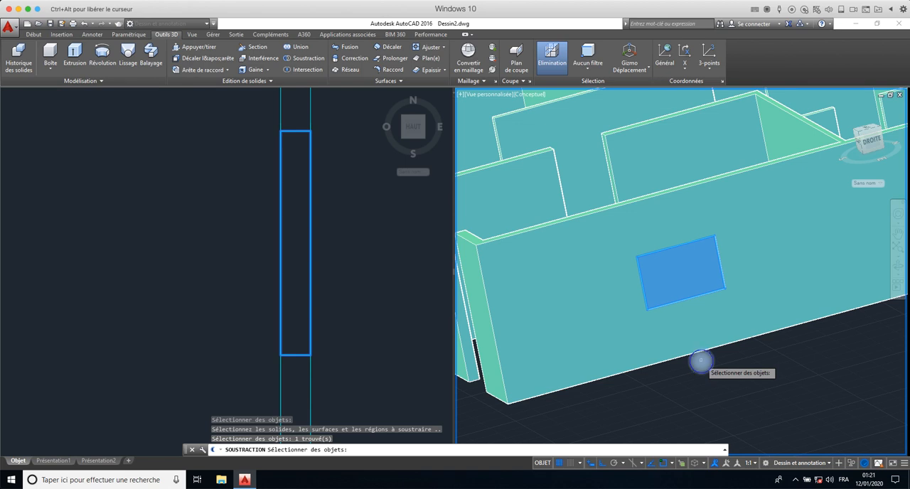
pyautogui.press('Return')
pyautogui.scroll(2, 729, 208)
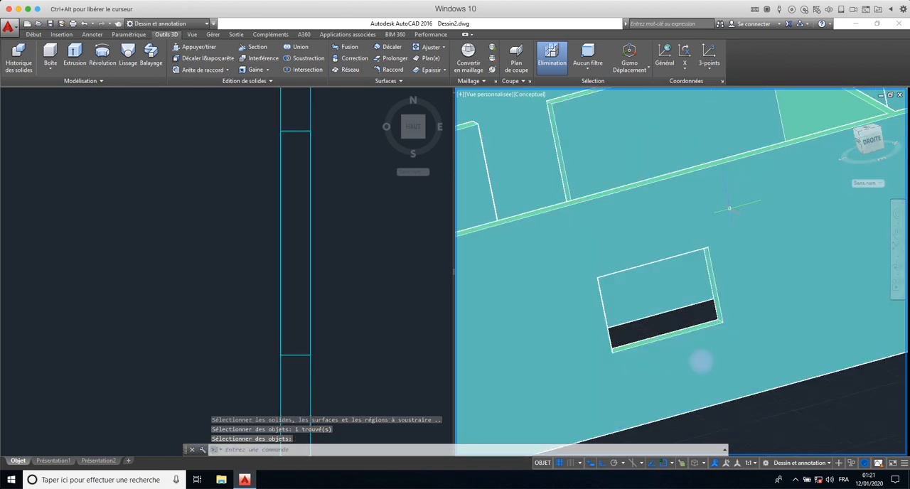
pyautogui.scroll(-5, 729, 209)
pyautogui.click(715, 216)
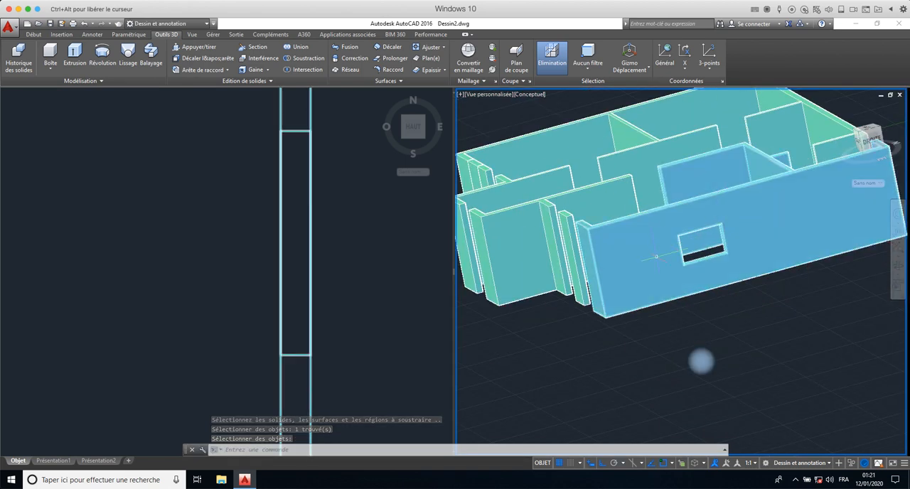
pyautogui.press('Escape')
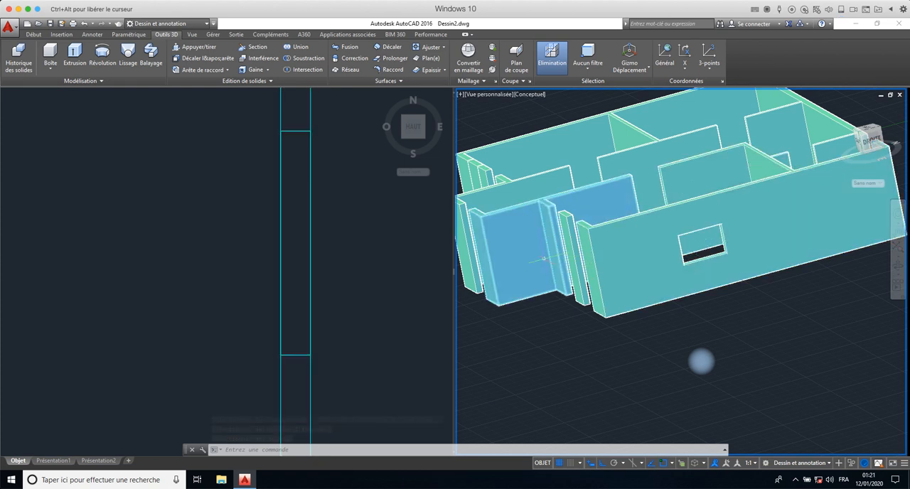
# - Inspect the window opening in the right exterior wall, orbiting the 3D model freely round to its front side
pyautogui.click(618, 246)
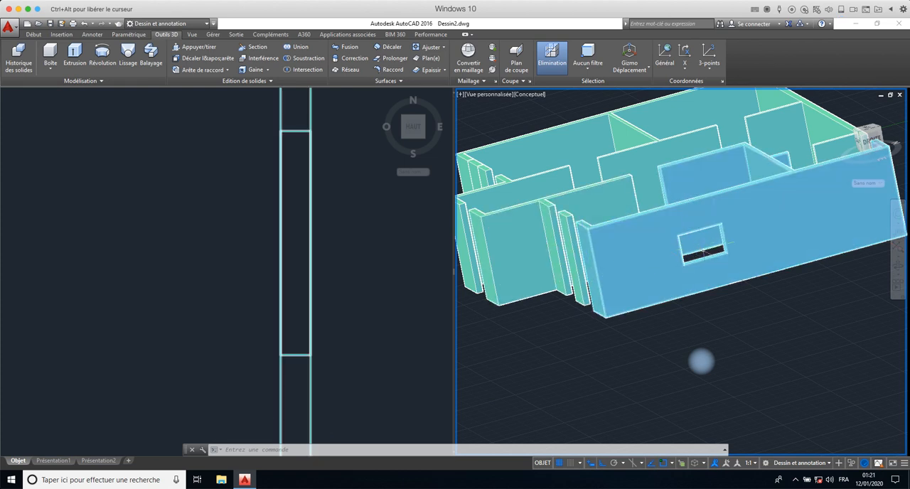
pyautogui.press('Escape')
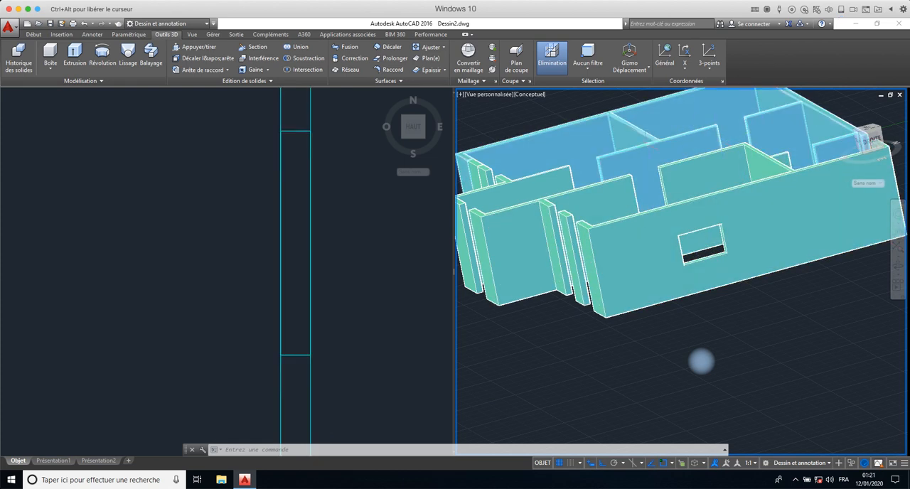
pyautogui.click(679, 269)
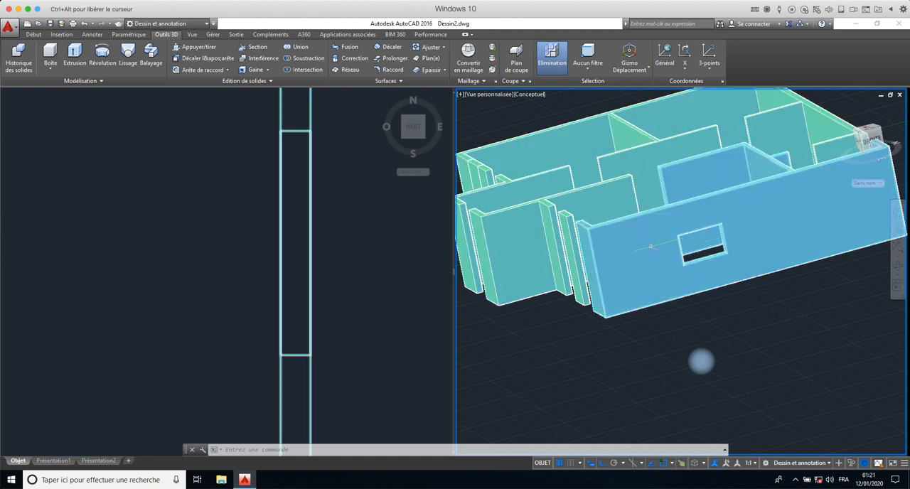
pyautogui.press('Escape')
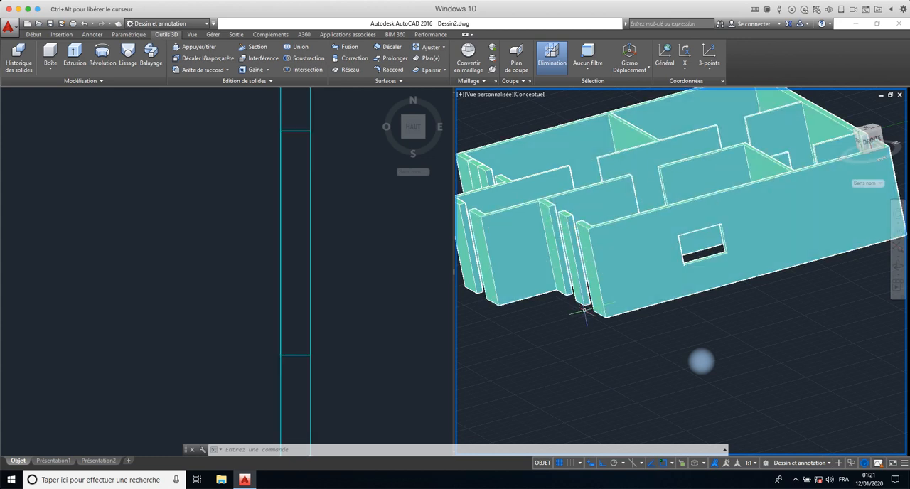
pyautogui.click(684, 262)
pyautogui.scroll(-4, 684, 261)
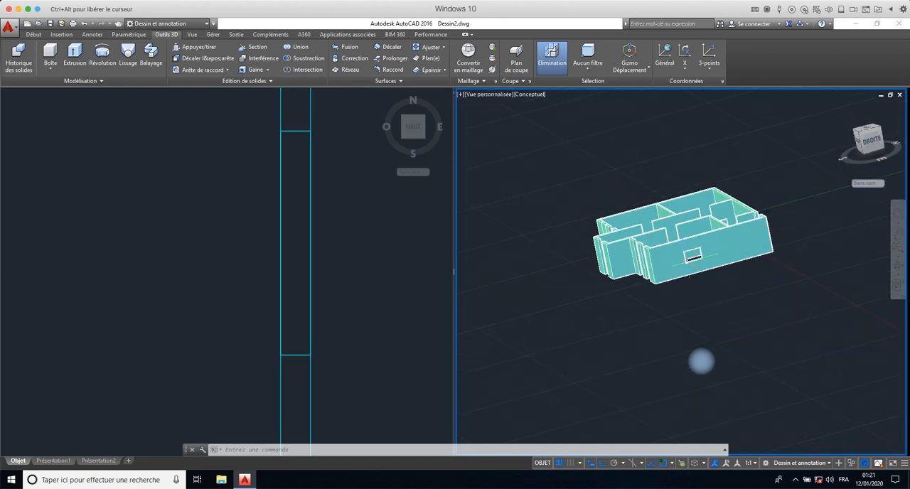
pyautogui.scroll(4, 661, 257)
pyautogui.press('Escape')
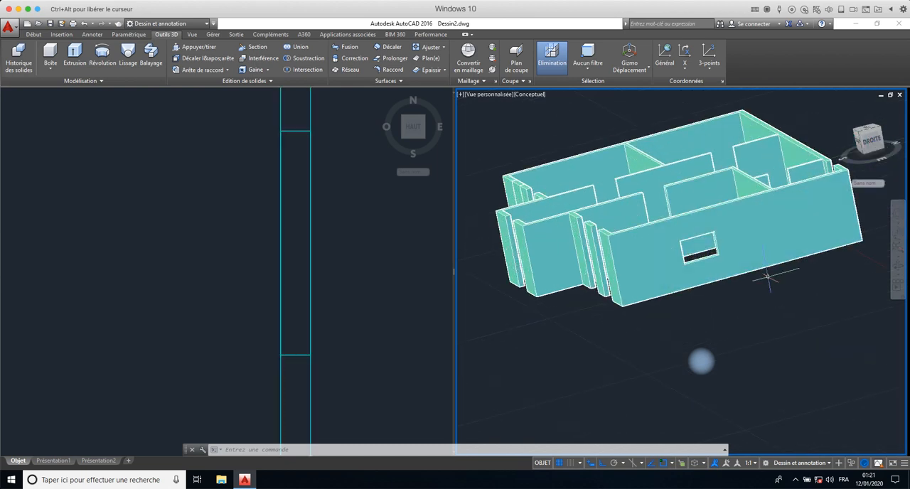
pyautogui.click(897, 264)
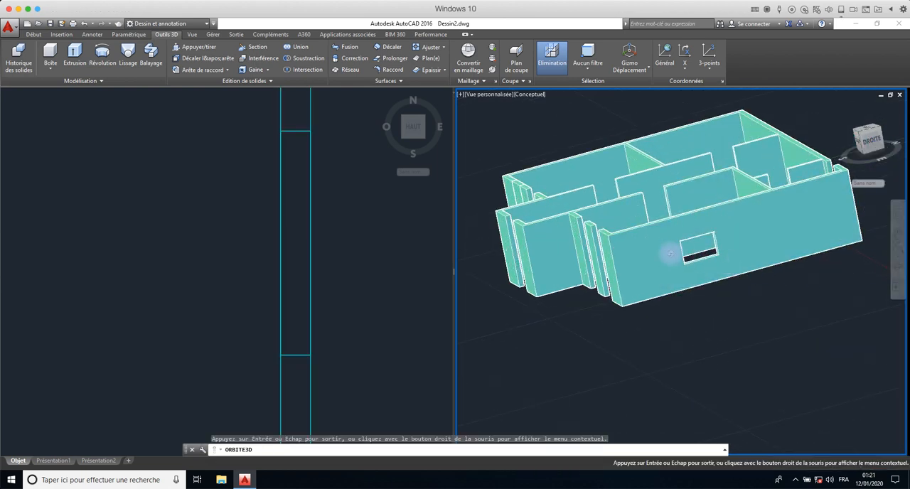
pyautogui.moveTo(669, 256); pyautogui.dragTo(756, 260)
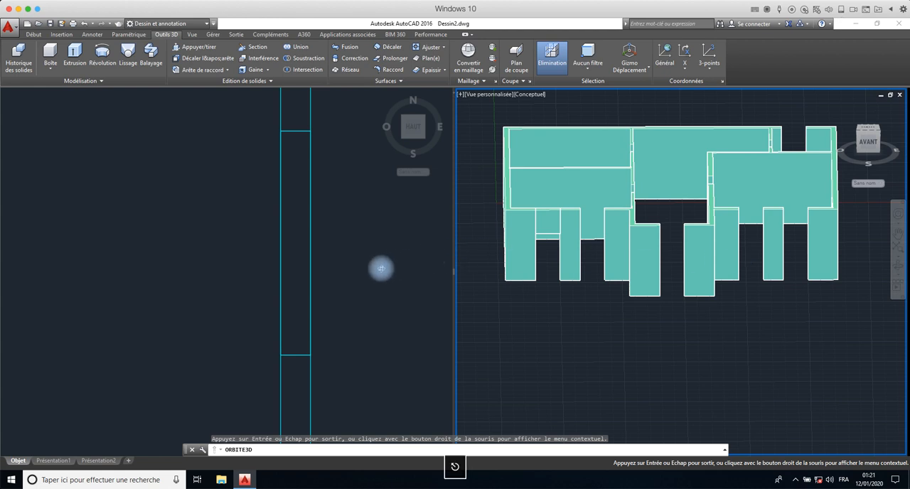
pyautogui.press('Escape')
# - Draw a rectangle over the main building in the plan view, from its upper-right outer wall corner to its lower-left outer corner
pyautogui.click(248, 260)
pyautogui.scroll(-5, 205, 258)
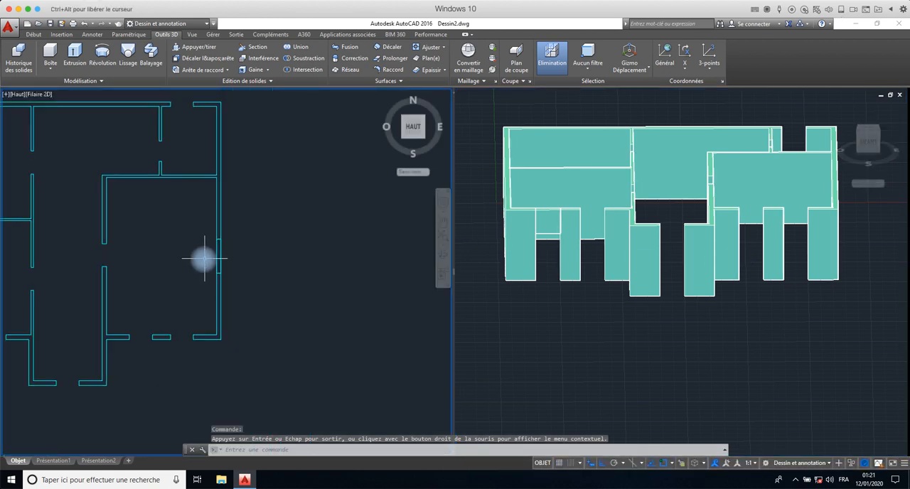
pyautogui.scroll(-3, 205, 258)
pyautogui.moveTo(205, 258); pyautogui.dragTo(315, 262, button='middle')
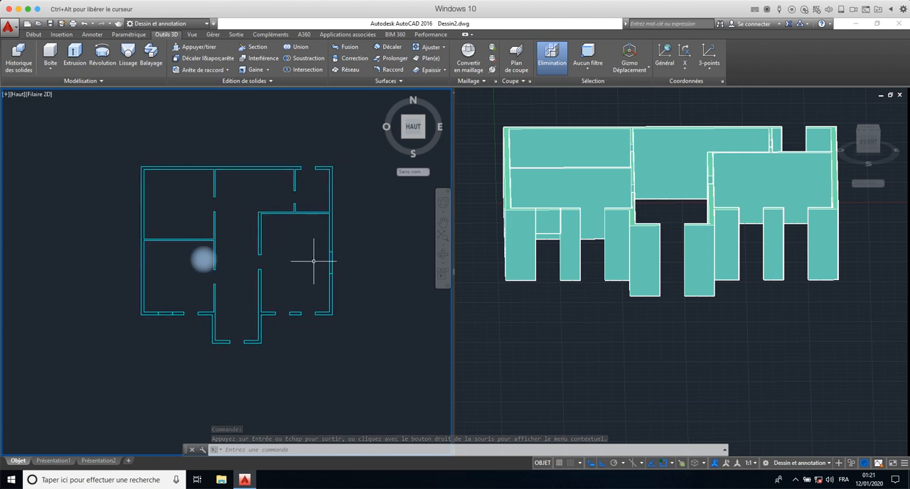
pyautogui.click(33, 34)
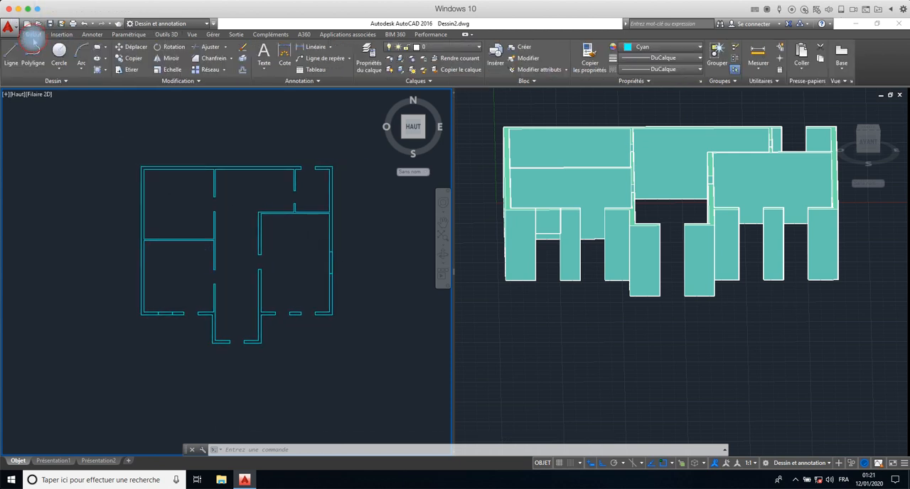
pyautogui.click(97, 48)
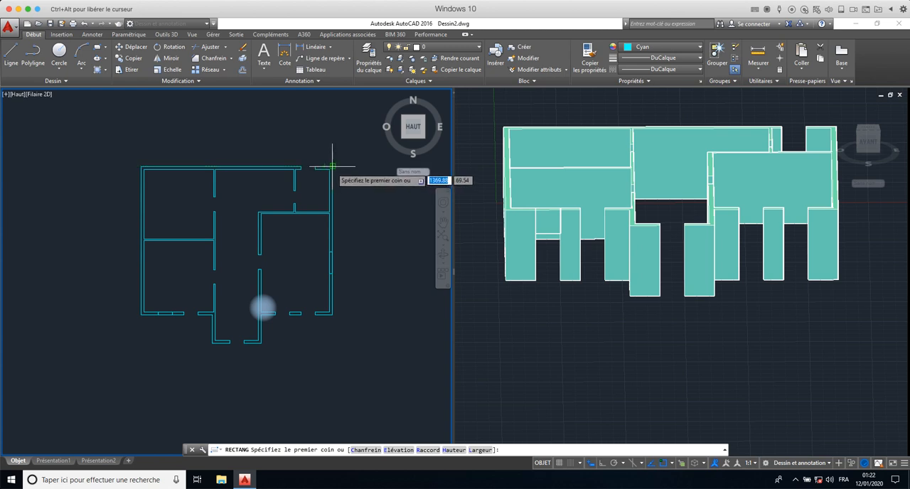
pyautogui.click(332, 166)
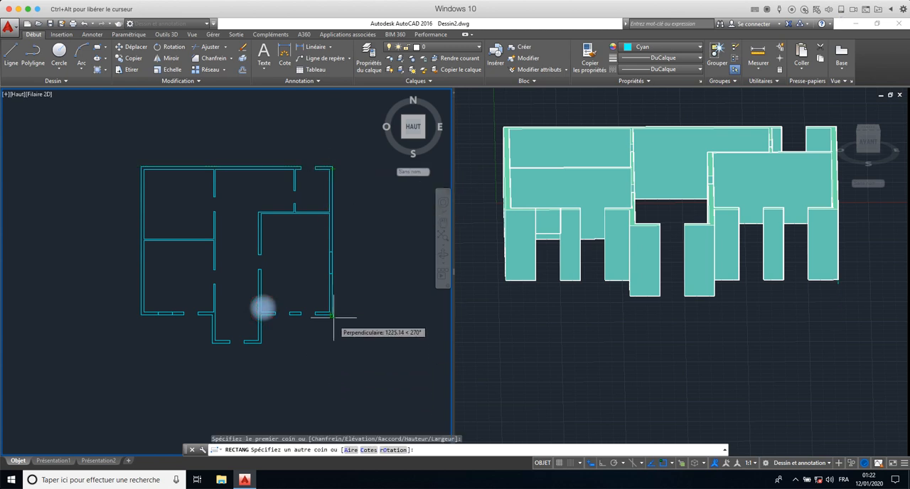
pyautogui.click(140, 314)
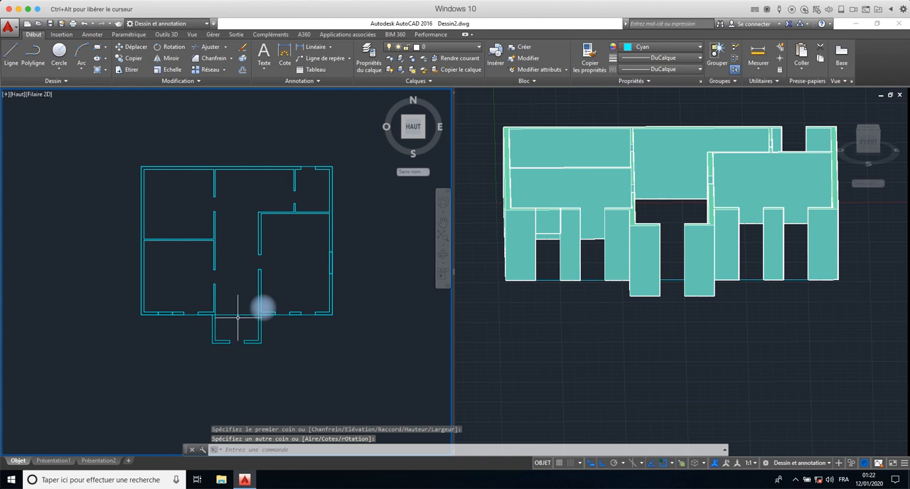
# - Extrude the main building's outline rectangle downward by -20 to form the floor slab
pyautogui.click(236, 314)
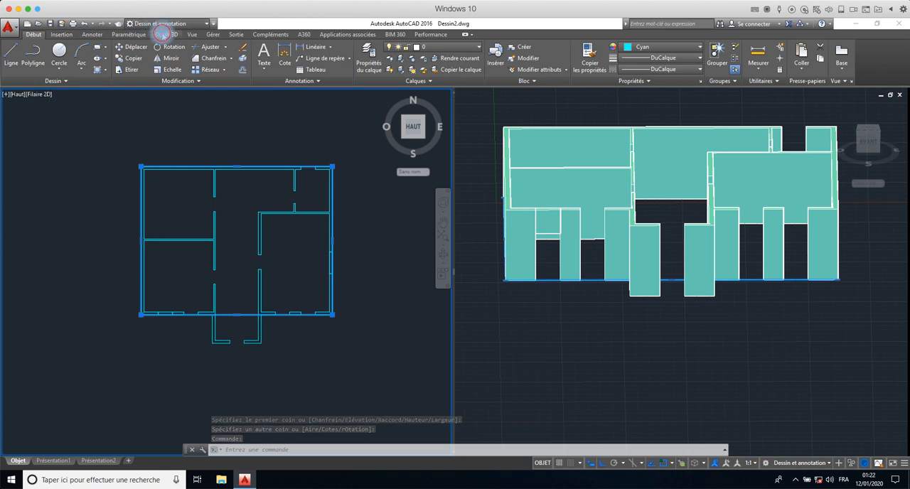
pyautogui.click(165, 34)
pyautogui.click(74, 52)
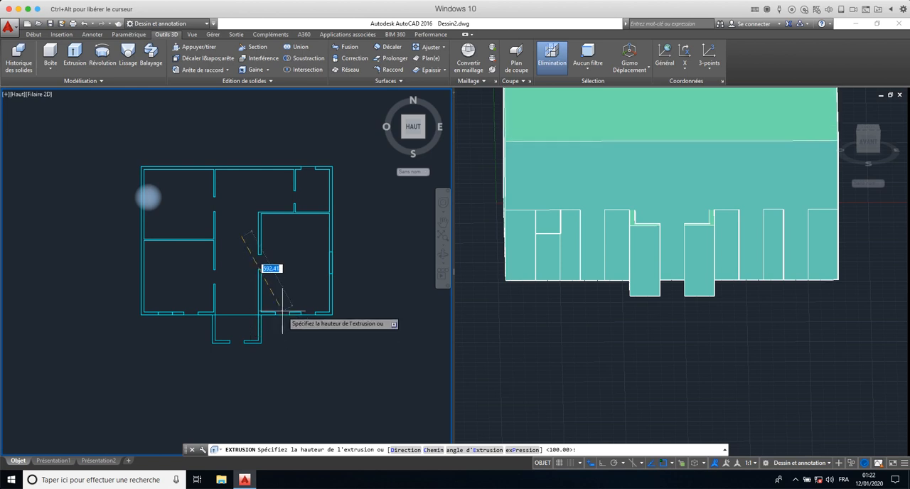
pyautogui.write('-20')
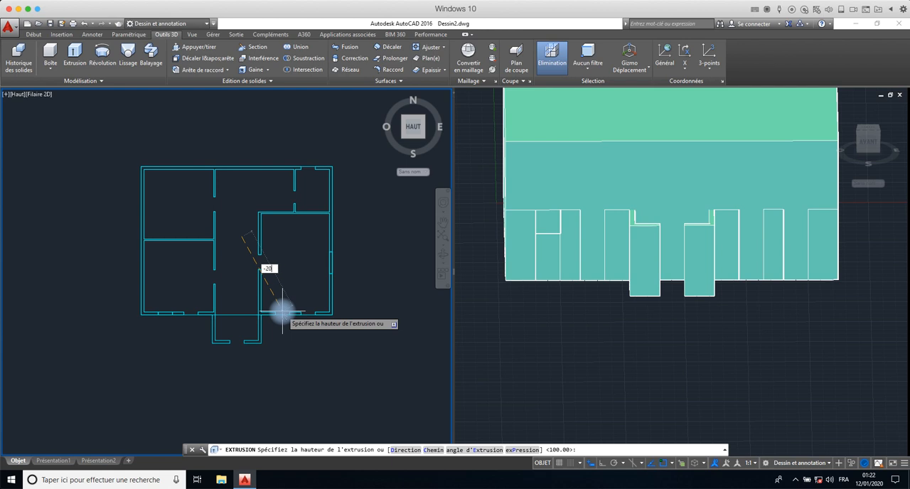
pyautogui.press('Return')
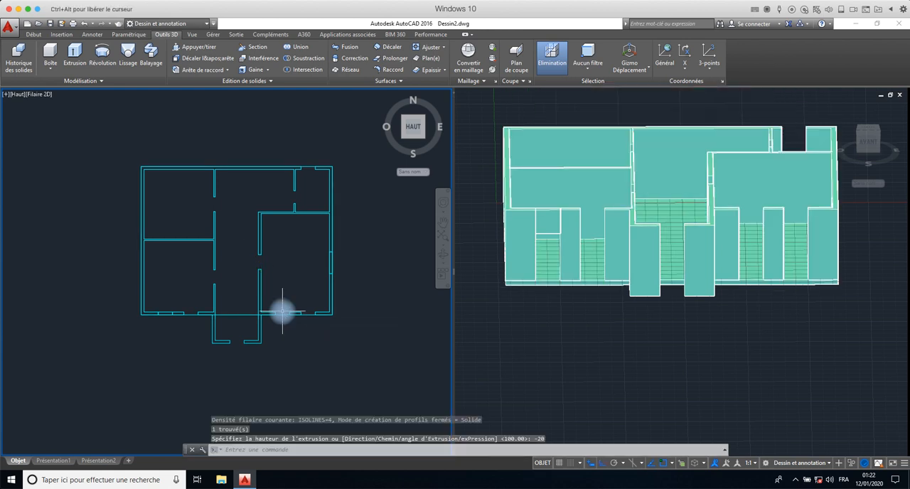
# - Orbit the 3D model freely to examine the floor slab under the walls from the right side
pyautogui.scroll(-2, 618, 315)
pyautogui.scroll(1, 618, 315)
pyautogui.scroll(1, 618, 315)
pyautogui.click(623, 311)
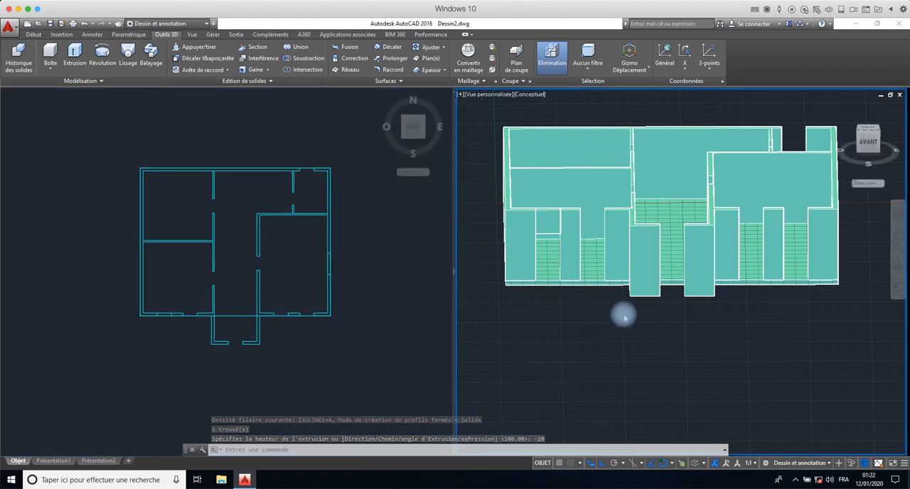
pyautogui.click(625, 315)
pyautogui.scroll(-2, 625, 316)
pyautogui.scroll(2, 625, 316)
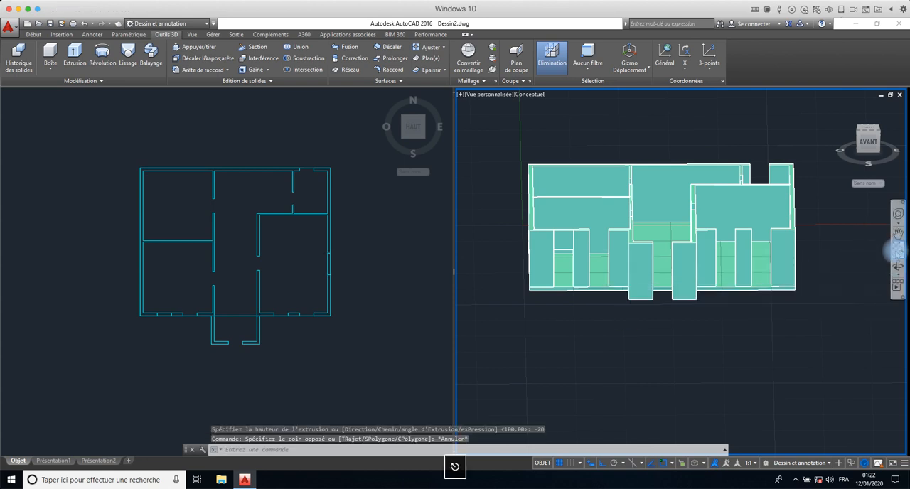
pyautogui.click(897, 265)
pyautogui.moveTo(774, 312); pyautogui.dragTo(711, 291)
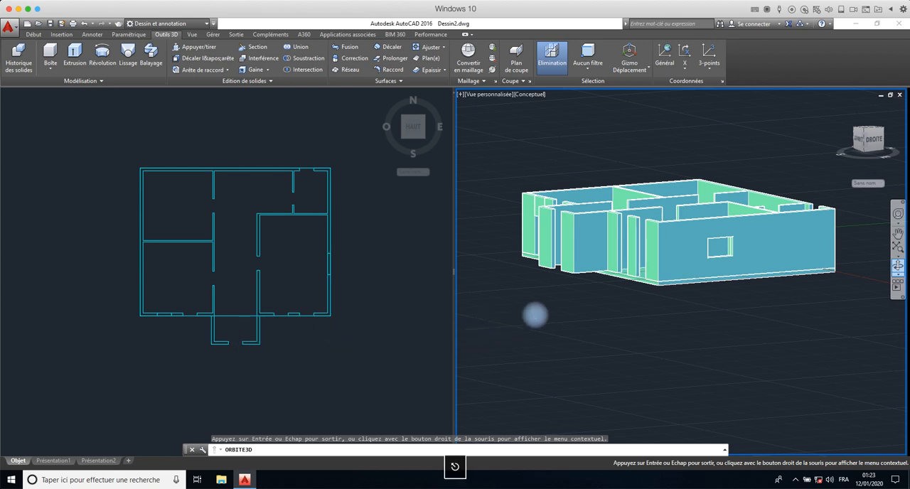
pyautogui.press('Escape')
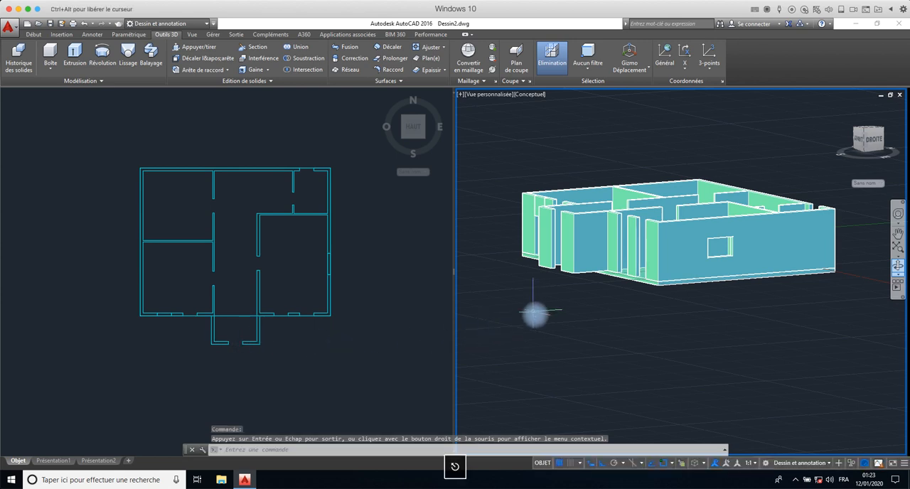
# - Draw a 340 by 200 rectangle over the front projection in the plan view, between its lower-left outer corner and the main building's edge
pyautogui.click(34, 35)
pyautogui.click(97, 46)
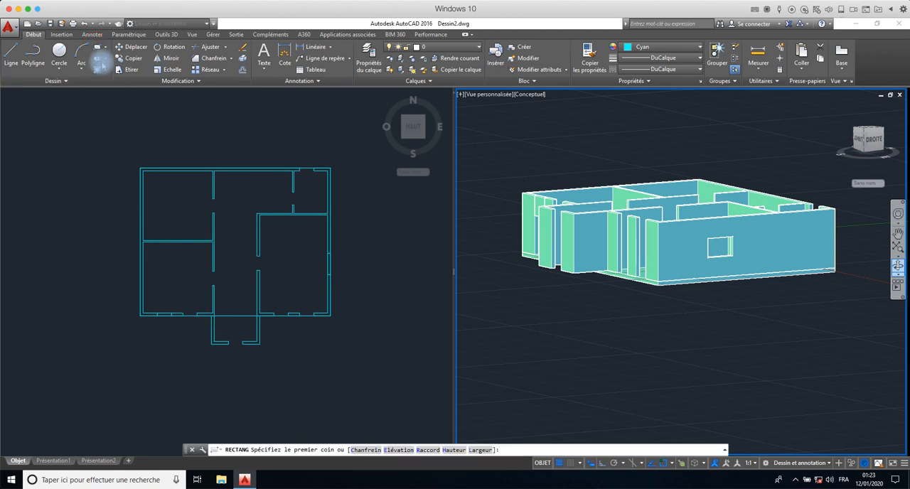
pyautogui.click(160, 141)
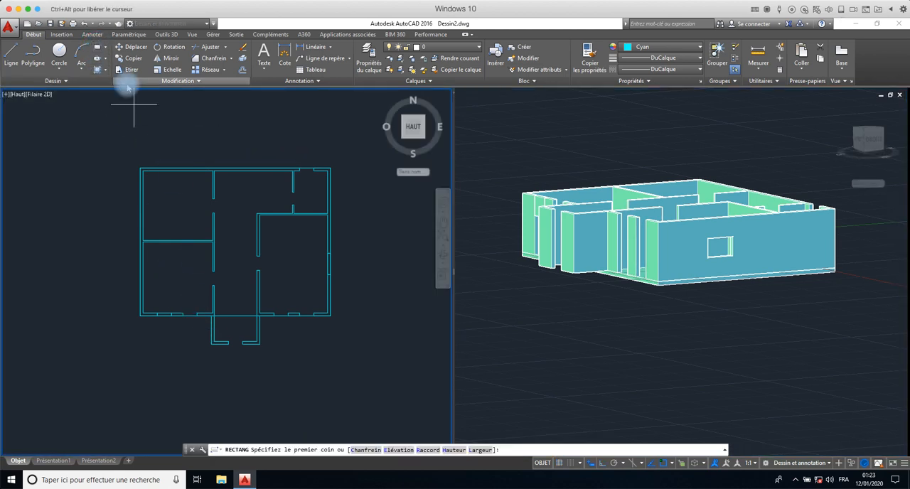
pyautogui.click(96, 47)
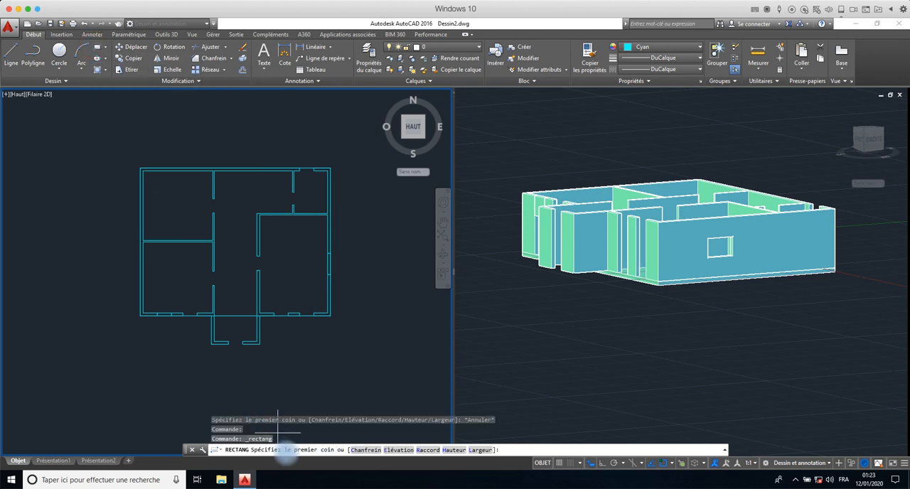
pyautogui.click(212, 344)
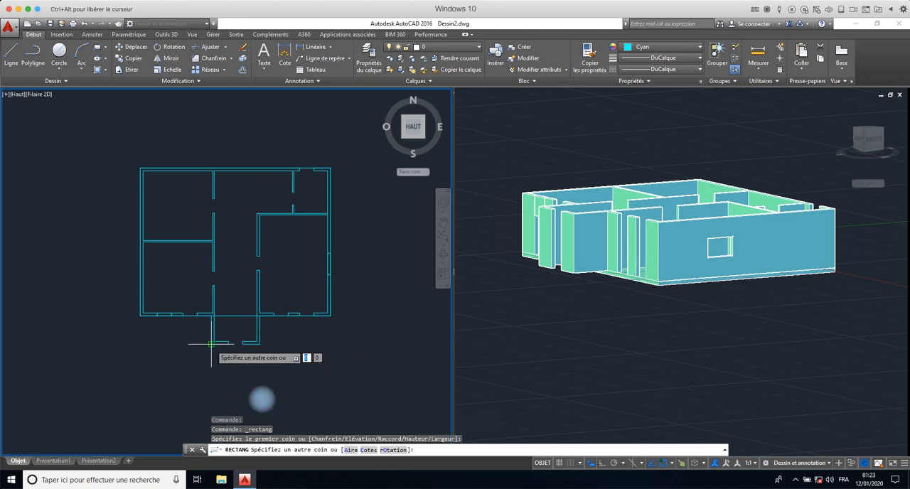
pyautogui.click(259, 316)
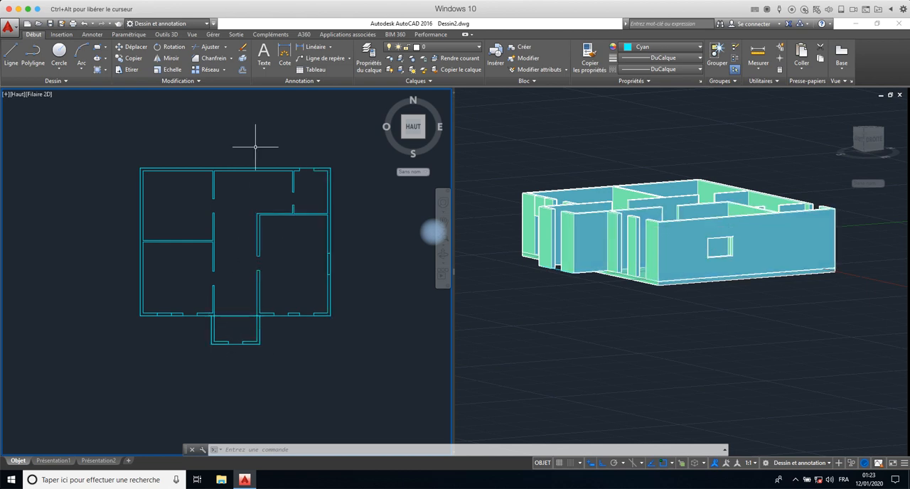
# - Extrude the front projection's rectangle downward by -20 to form its floor slab
pyautogui.click(219, 341)
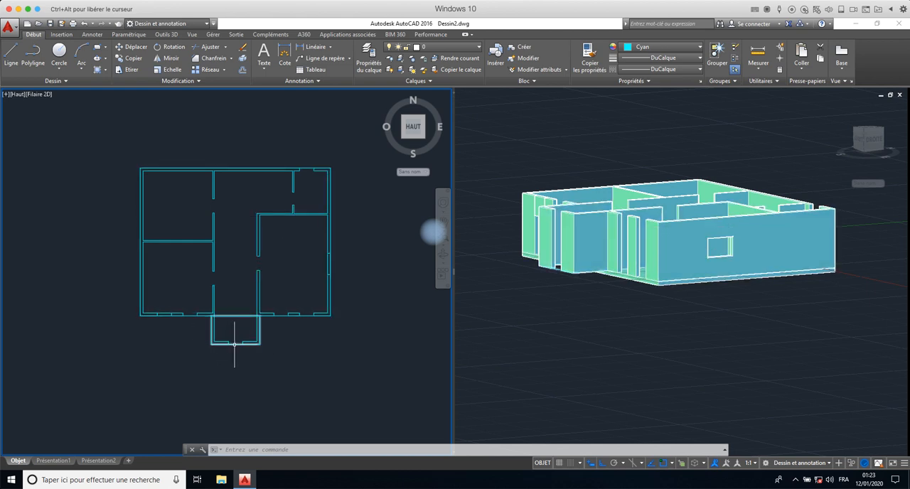
pyautogui.moveTo(236, 344)
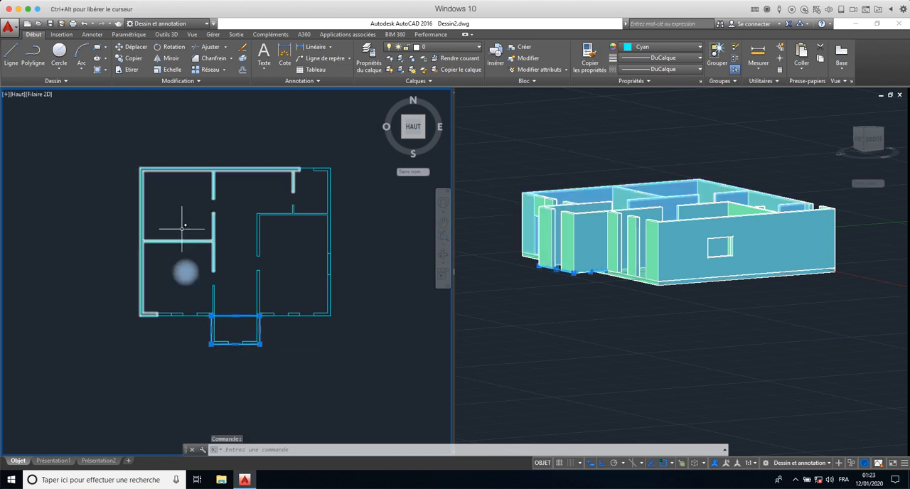
pyautogui.press('Escape')
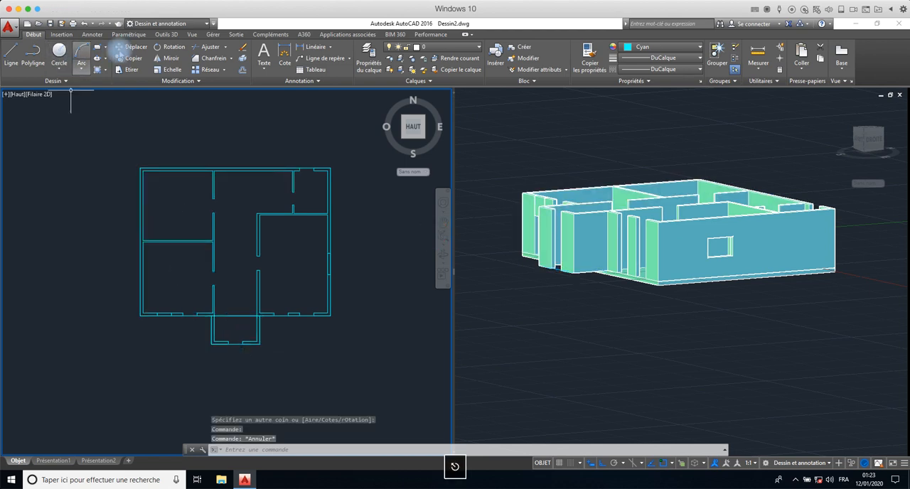
pyautogui.click(165, 34)
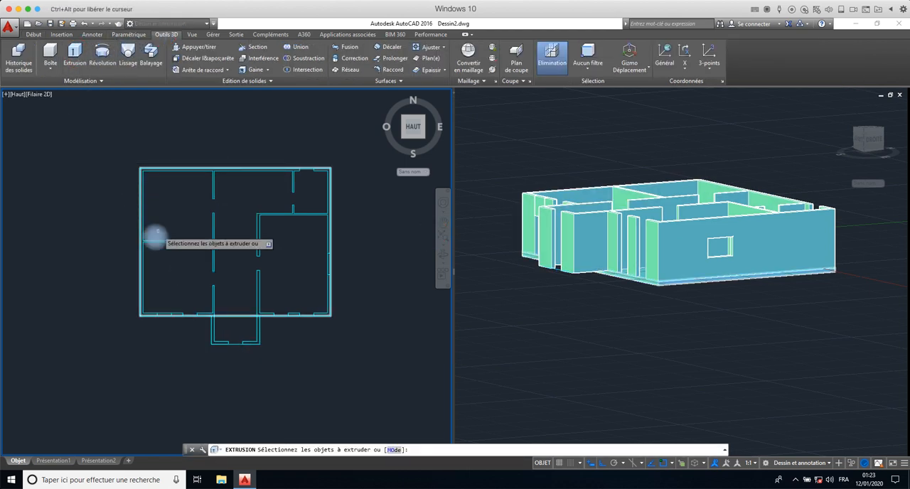
pyautogui.click(232, 343)
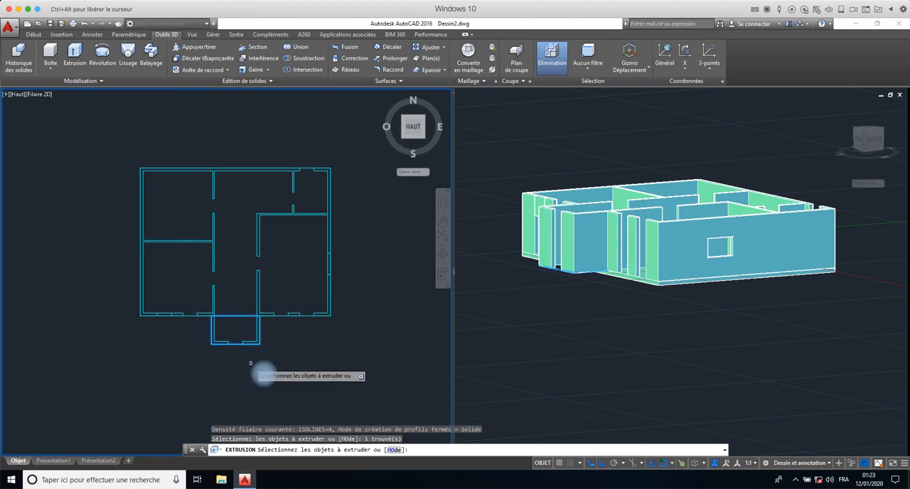
pyautogui.press('Return')
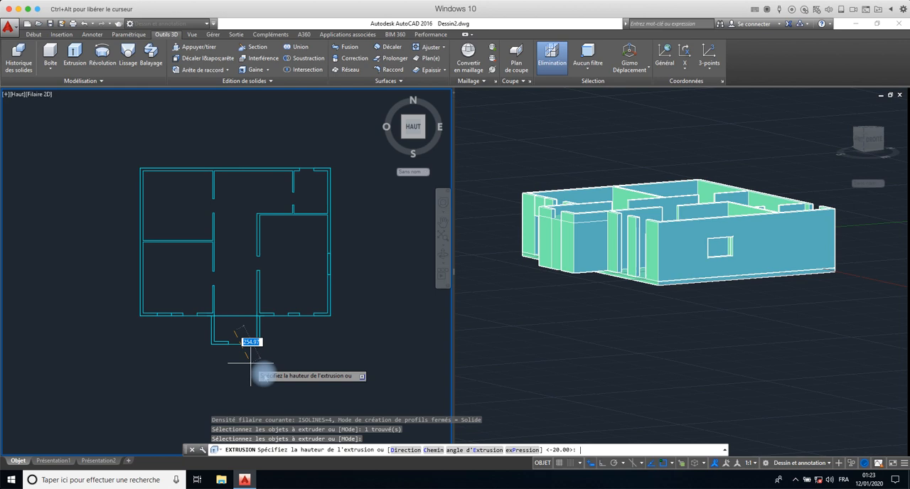
pyautogui.write('-')
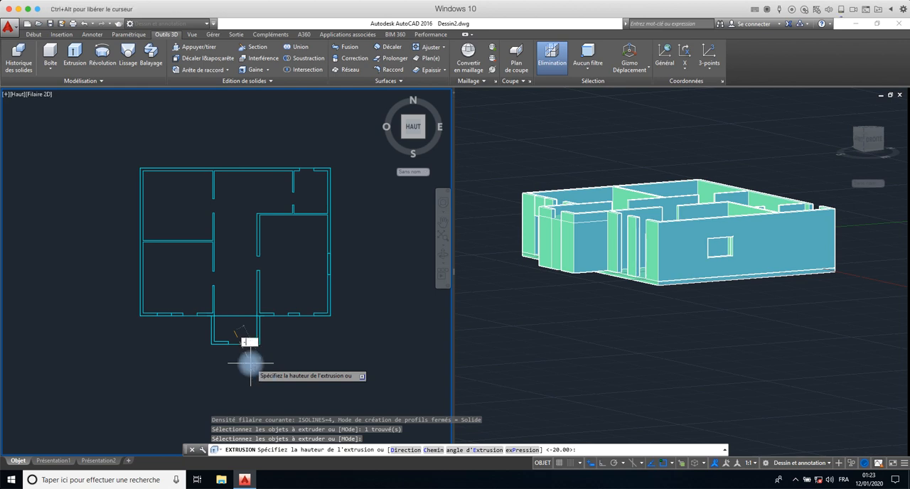
pyautogui.write('20')
pyautogui.press('Return')
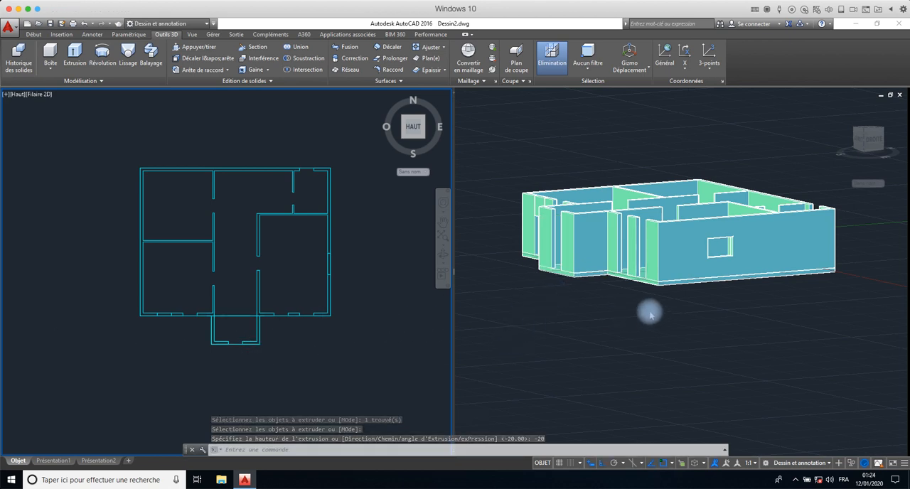
# - Examine the front projection's floor slab up close in the 3D view, highlighting it beneath the walls
pyautogui.scroll(5, 590, 280)
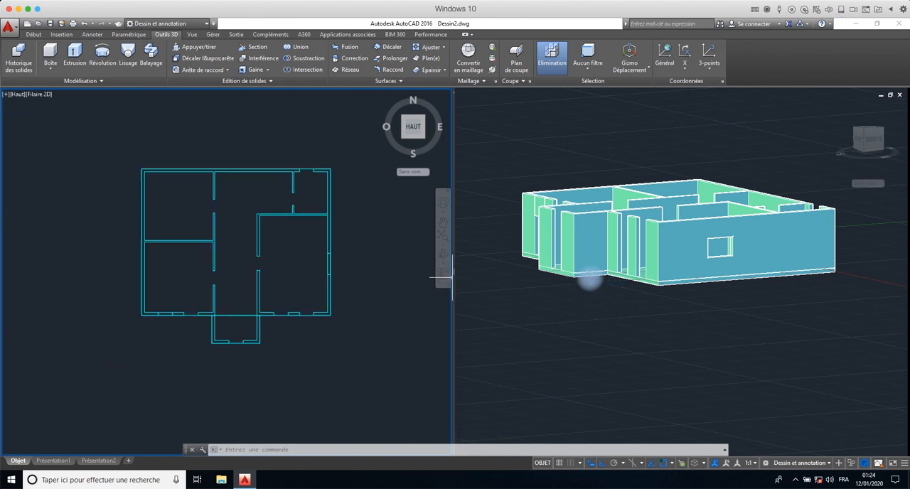
pyautogui.click(590, 280)
pyautogui.scroll(5, 590, 280)
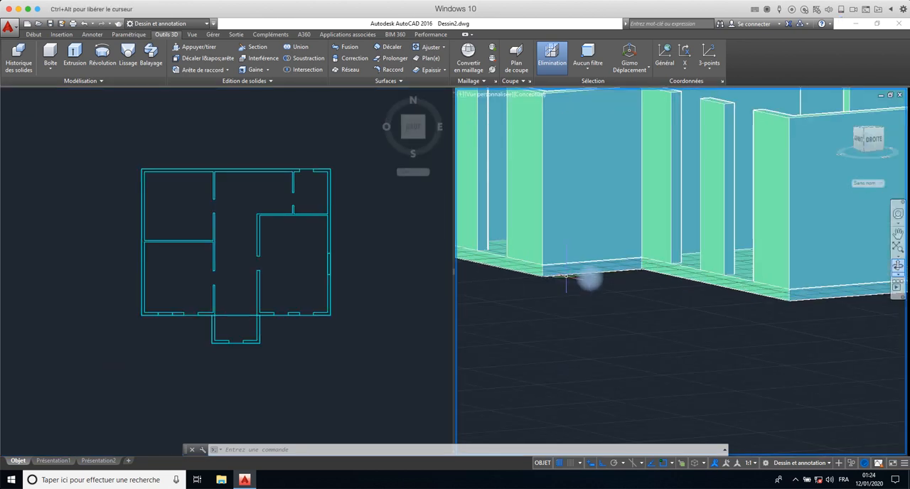
pyautogui.click(589, 279)
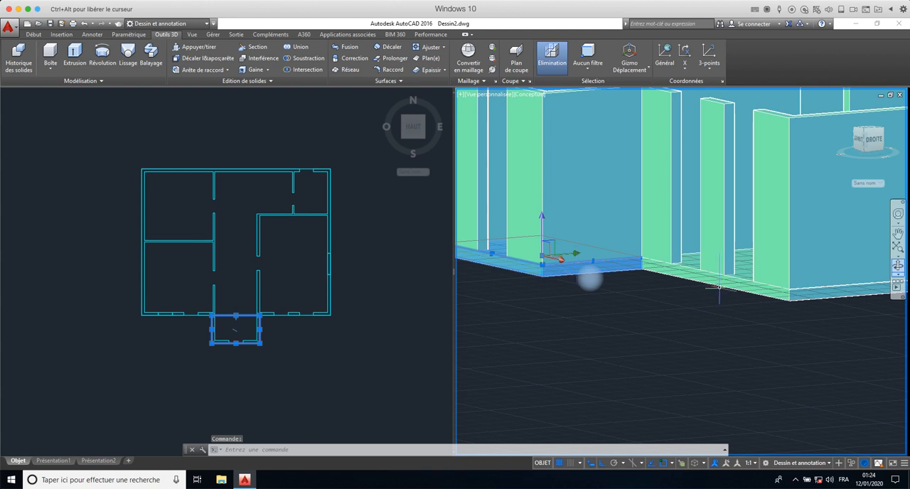
pyautogui.press('Escape')
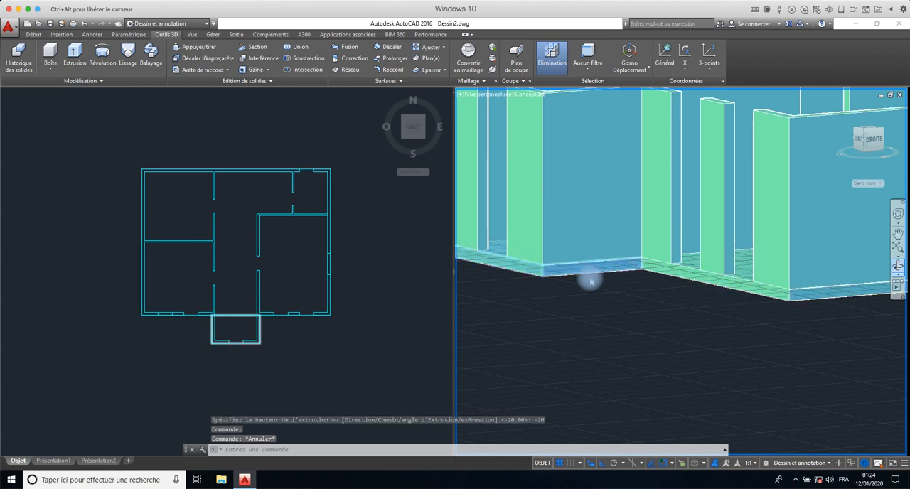
pyautogui.scroll(2, 617, 293)
pyautogui.scroll(-5, 617, 293)
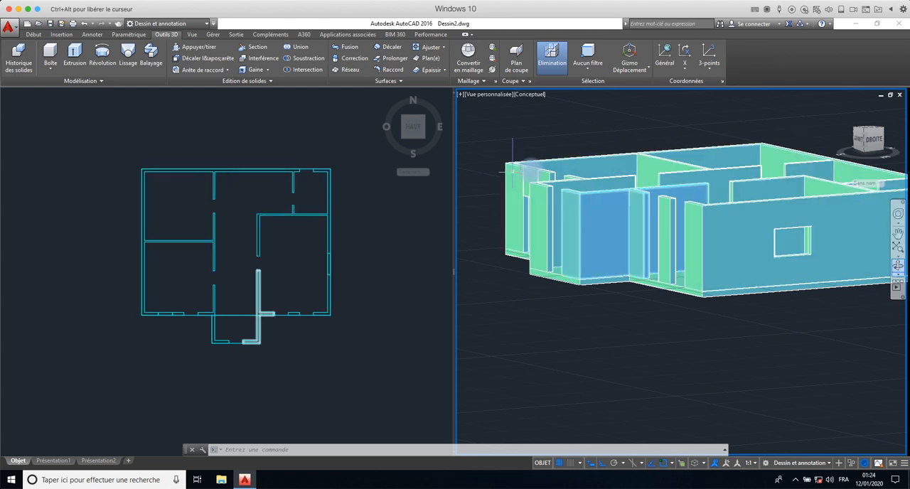
# - Turn the 2D plan viewport through the back view to show the building from the bottom
pyautogui.click(370, 170)
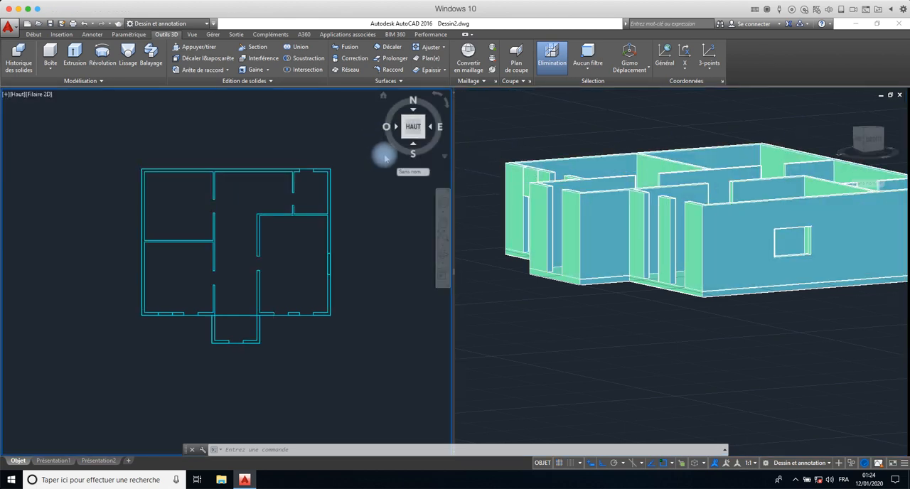
pyautogui.click(413, 113)
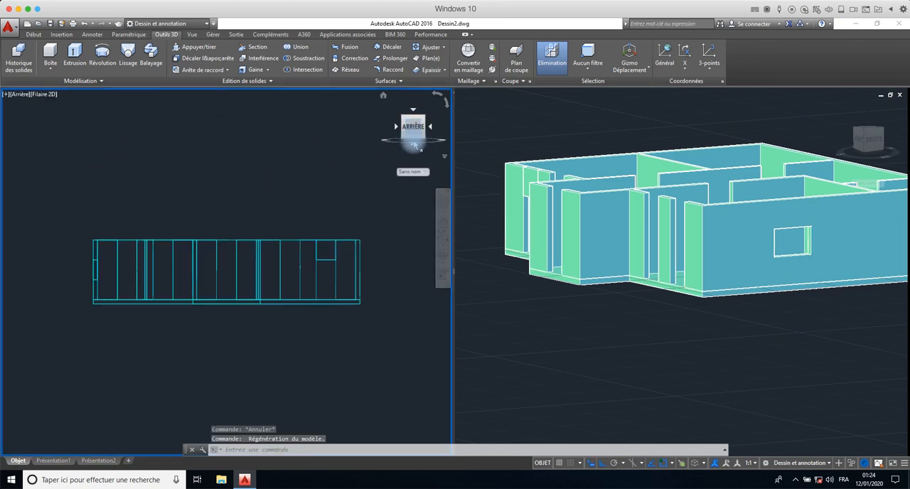
pyautogui.click(415, 147)
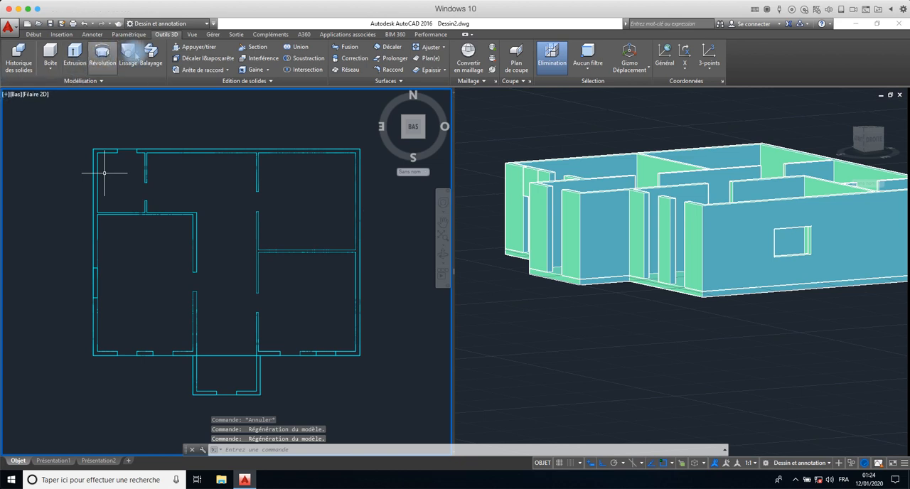
# - Draw a 1340 by 1040 rectangle along the main building's outer outline in the bottom view, corner to opposite corner
pyautogui.click(33, 35)
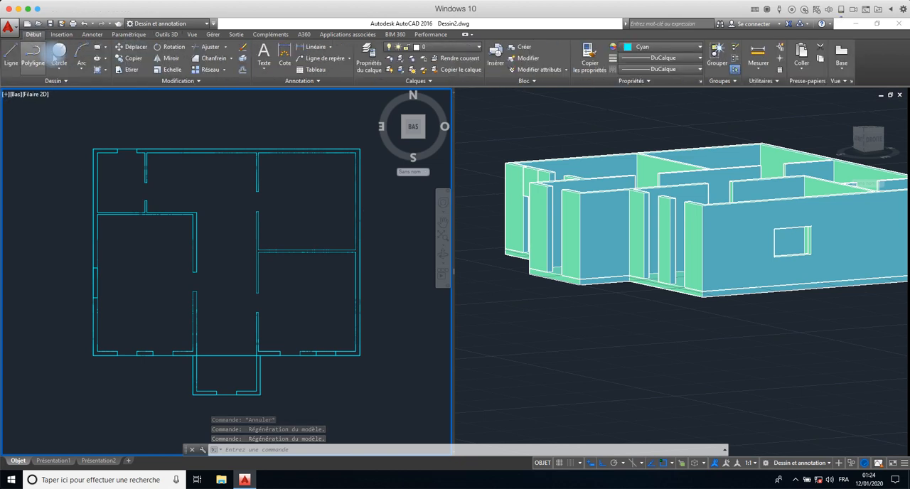
pyautogui.click(118, 134)
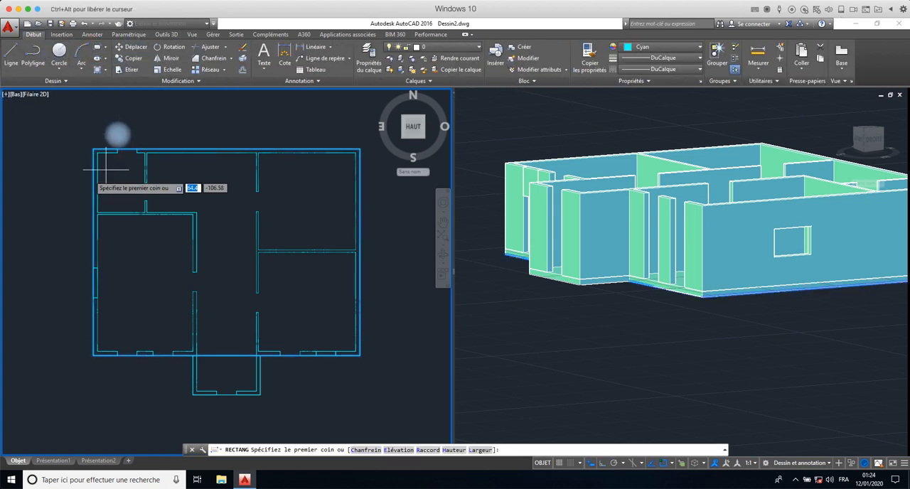
pyautogui.click(92, 150)
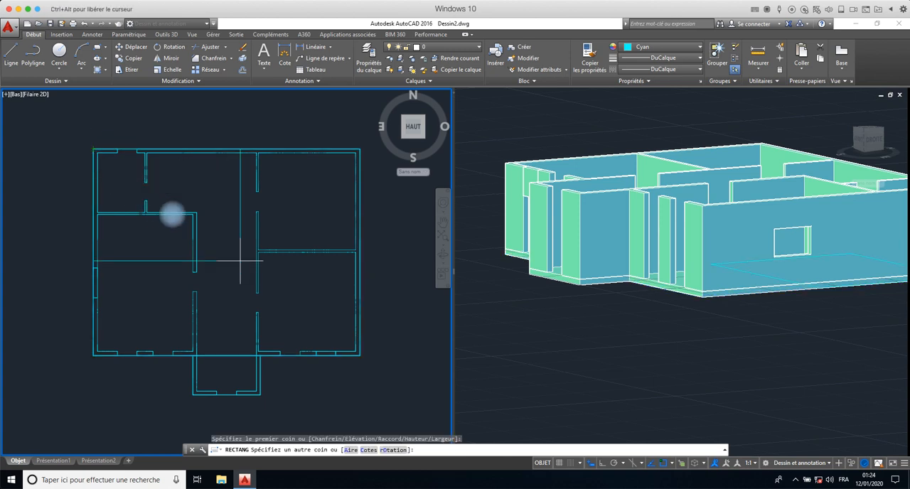
pyautogui.click(358, 354)
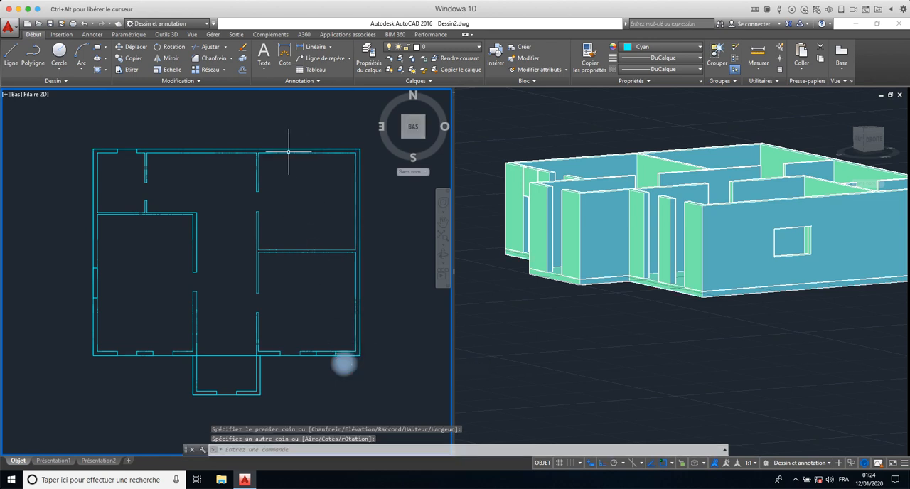
# - Extrude the main building's new outline rectangle by 20 to form a second slab
pyautogui.click(127, 150)
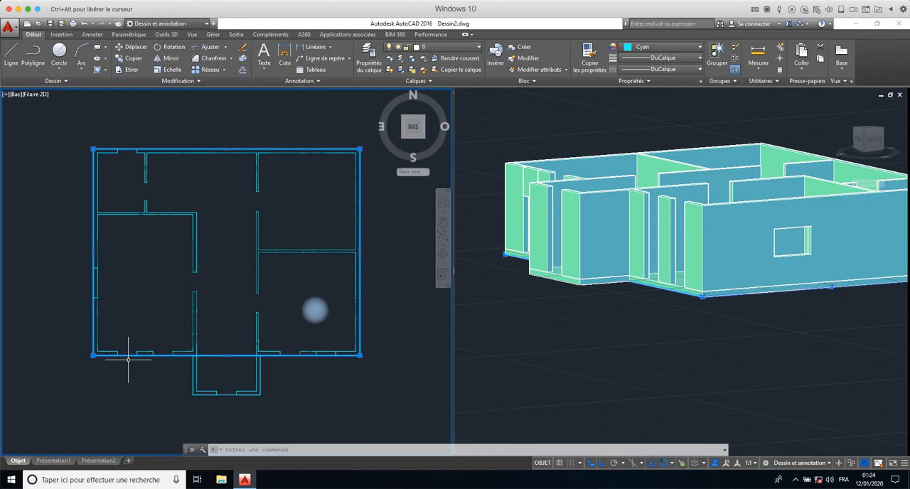
pyautogui.click(167, 34)
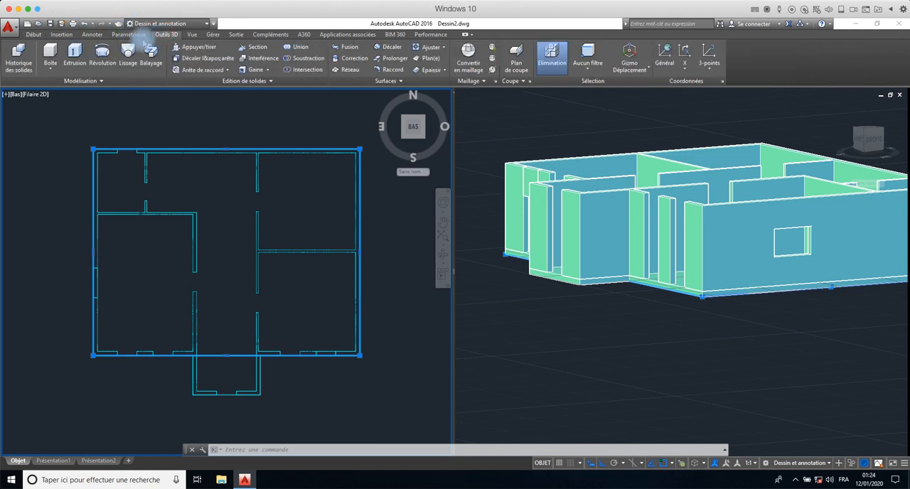
pyautogui.click(75, 51)
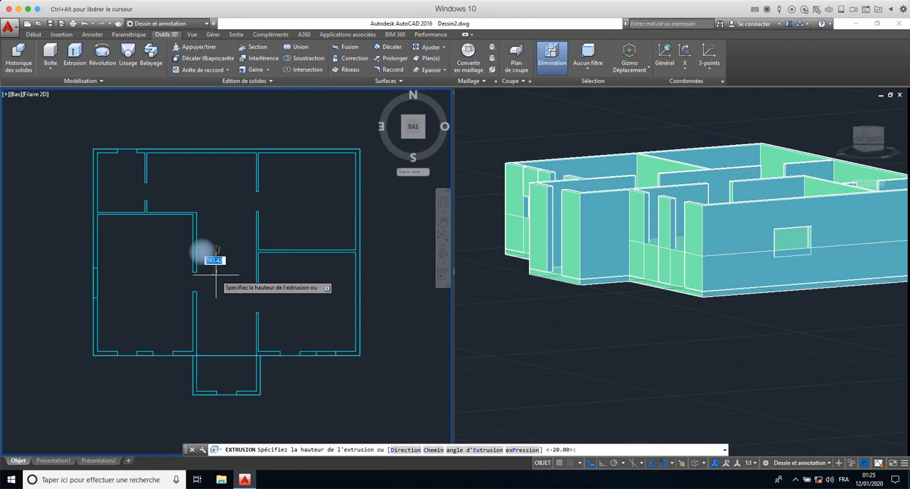
pyautogui.write('20')
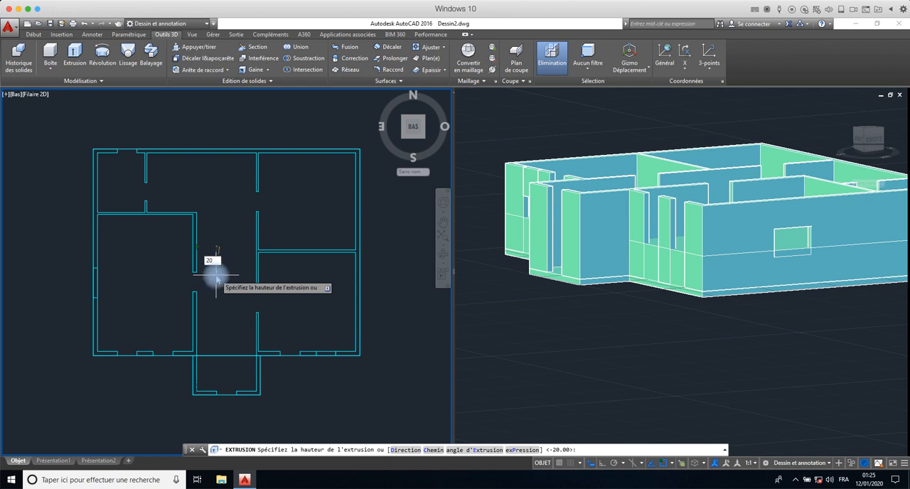
pyautogui.press('Return')
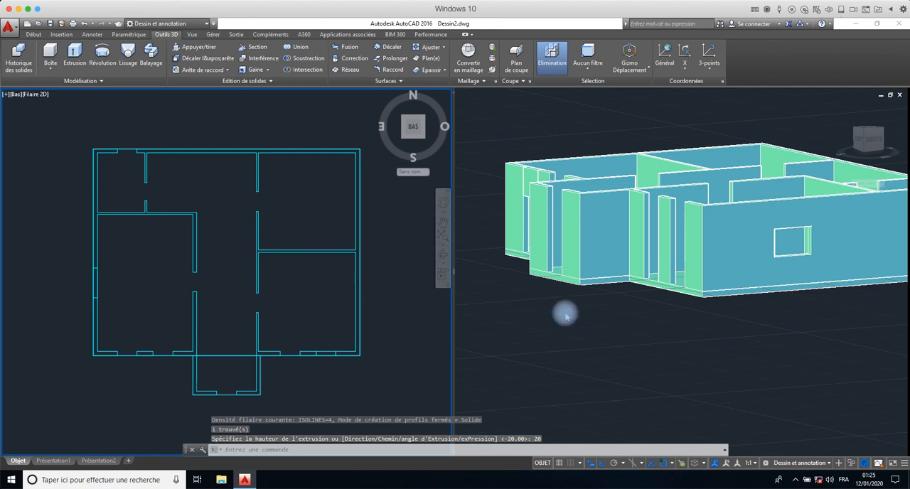
# - Move the main building's new slab vertically up by 300 in the 3D view, then clear the selection
pyautogui.click(583, 286)
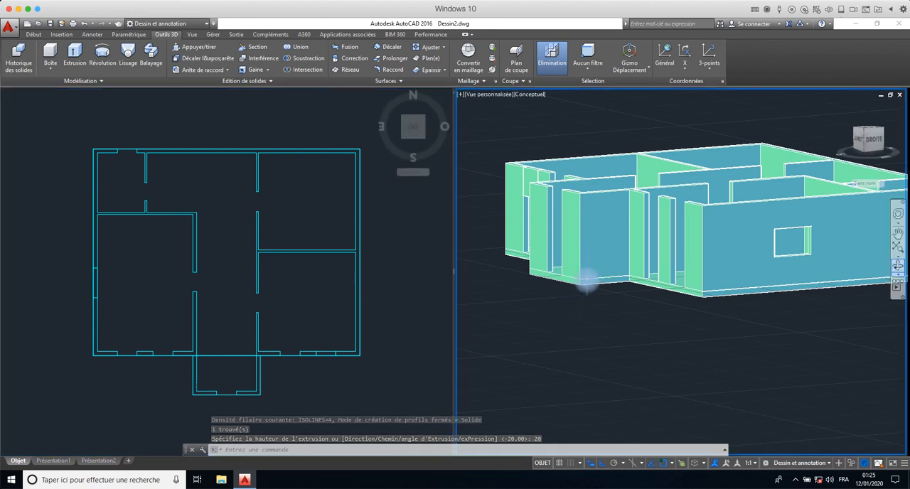
pyautogui.click(586, 280)
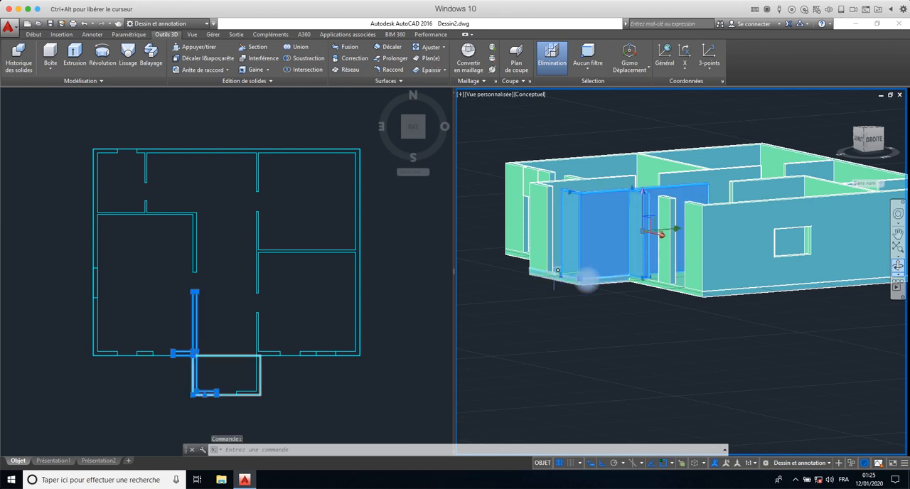
pyautogui.press('Escape')
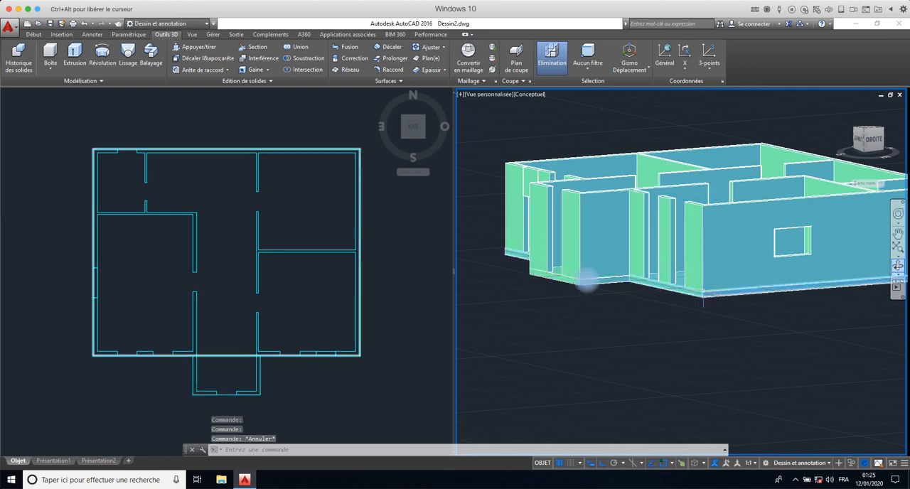
pyautogui.click(587, 280)
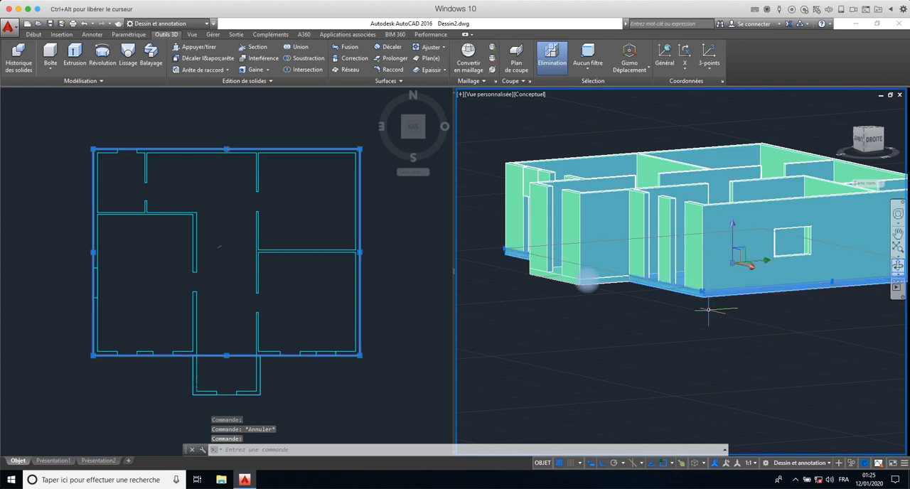
pyautogui.scroll(5, 587, 280)
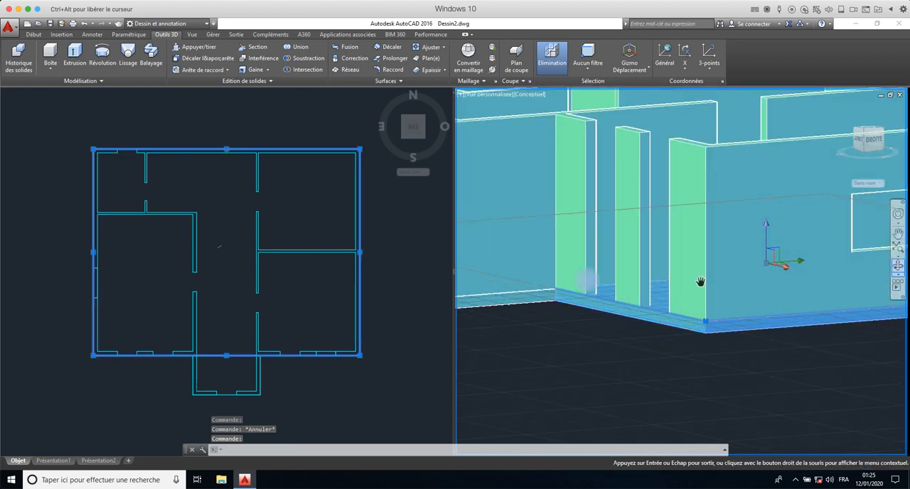
pyautogui.scroll(-3, 587, 280)
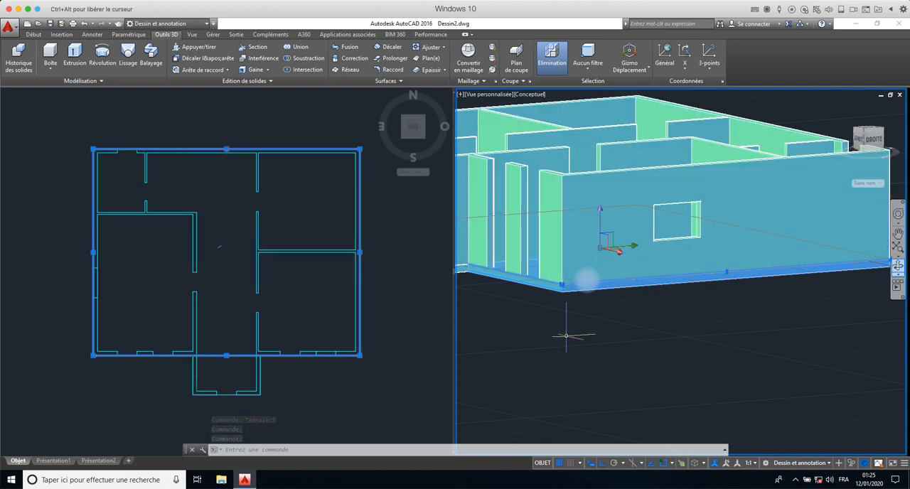
pyautogui.click(601, 209)
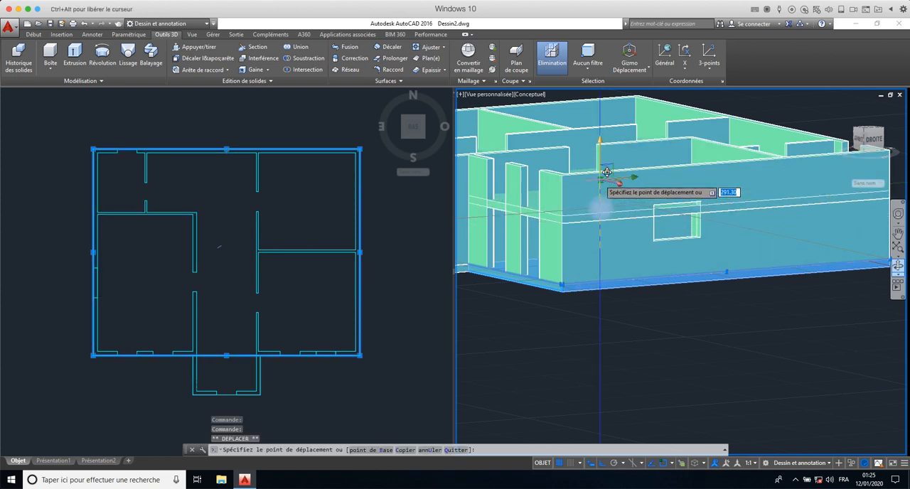
pyautogui.write('30')
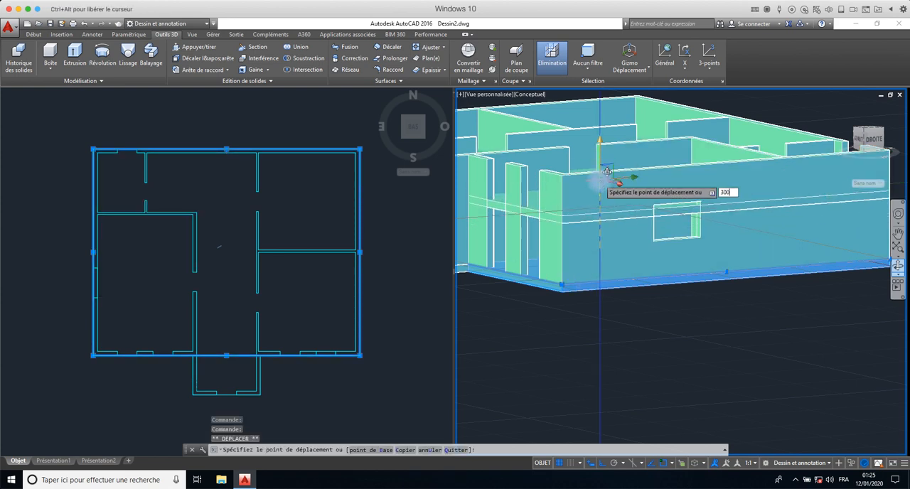
pyautogui.write('0')
pyautogui.press('Return')
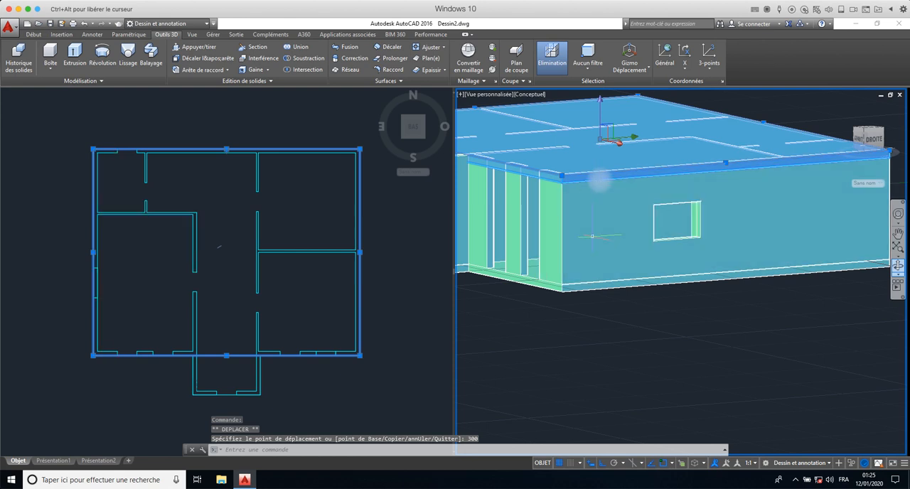
pyautogui.scroll(-3, 592, 236)
pyautogui.click(589, 302)
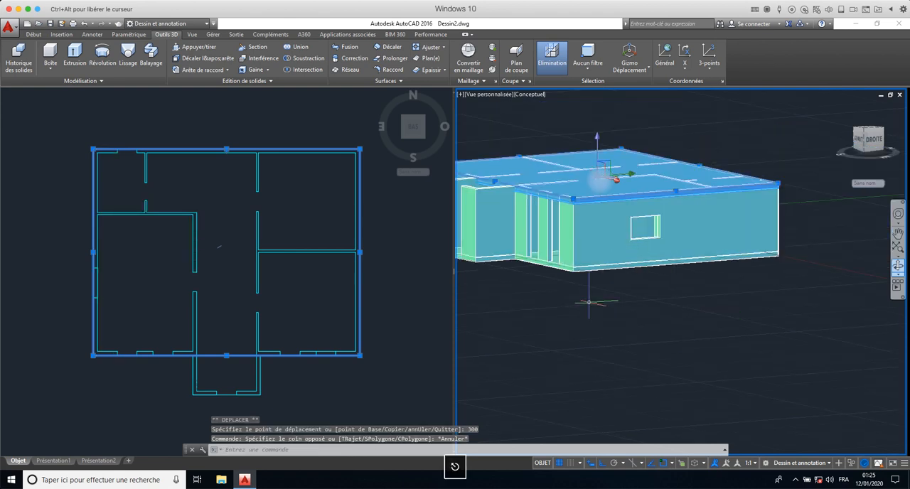
pyautogui.press('Escape')
pyautogui.press('Escape')
# - Examine how the raised slab meets the tops of the main building's walls, highlighting the slab and the adjoining right-hand wall
pyautogui.keyDown('shift'); pyautogui.moveTo(557, 271); pyautogui.dragTo(577, 213, button='middle'); pyautogui.keyUp('shift')
pyautogui.scroll(5, 580, 233)
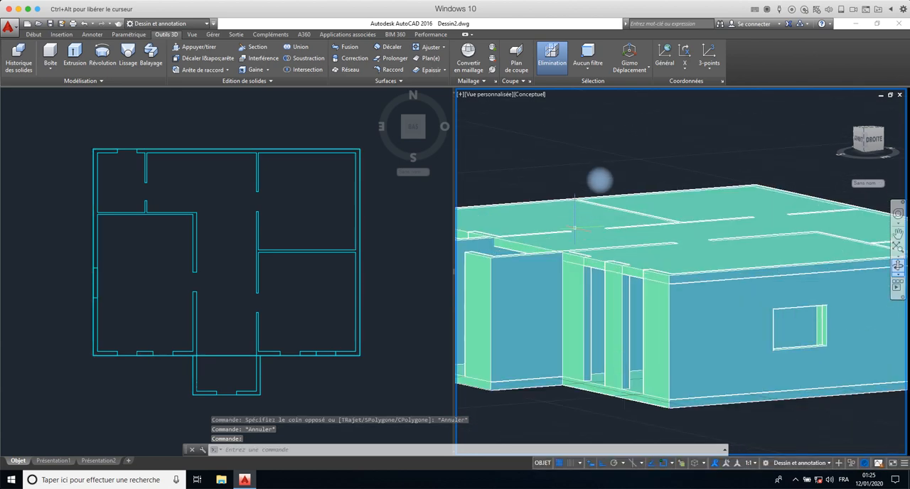
pyautogui.moveTo(581, 252); pyautogui.dragTo(684, 240, button='middle')
pyautogui.press('Escape')
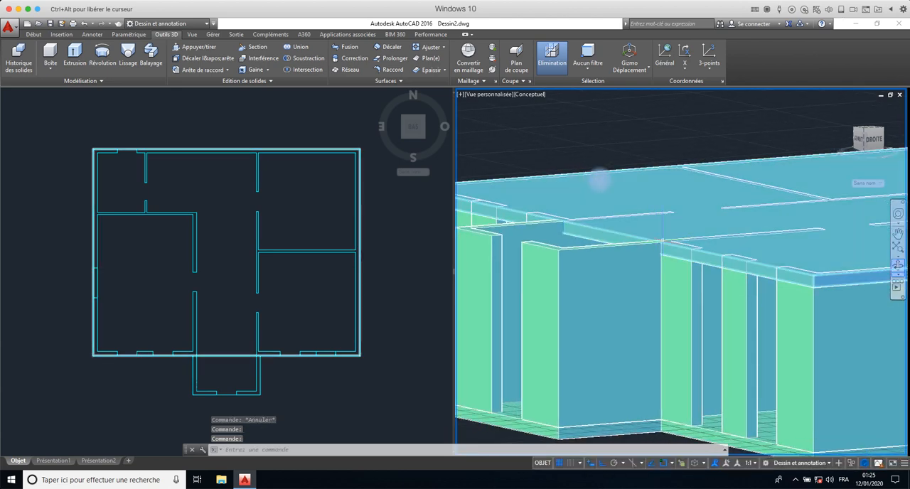
pyautogui.keyDown('shift'); pyautogui.moveTo(657, 260); pyautogui.dragTo(683, 278, button='middle'); pyautogui.keyUp('shift')
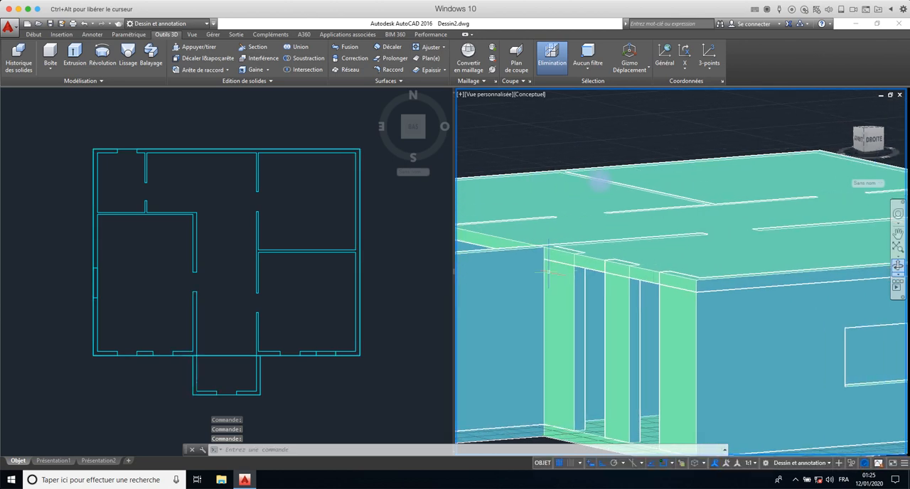
pyautogui.click(709, 292)
pyautogui.scroll(-2, 707, 295)
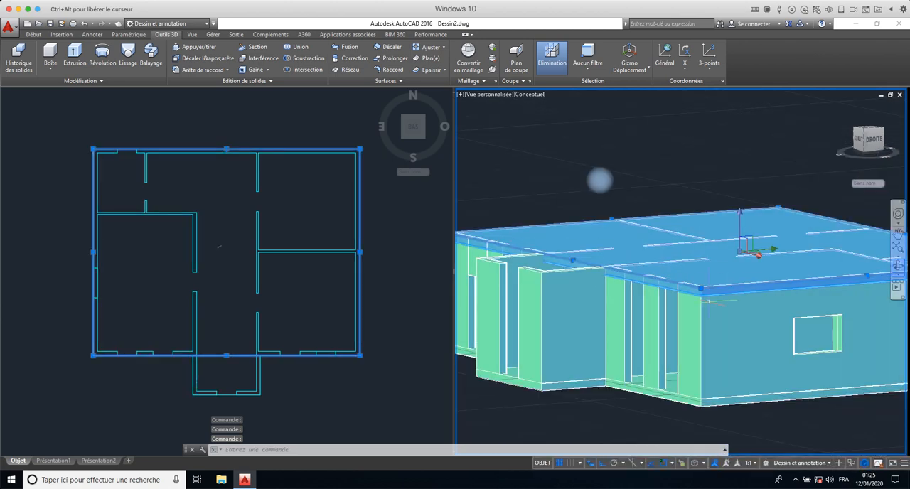
pyautogui.moveTo(708, 301); pyautogui.dragTo(682, 292, button='middle')
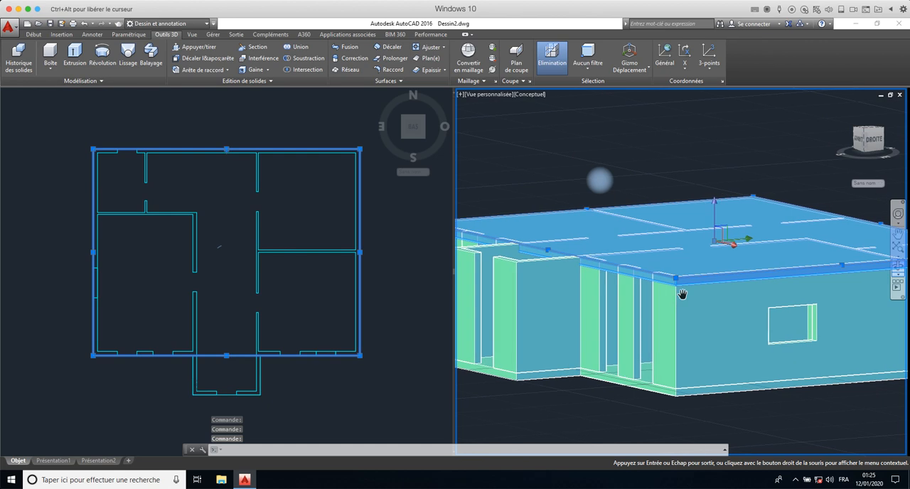
pyautogui.click(686, 388)
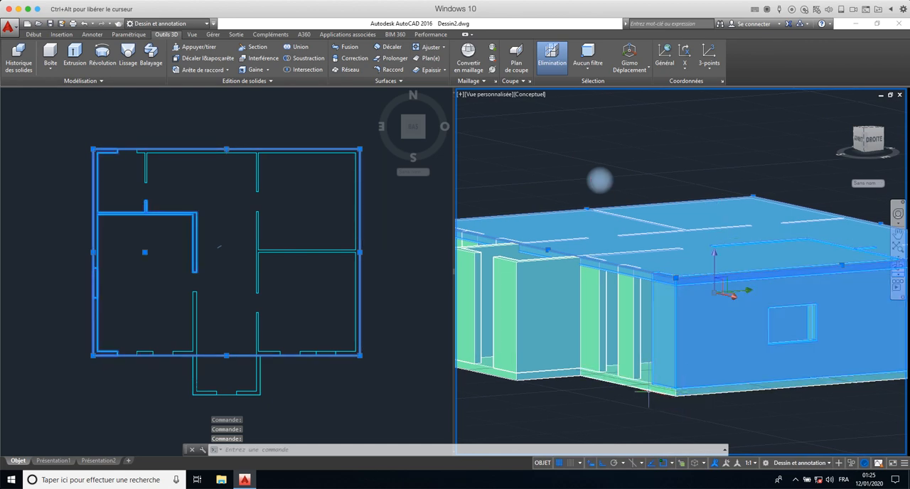
pyautogui.press('Escape')
# - Try to move the main building's bottom slab vertically up by 300 in the 3D view
pyautogui.click(642, 381)
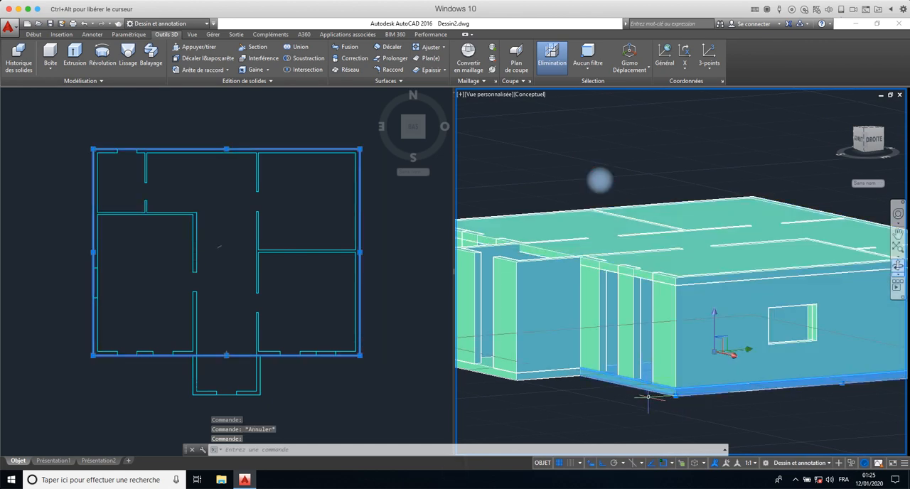
pyautogui.click(630, 242)
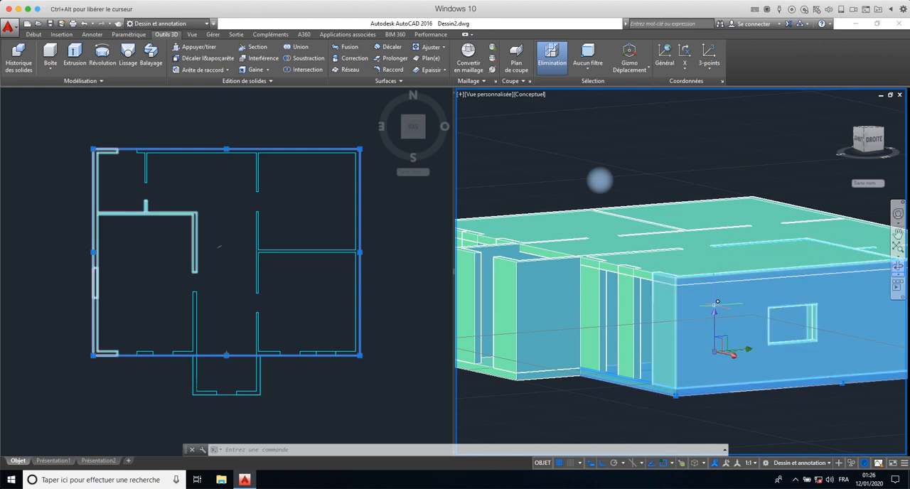
pyautogui.click(715, 311)
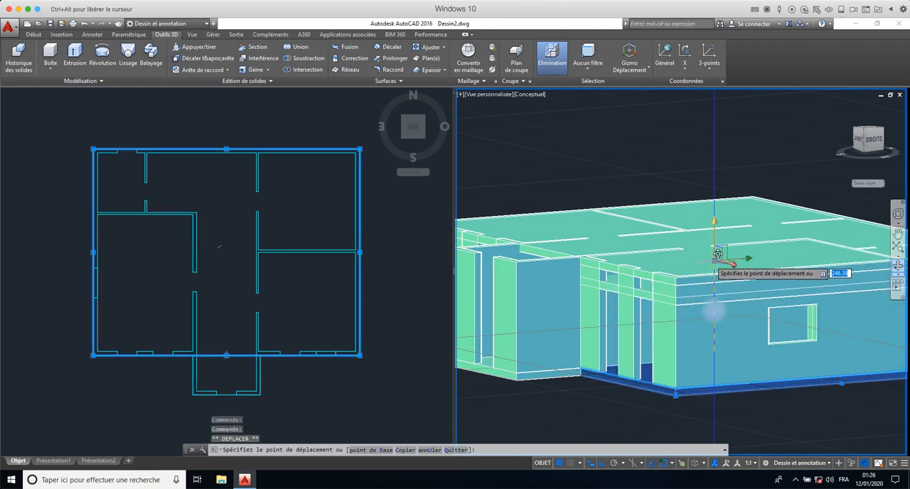
pyautogui.write('300')
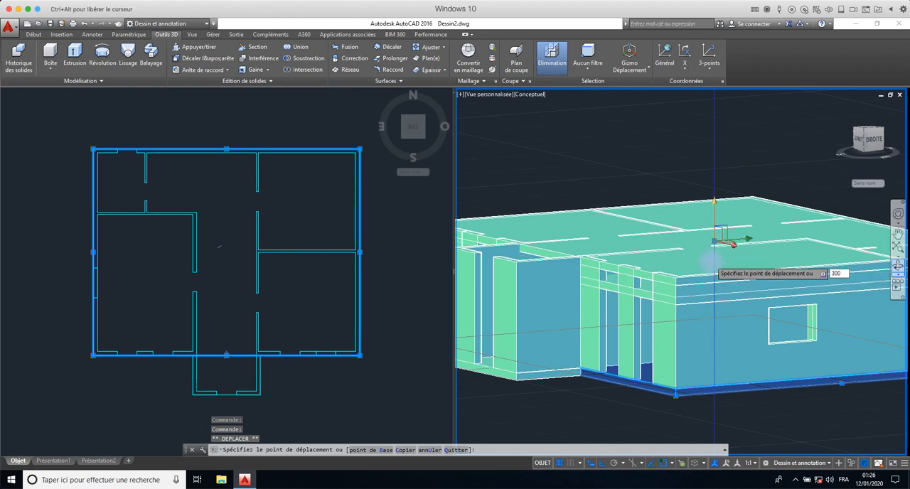
pyautogui.press('Return')
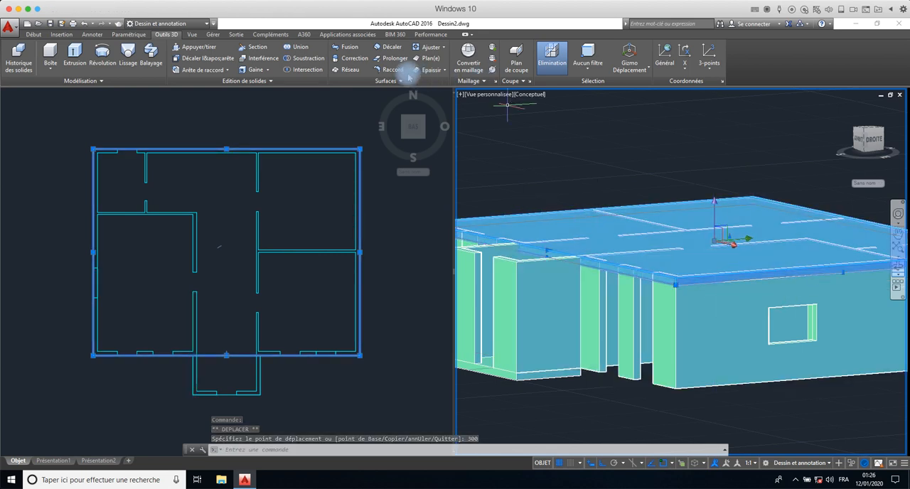
# - Undo the bottom slab's 300 move along with the preceding view changes
pyautogui.click(83, 23)
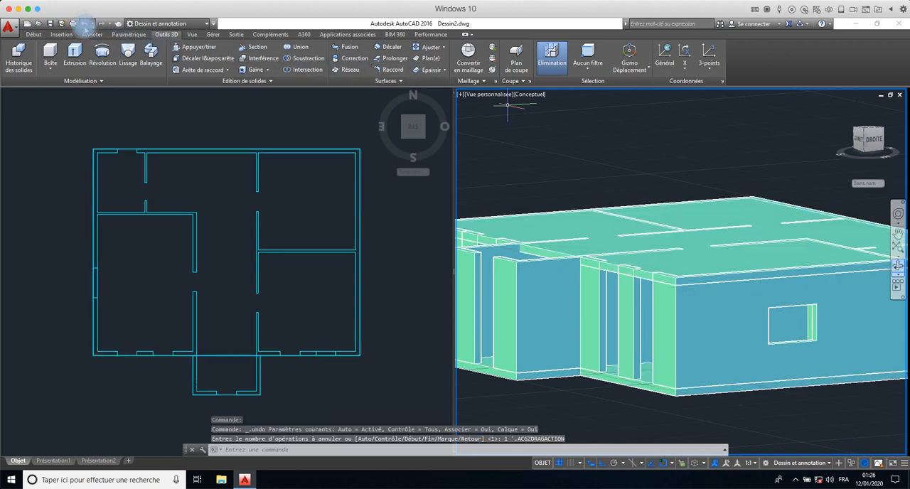
pyautogui.click(84, 24)
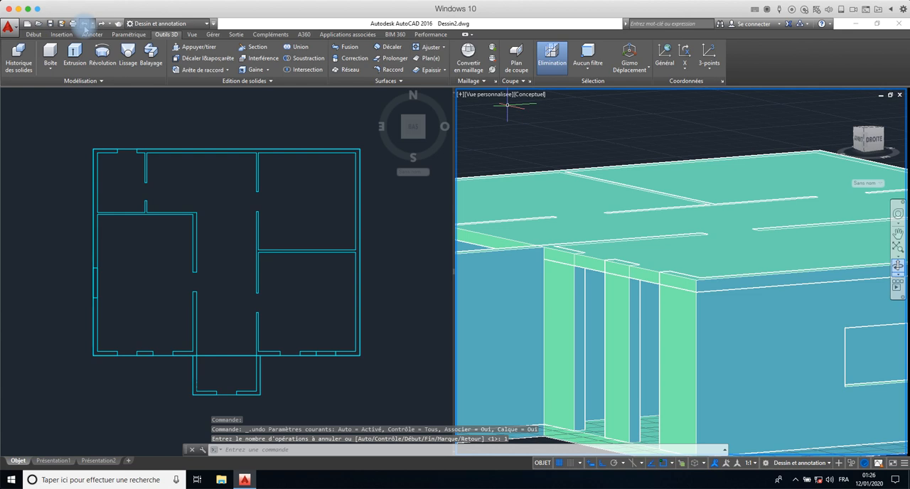
pyautogui.click(84, 24)
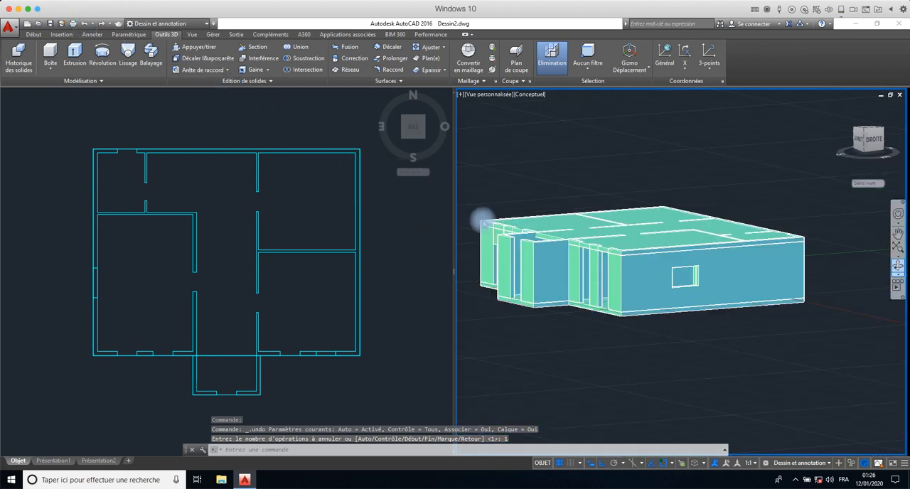
# - Move the main building's top slab vertically up by 20 in the 3D view, then clear the selection
pyautogui.click(571, 258)
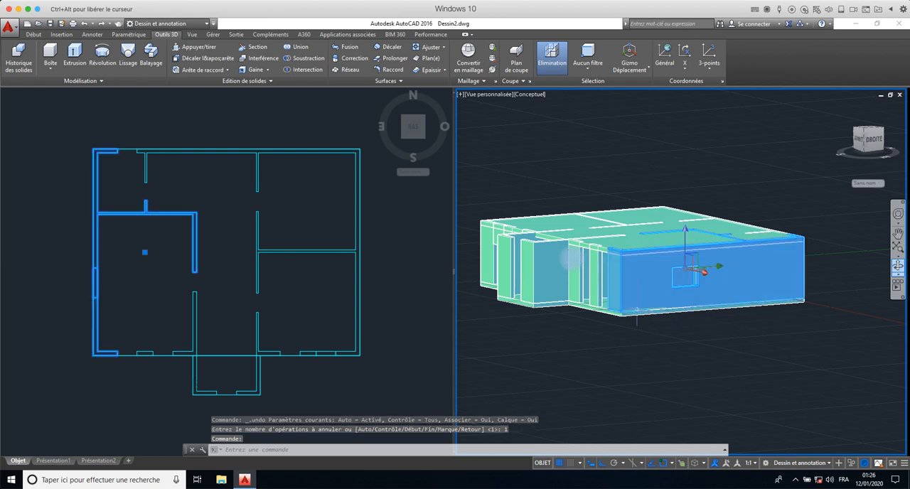
pyautogui.press('Escape')
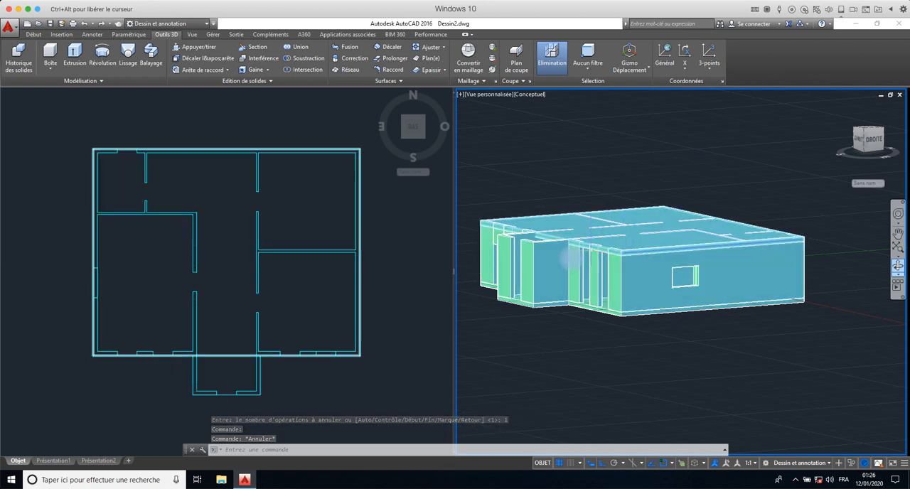
pyautogui.click(635, 300)
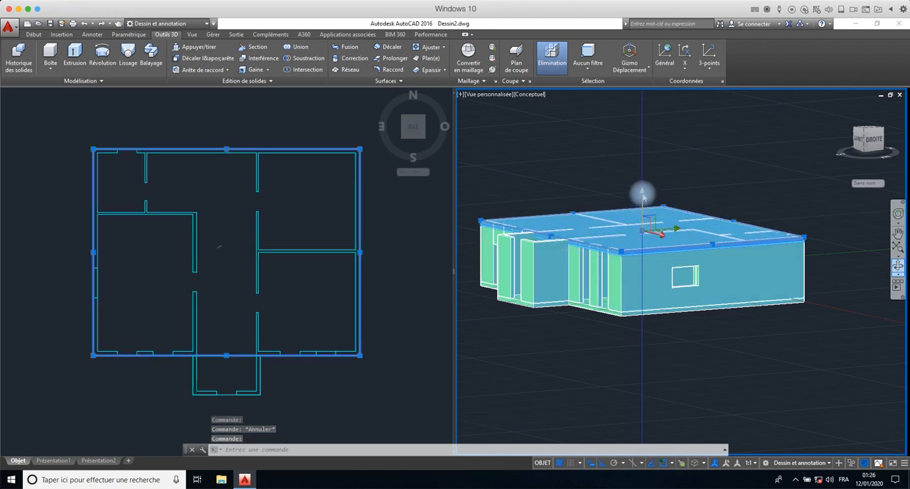
pyautogui.click(642, 191)
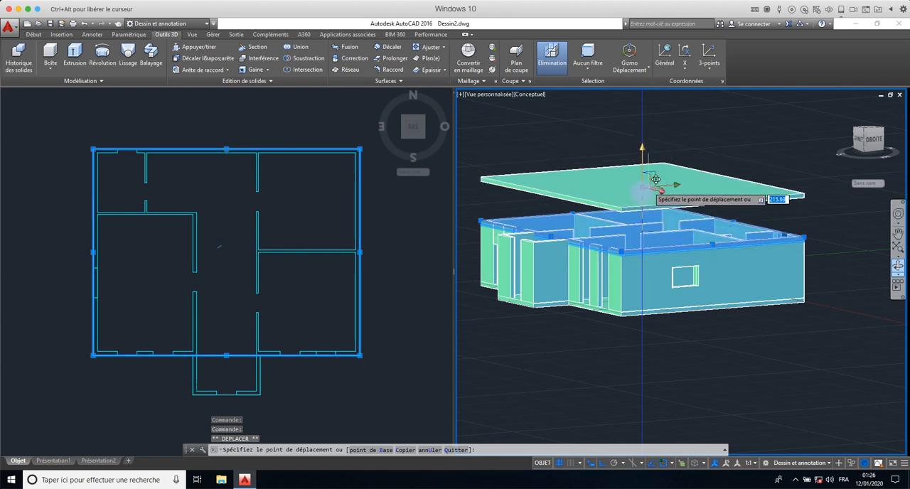
pyautogui.write('20')
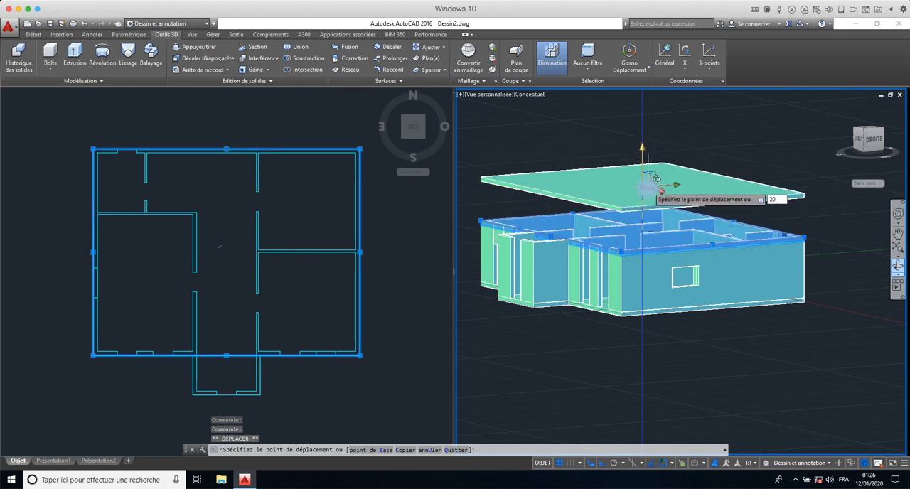
pyautogui.press('Return')
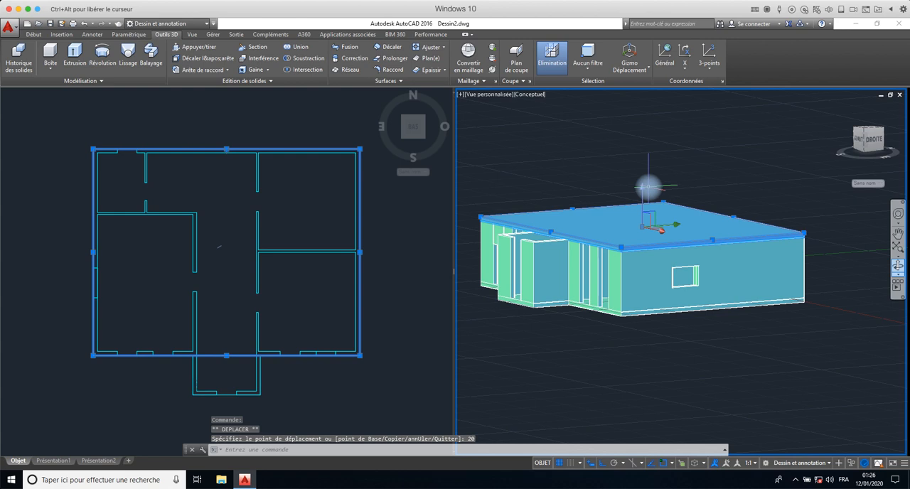
pyautogui.click(633, 366)
pyautogui.press('Escape')
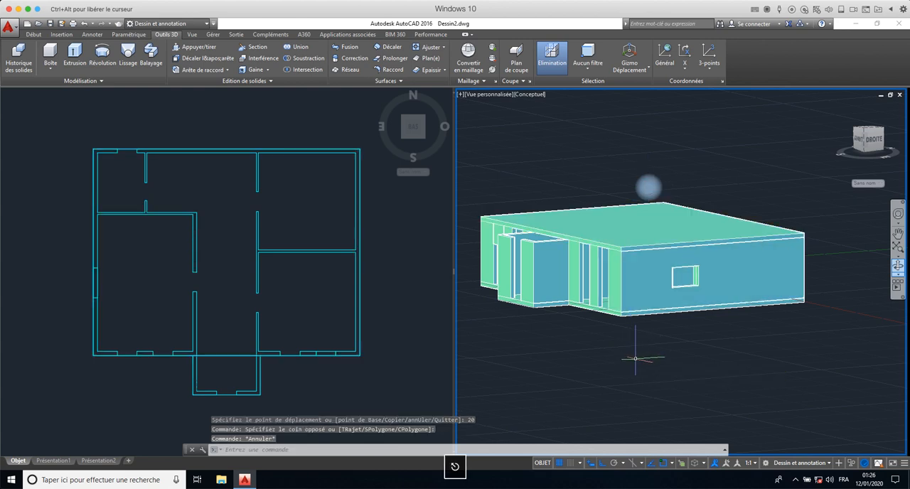
# - Examine the building's slabs, walls and openings in the 3D view from below, from the front and from an elevated angle
pyautogui.click(636, 315)
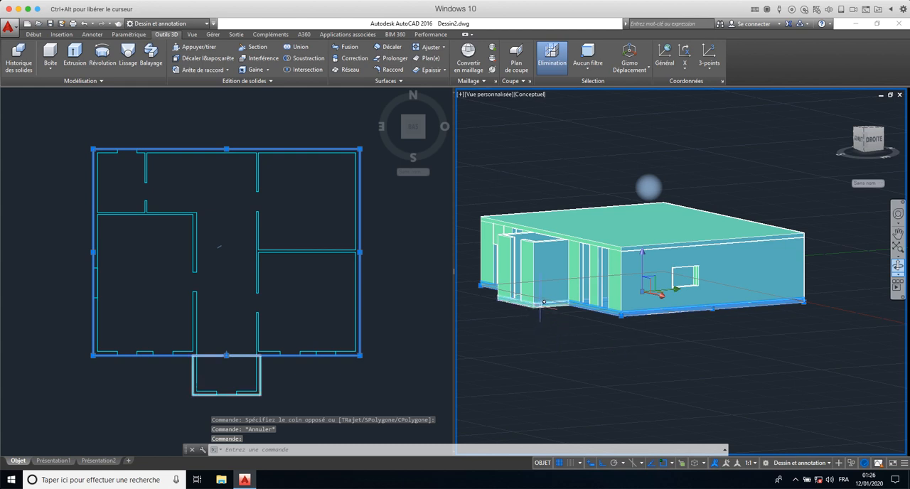
pyautogui.scroll(5, 580, 314)
pyautogui.press('Escape')
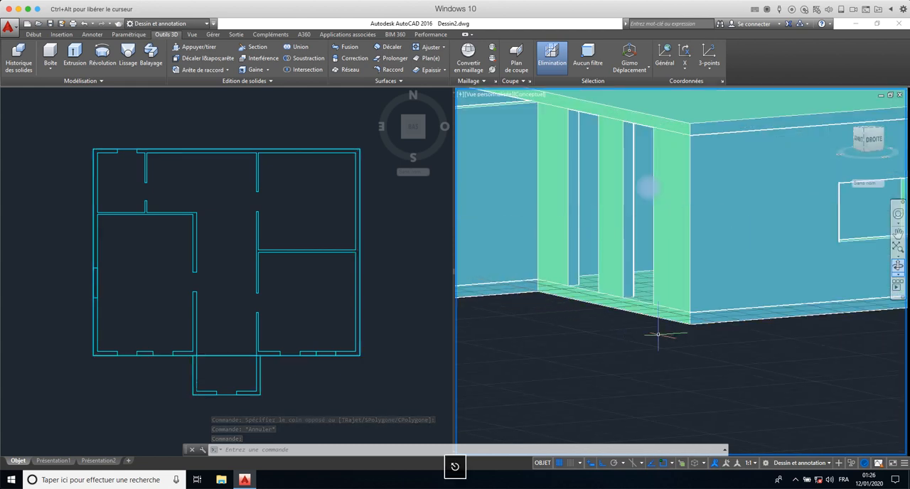
pyautogui.scroll(-5, 654, 330)
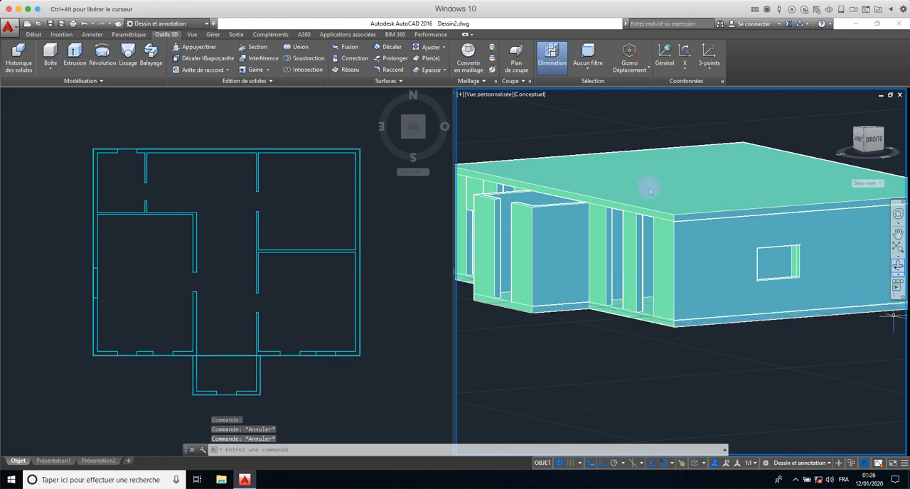
pyautogui.click(900, 270)
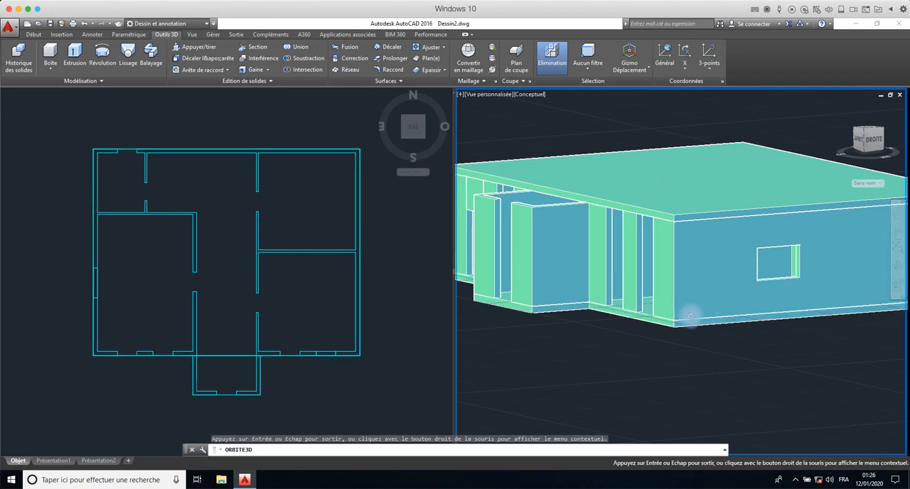
pyautogui.moveTo(687, 315); pyautogui.dragTo(735, 290)
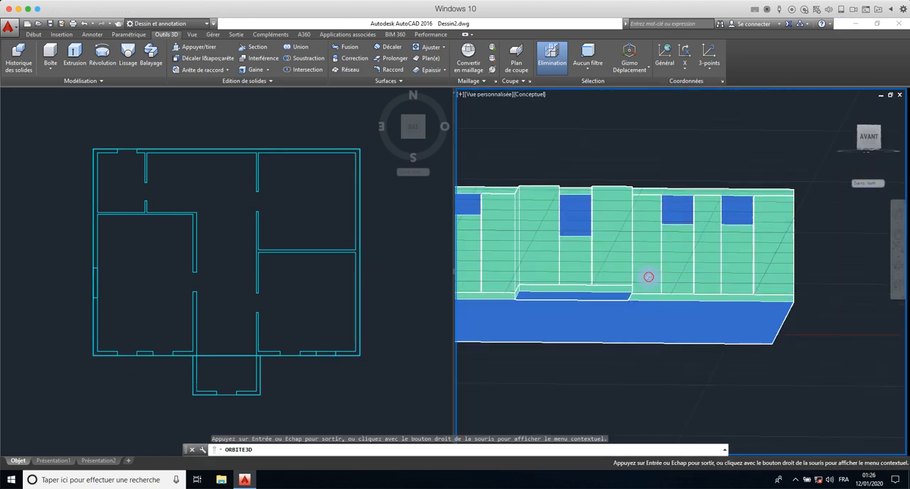
pyautogui.moveTo(650, 277)
pyautogui.mouseDown()
pyautogui.moveTo(652, 319)
pyautogui.moveTo(692, 315)
pyautogui.moveTo(686, 324)
pyautogui.moveTo(589, 309)
pyautogui.moveTo(612, 284)
pyautogui.moveTo(662, 267)
pyautogui.moveTo(626, 299)
pyautogui.moveTo(570, 284)
pyautogui.moveTo(622, 266)
pyautogui.moveTo(654, 275)
pyautogui.mouseUp()
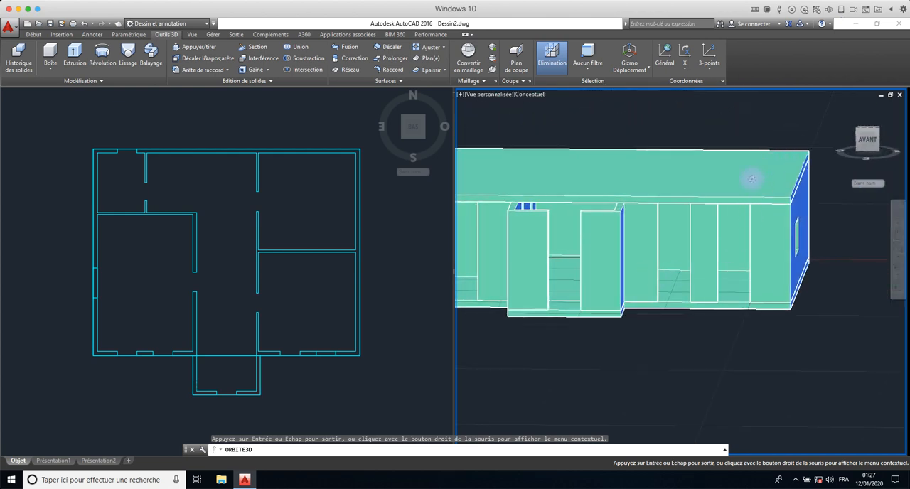
pyautogui.moveTo(656, 212); pyautogui.dragTo(604, 238)
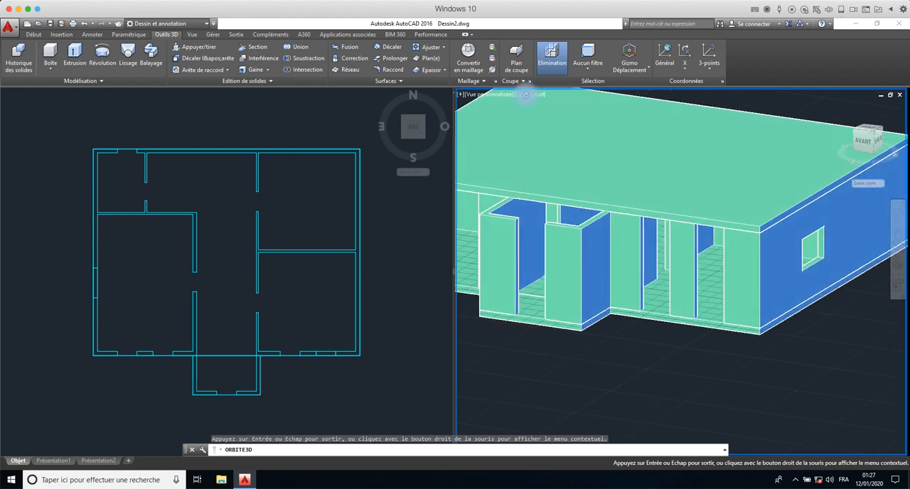
pyautogui.press('Escape')
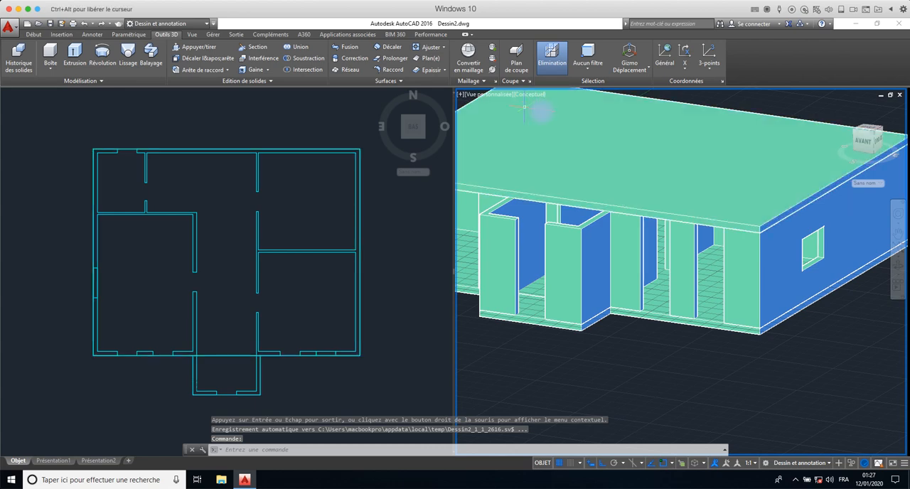
# - Preview the 3D model in the Filaire 2D visual style, followed by the Masqué style
pyautogui.click(527, 94)
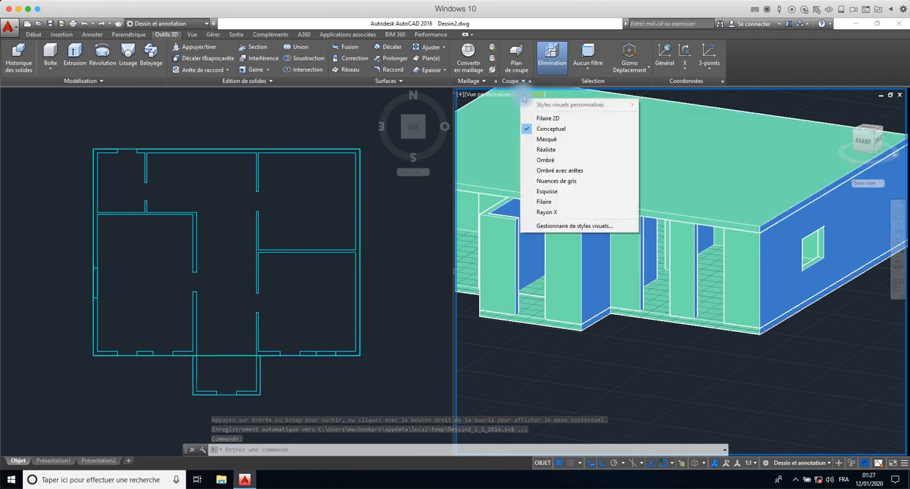
pyautogui.click(553, 119)
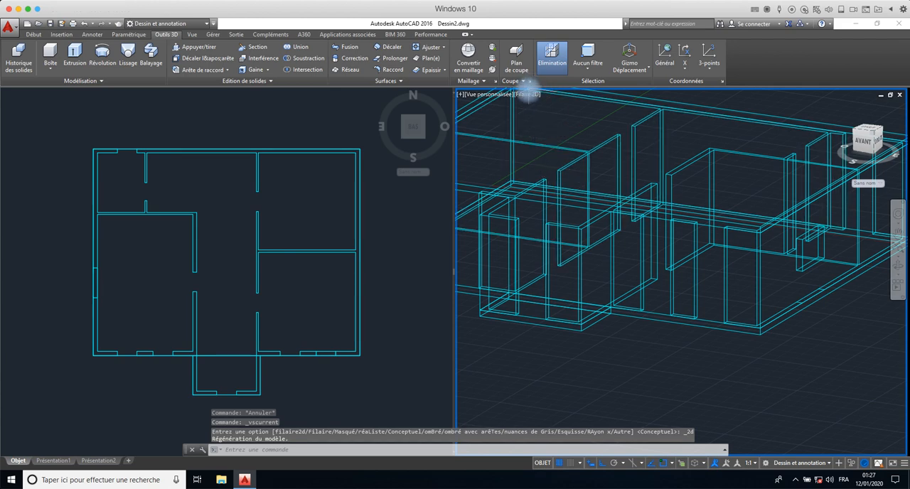
pyautogui.click(526, 93)
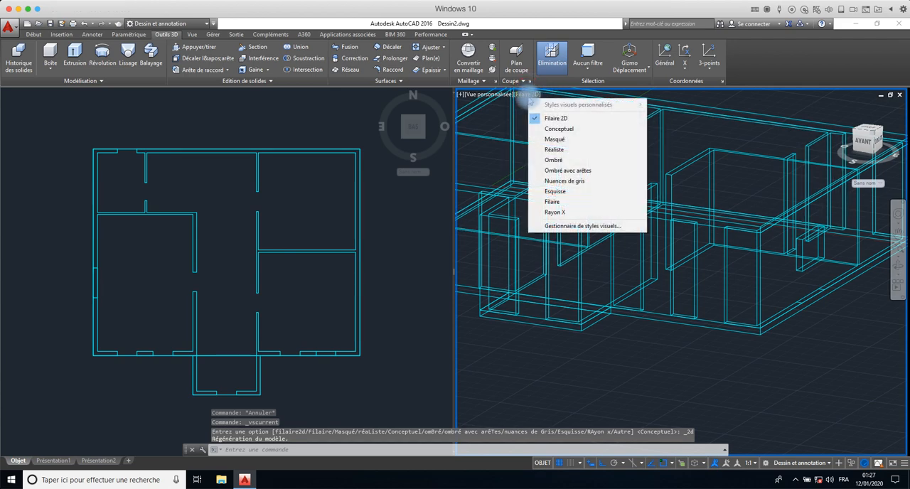
pyautogui.click(557, 139)
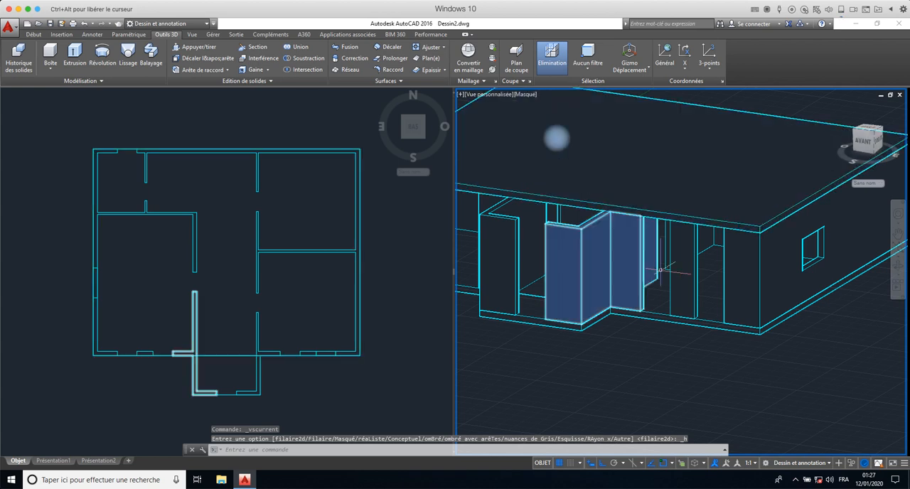
pyautogui.scroll(-4, 664, 358)
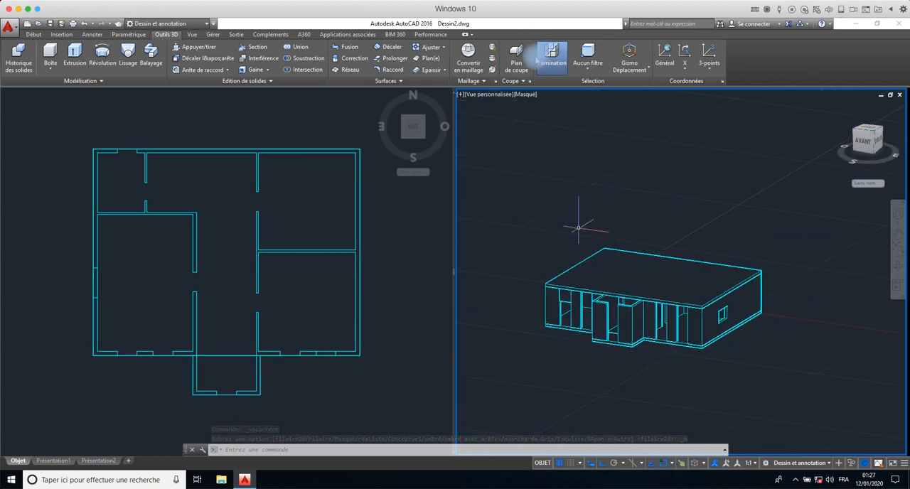
# - Preview the 3D model in the Réaliste visual style, followed by the Esquisse style
pyautogui.click(527, 95)
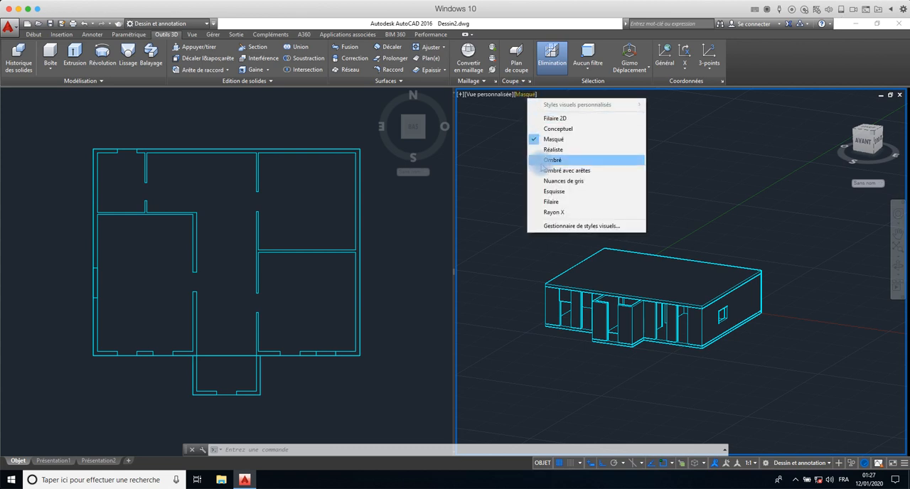
pyautogui.click(546, 150)
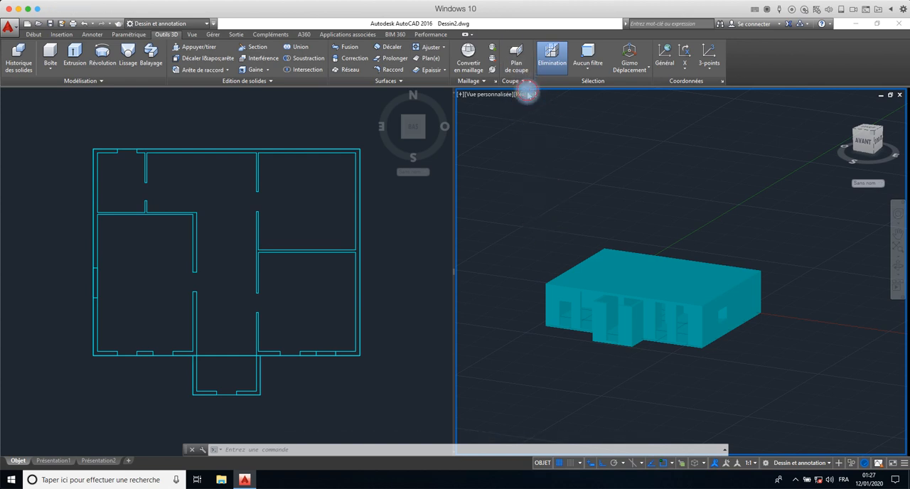
pyautogui.click(527, 94)
pyautogui.click(526, 95)
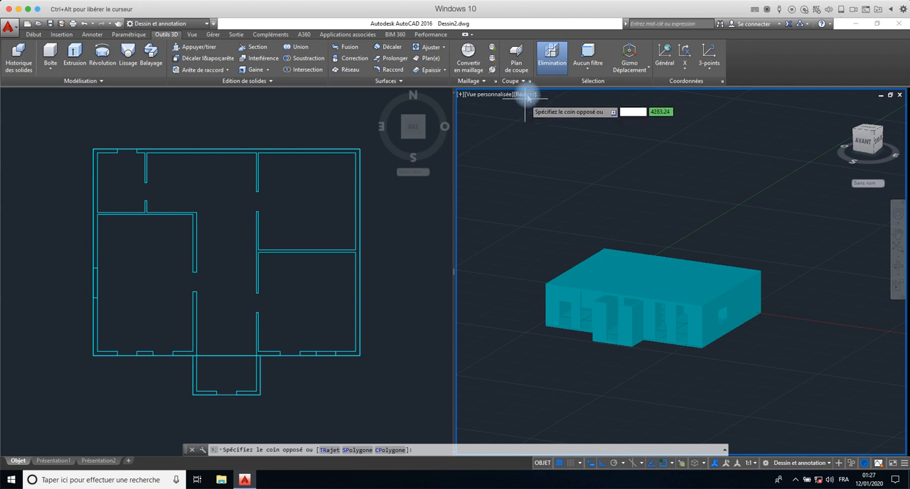
pyautogui.press('Escape')
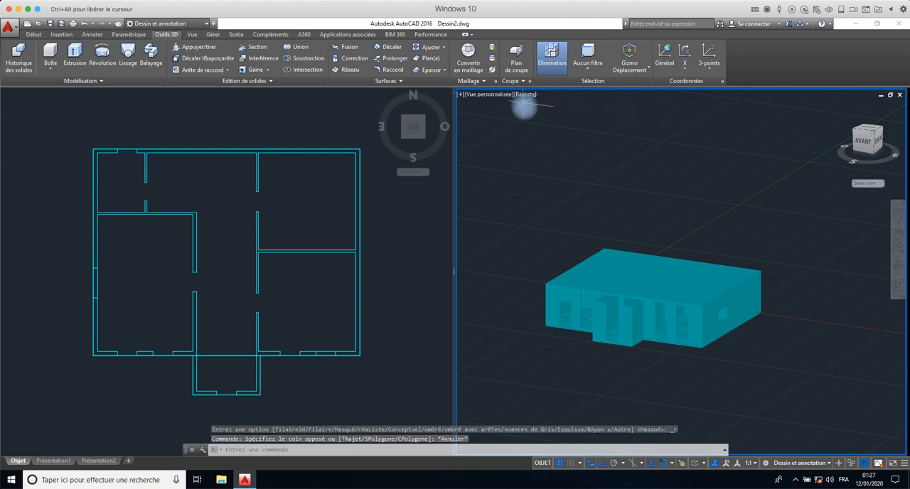
pyautogui.click(527, 95)
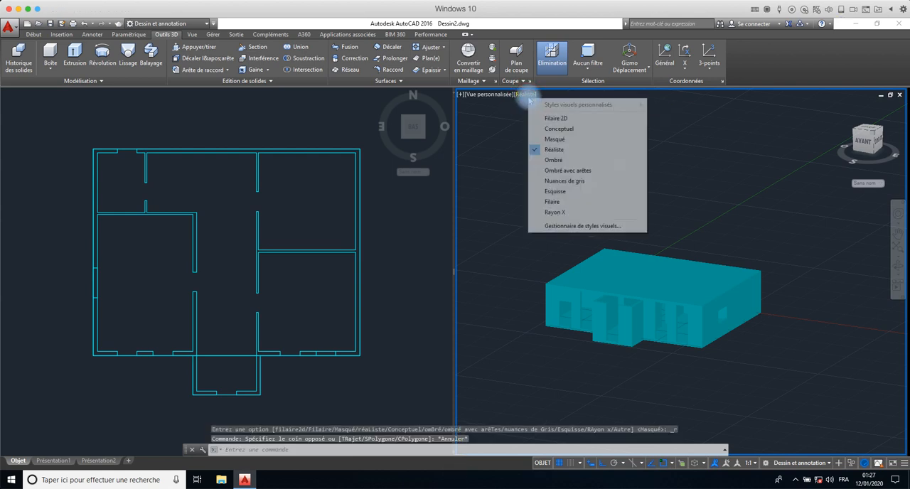
pyautogui.click(555, 191)
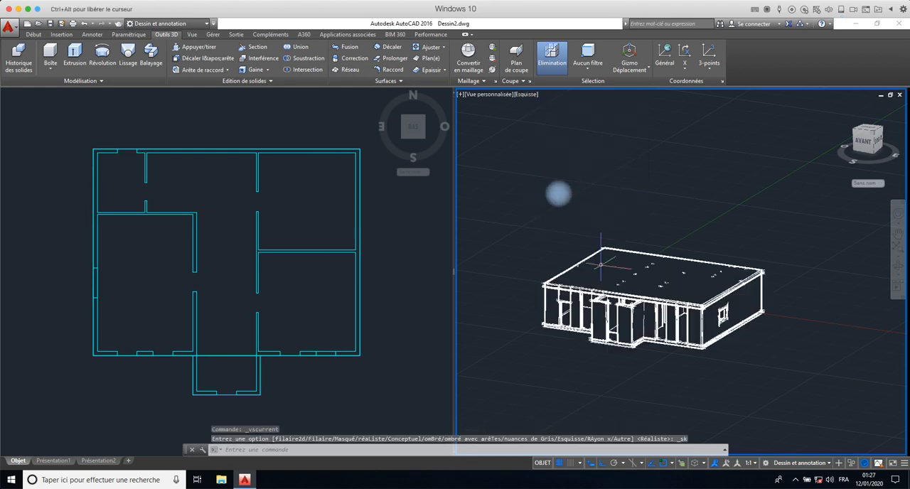
pyautogui.scroll(4, 693, 313)
pyautogui.scroll(-4, 690, 306)
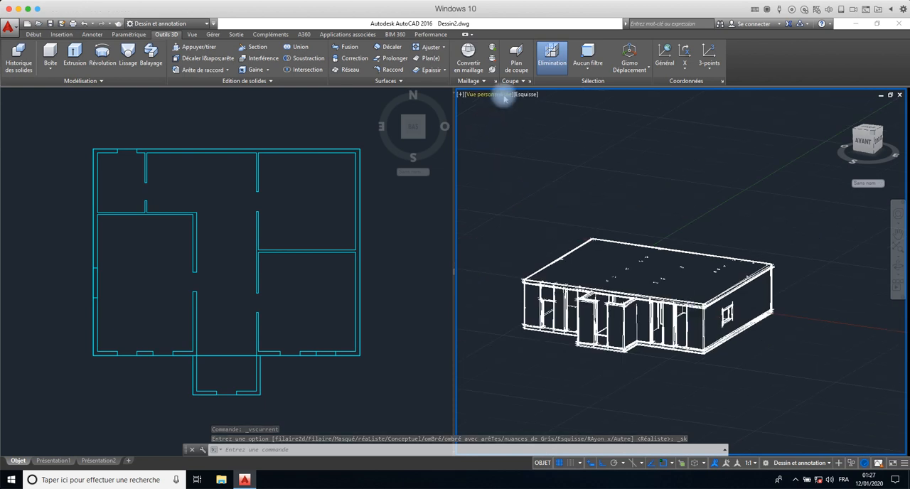
# - Set the 3D view's visual style to Rayon X and frame the whole building
pyautogui.click(524, 95)
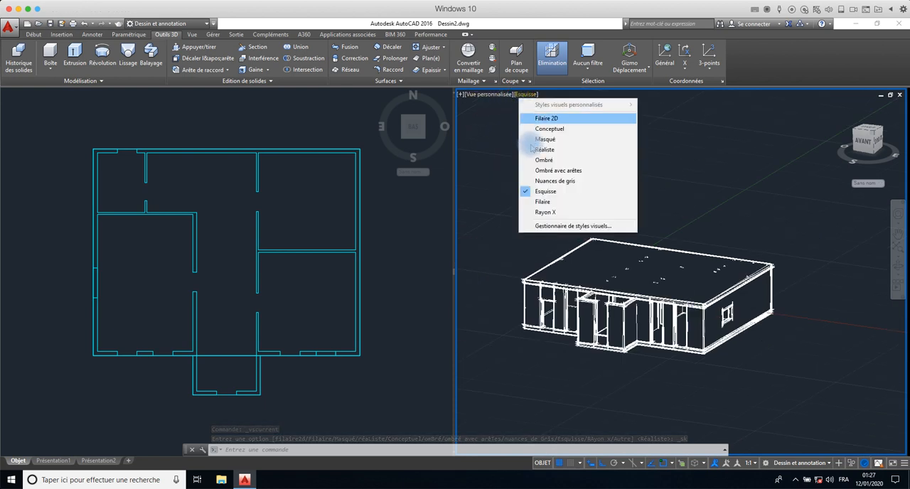
pyautogui.click(545, 212)
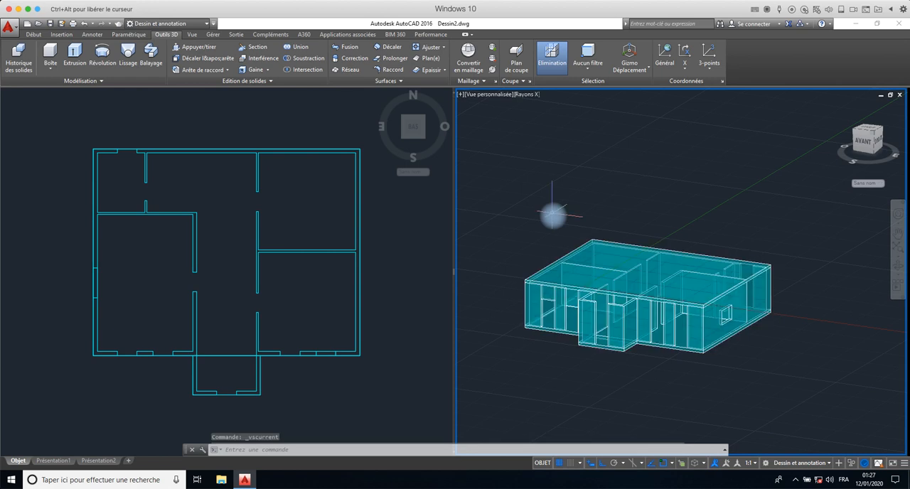
pyautogui.scroll(-2, 735, 331)
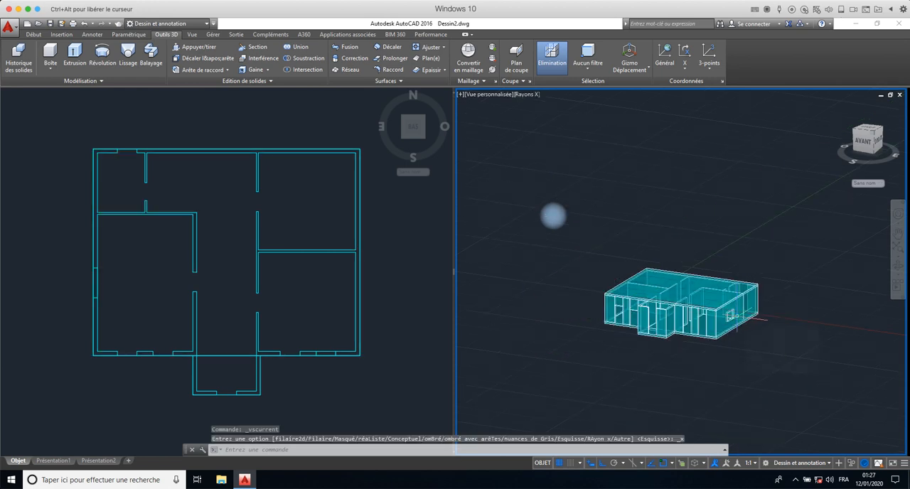
pyautogui.scroll(2, 738, 316)
pyautogui.moveTo(738, 315); pyautogui.dragTo(716, 275, button='middle')
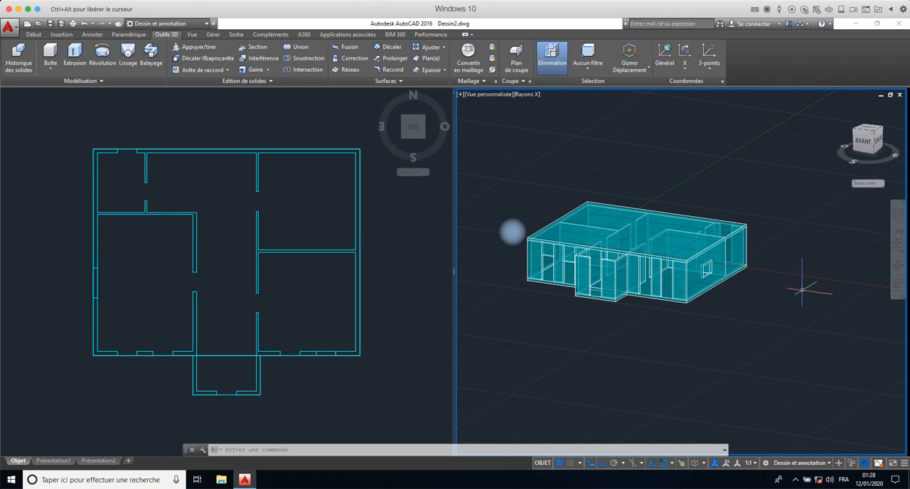
pyautogui.click(854, 468)
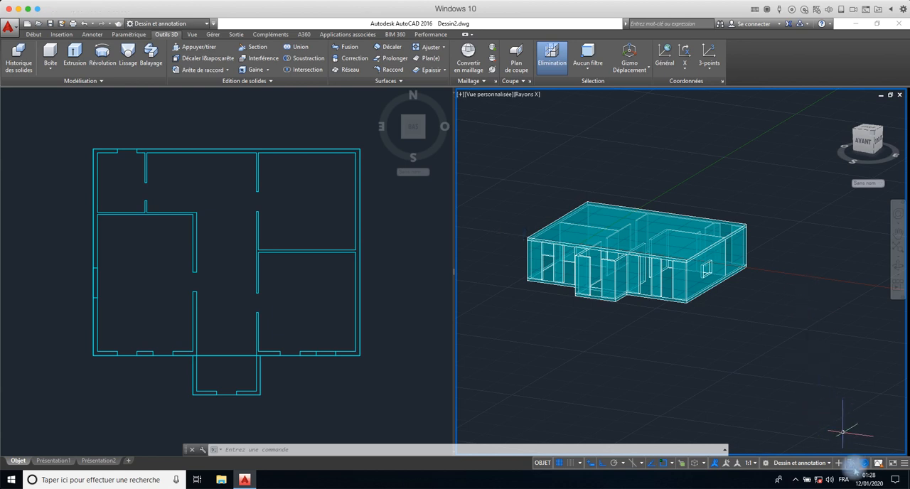